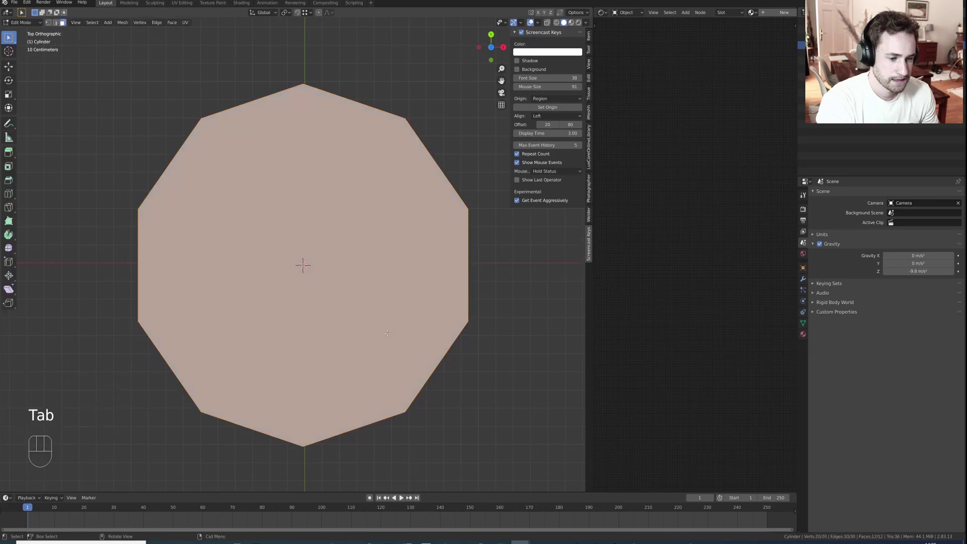
Display the mesh in wireframe and scale the whole cylinder down until alternate outline corners meet the reference star's tips.
key(z)
key(s)
click(379, 341)
scroll(379, 341, up, 6)
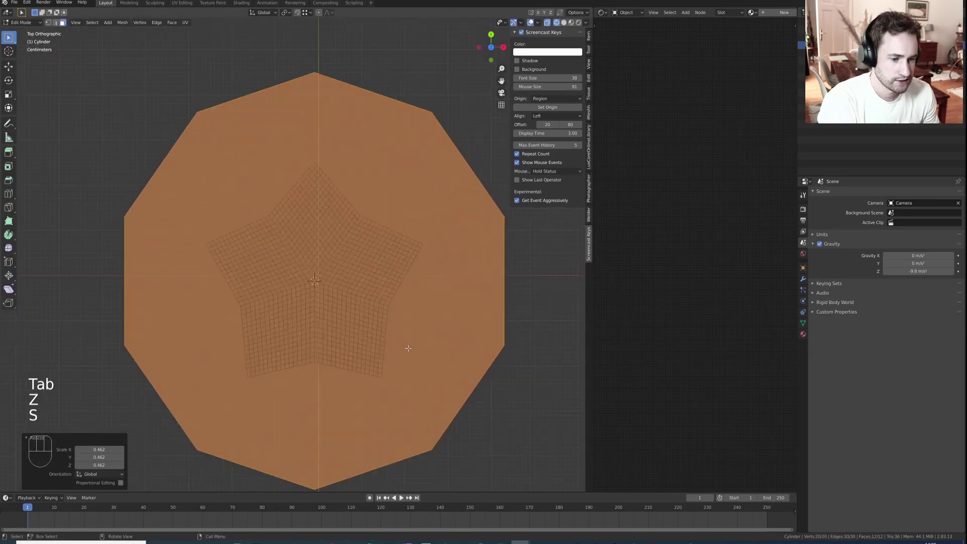
scroll(380, 341, down, 5)
key(s)
key(shift)
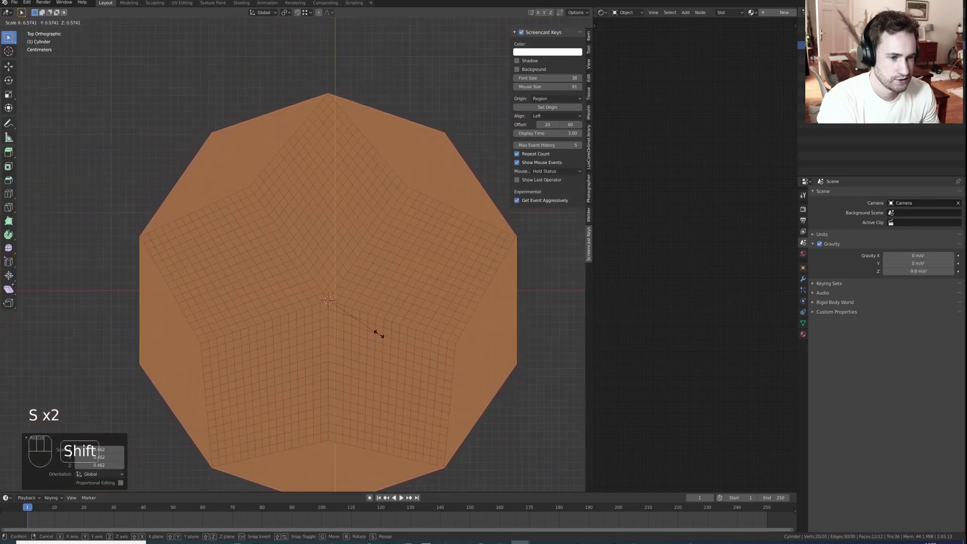
shift+click(377, 333)
shift+middle_drag(417, 322, 388, 311)
scroll(381, 295, down, 2)
Scale every second corner of the outline inwards to about 0.682 in X and Y, matching the reference star's inner corners.
key(1)
drag(420, 117, 356, 181)
key(b)
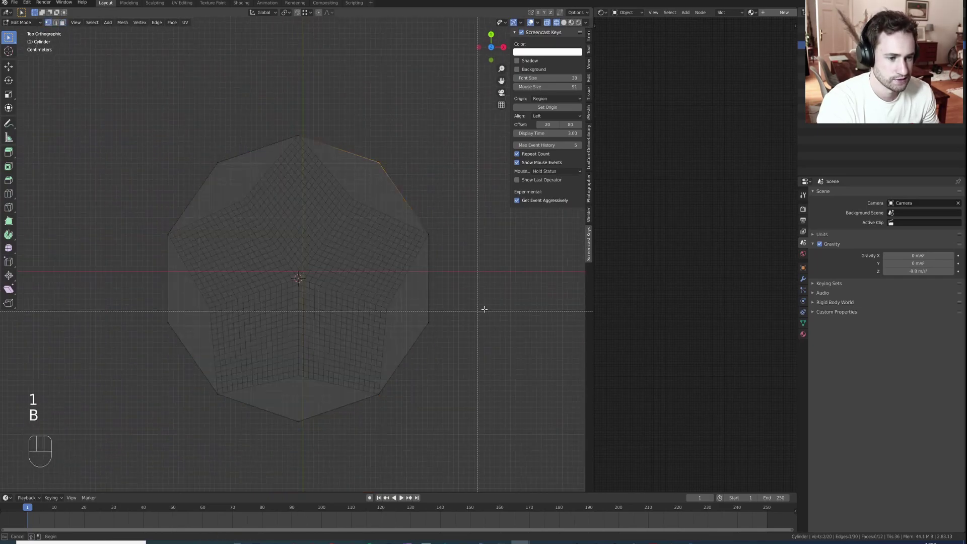
drag(470, 320, 425, 357)
key(b)
key(b)
drag(219, 316, 123, 377)
key(b)
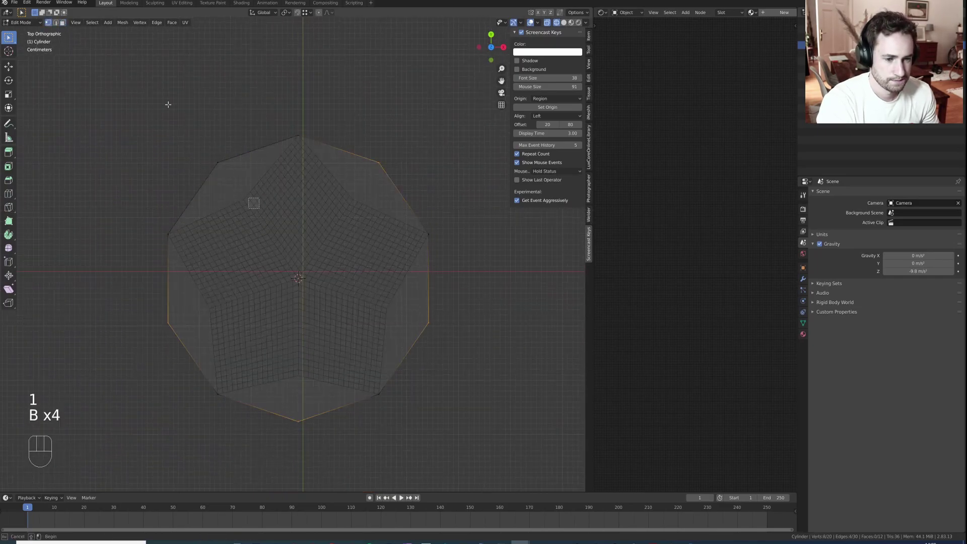
drag(254, 203, 192, 146)
key(s)
key(shift+z)
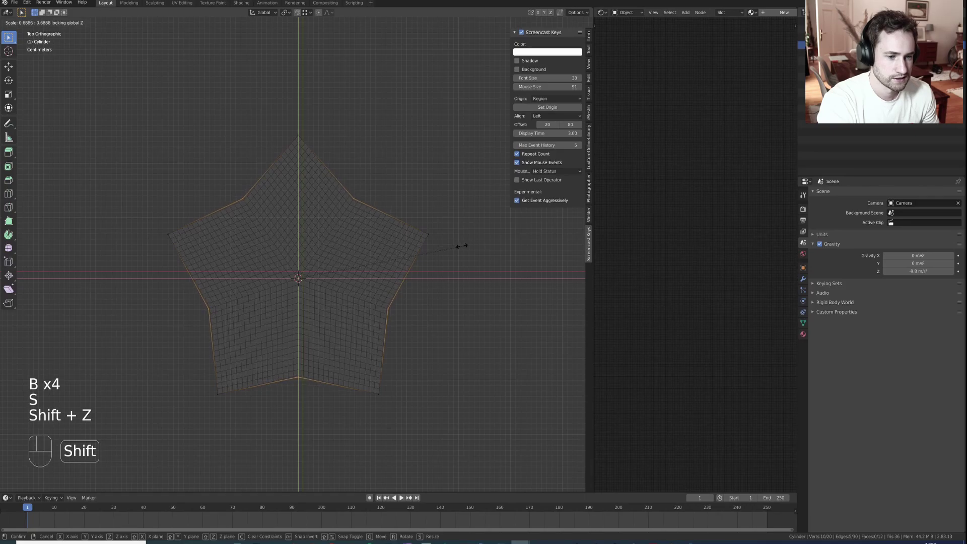
click(446, 245)
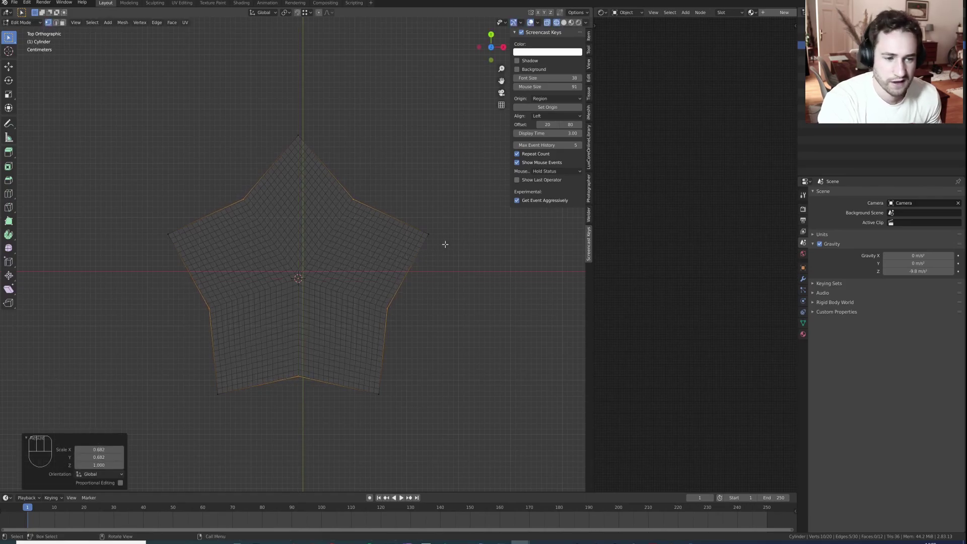
key(s)
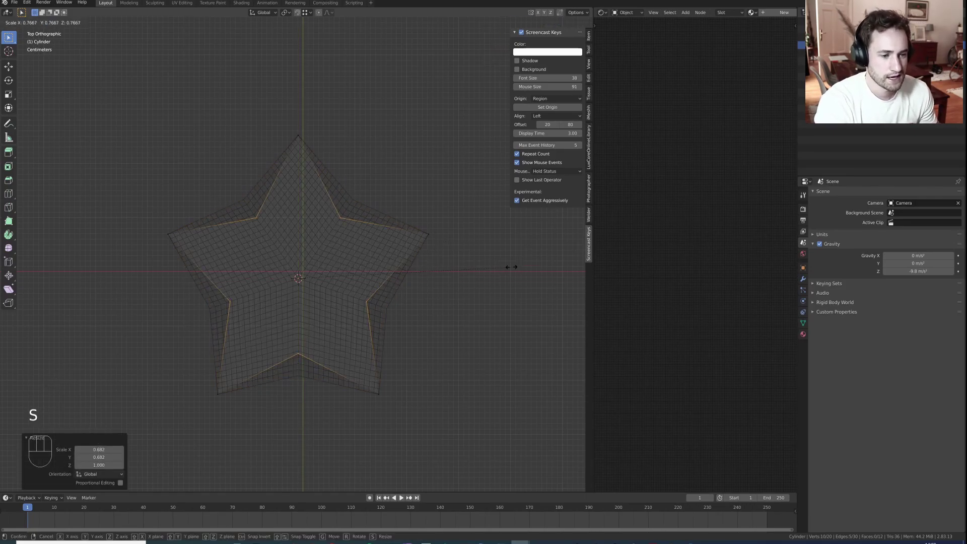
right_click(461, 268)
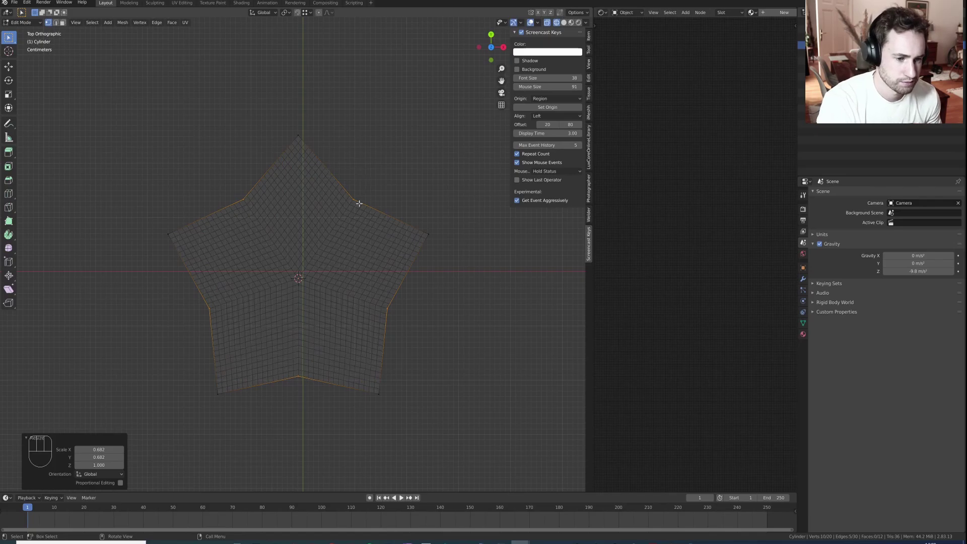
Delete the selected bottom vertices of the star-shaped cylinder so only its top face remains.
middle_drag(358, 203, 438, 283)
key(x)
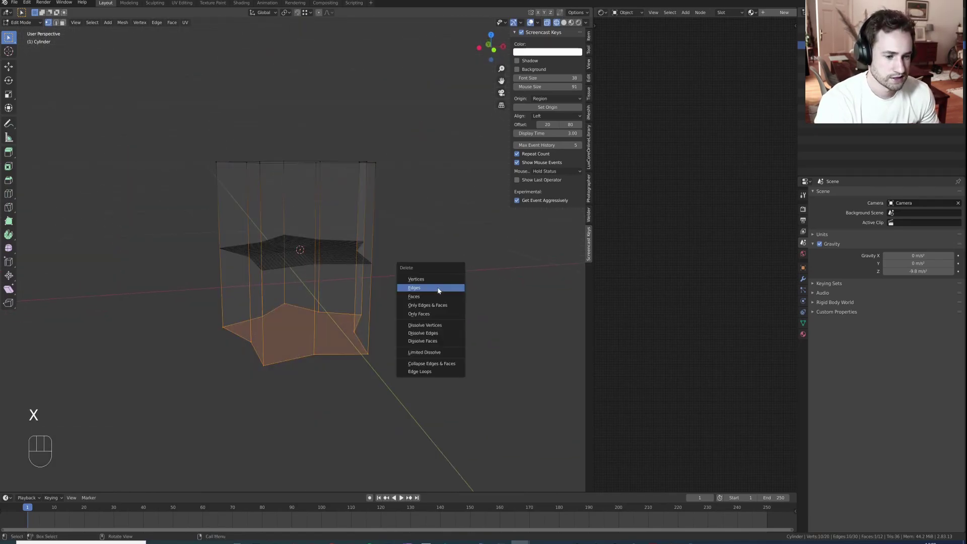
click(440, 280)
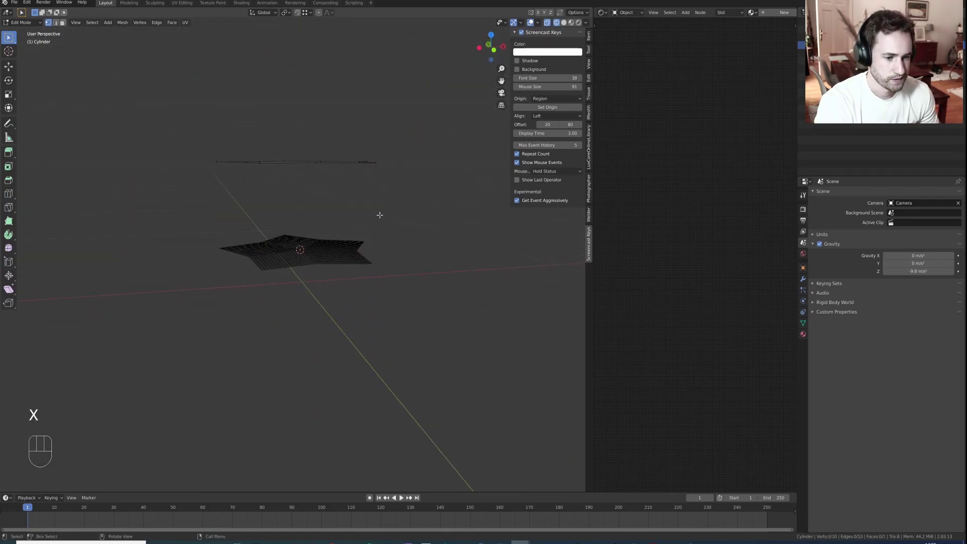
Extrude the star face by 0, scale it to 0 at its centre, and merge the collapsed vertices by distance.
middle_drag(380, 215, 403, 233)
key(a)
key(e)
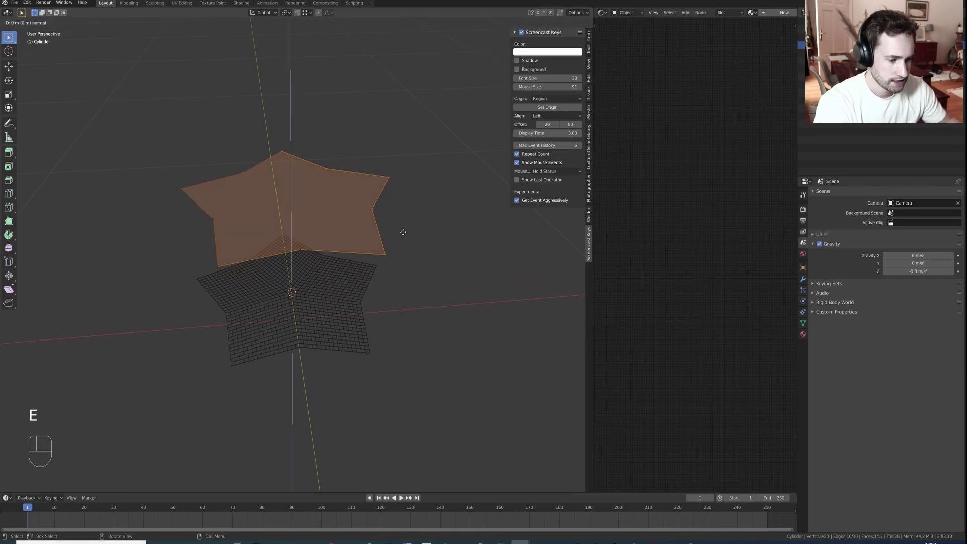
key(KP_0)
key(KP_Enter)
key(s)
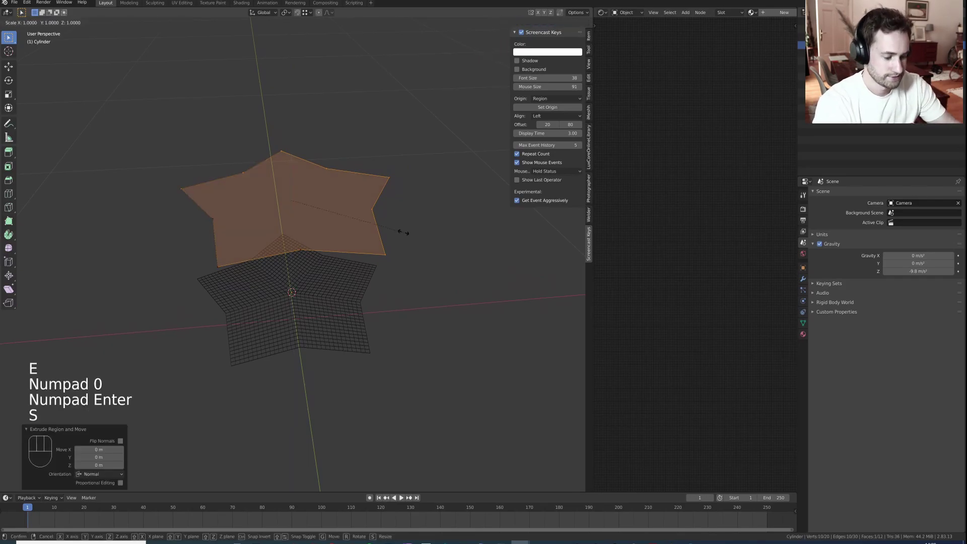
key(KP_0)
key(KP_Enter)
key(m)
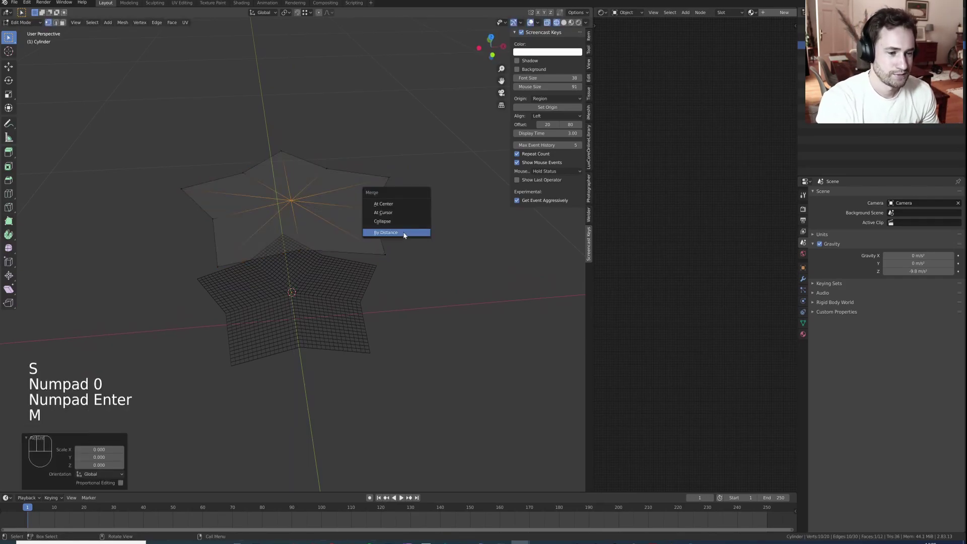
click(405, 235)
Switch to solid face editing and delete the leftover full star face lying over the triangle fan.
key(3)
key(z)
click(357, 198)
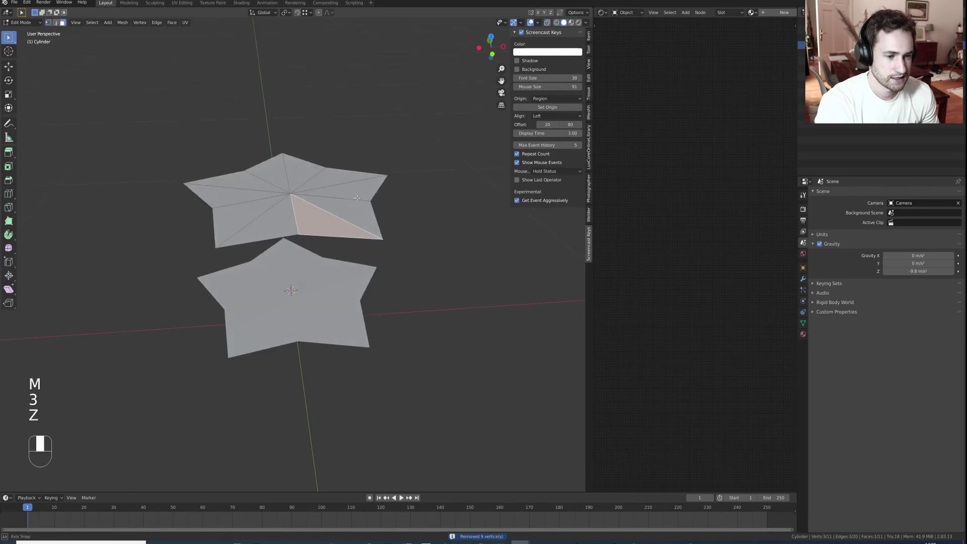
middle_drag(358, 198, 322, 182)
click(302, 174)
key(g)
right_click(306, 239)
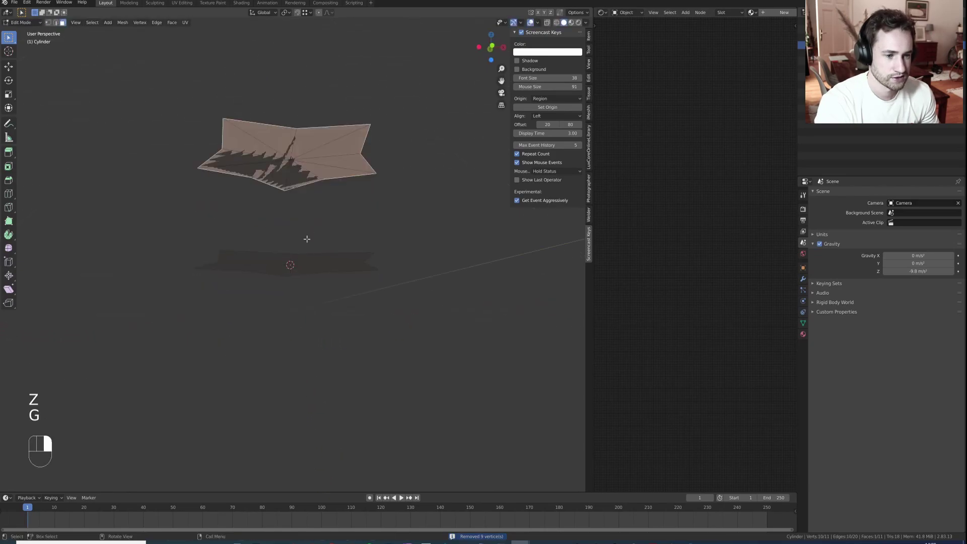
key(x)
click(303, 229)
Select the five edges running from the centre of the upper star to its outer tips.
middle_drag(302, 229, 330, 214)
key(2)
click(333, 213)
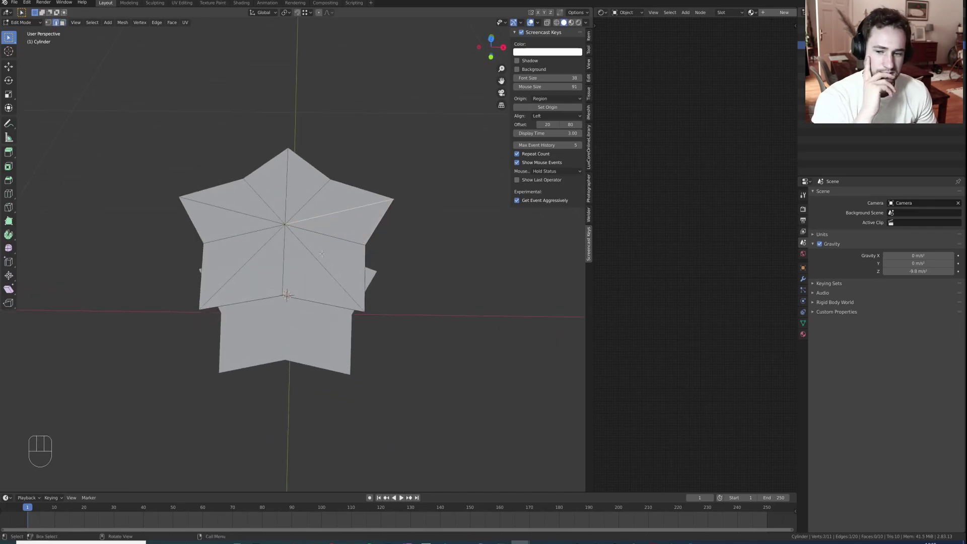
shift+click(279, 240)
shift+click(331, 218)
shift+click(288, 202)
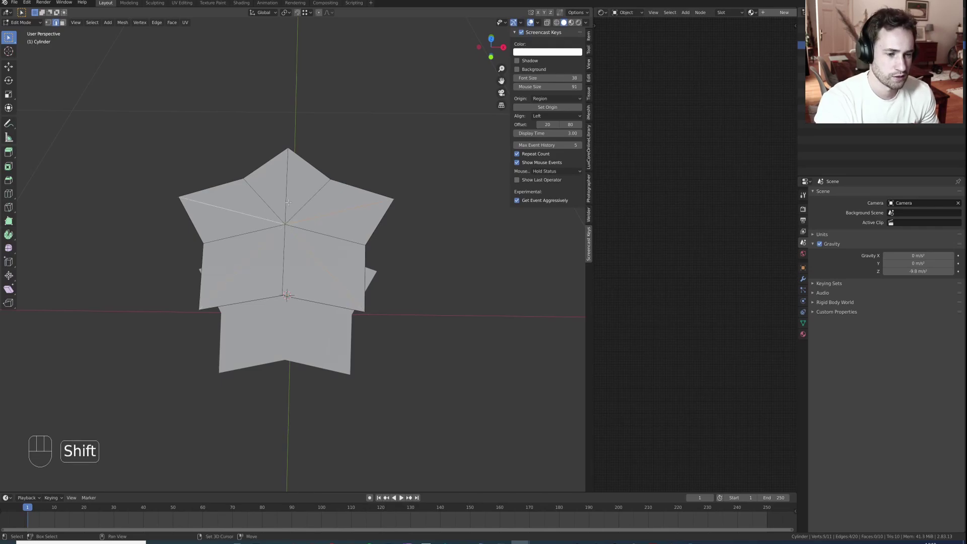
Try deleting the five selected tip edges as well as dissolving them, undoing each attempt.
key(x)
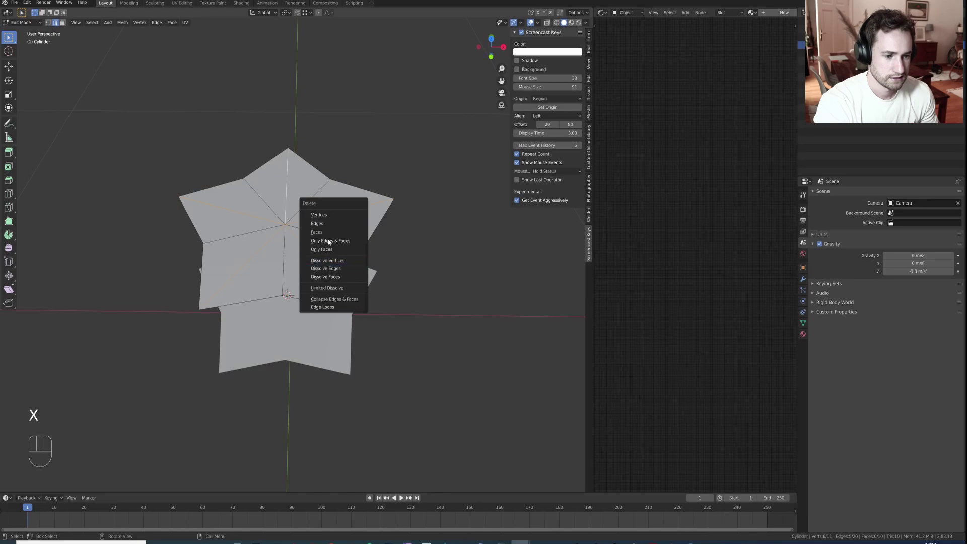
click(328, 223)
key(ctrl+z)
key(x)
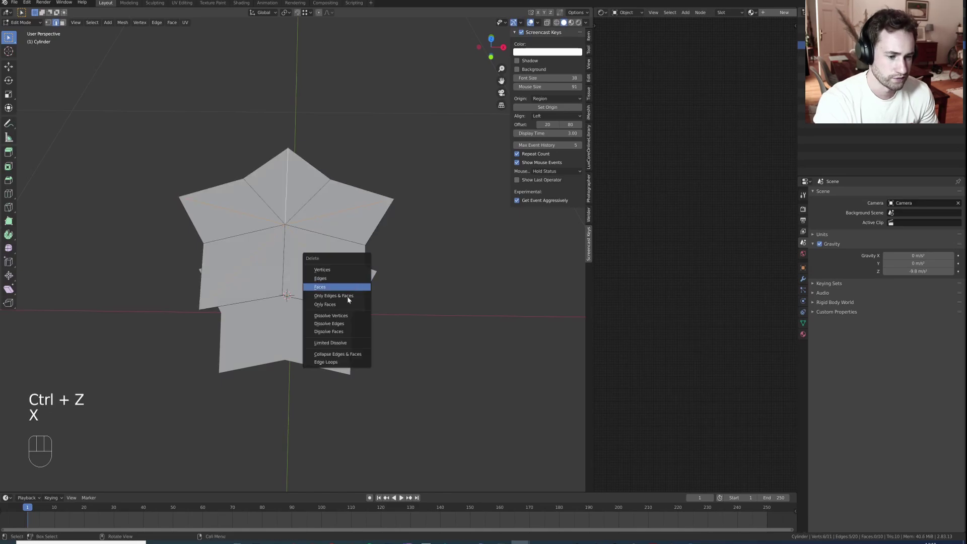
click(334, 312)
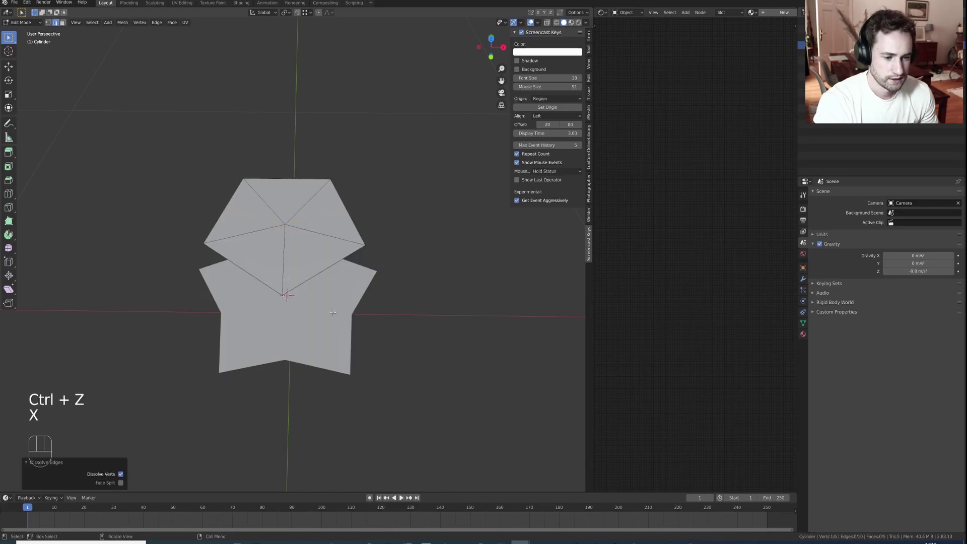
key(ctrl+z)
Delete the five selected edges and fill the outline with quad faces, checking individual faces by selecting them.
key(x)
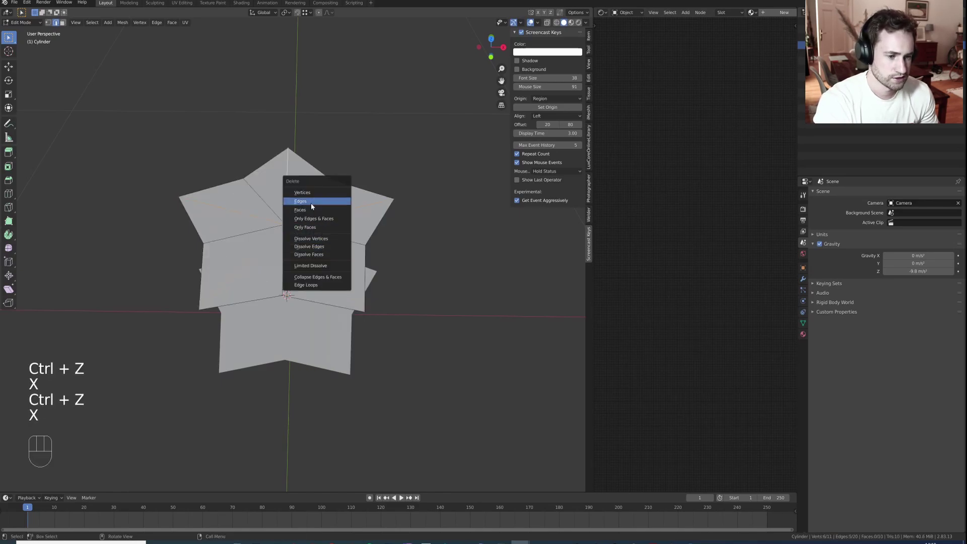
click(311, 203)
key(a)
key(f)
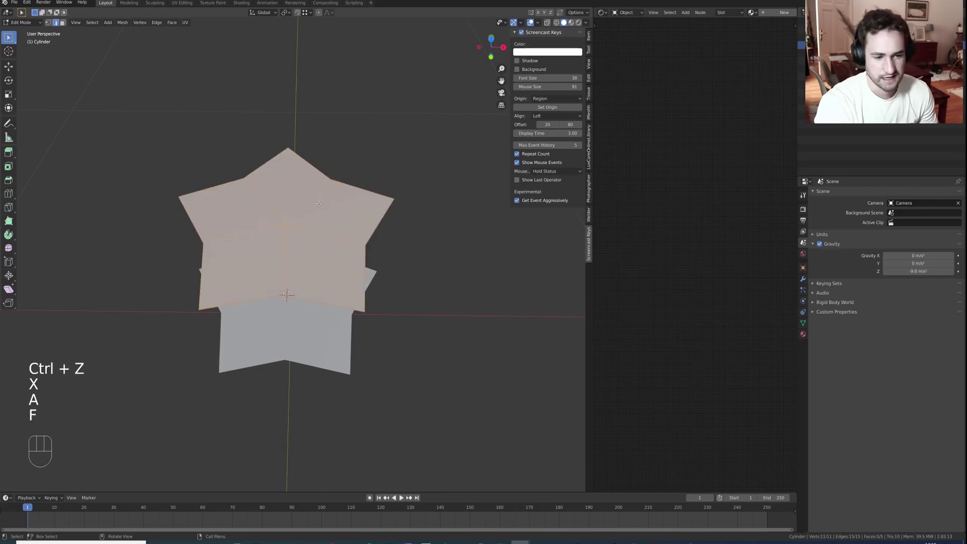
key(3)
click(287, 177)
click(348, 206)
click(254, 213)
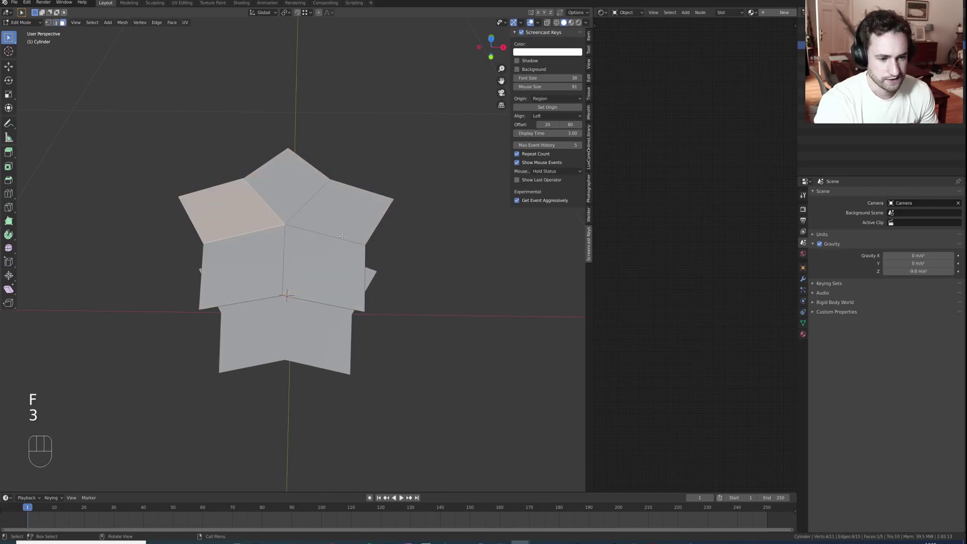
Subdivide all faces of the upper star twice, with one cut each time.
key(a)
right_click(314, 224)
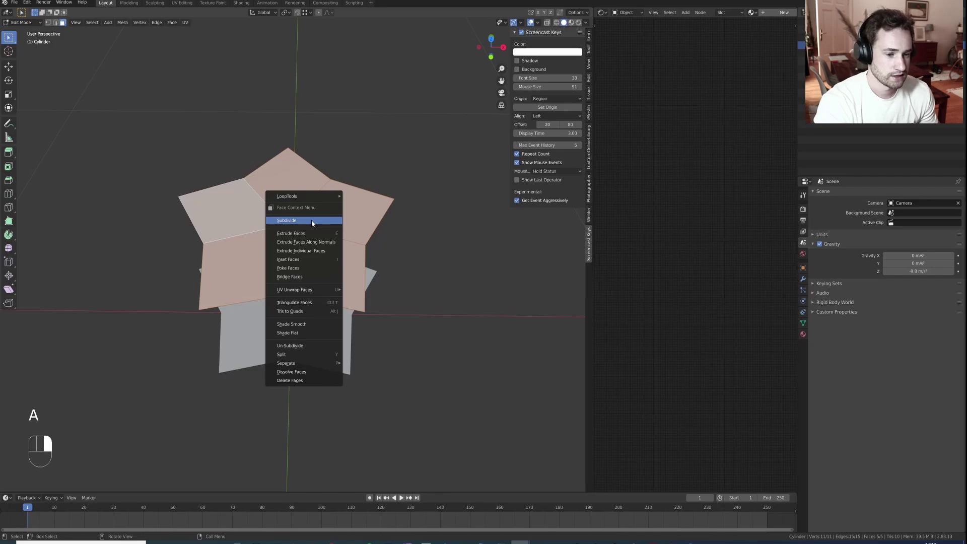
click(312, 223)
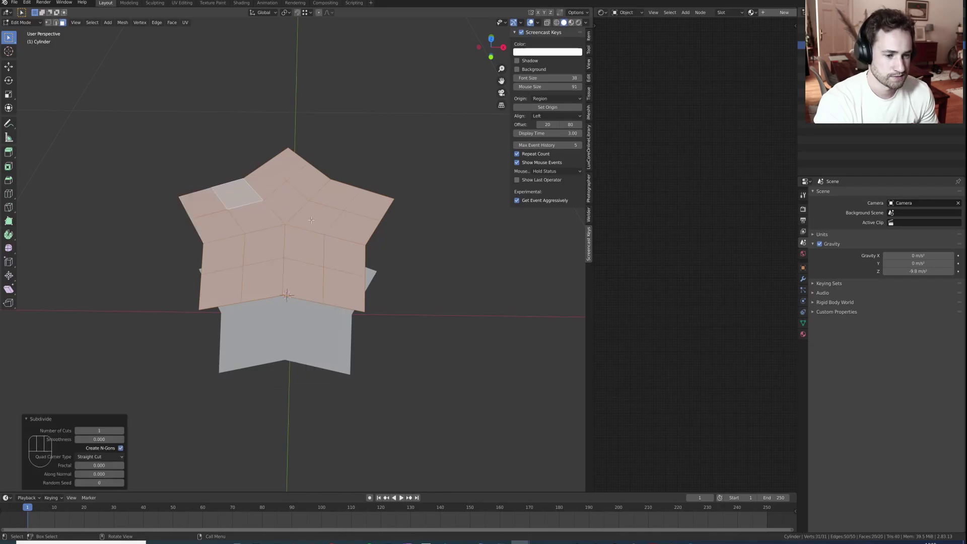
right_click(311, 222)
click(311, 220)
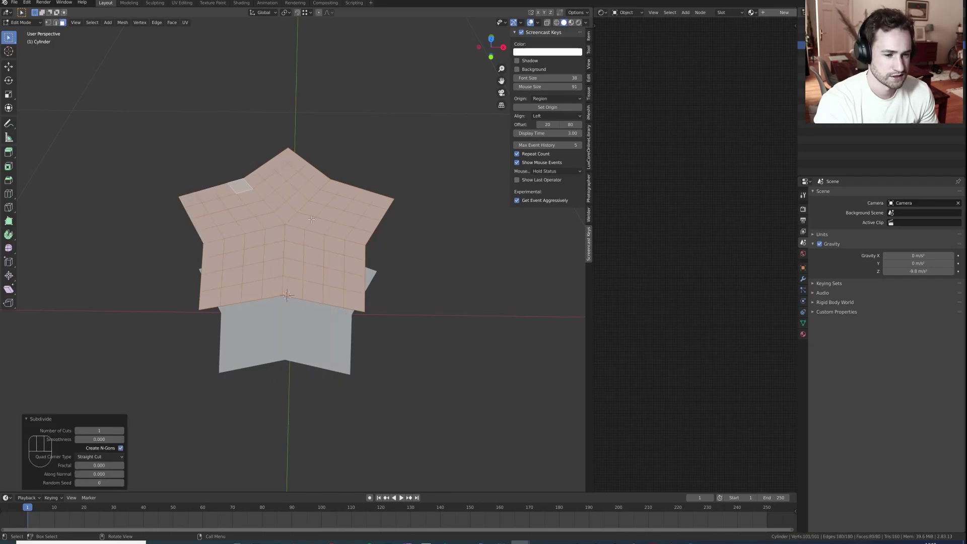
key(Tab)
key(Tab)
key(Tab)
key(Tab)
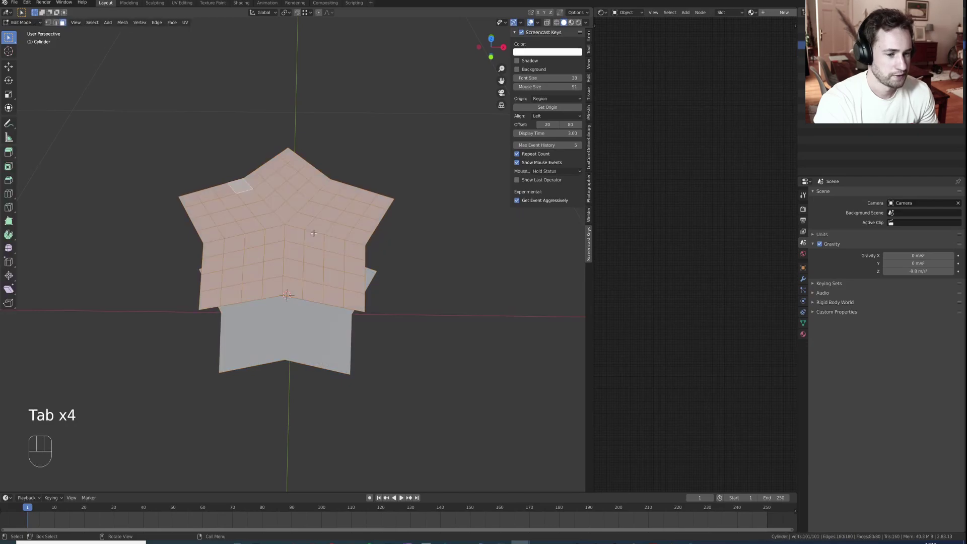
Subdivide the whole upper star two more times with one cut each.
key(Tab)
right_click(314, 232)
key(Tab)
right_click(316, 258)
click(315, 258)
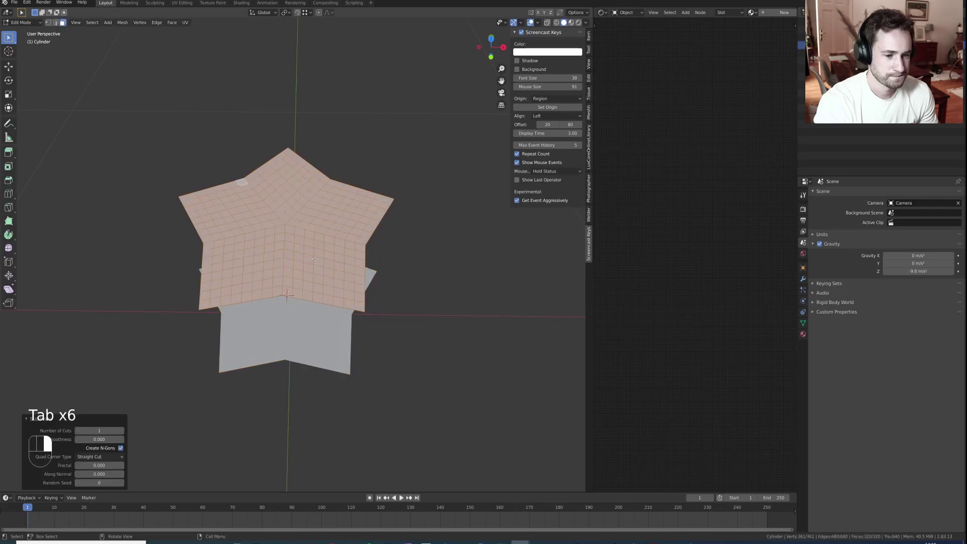
right_click(315, 258)
Inspect the reference star's mesh to compare its density with the subdivided star.
key(Tab)
click(308, 341)
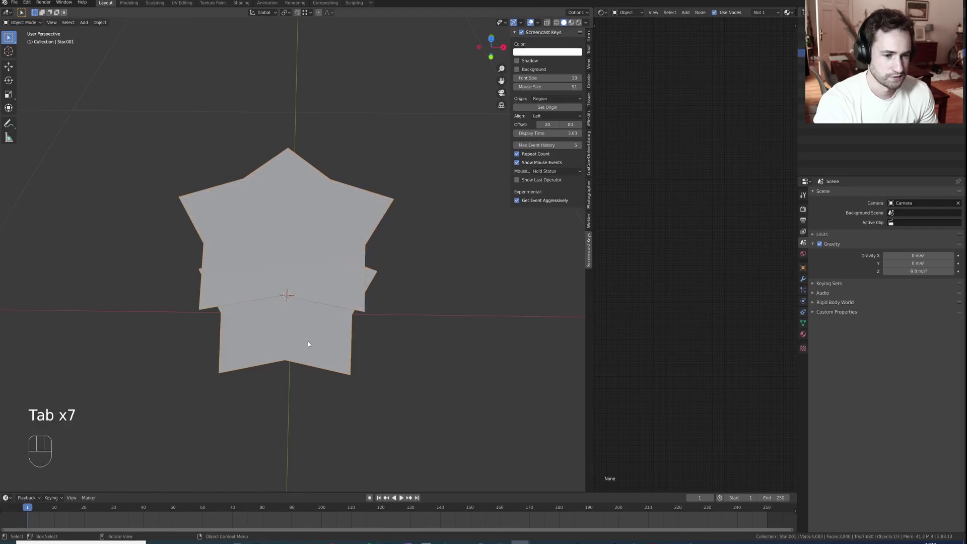
key(Tab)
key(Tab)
Duplicate all faces of the upper star and place the copy about 0.013 m below along Z.
click(316, 271)
middle_drag(316, 271, 299, 244)
key(Tab)
scroll(300, 244, up, 3)
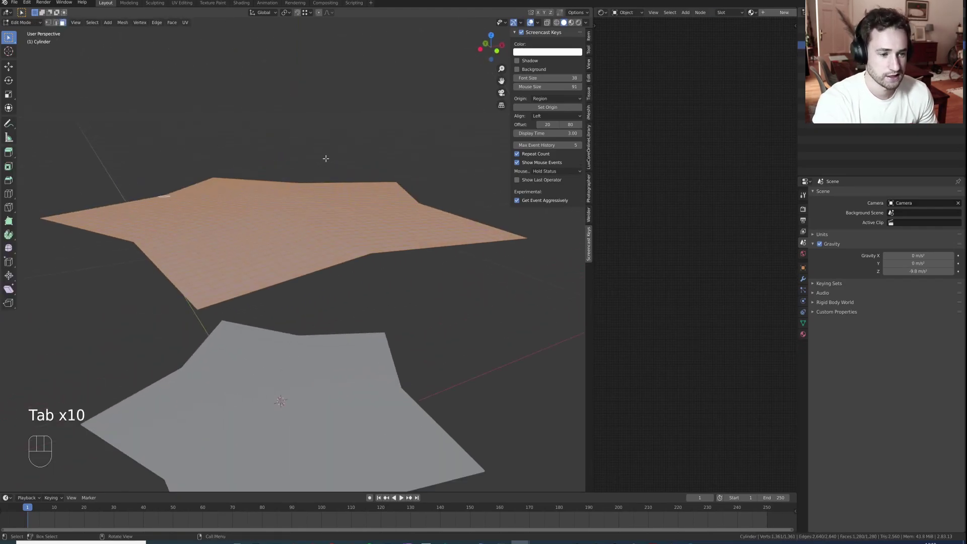
key(shift+d)
key(z)
shift+click(321, 187)
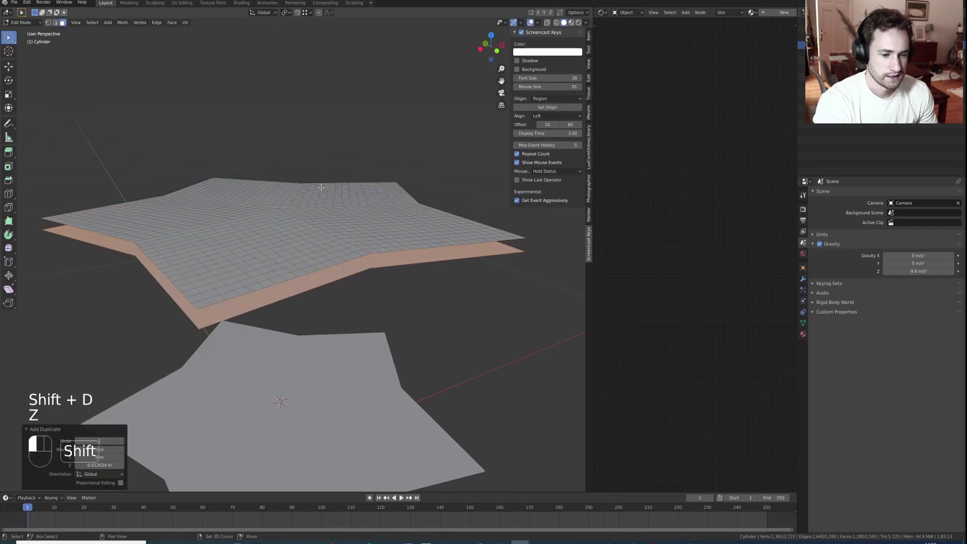
Try rotating the duplicated star layer 180° about the X axis and undo the rotation.
text(rx180)
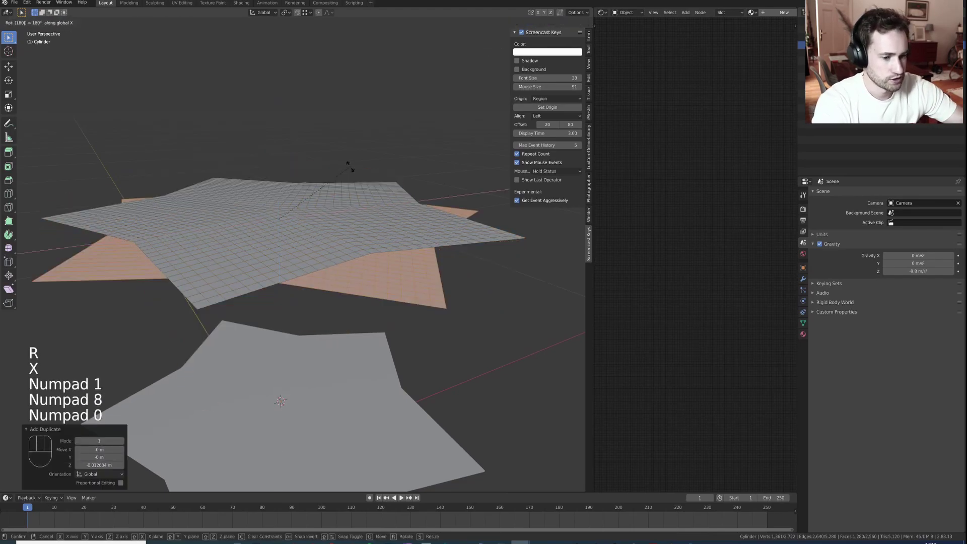
key(KP_Enter)
key(ctrl+z)
Rotate the duplicated star layer 180° about the Y axis so it faces the other way.
key(r)
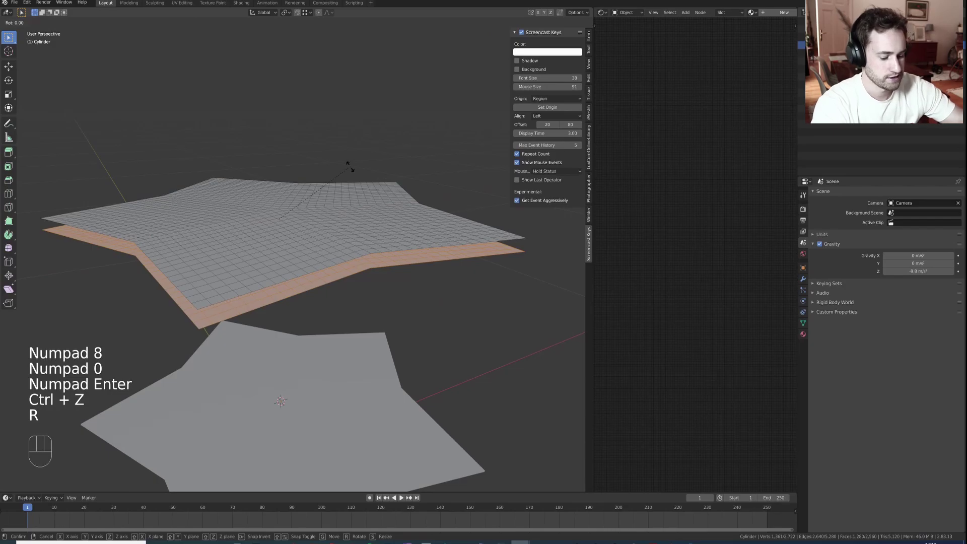
text(y)
text(180)
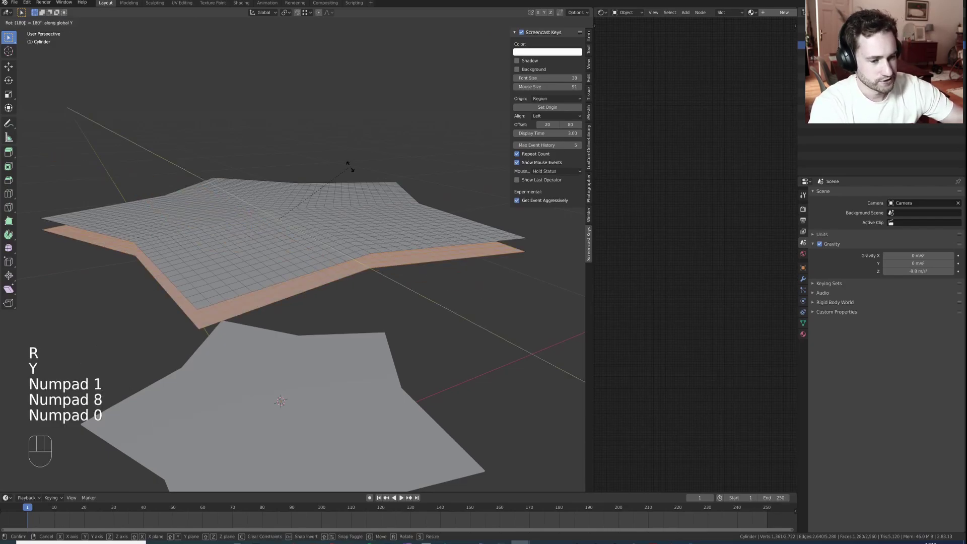
key(KP_Enter)
Move the duplicated star layer up along Z by about 0.032 m so it sits just beneath the upper layer.
middle_drag(354, 175, 433, 226)
key(g)
key(g)
key(z)
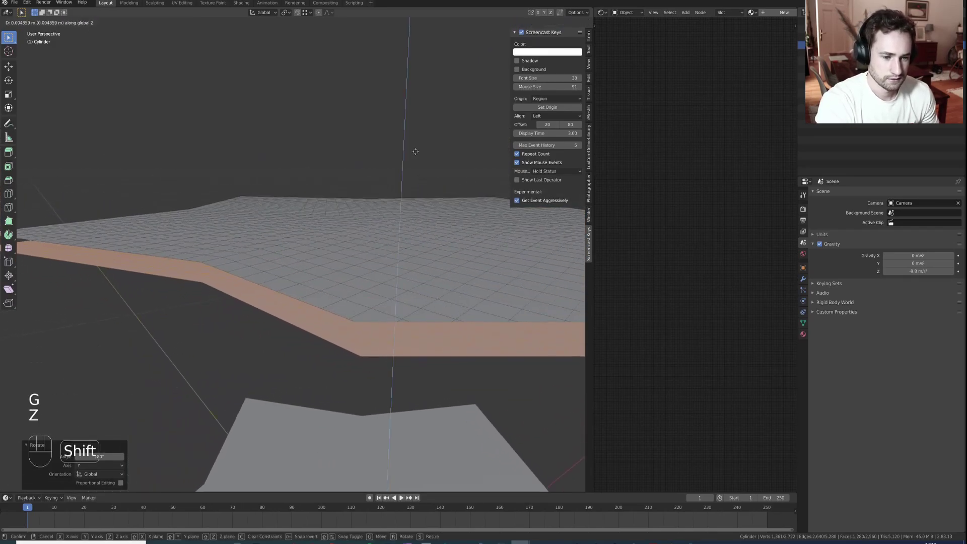
click(406, 82)
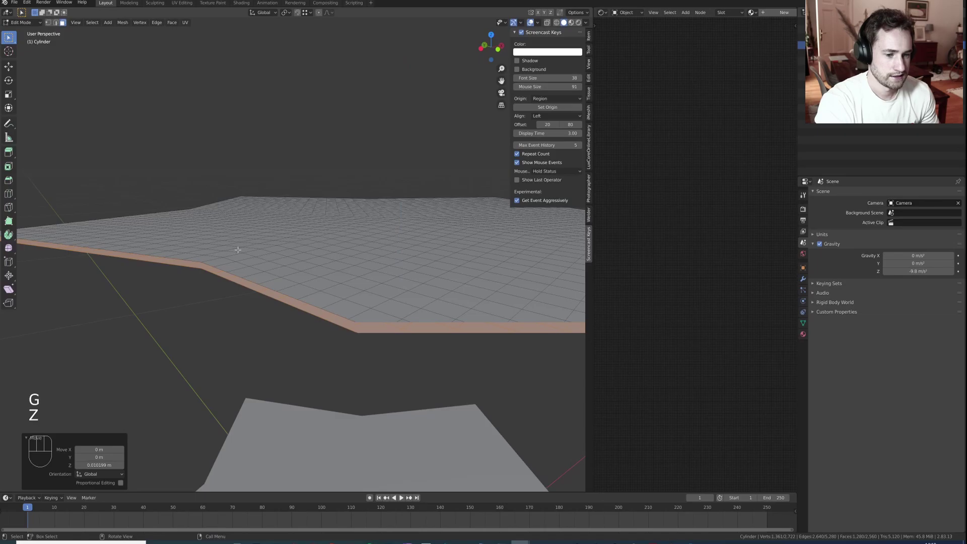
Select the complete outer boundary edge loops of both star layers.
key(2)
alt+click(225, 268)
alt+shift+click(224, 285)
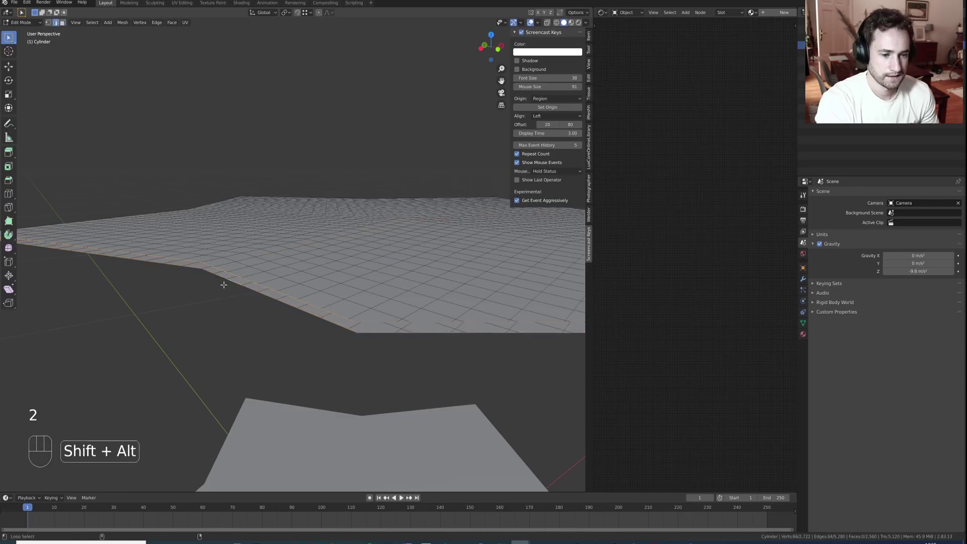
middle_drag(224, 284, 310, 248)
alt+shift+click(260, 226)
alt+shift+click(233, 198)
alt+shift+click(133, 227)
key(ctrl+z)
alt+shift+click(119, 232)
alt+shift+click(121, 245)
Bridge the selected edge loops with Merge enabled and return to Object Mode.
right_click(310, 248)
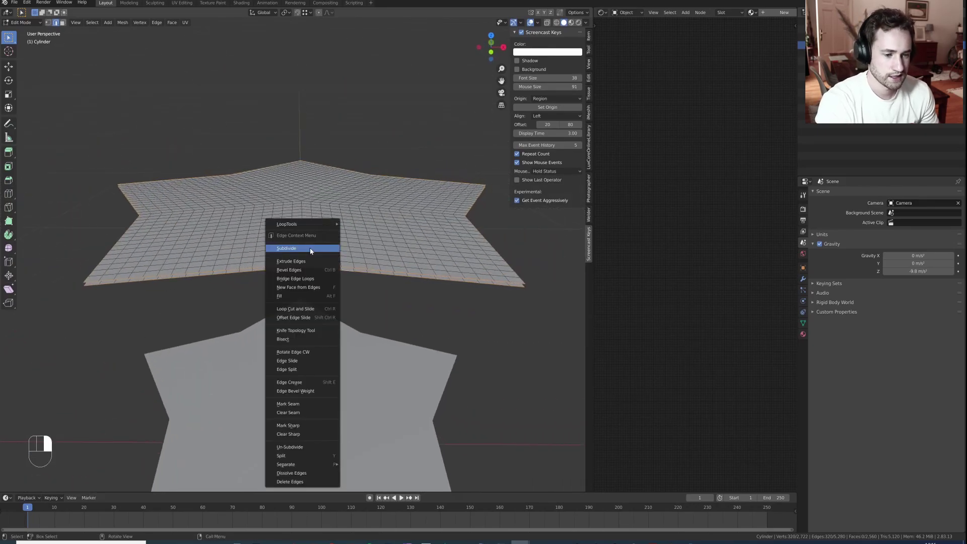
click(296, 279)
click(120, 422)
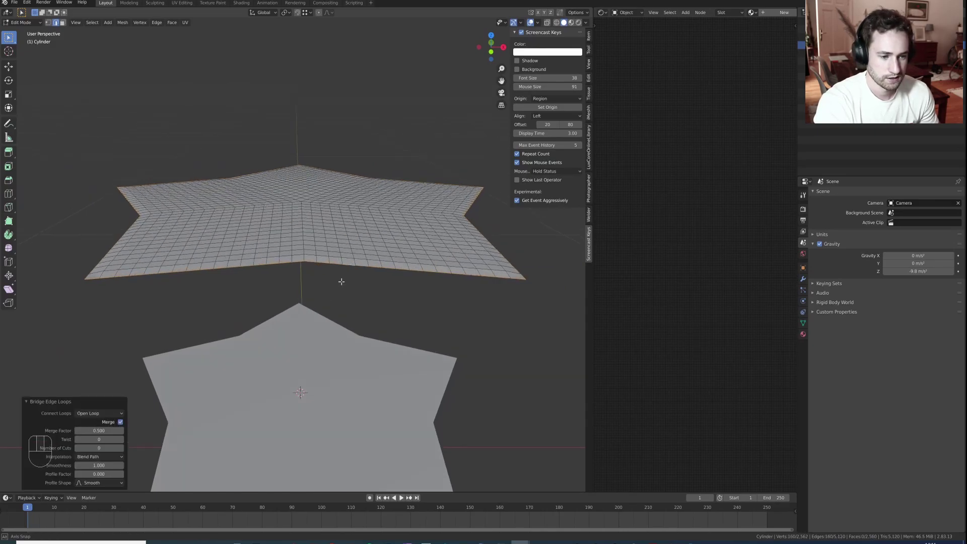
mouse_move(339, 280)
middle_down()
mouse_move(393, 274)
mouse_move(316, 285)
mouse_move(343, 272)
middle_up()
key(Tab)
scroll(346, 269, down, 3)
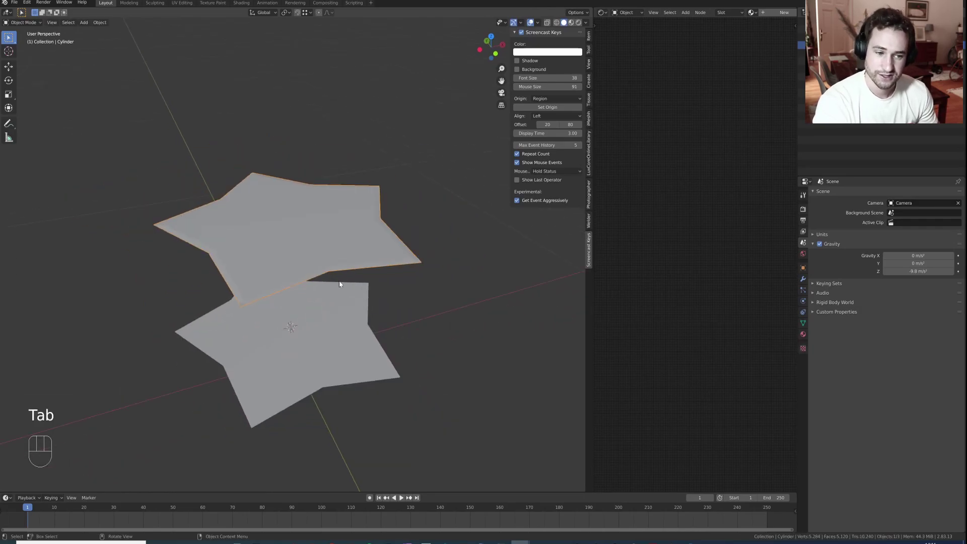
scroll(335, 279, up, 1)
key(r)
key(x)
key(KP_9)
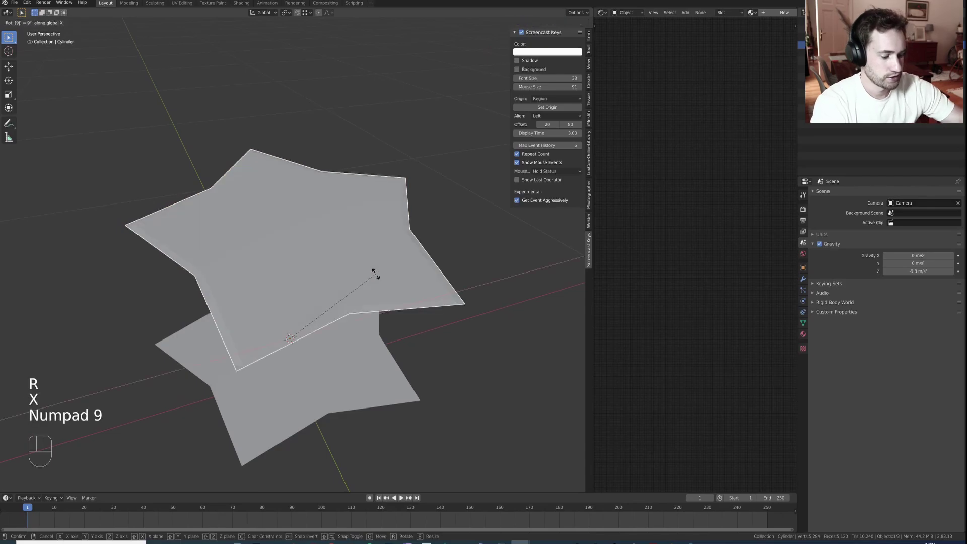
key(KP_0)
key(Escape)
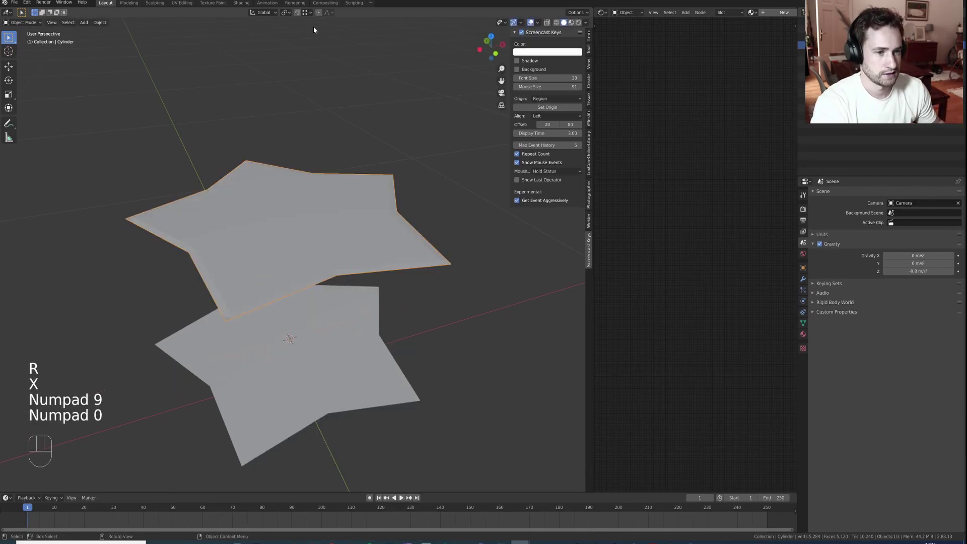
key(r)
key(x)
key(KP_6)
key(KP_9)
key(KP_0)
click(331, 170)
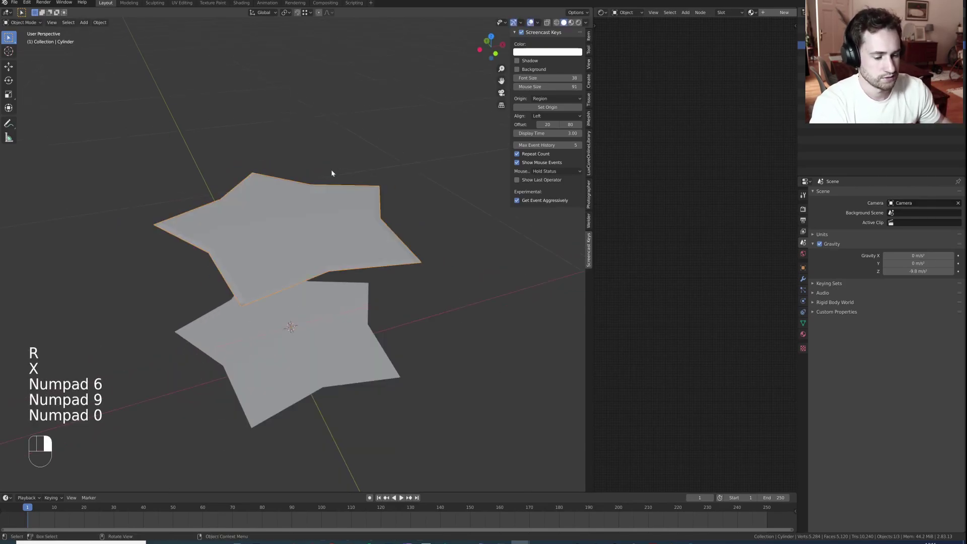
Snap the 3D cursor to the centre of the entire merged star mesh and set the star's origin to the 3D cursor.
key(Tab)
key(Tab)
key(Tab)
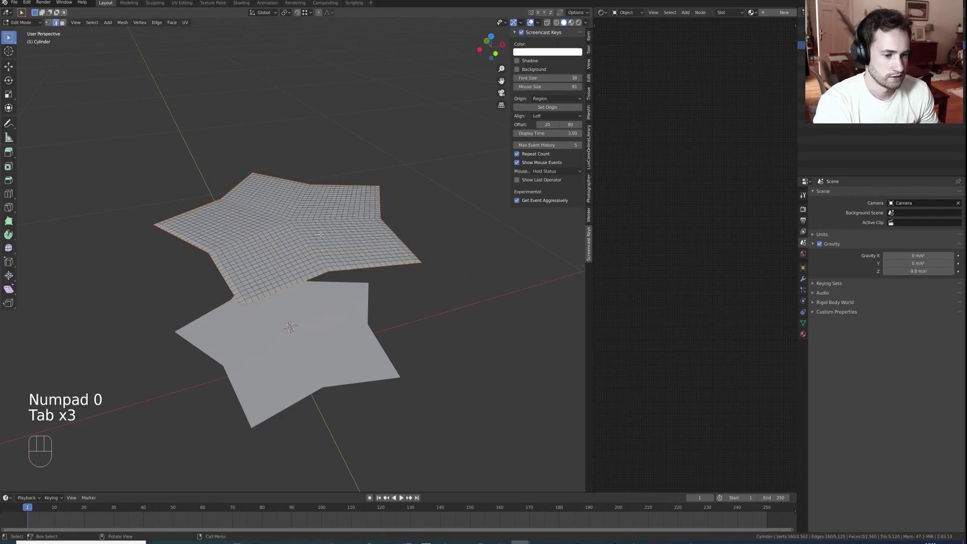
key(a)
key(shift+s)
click(324, 276)
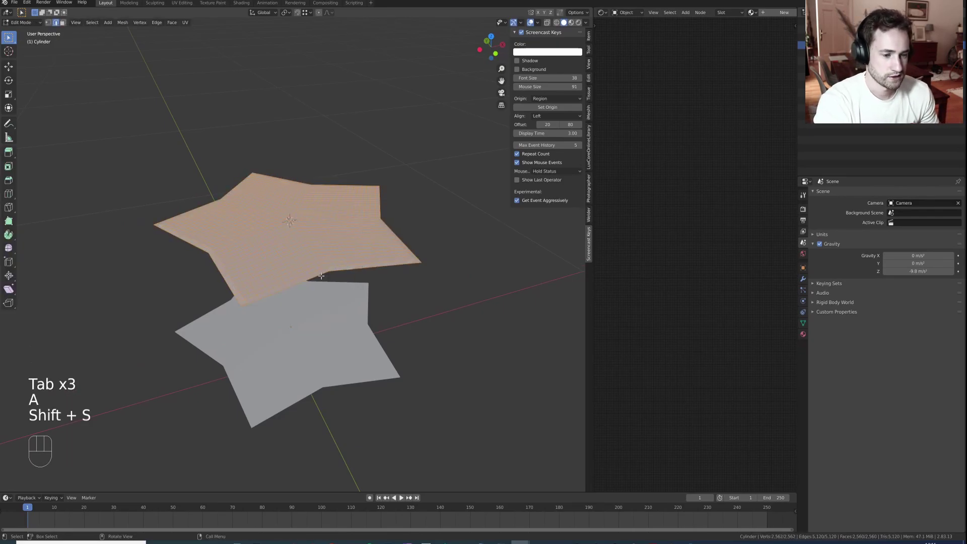
key(Tab)
click(108, 23)
mouse_move(112, 39)
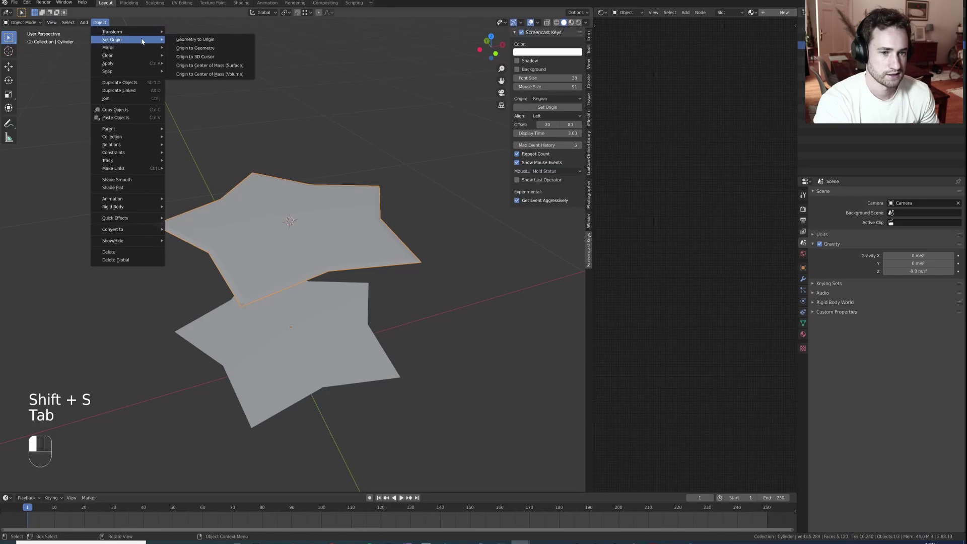
click(199, 56)
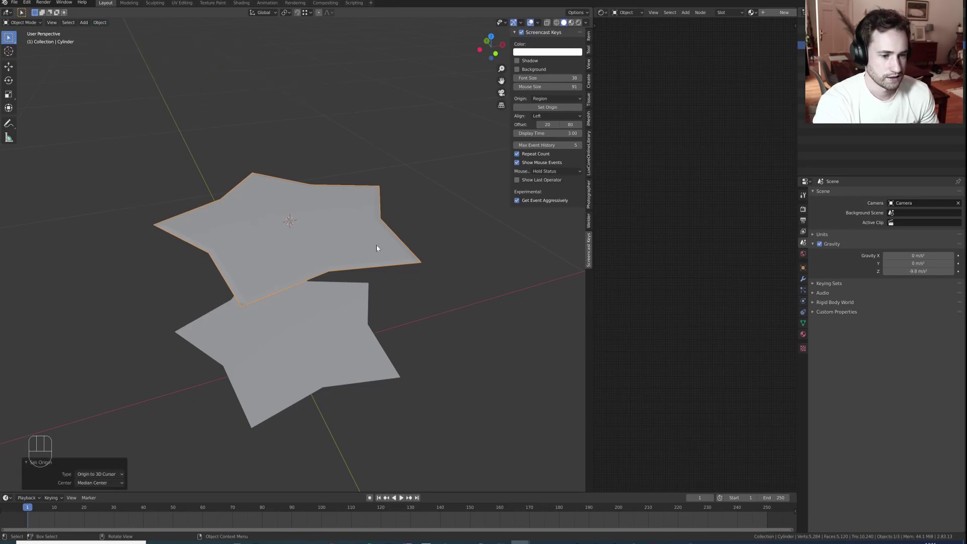
Rotate the merged star 90° about the X axis so it stands upright.
key(r)
key(x)
key(KP_9)
key(KP_0)
key(KP_Enter)
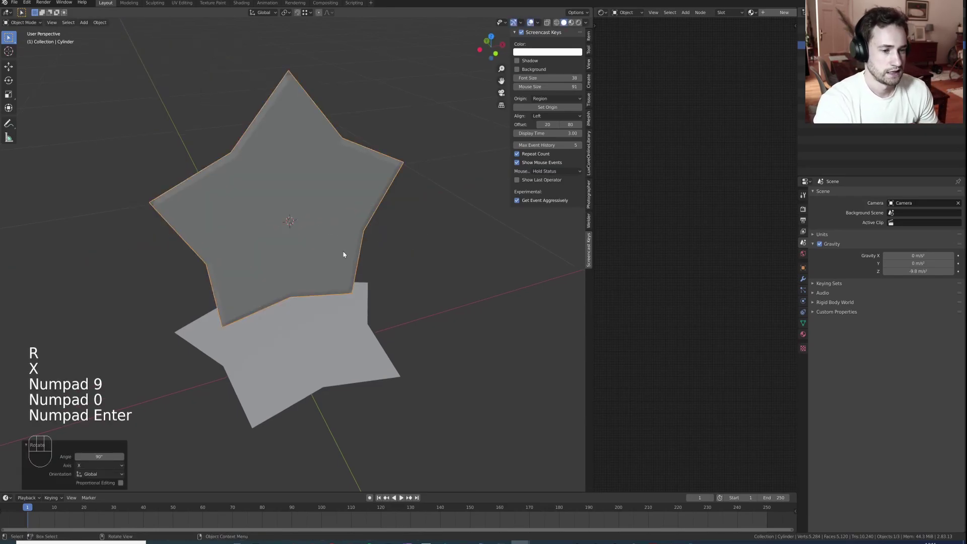
middle_drag(344, 255, 339, 274)
Move the flat reference star to a new collection named trash and hide that collection.
click(327, 383)
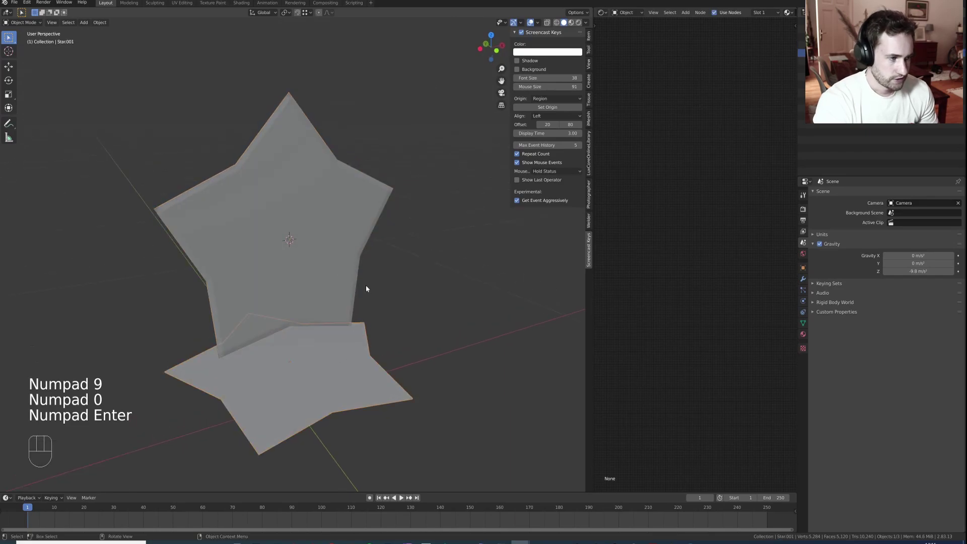
key(m)
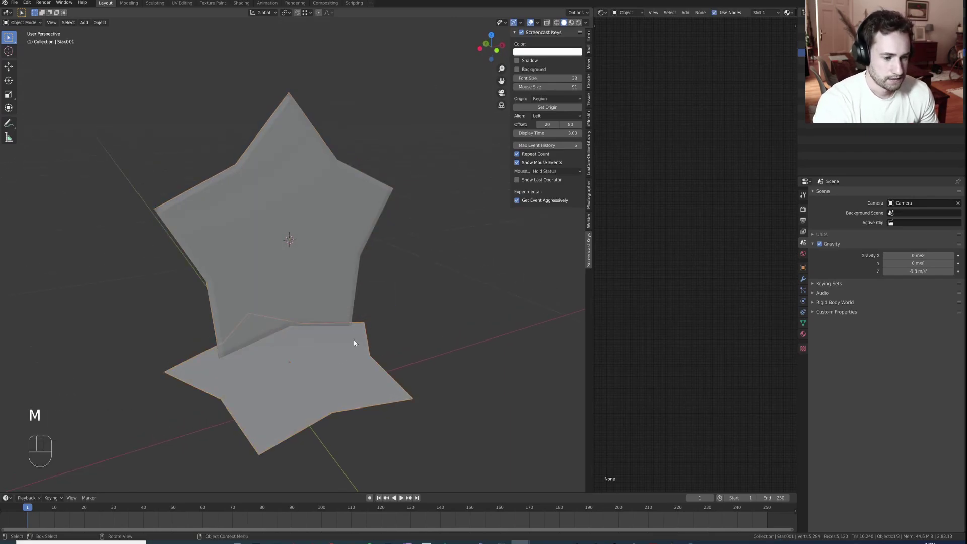
key(m)
click(348, 363)
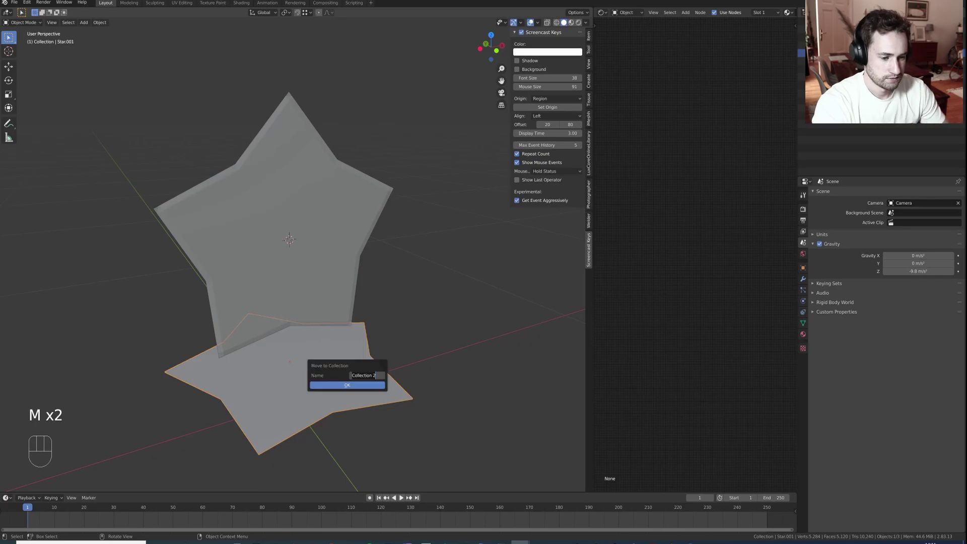
text(trash)
key(Return)
click(347, 385)
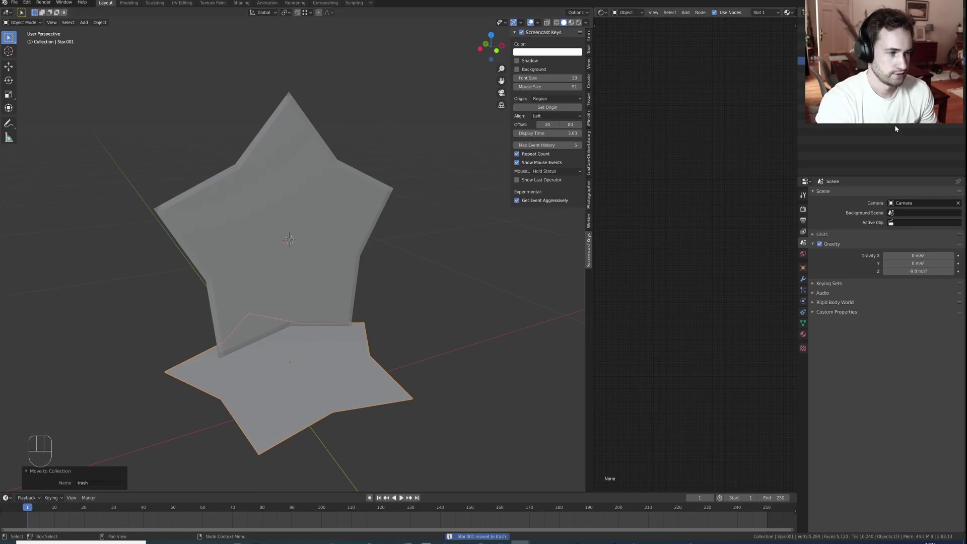
click(951, 52)
Add a Subdivision Surface modifier to the upright star.
click(310, 185)
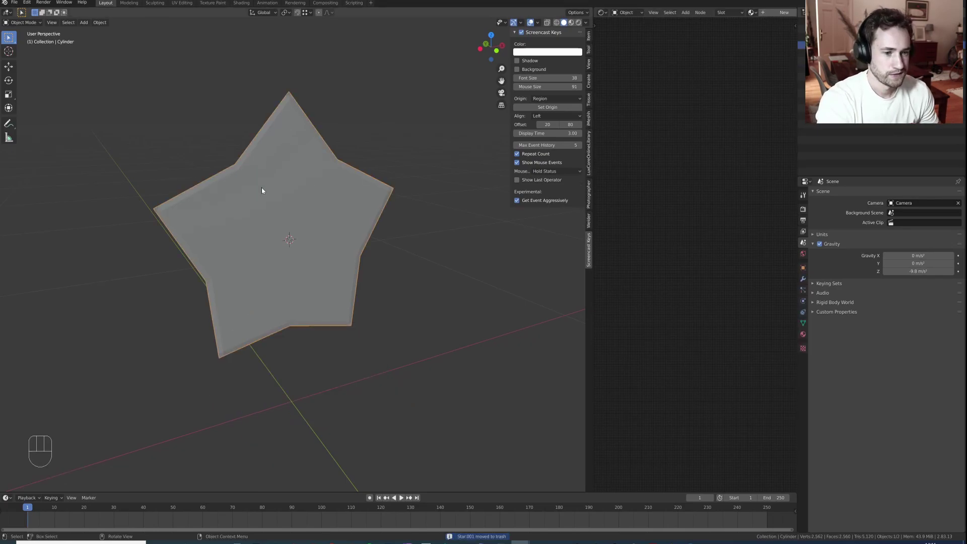
mouse_move(322, 179)
middle_down()
mouse_move(287, 165)
mouse_move(328, 175)
middle_up()
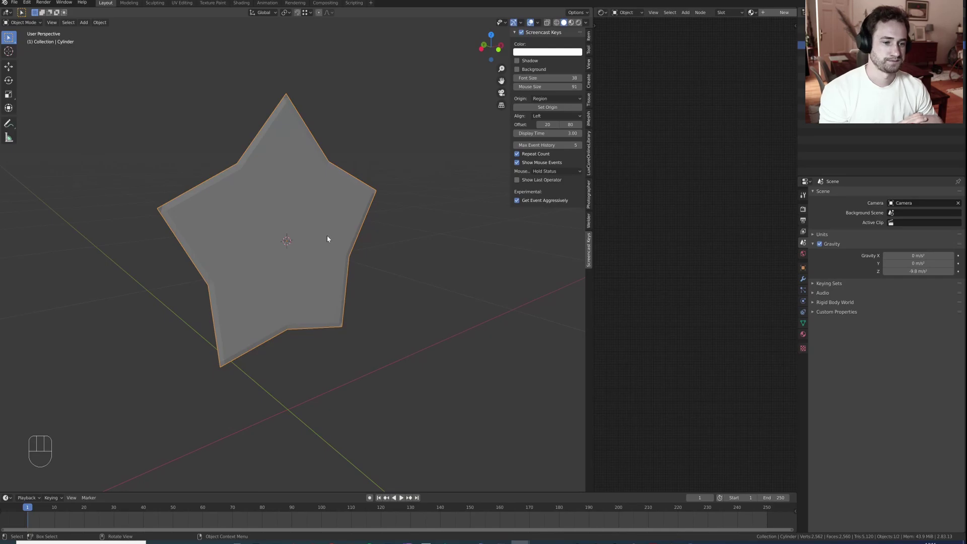
click(803, 278)
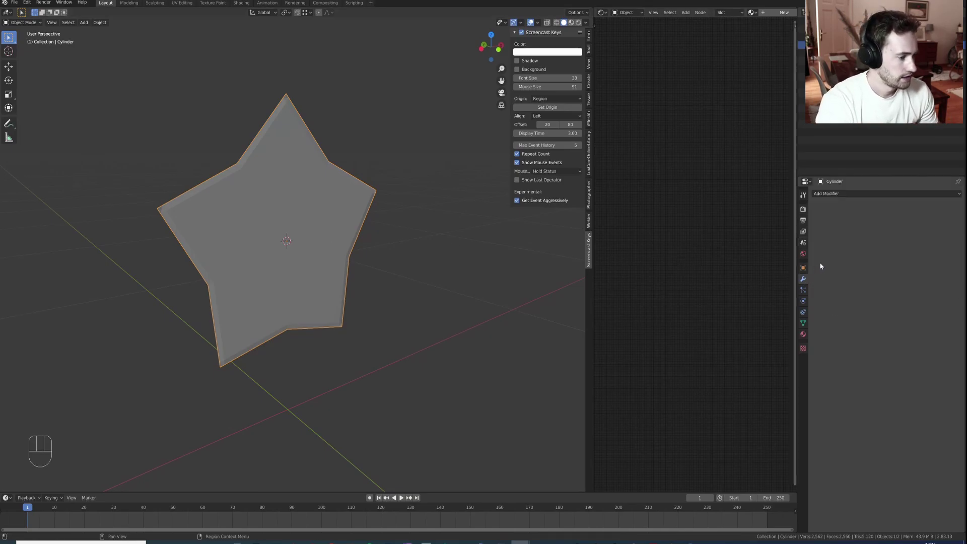
click(837, 195)
click(823, 296)
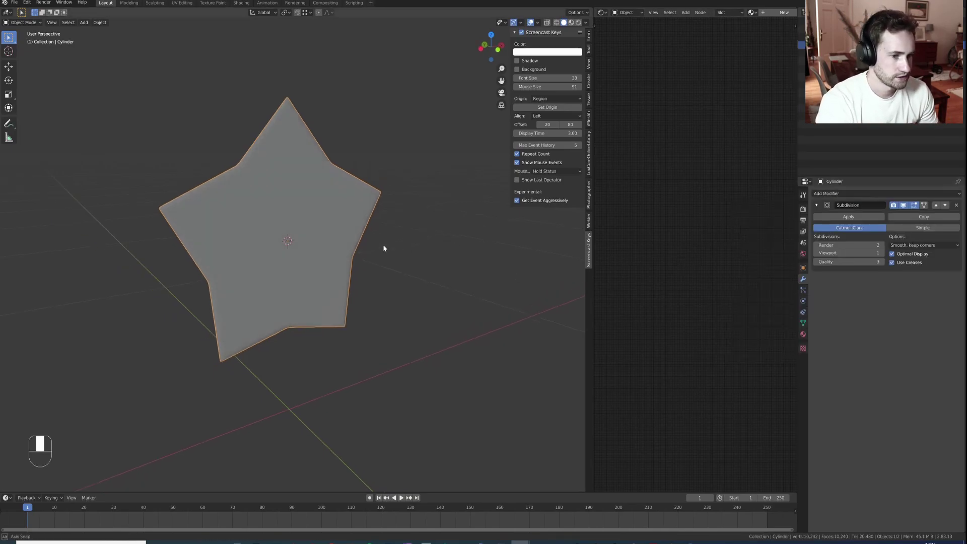
middle_drag(383, 244, 381, 246)
key(ctrl+shift+z)
key(ctrl+shift+z)
key(ctrl+shift+z)
key(ctrl+shift+z)
key(ctrl+shift+z)
key(ctrl+shift+z)
key(ctrl+shift+z)
key(ctrl+shift+z)
key(ctrl+shift+z)
key(ctrl+shift+z)
key(ctrl+shift+z)
key(ctrl+shift+z)
key(ctrl+shift+z)
key(ctrl+shift+z)
key(ctrl+shift+z)
key(ctrl+shift+z)
key(ctrl+shift+z)
key(ctrl+shift+z)
key(ctrl+shift+z)
key(ctrl+shift+z)
Un-subdivide the entire star mesh with 2 iterations and return to Object Mode.
key(Tab)
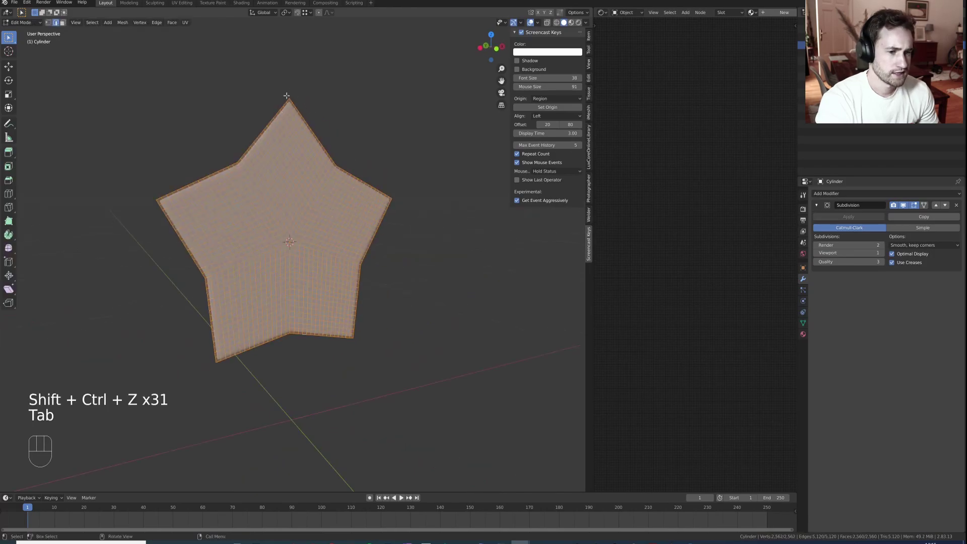
key(Tab)
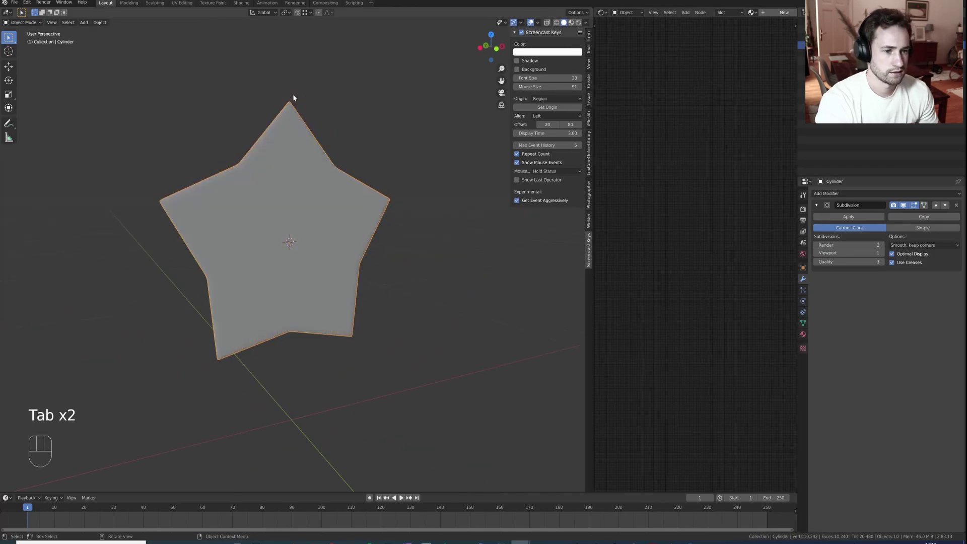
key(Tab)
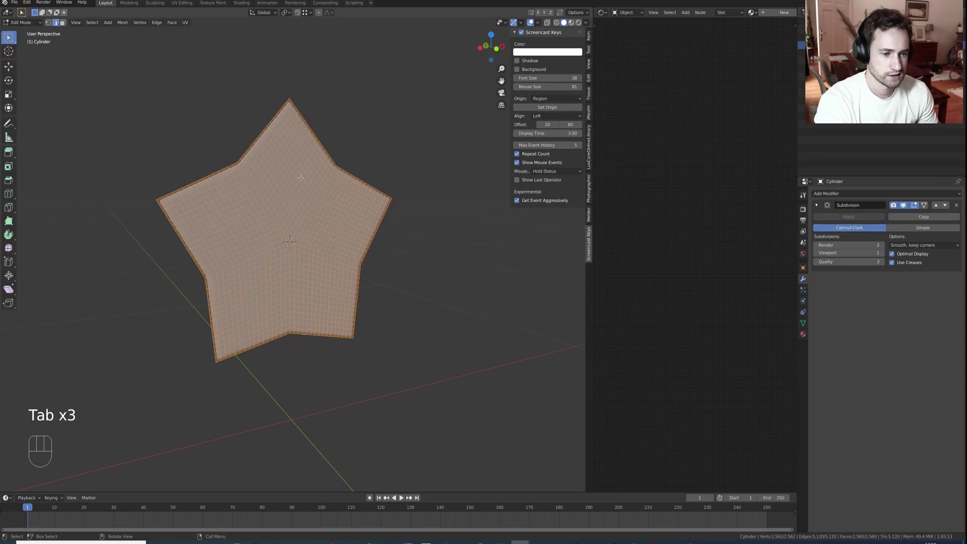
key(F3)
text(un)
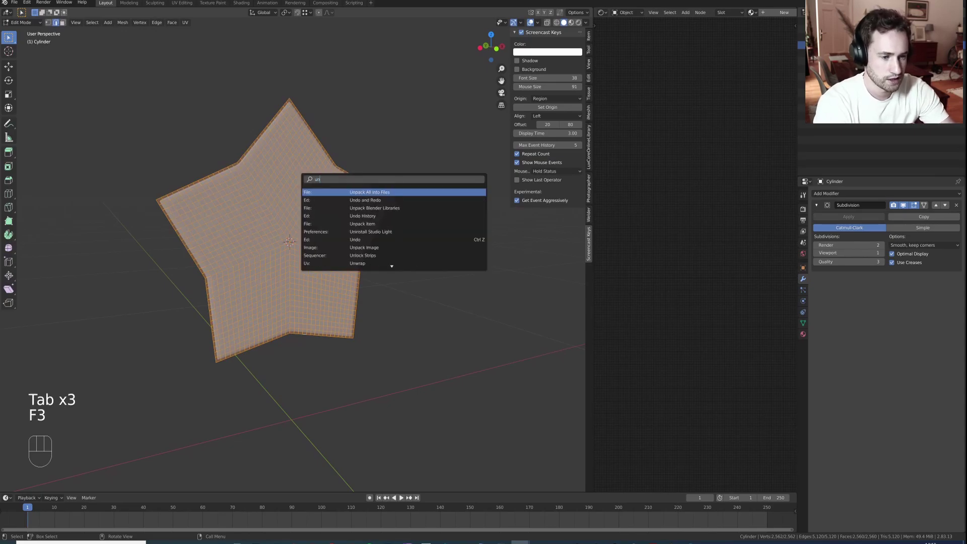
text(sub)
key(Return)
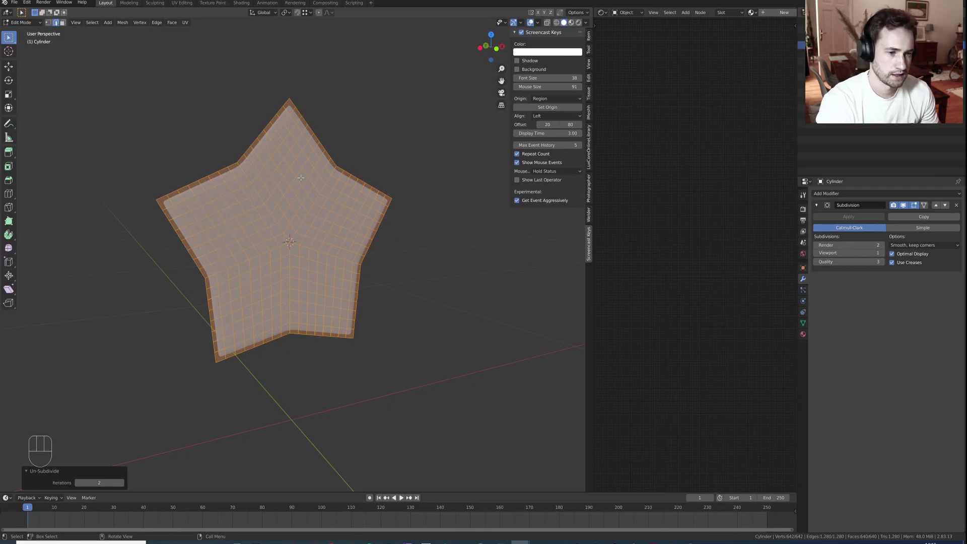
key(Tab)
middle_drag(301, 178, 270, 176)
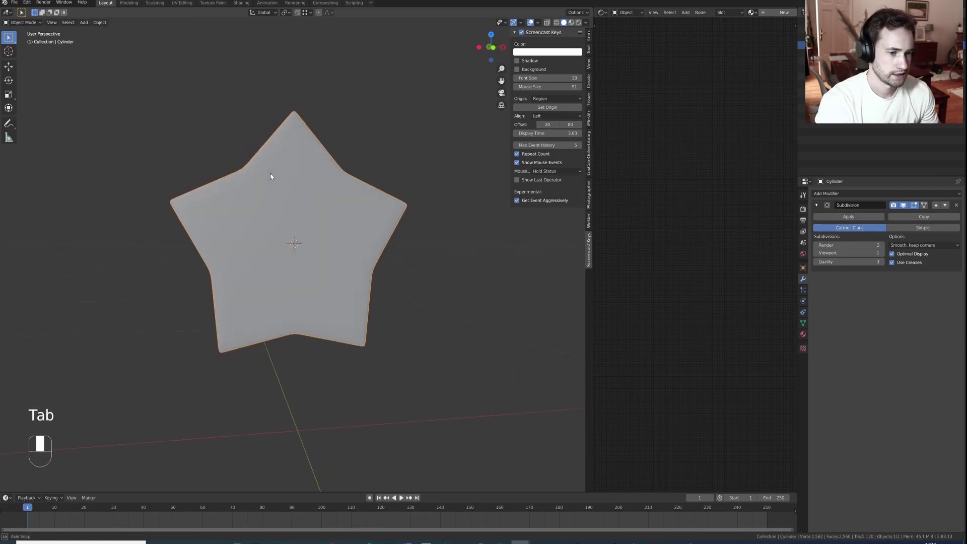
Set the Subdivision modifier's quality and render level both to 1.
click(817, 260)
click(818, 260)
click(816, 245)
scroll(404, 289, up, 2)
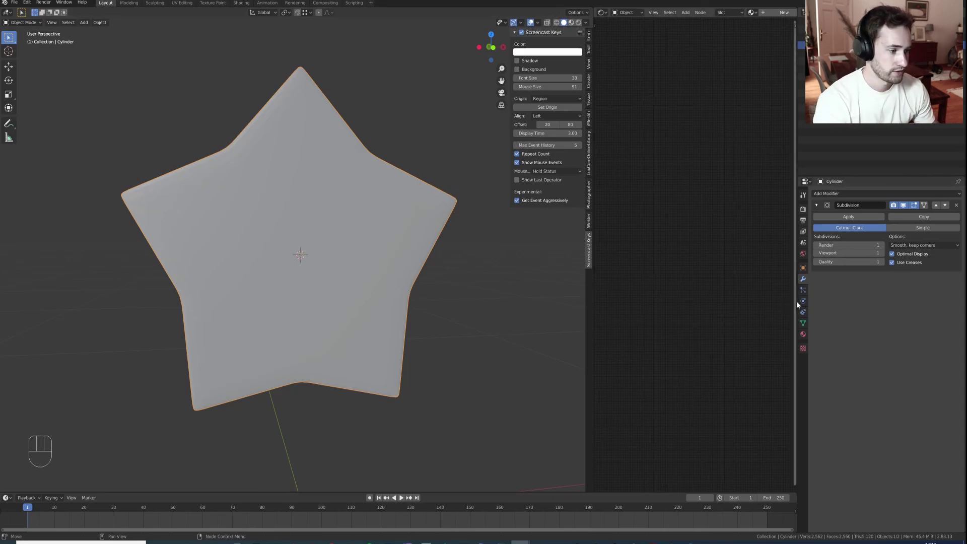
Set the scene's Z gravity to 0 m/s².
click(804, 243)
click(917, 273)
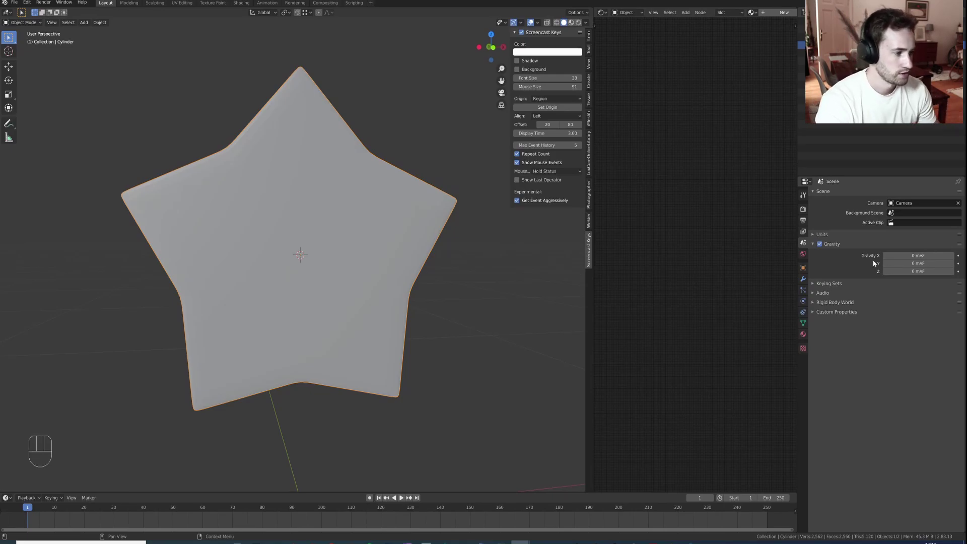
Enable Cloth physics on the star and apply the Silk preset.
click(804, 302)
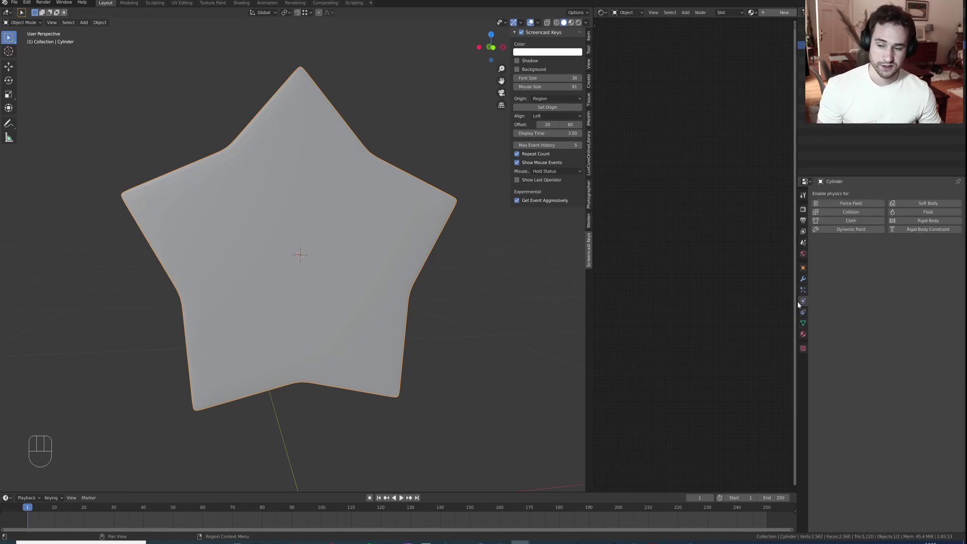
click(851, 221)
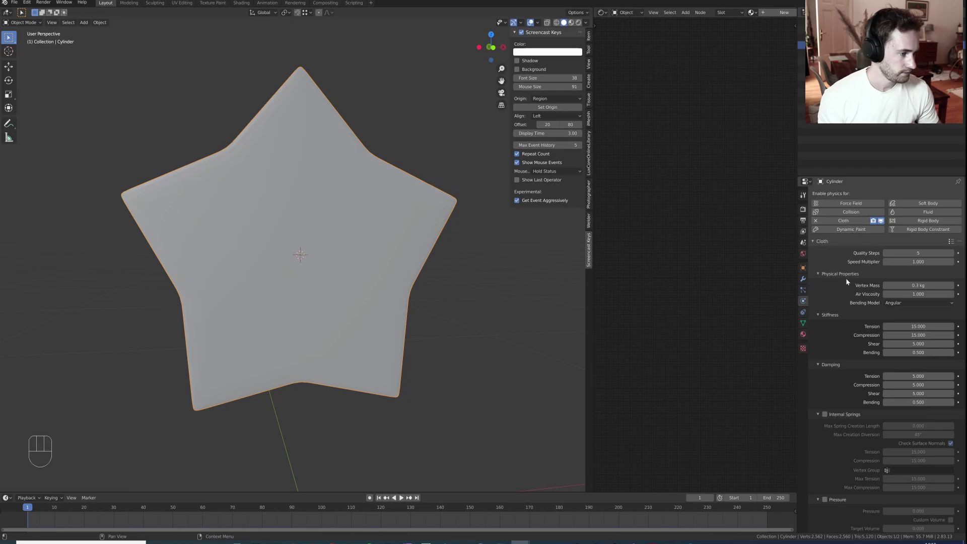
click(951, 241)
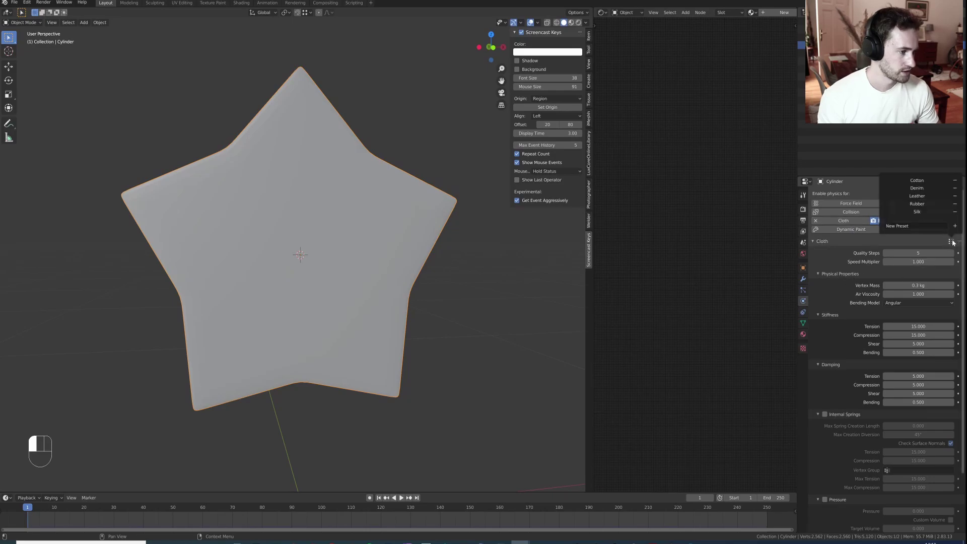
click(928, 212)
scroll(830, 343, down, 1)
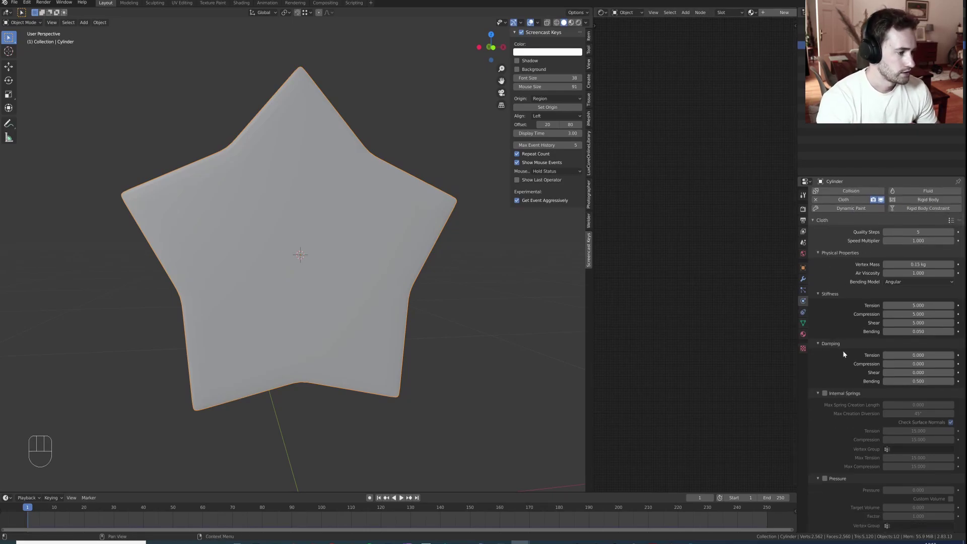
scroll(846, 371, down, 2)
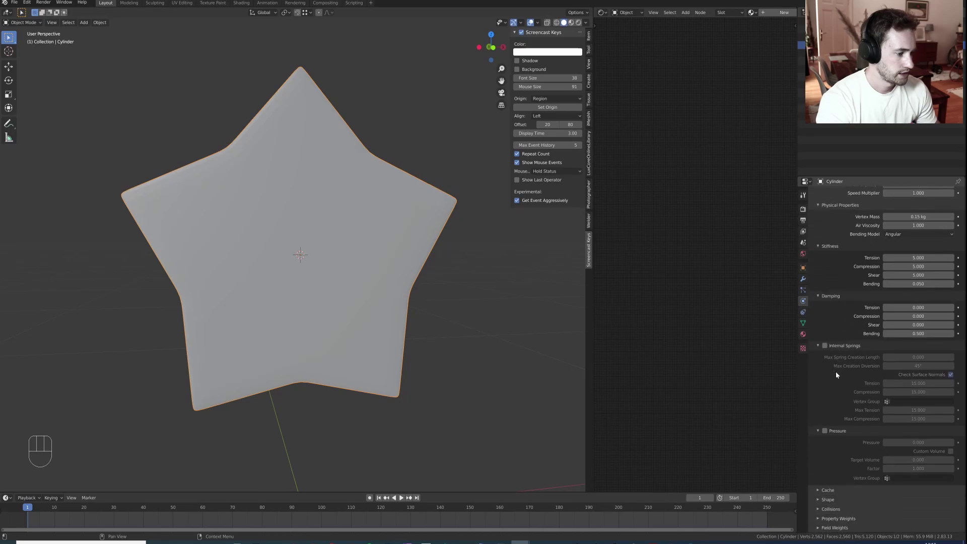
Enable Pressure in the star's cloth physics and set the pressure to 2.
click(825, 431)
click(940, 443)
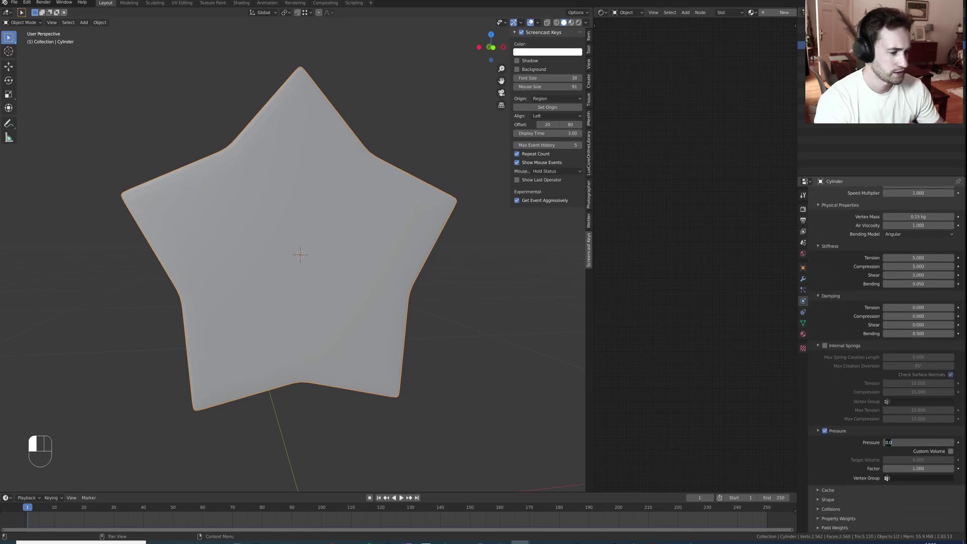
text(2)
key(Return)
Play the cloth simulation to frame 44 and examine the inflated star from different angles.
middle_drag(474, 310, 376, 303)
key(space)
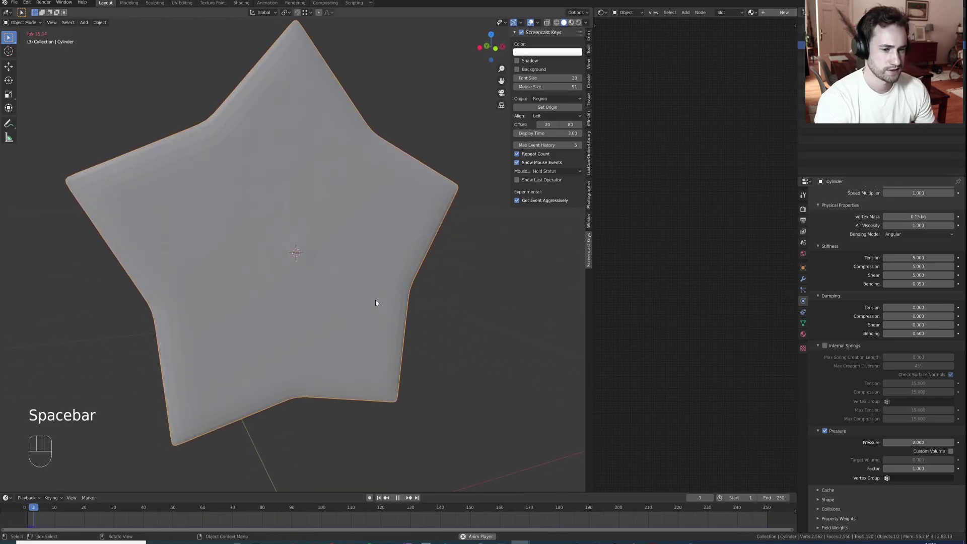
scroll(394, 302, down, 3)
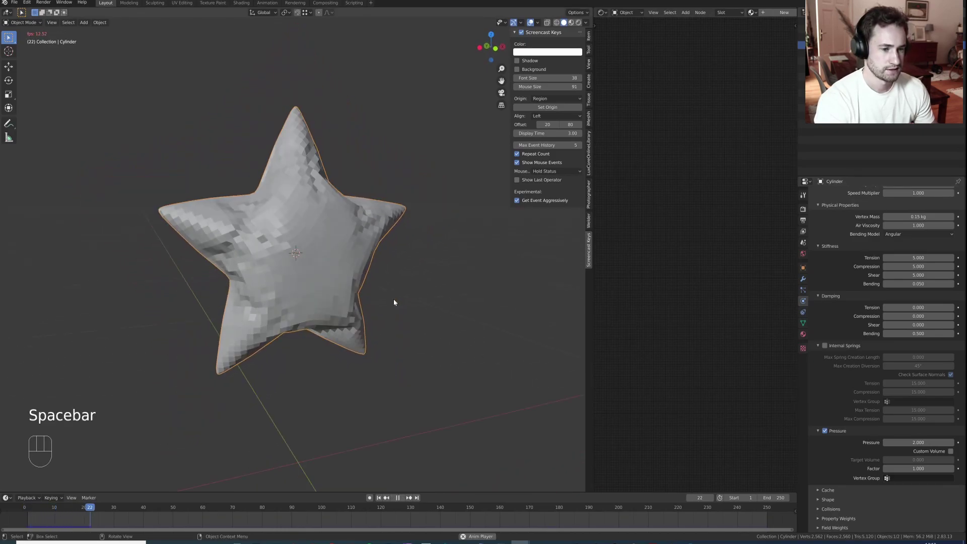
key(space)
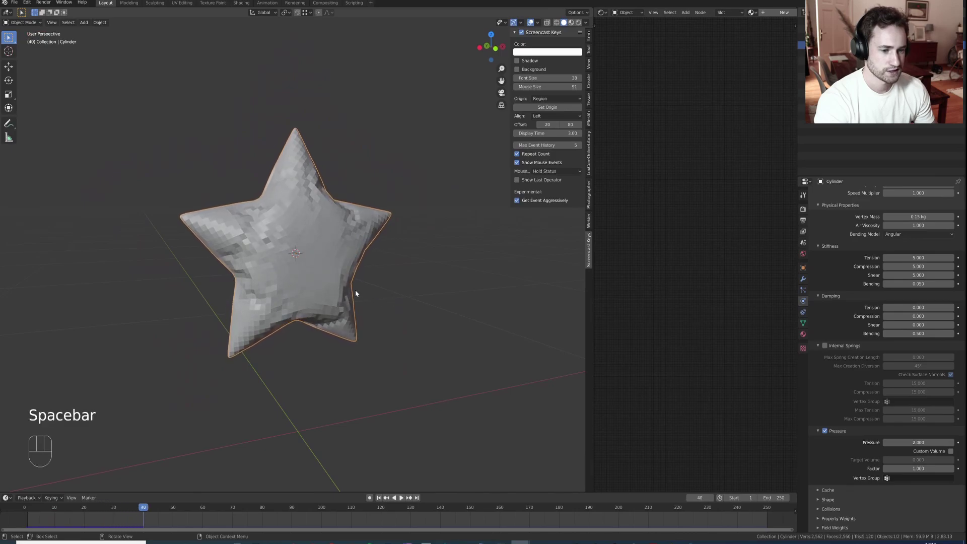
middle_drag(357, 292, 313, 278)
key(space)
key(space)
Apply Shade Smooth to the star and continue the simulation to frame 53.
right_click(320, 266)
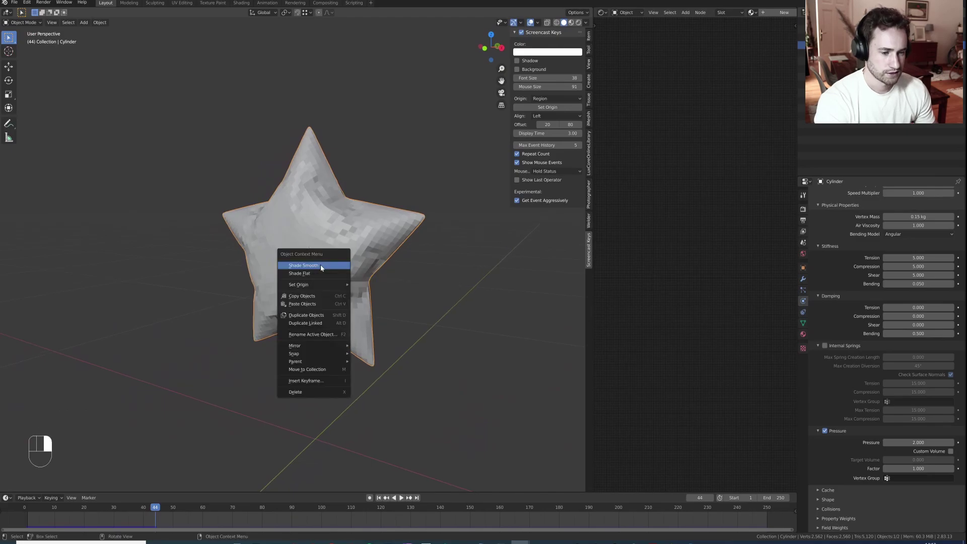
click(321, 265)
mouse_move(321, 265)
middle_down()
mouse_move(337, 244)
mouse_move(292, 243)
mouse_move(355, 249)
mouse_move(394, 292)
mouse_move(320, 278)
mouse_move(379, 286)
middle_up()
key(space)
key(space)
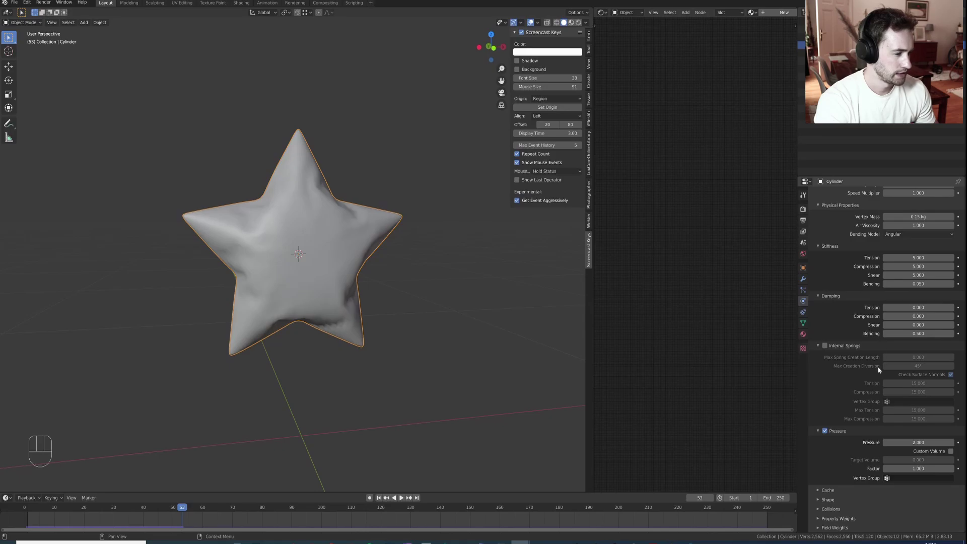
Set the cloth pressure to 4 and run the simulation from the start to frame 32.
click(907, 442)
text(4)
key(Return)
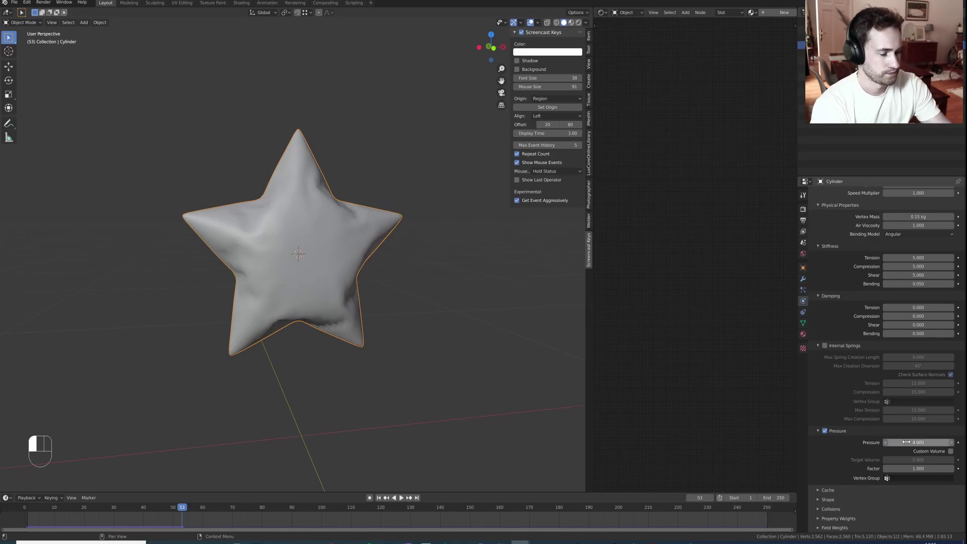
middle_drag(431, 388, 411, 408)
key(space)
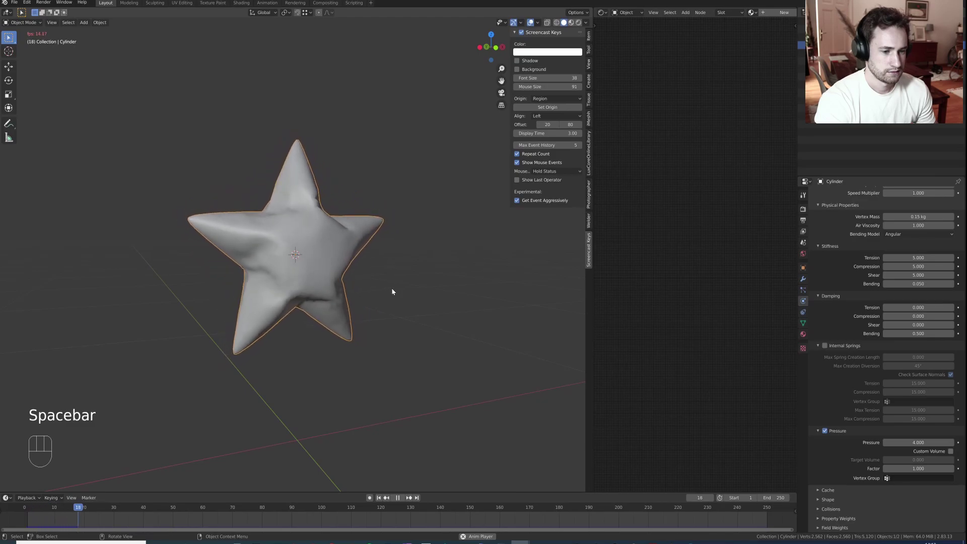
key(space)
mouse_move(353, 284)
middle_down()
mouse_move(288, 298)
mouse_move(348, 294)
middle_up()
Apply the star's Subdivision and Cloth modifiers to keep the inflated shape.
click(803, 279)
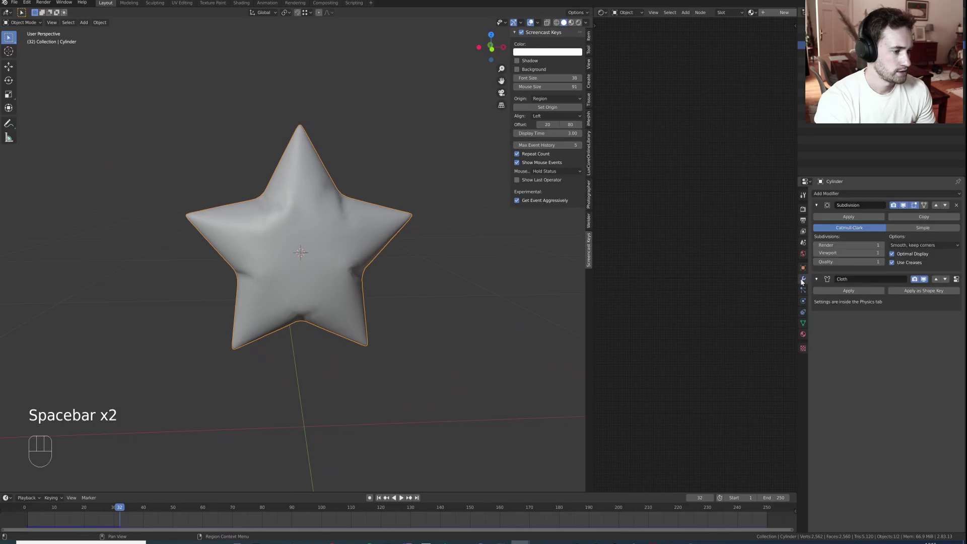
middle_drag(422, 280, 353, 246)
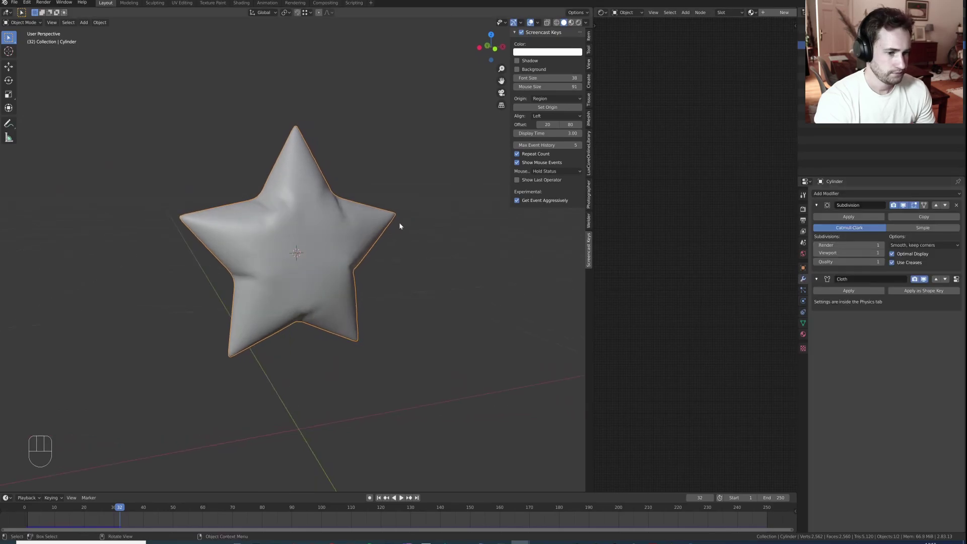
click(833, 216)
click(833, 216)
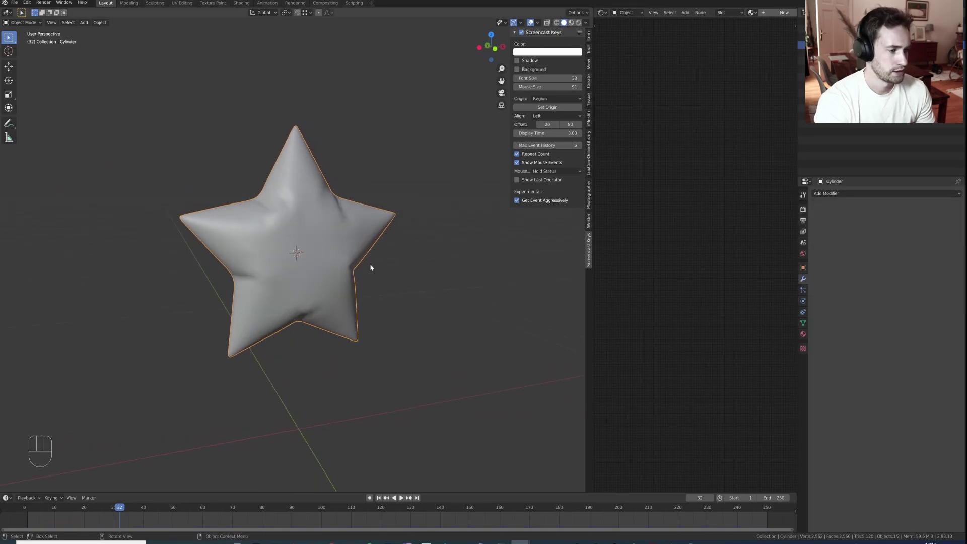
Add a new Subdivision Surface modifier to the inflated star and adjust its quality.
scroll(372, 266, up, 2)
click(824, 195)
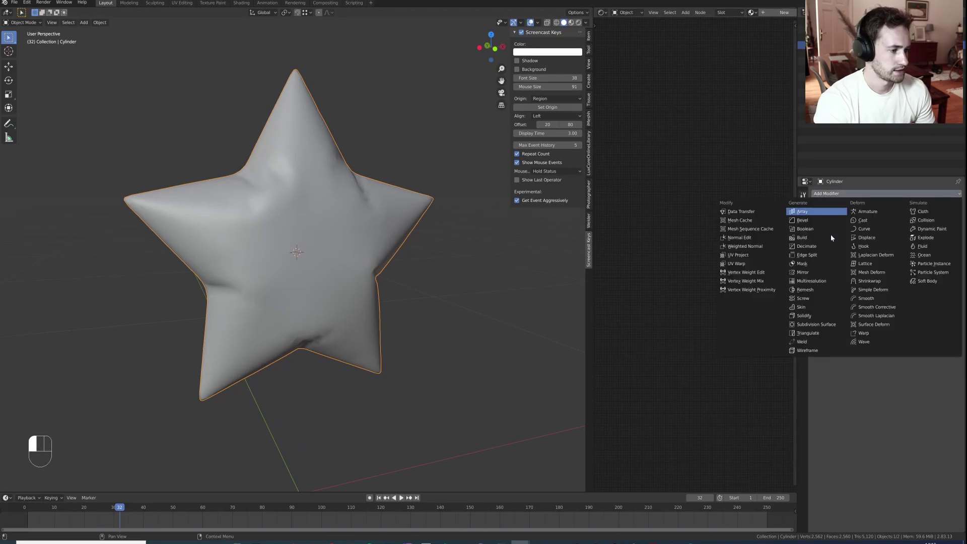
click(827, 325)
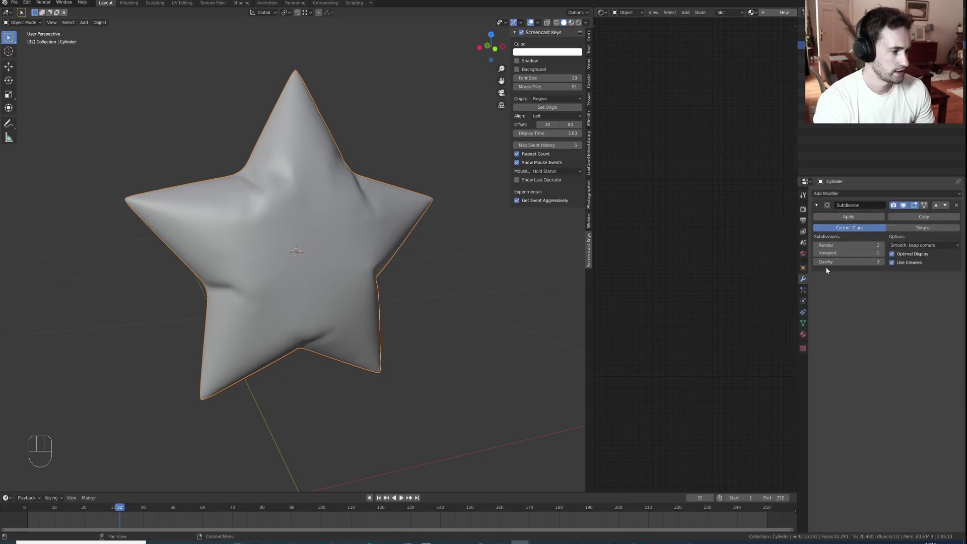
drag(826, 262, 813, 263)
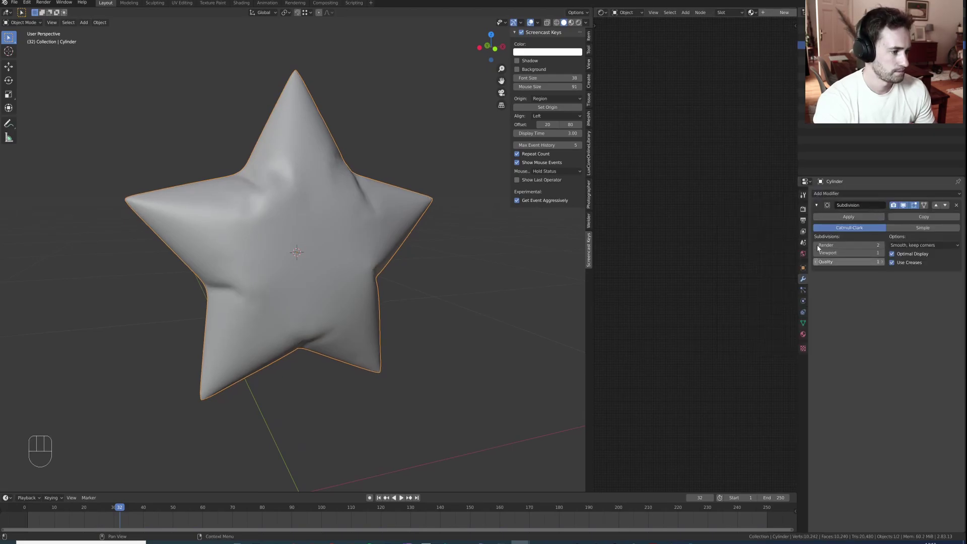
Enable Cloth physics on the inflated star again for a second simulation.
click(803, 301)
click(803, 290)
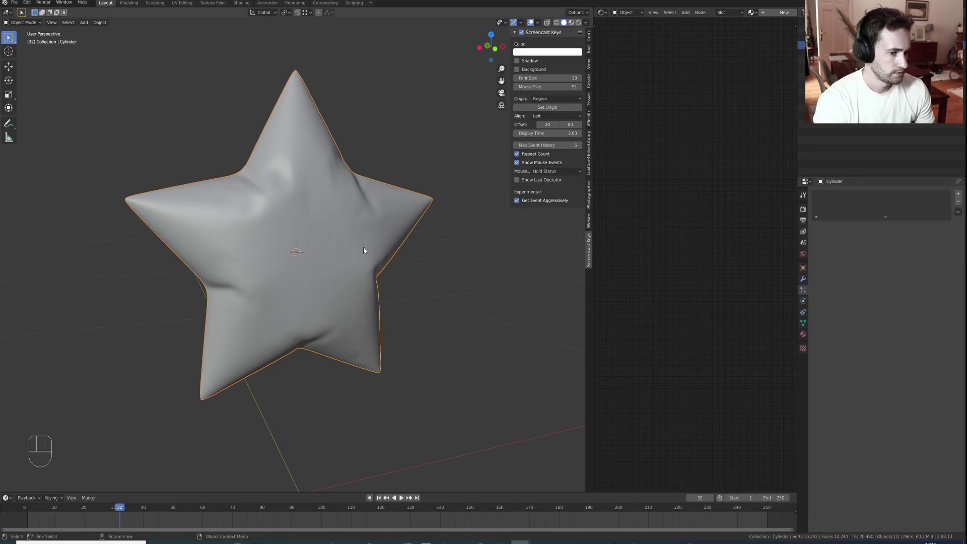
mouse_move(364, 251)
middle_down()
mouse_move(385, 240)
mouse_move(364, 242)
middle_up()
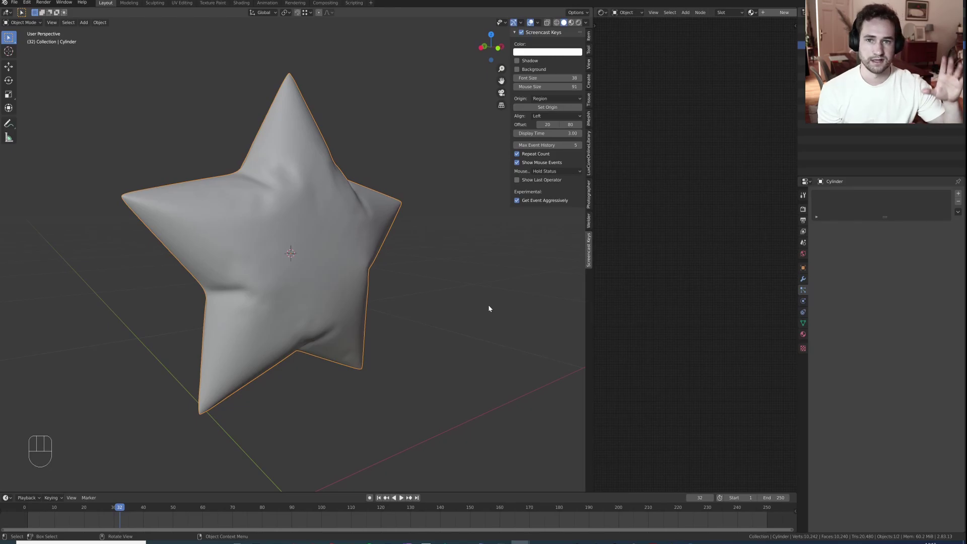
click(803, 301)
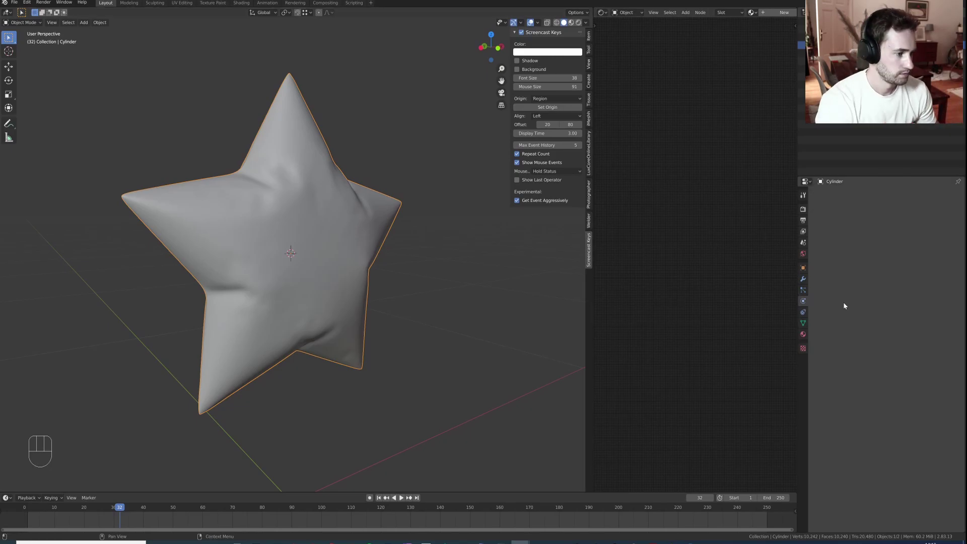
click(858, 223)
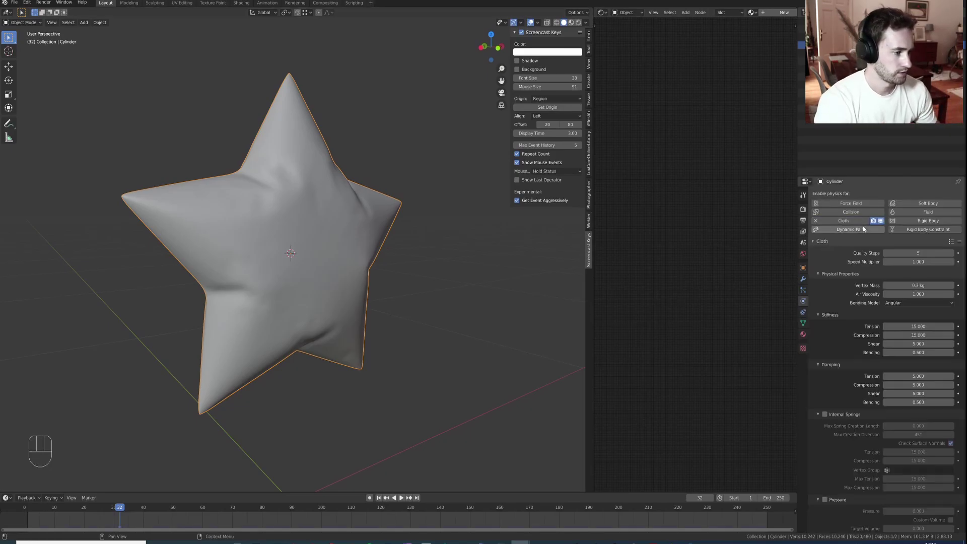
Set the cloth Quality Steps to 10.
click(905, 253)
text(10)
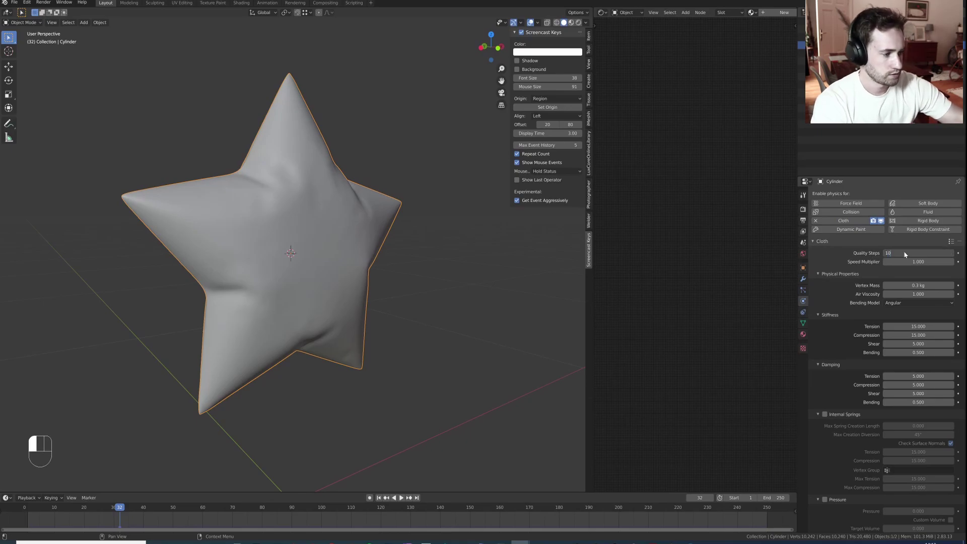
key(Return)
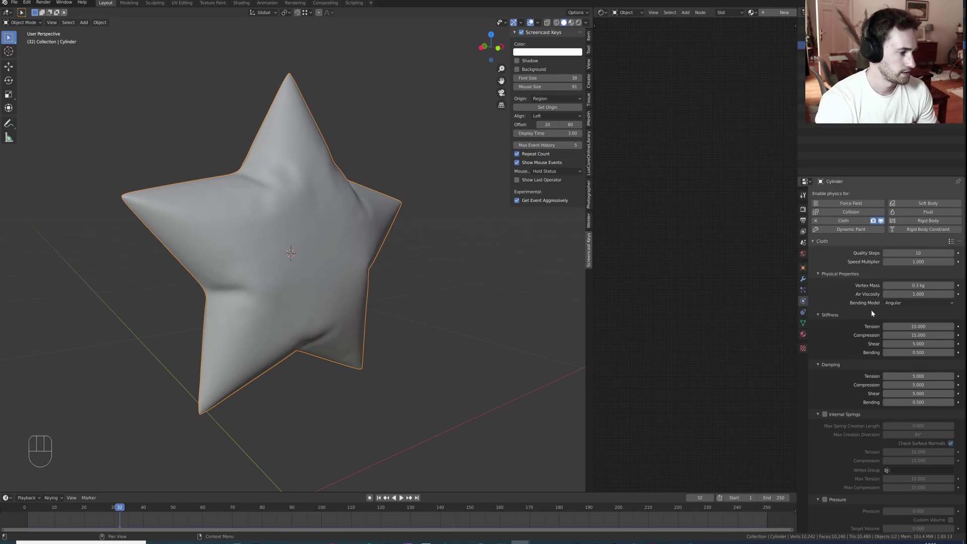
Apply the Silk cloth preset, enable Pressure and set the pressure to 1.
click(951, 241)
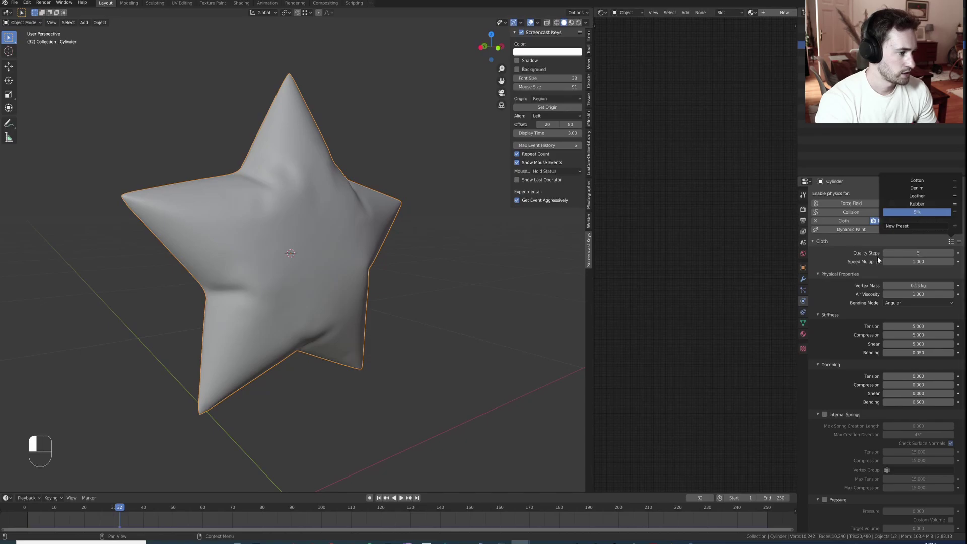
scroll(832, 297, down, 3)
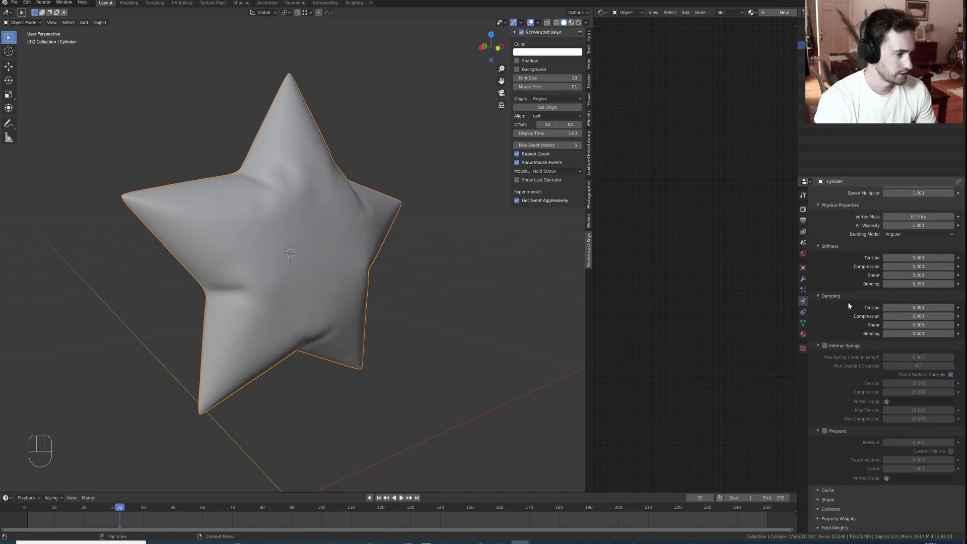
click(825, 430)
click(907, 442)
text(1)
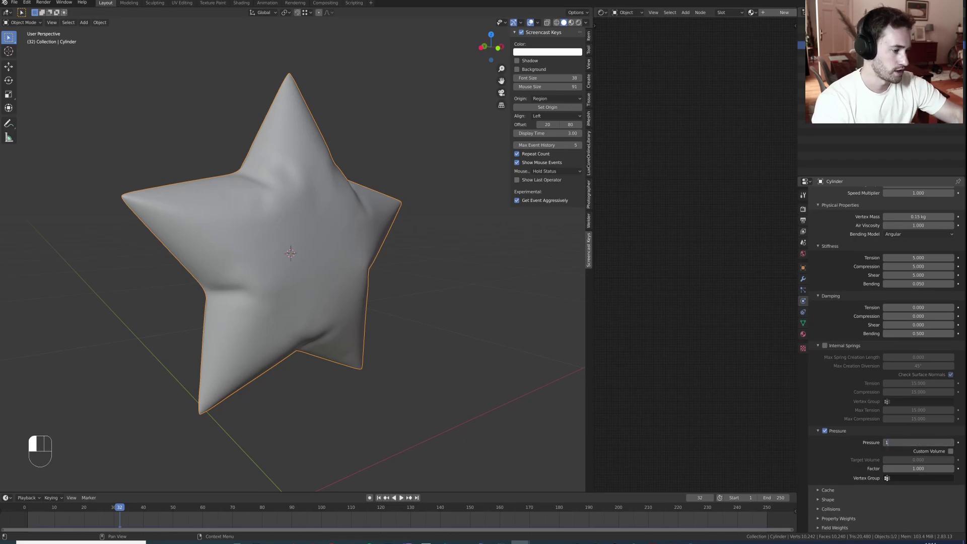
key(Return)
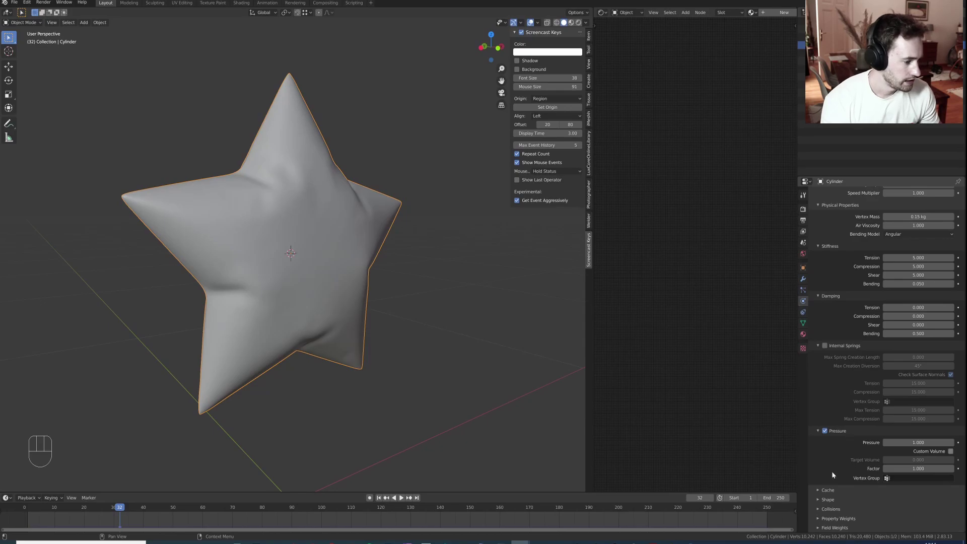
Enter Edit Mode and select the edge loop running along the star's outer seam.
middle_drag(483, 302, 444, 282)
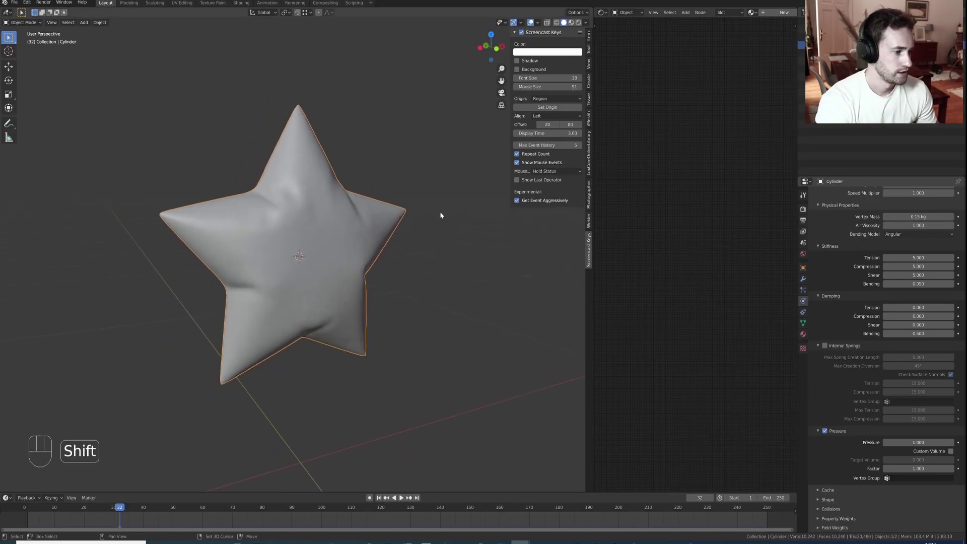
middle_drag(303, 172, 361, 180)
key(Tab)
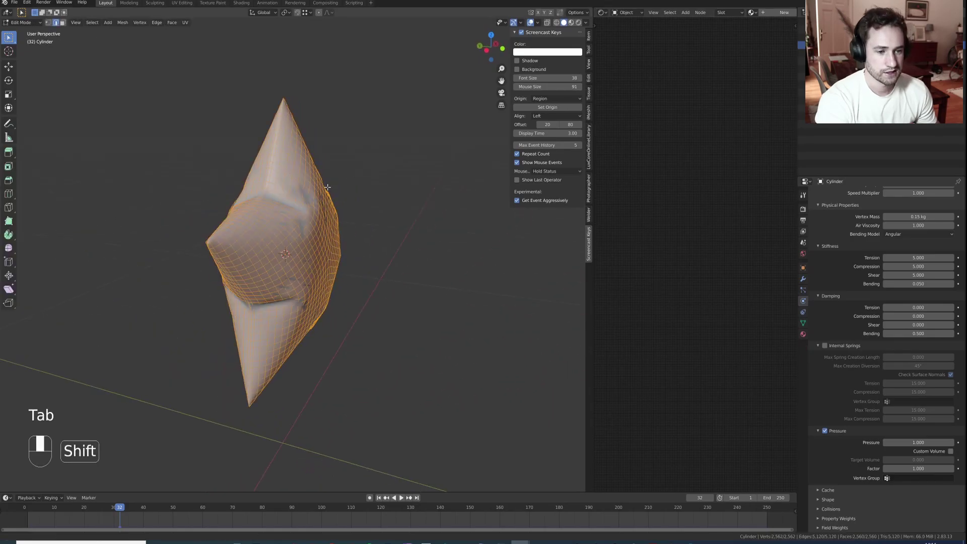
scroll(336, 134, up, 5)
key(2)
alt+click(335, 134)
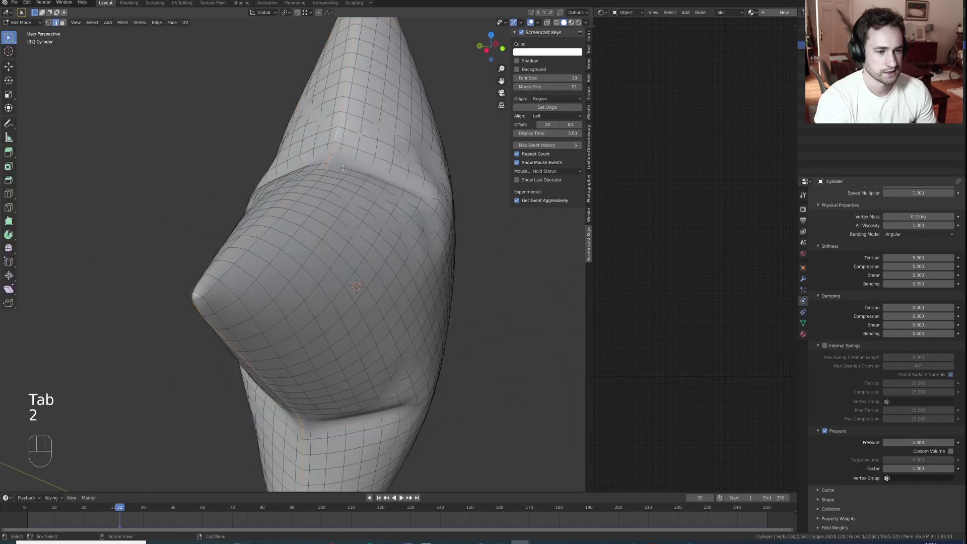
scroll(313, 211, down, 5)
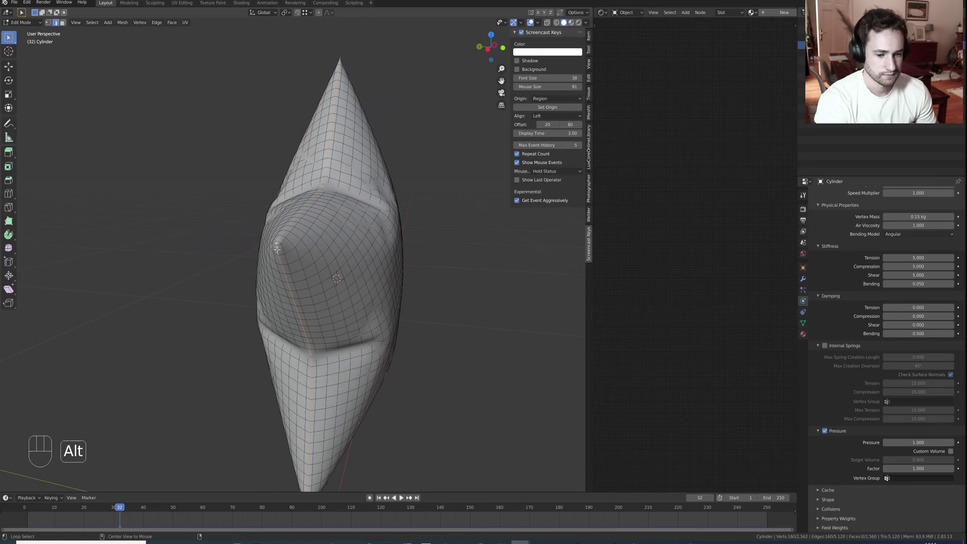
middle_drag(340, 312, 339, 283)
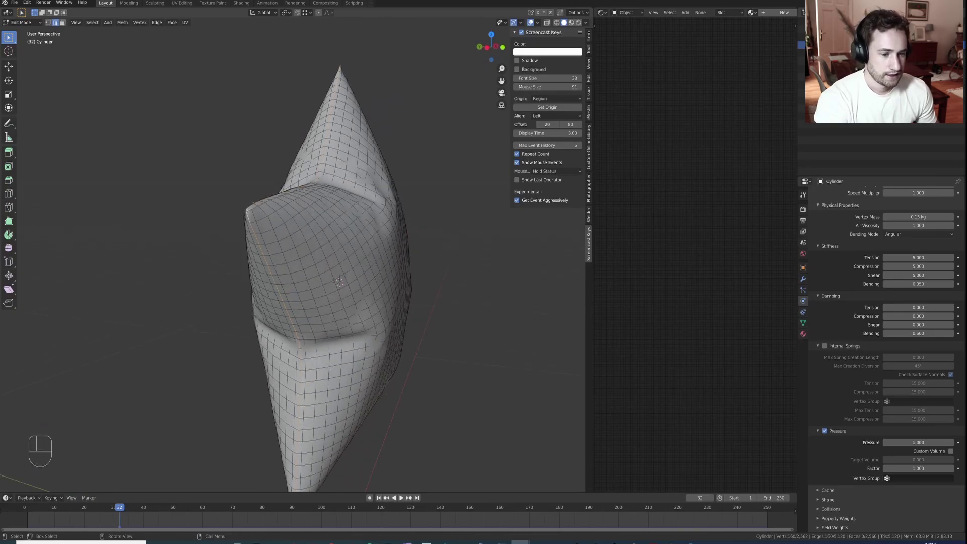
Create a vertex group named Edge and assign the selected seam loop to it.
click(803, 323)
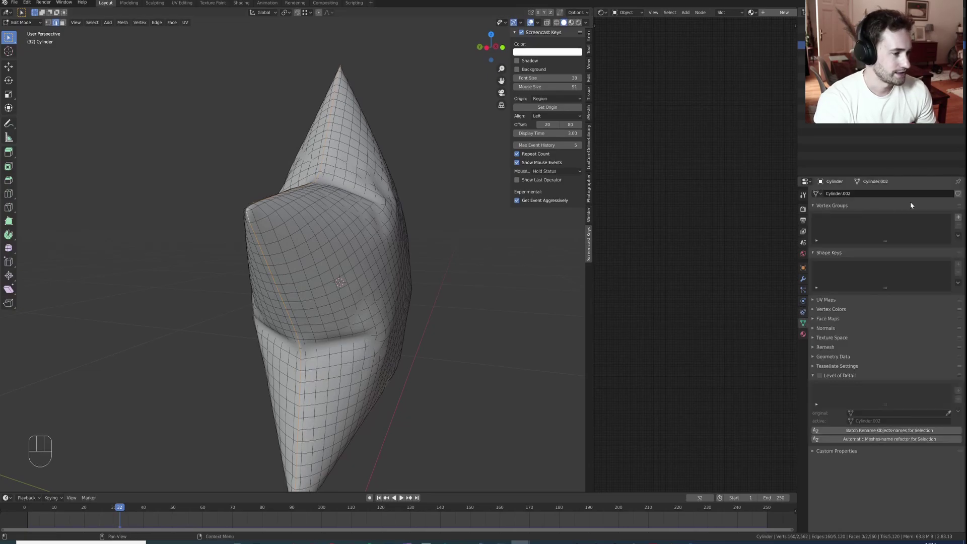
click(959, 218)
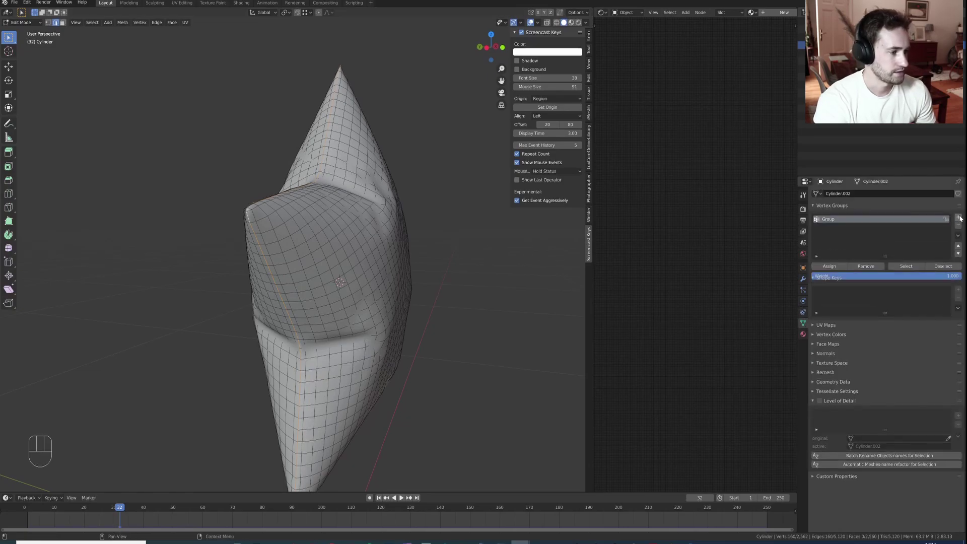
double_click(836, 220)
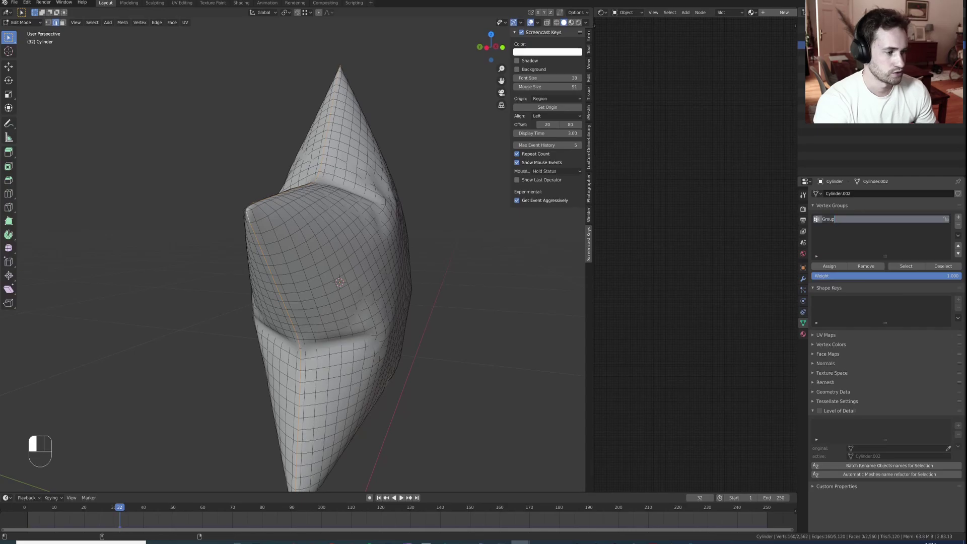
text(Edge)
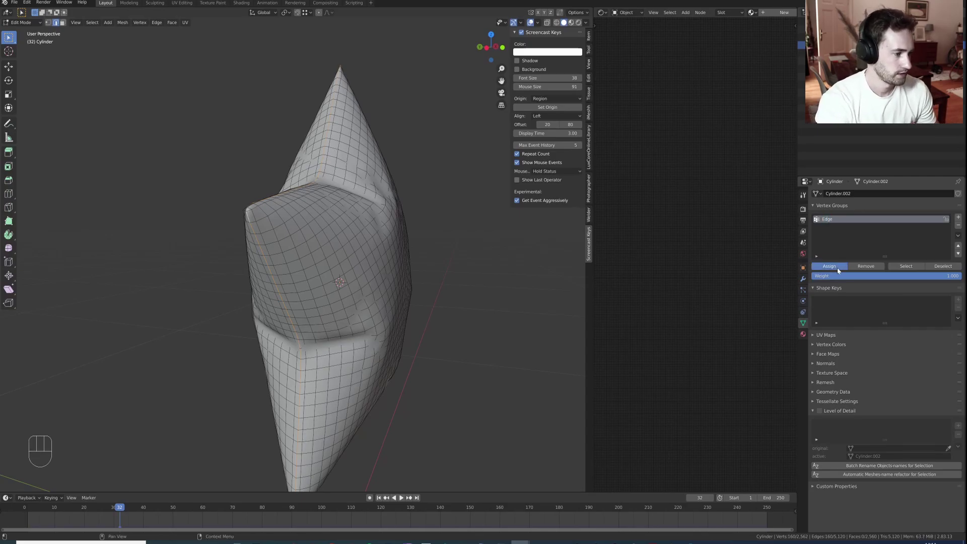
Check the Edge vertex group by clearing the selection and selecting the group's vertices.
middle_drag(423, 260, 439, 258)
key(a)
key(a)
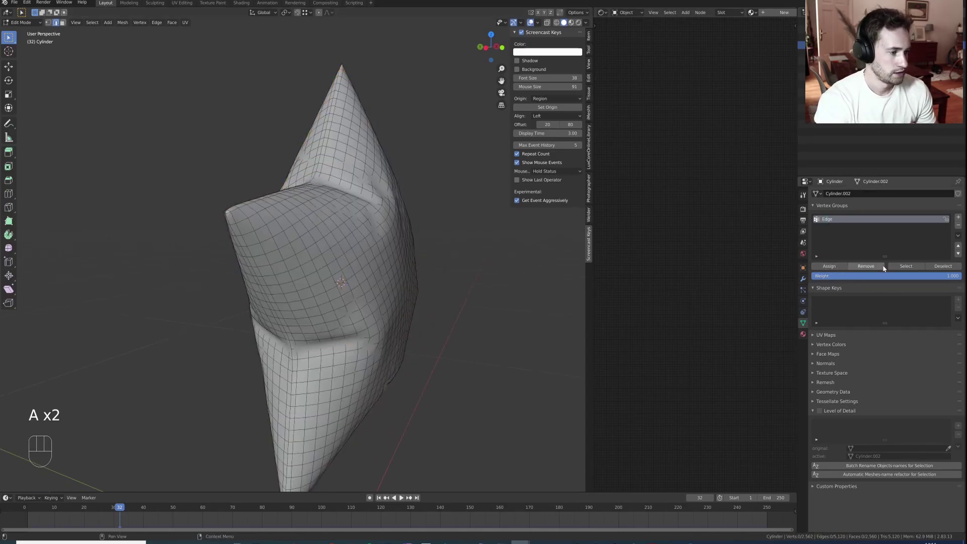
click(900, 267)
middle_drag(309, 219, 782, 258)
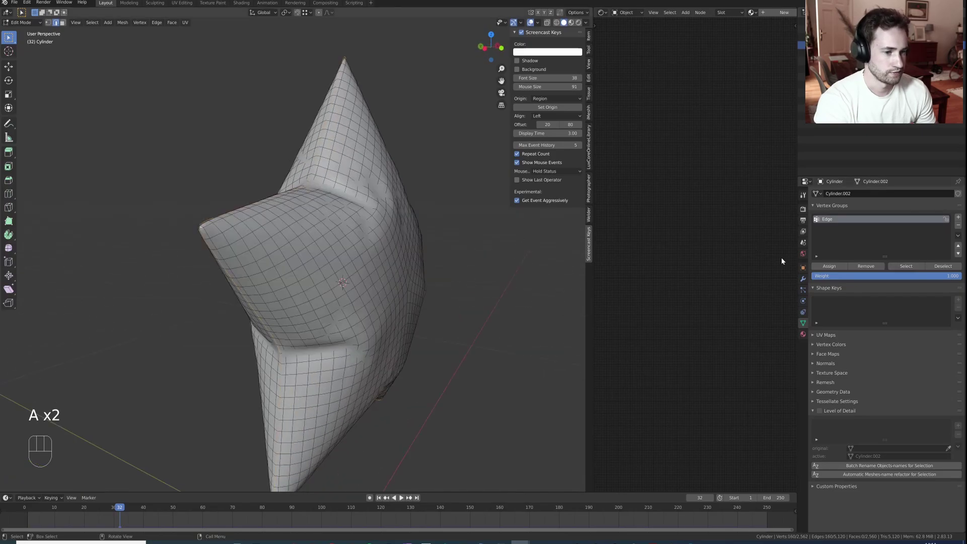
Return to Object Mode and set the cloth simulation's Pin Group to the Edge vertex group.
key(Tab)
click(804, 301)
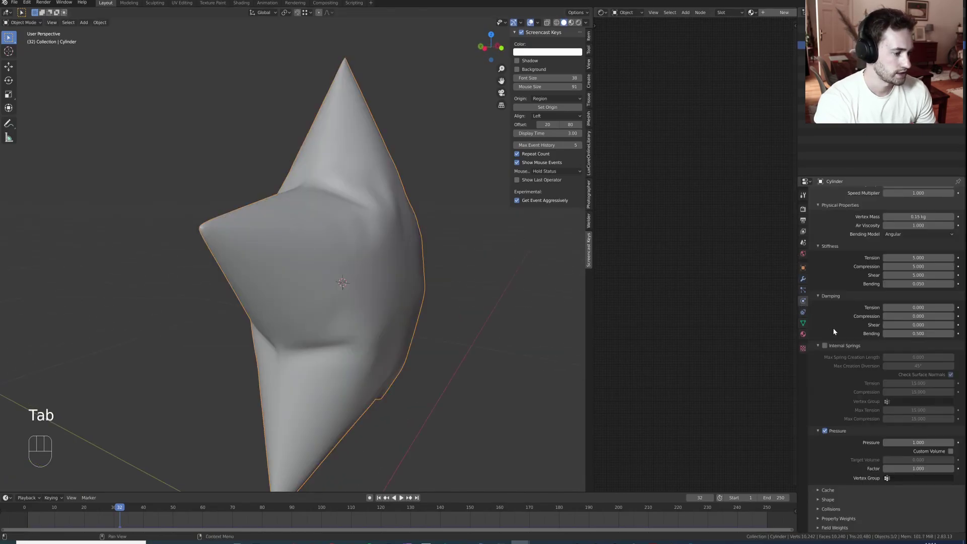
click(822, 499)
scroll(838, 447, down, 3)
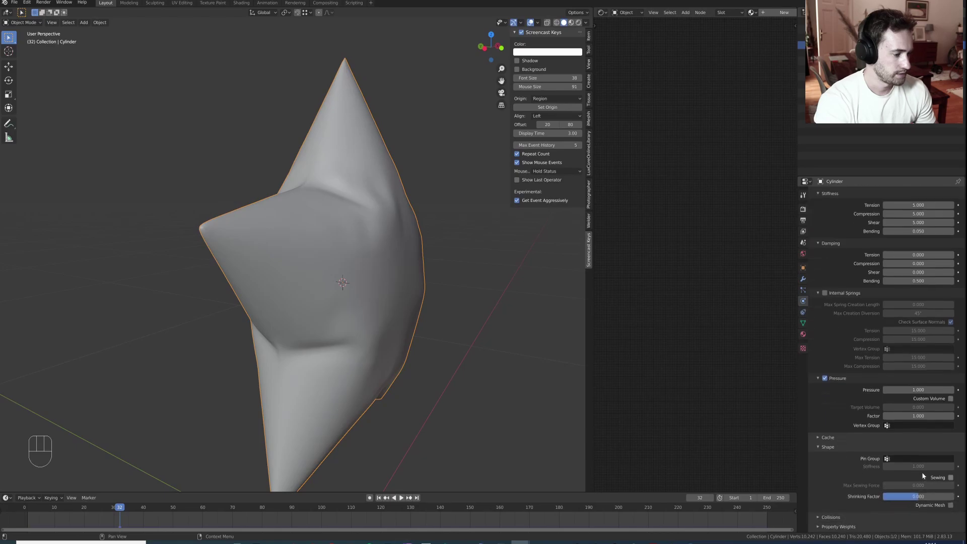
click(919, 459)
click(892, 377)
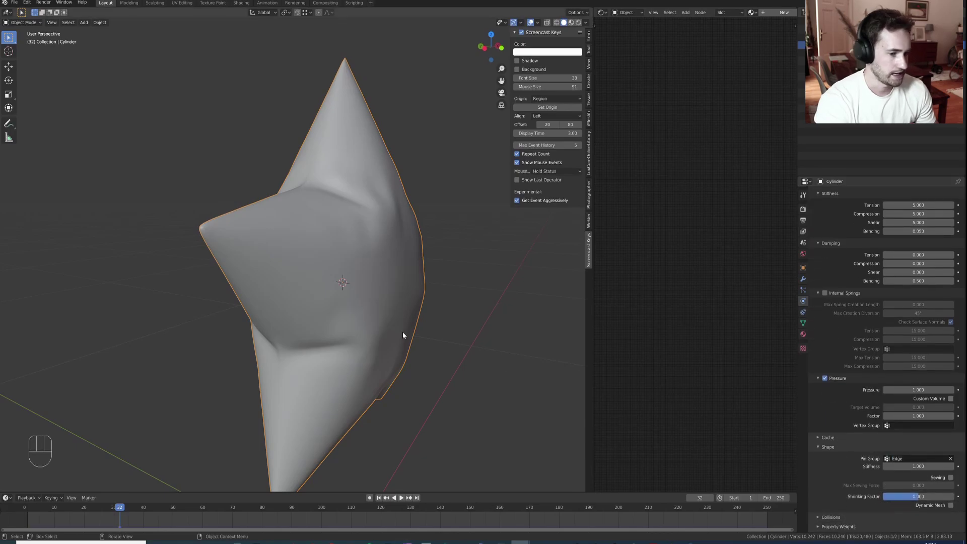
Add a Plain Axes empty at the centre of the star.
middle_drag(403, 332, 390, 333)
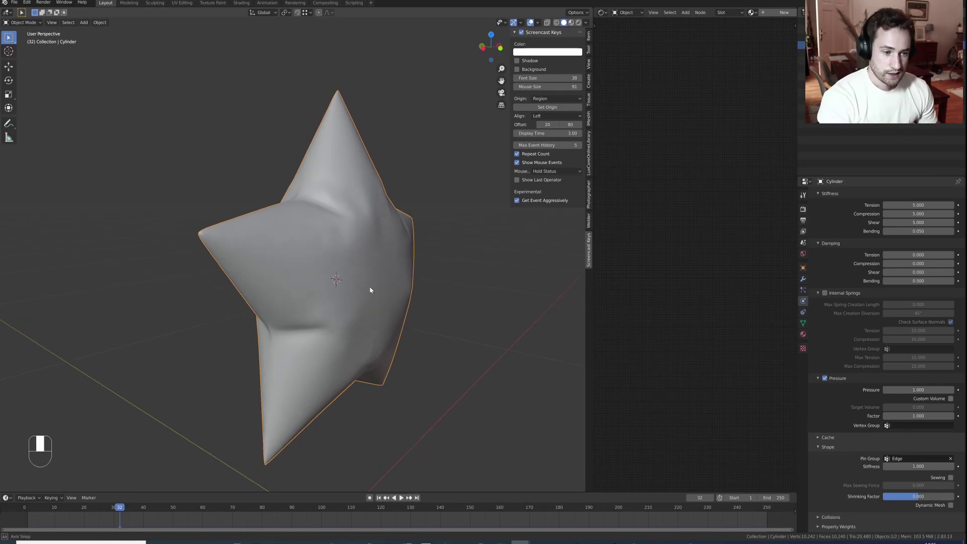
key(shift+a)
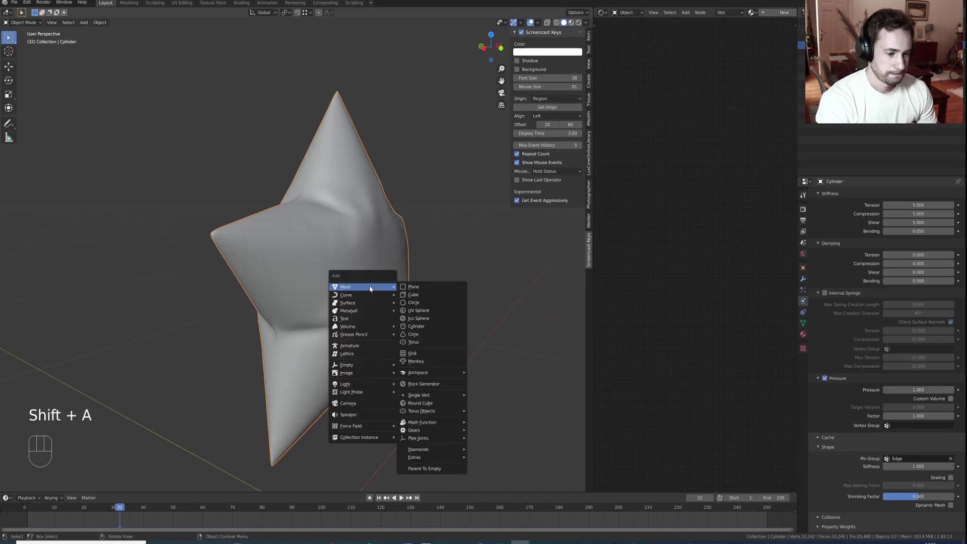
mouse_move(373, 366)
click(419, 365)
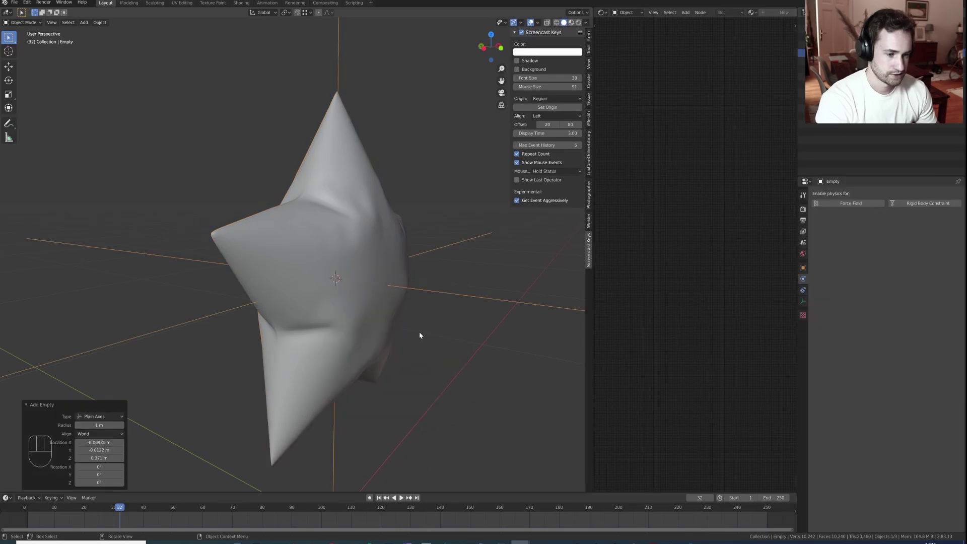
middle_drag(402, 304, 363, 241)
Add a Copy Scale constraint to the star with the empty as its target.
click(334, 225)
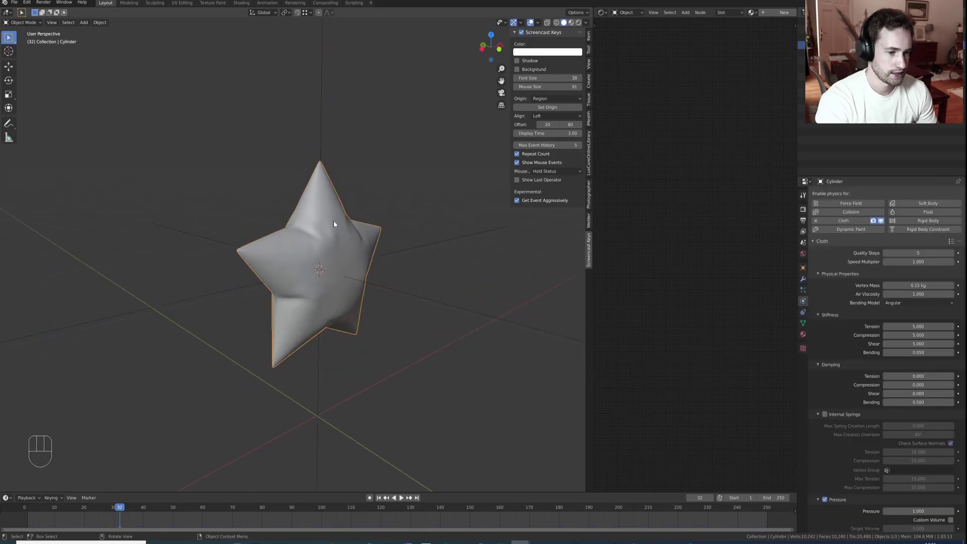
click(803, 313)
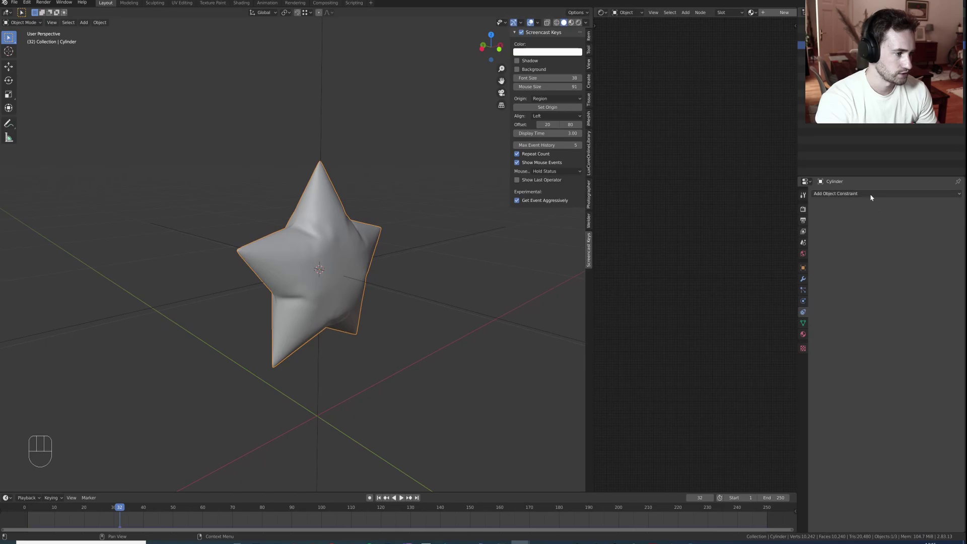
click(876, 195)
click(845, 229)
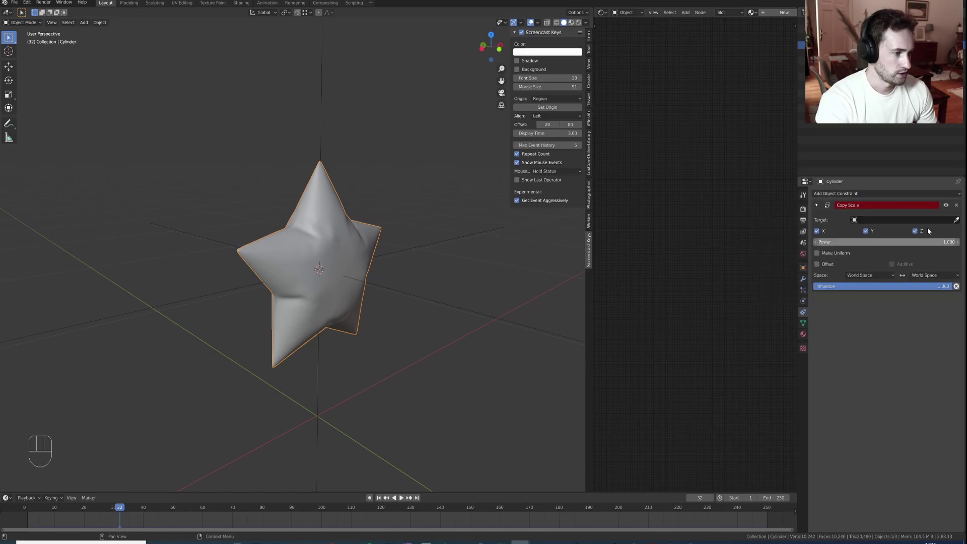
click(957, 220)
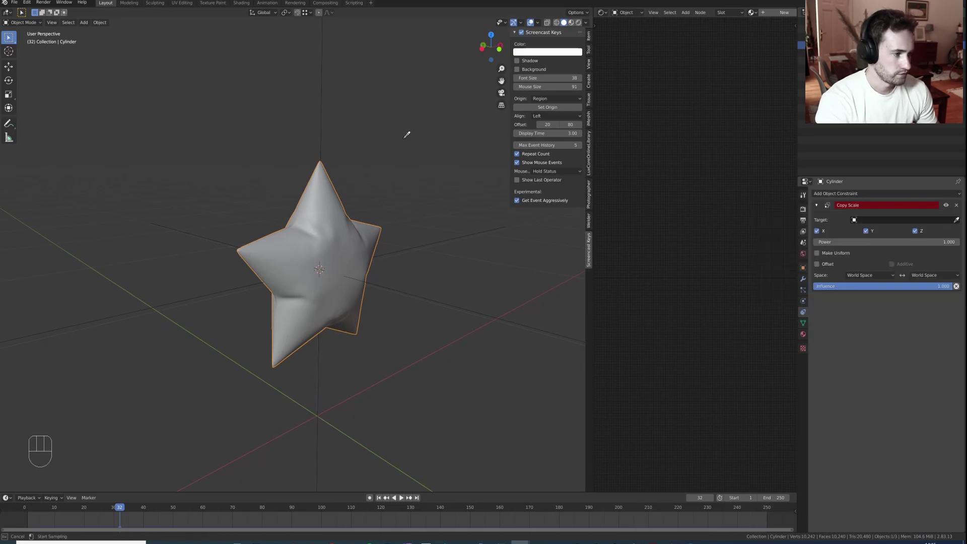
click(328, 105)
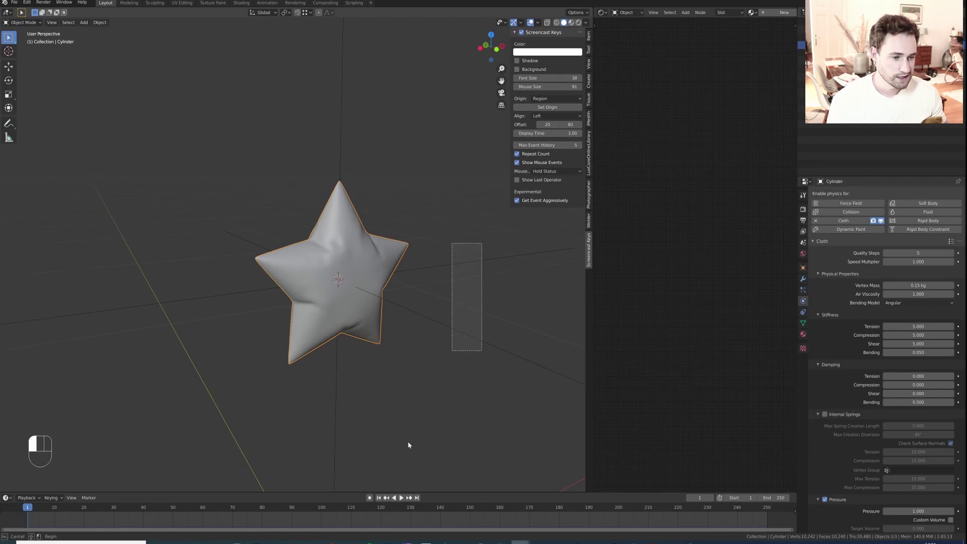
Test the constraint by scaling the empty down to about 0.65 while the cloth simulation plays.
click(804, 312)
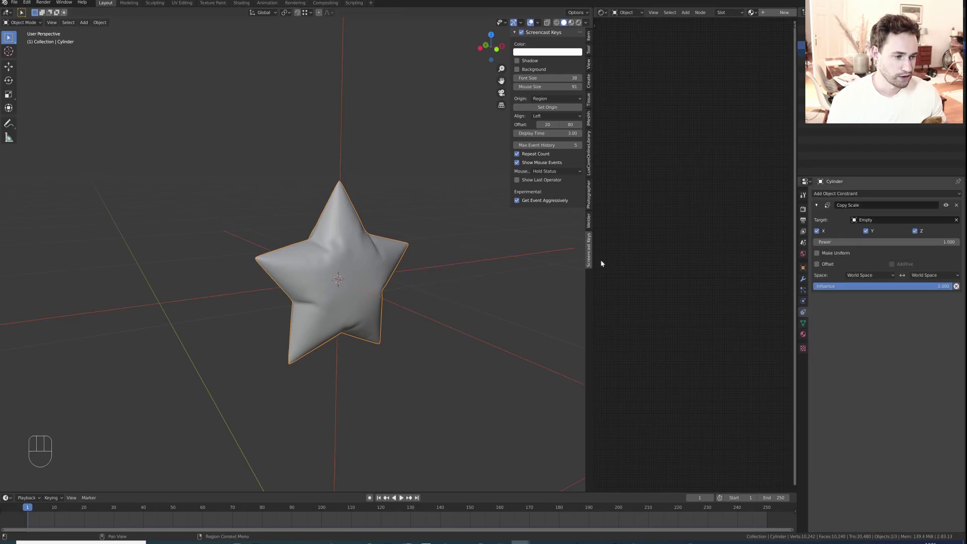
key(space)
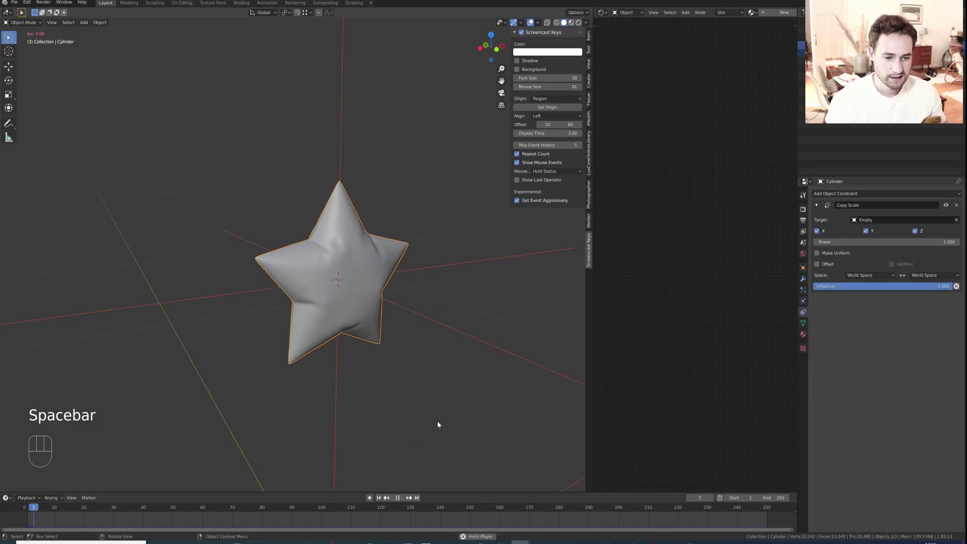
click(448, 332)
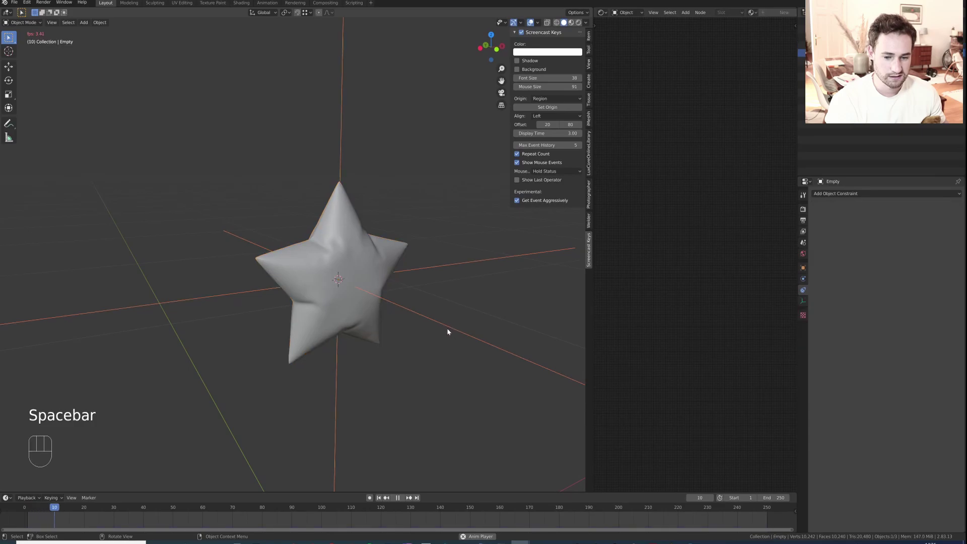
key(s)
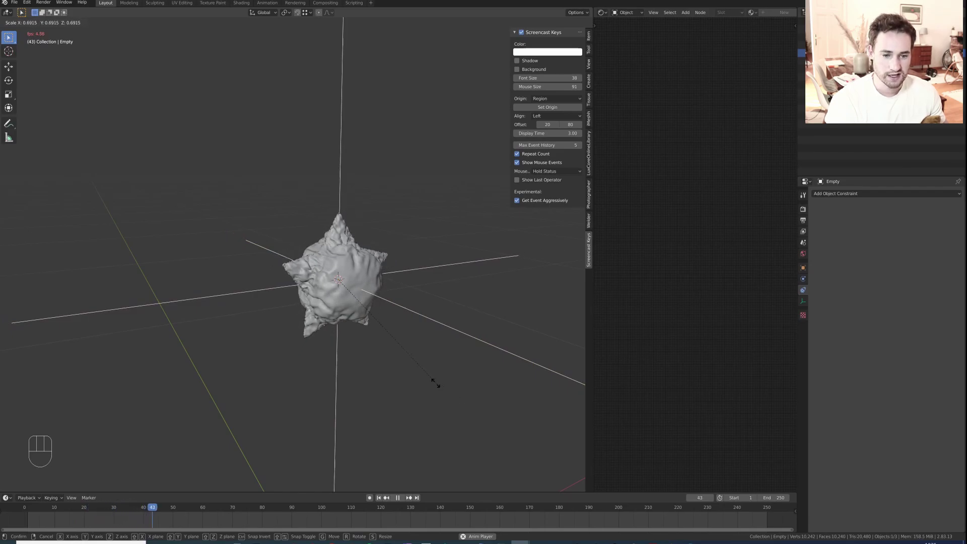
click(416, 374)
mouse_move(415, 374)
middle_down()
mouse_move(451, 372)
mouse_move(357, 254)
mouse_move(409, 249)
middle_up()
key(space)
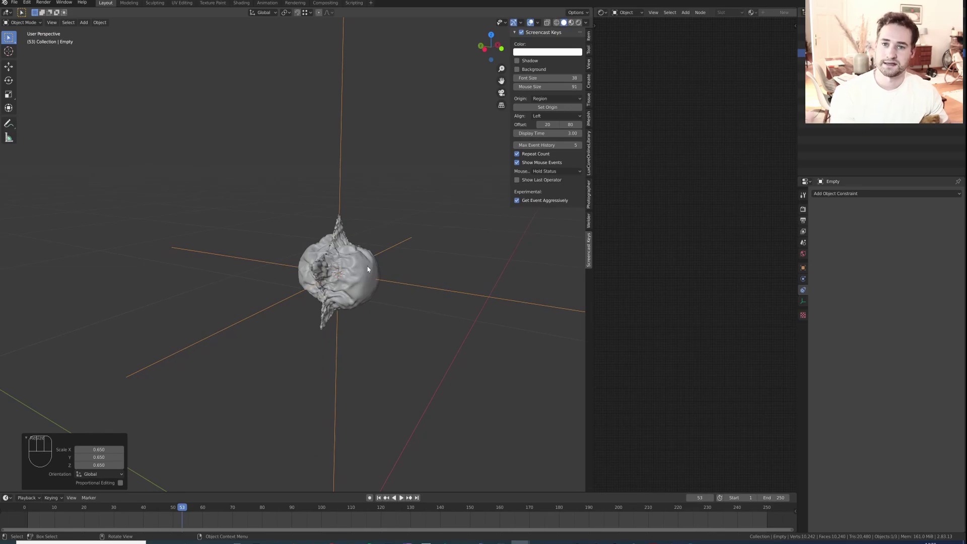
Undo the test scaling of the empty.
key(ctrl+z)
key(ctrl+z)
key(ctrl+z)
key(ctrl+z)
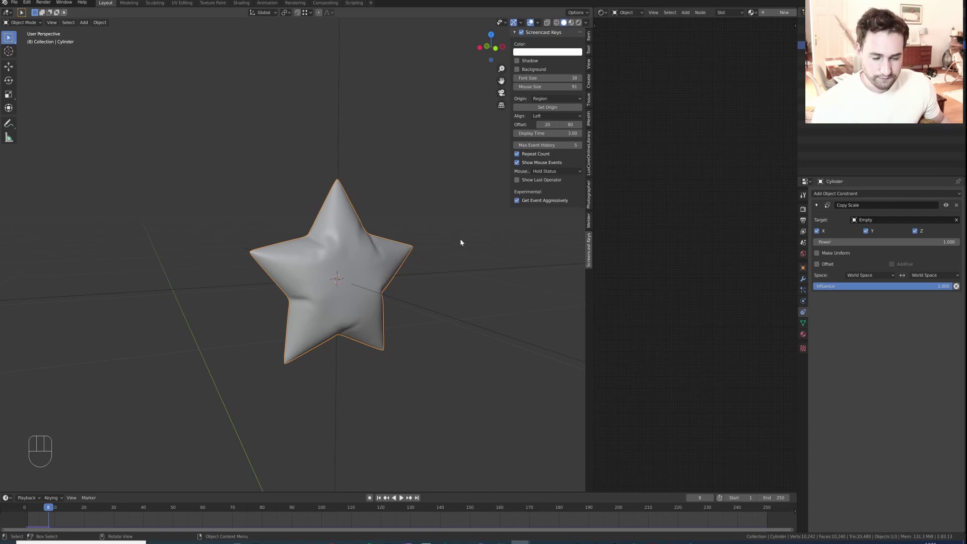
Select the empty and insert a Scaling keyframe at frame 1.
drag(466, 233, 449, 407)
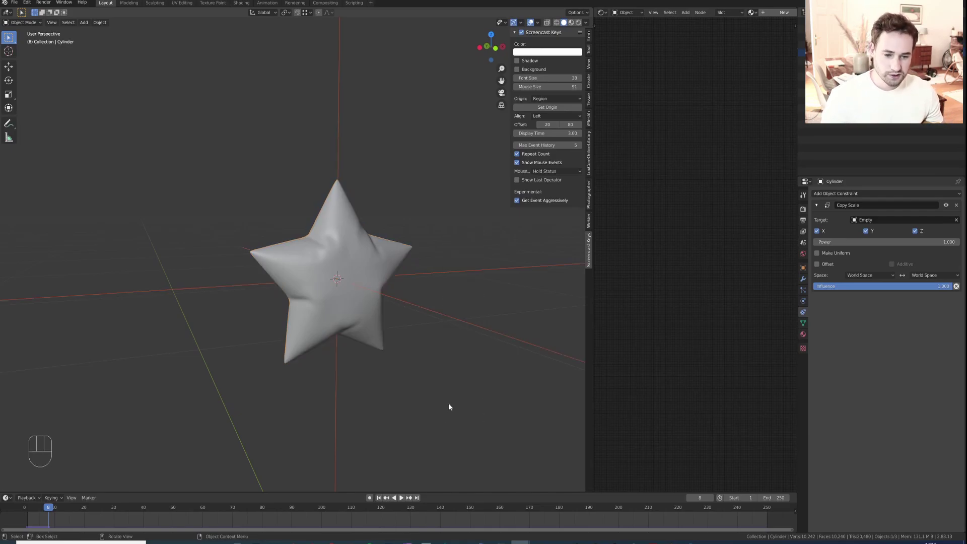
click(379, 498)
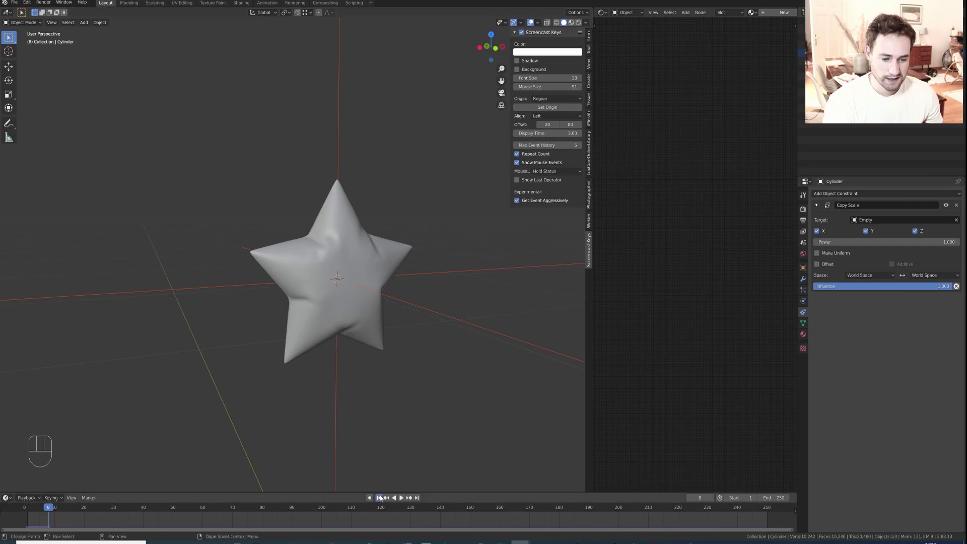
click(469, 269)
right_click(470, 269)
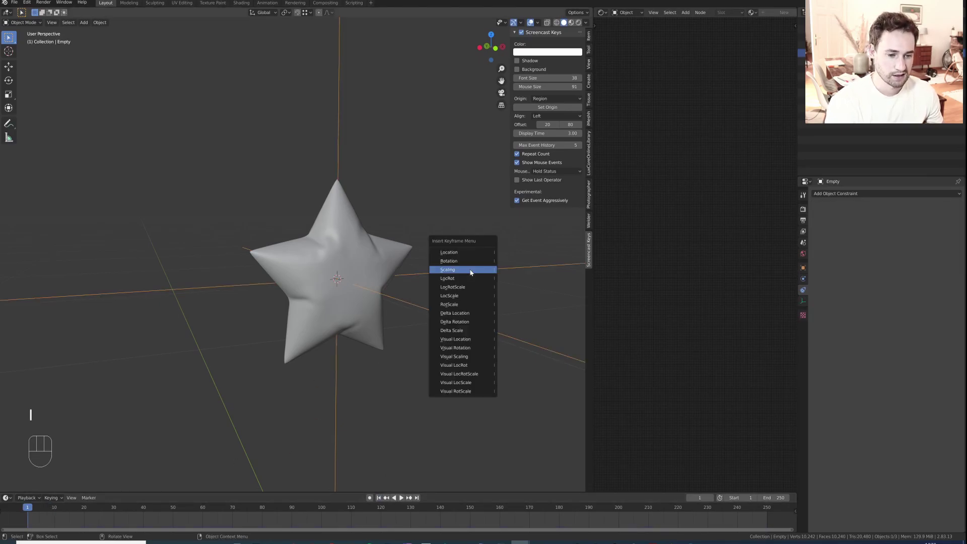
Scale the empty to 0.98 at frame 15 and insert a Scaling keyframe there.
click(67, 508)
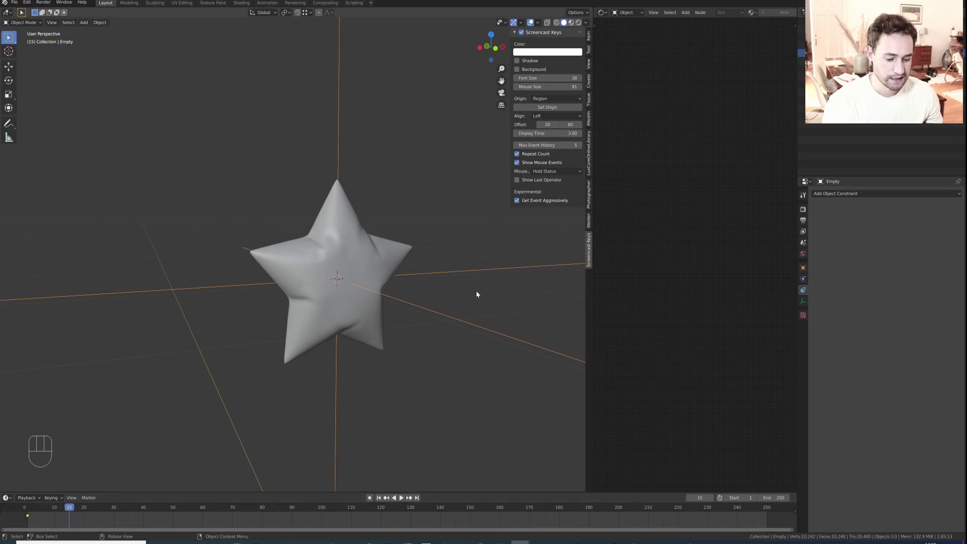
key(s)
key(KP_Decimal)
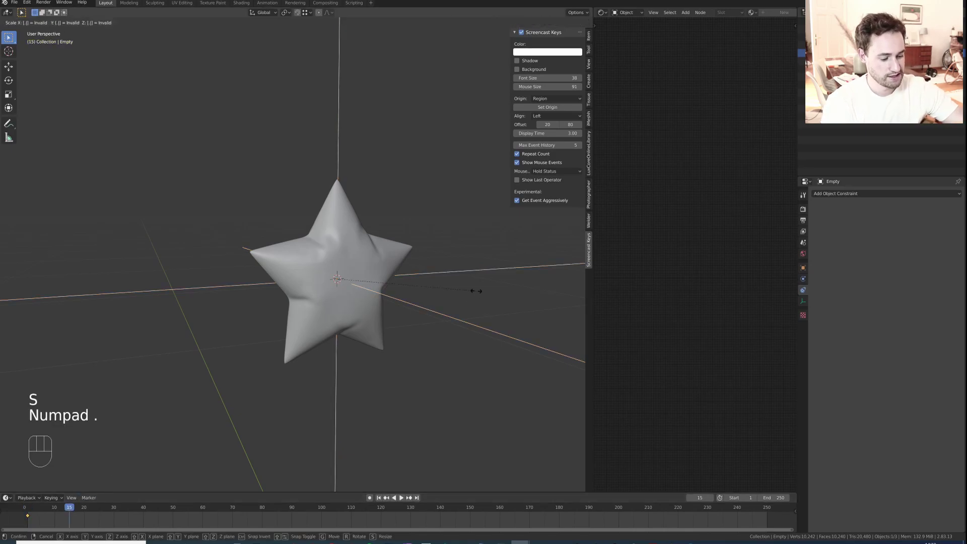
key(KP_9)
key(KP_8)
key(KP_Enter)
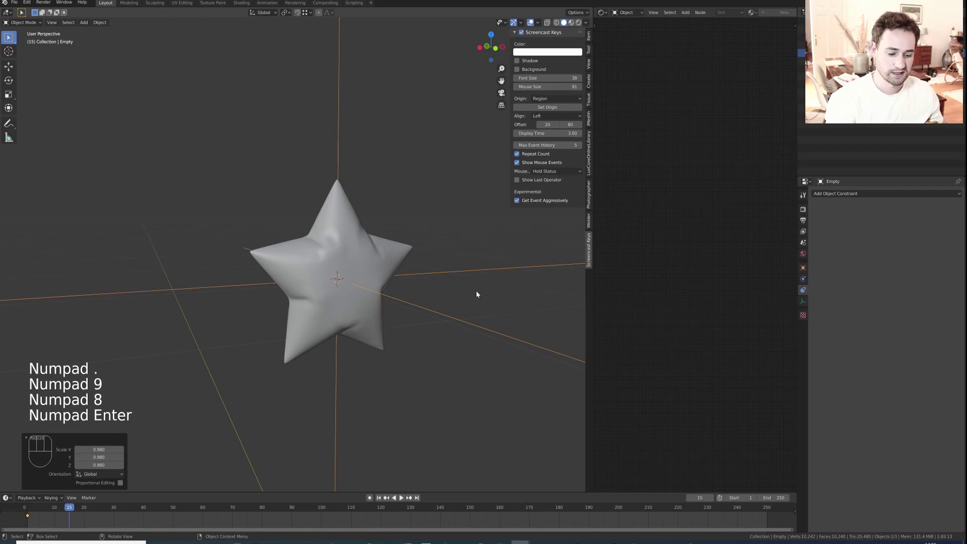
key(i)
click(476, 291)
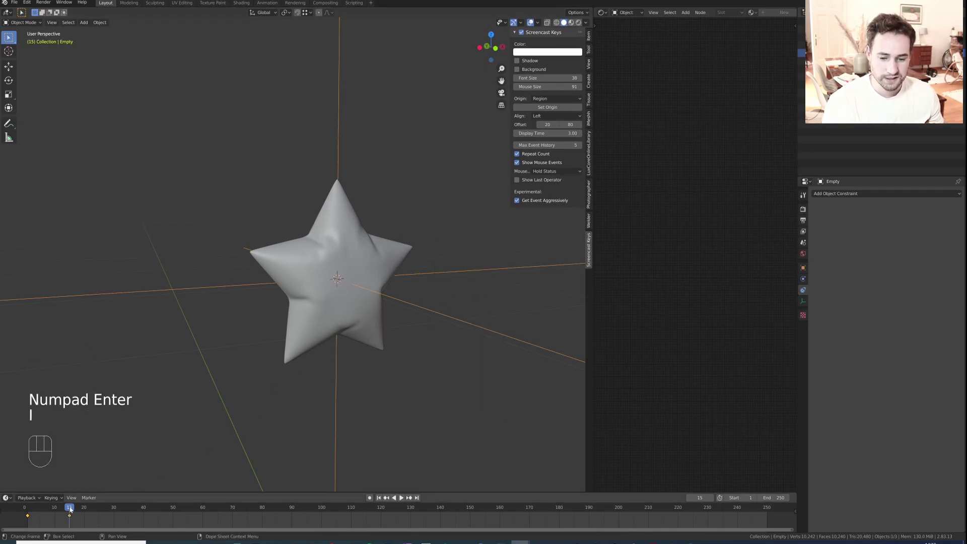
Play the cloth simulation from the start to examine the wrinkles on the star, and return to frame 1.
drag(69, 508, 24, 509)
scroll(369, 298, down, 2)
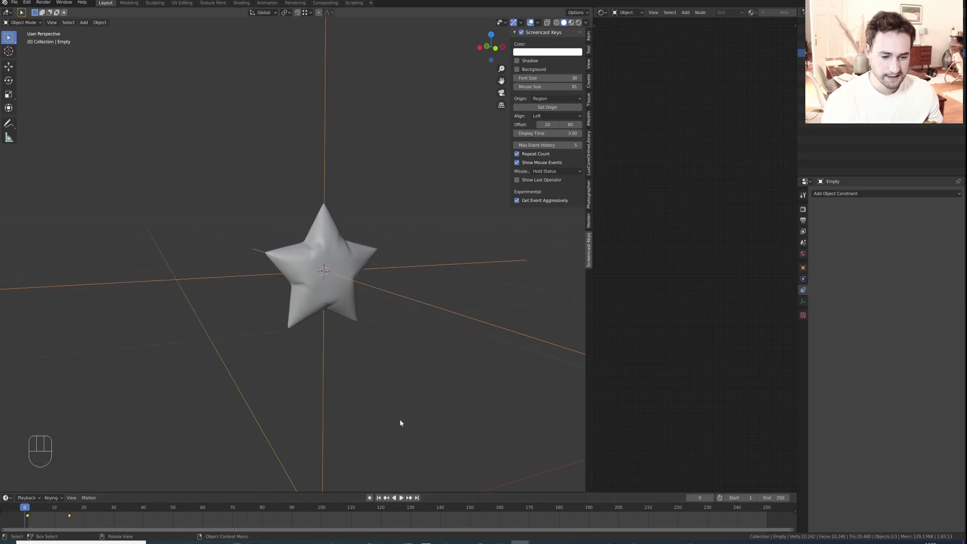
click(402, 497)
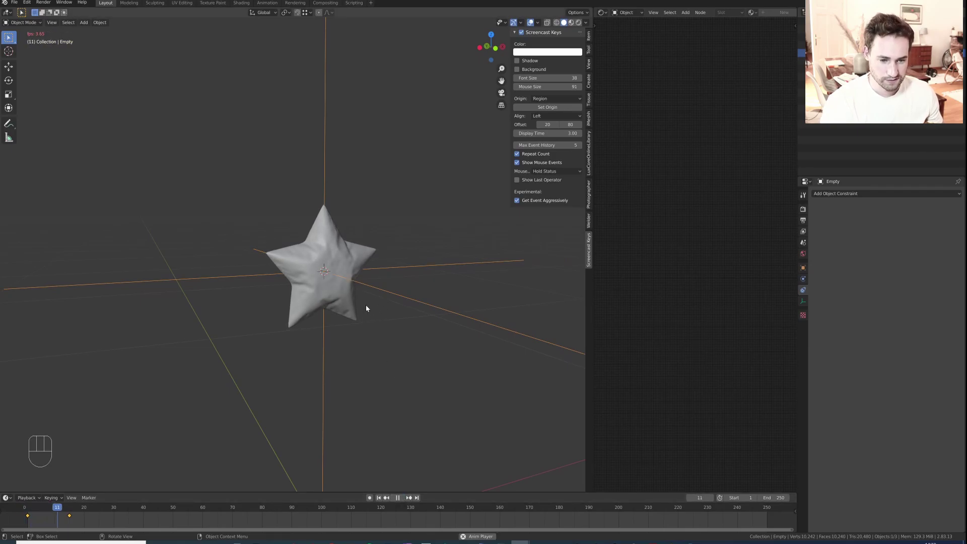
key(space)
middle_drag(361, 308, 325, 283)
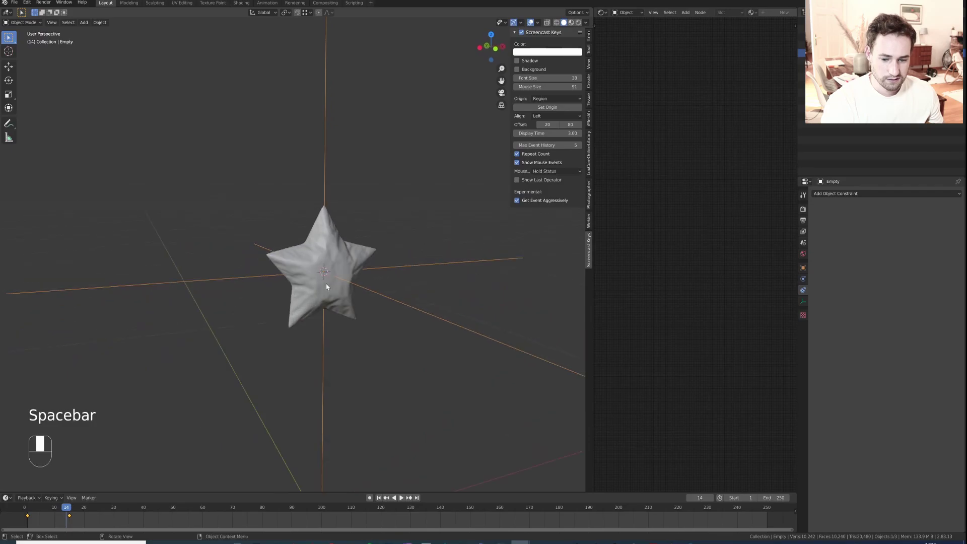
key(space)
key(space)
scroll(341, 284, up, 4)
key(space)
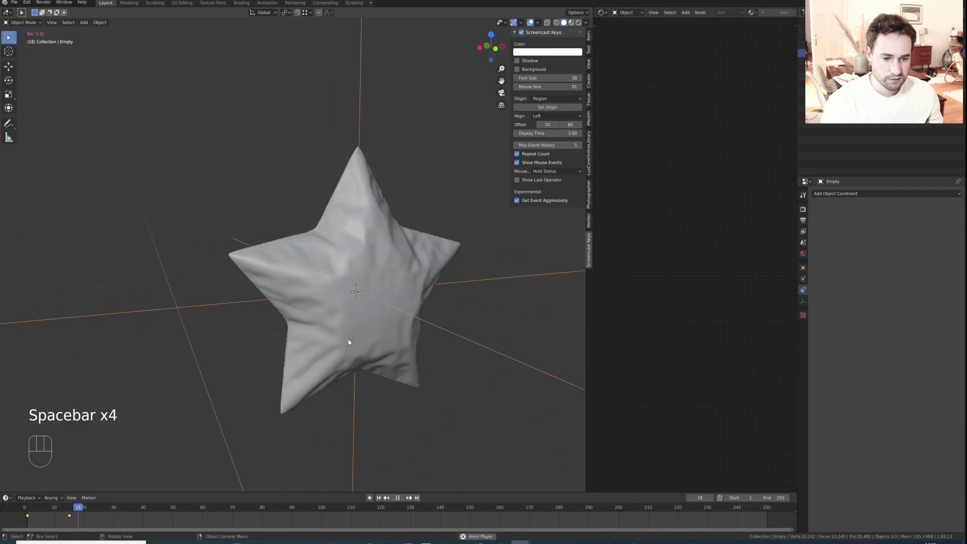
click(379, 498)
Set the Render, Viewport and Quality levels of the star's Subdivision modifier to 3.
click(380, 272)
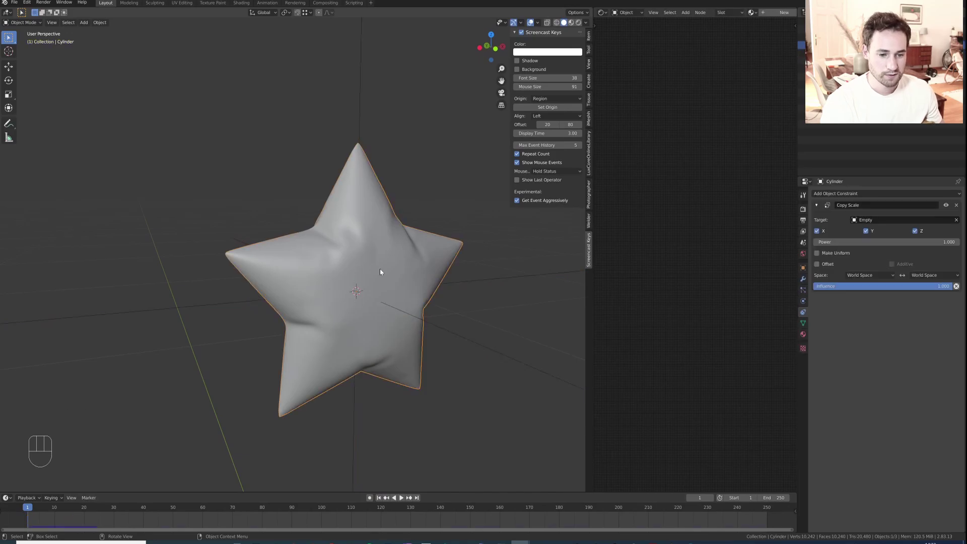
click(803, 279)
drag(867, 245, 866, 262)
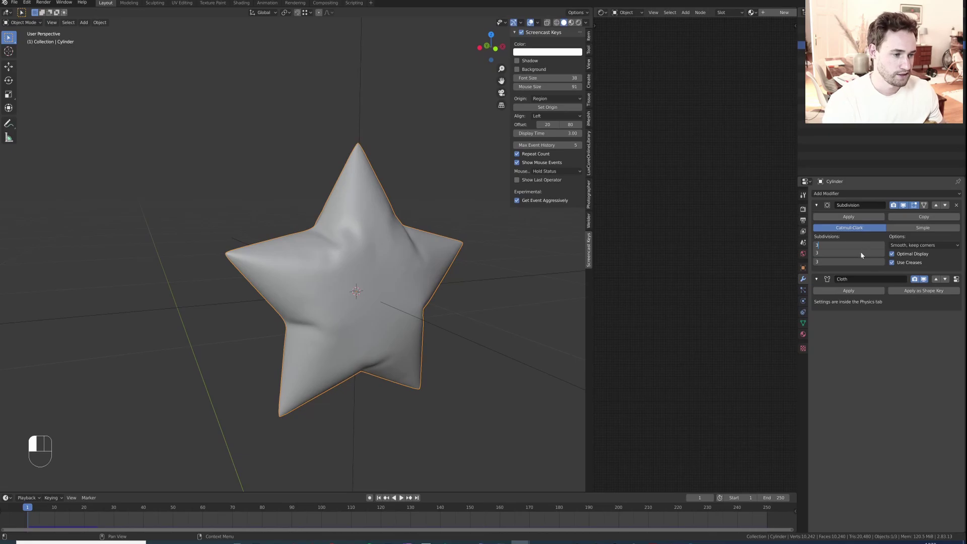
text(3)
key(Return)
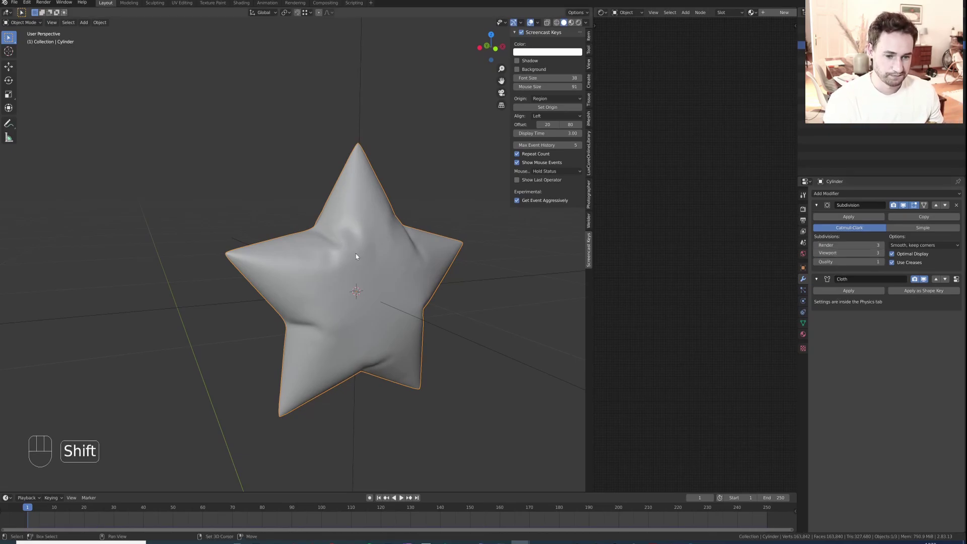
Briefly play the cloth simulation on the more finely subdivided star and stop it.
shift+middle_drag(356, 254, 375, 247)
click(401, 498)
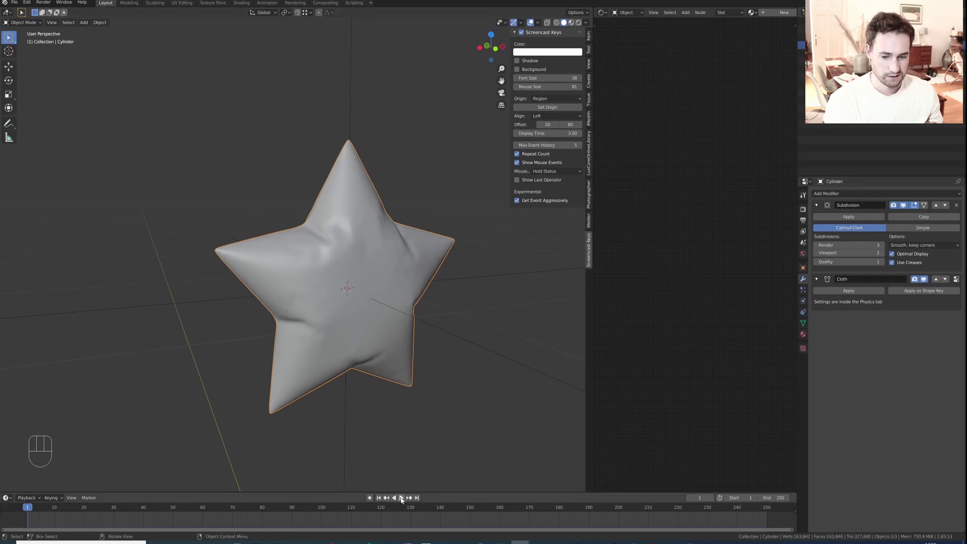
key(Escape)
Set the end frame of the star's cloth simulation cache to 30.
click(804, 312)
click(803, 301)
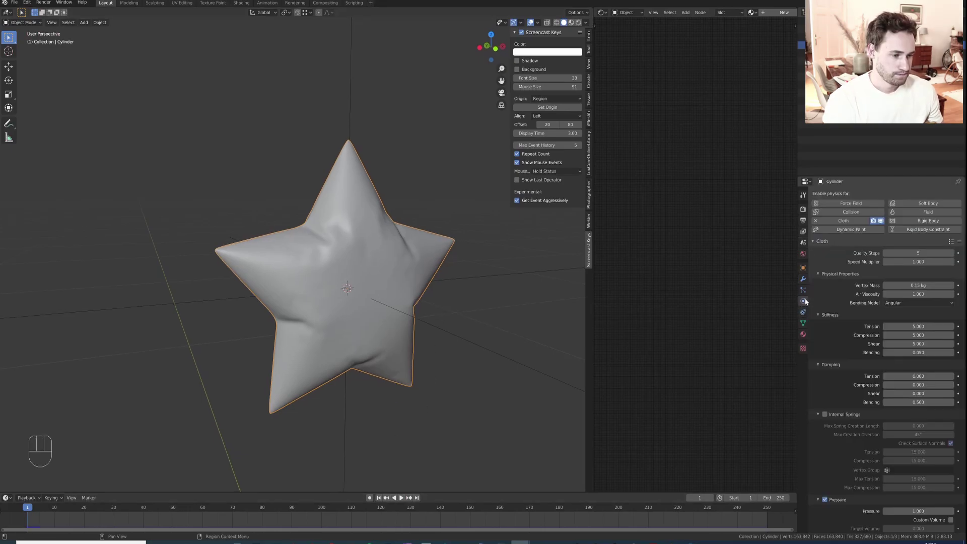
click(803, 290)
click(803, 301)
scroll(836, 352, down, 5)
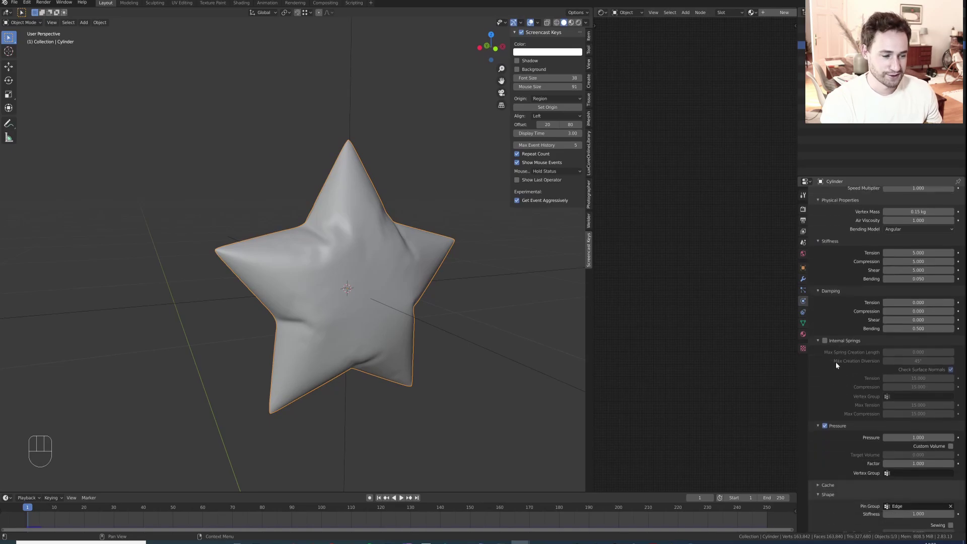
click(829, 428)
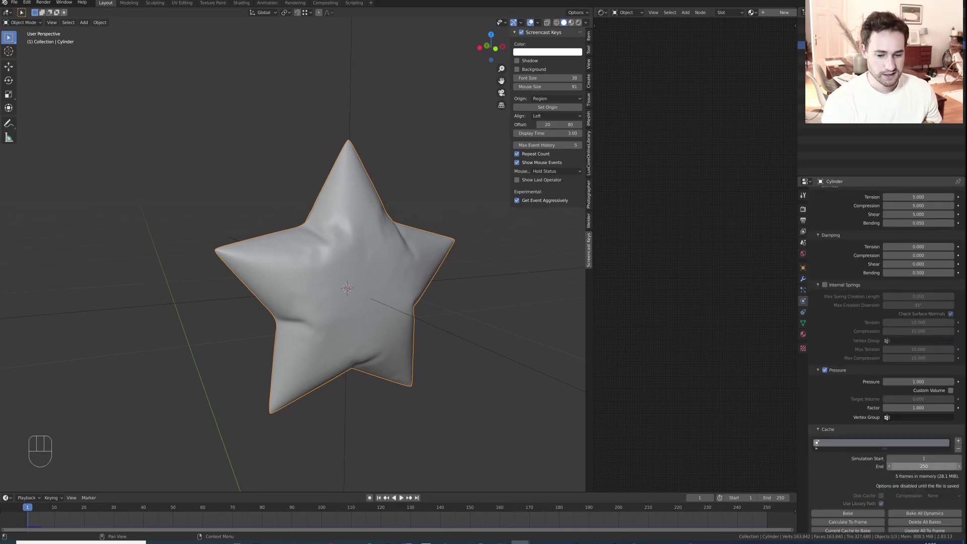
click(895, 466)
text(30)
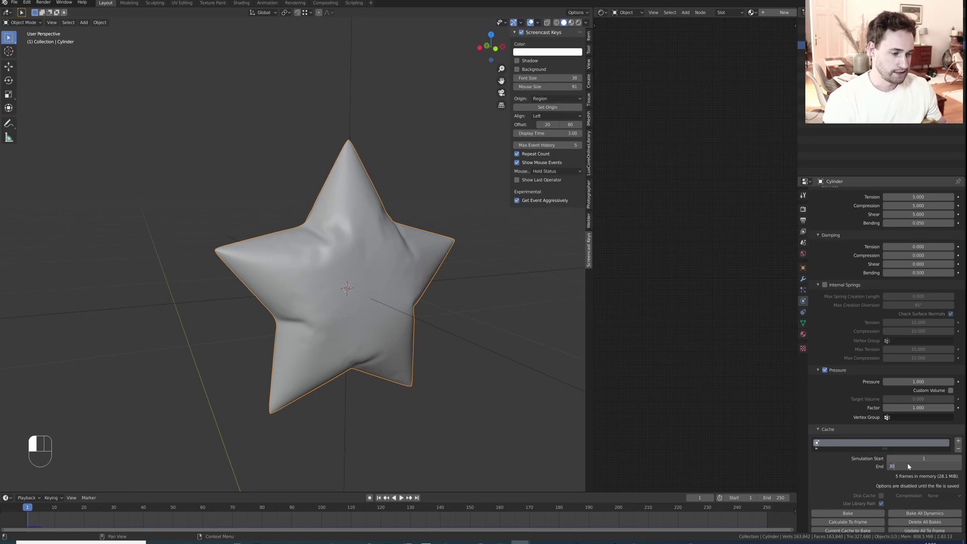
key(Return)
Bake the star's cloth simulation, review the result, return to frame 1 and delete all bakes.
scroll(857, 476, down, 1)
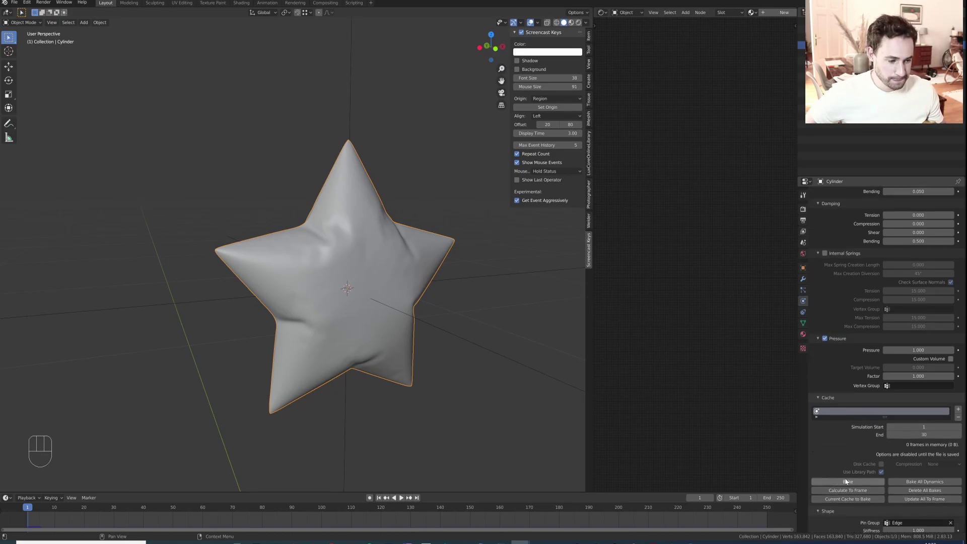
click(847, 481)
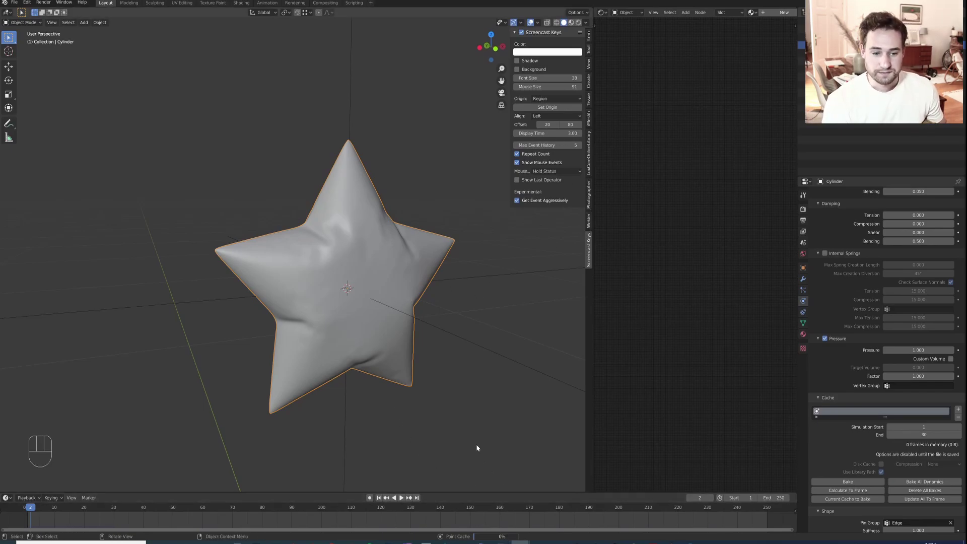
mouse_move(440, 310)
middle_down()
mouse_move(367, 286)
mouse_move(379, 285)
middle_up()
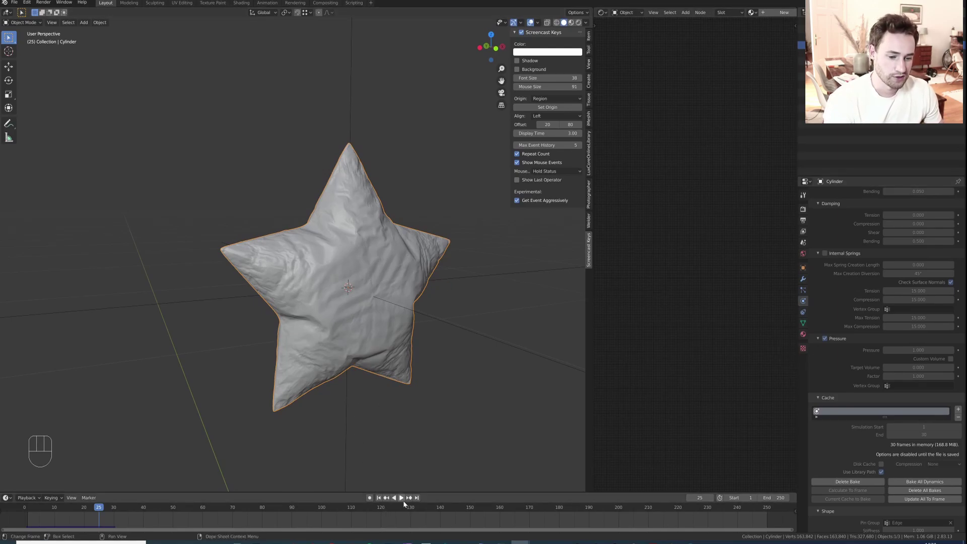
click(379, 499)
click(917, 491)
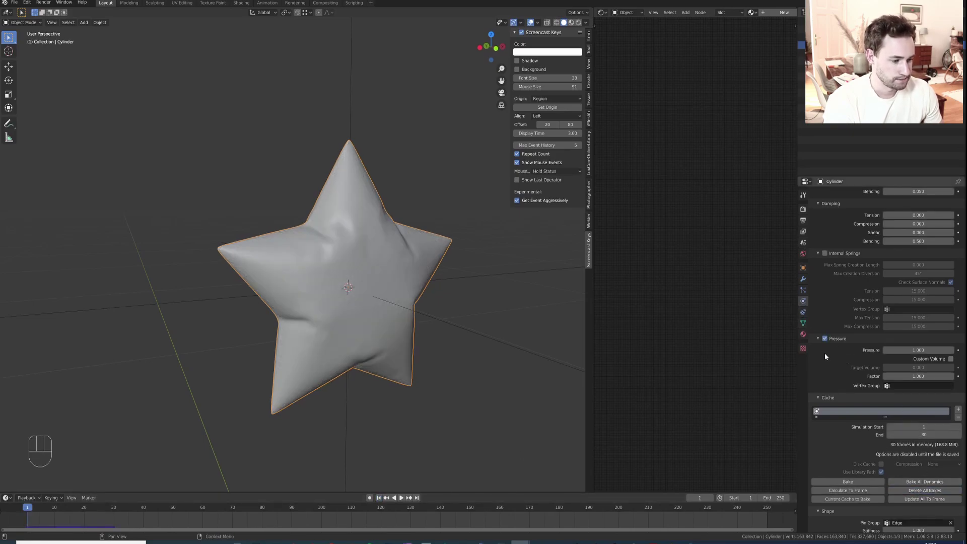
Set the star's cloth Pressure to 10 and bake the simulation again.
scroll(838, 372, up, 2)
click(920, 374)
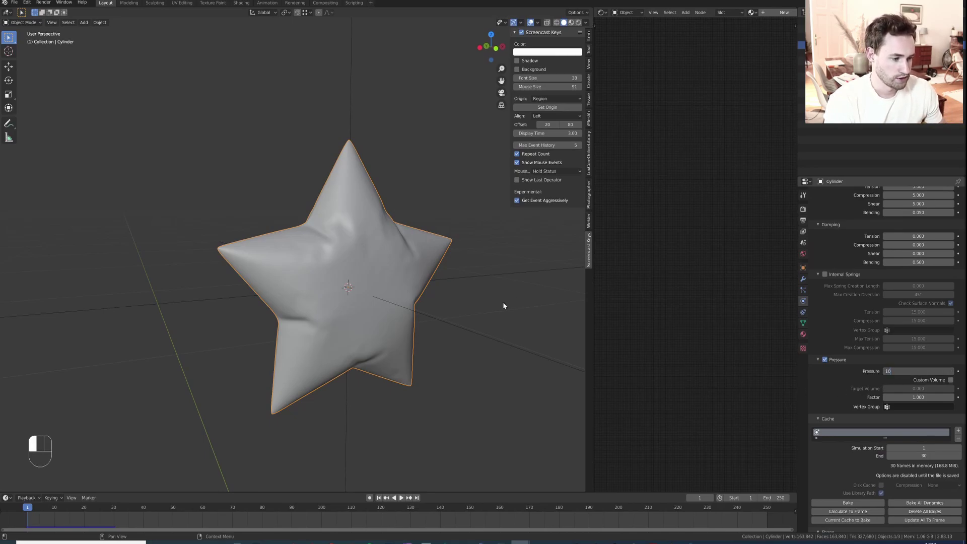
text(10)
key(Return)
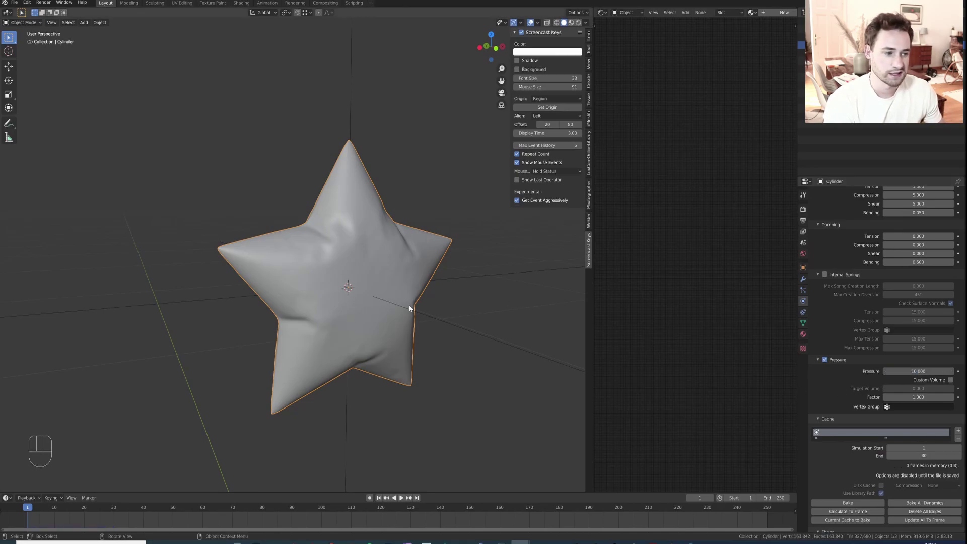
click(858, 503)
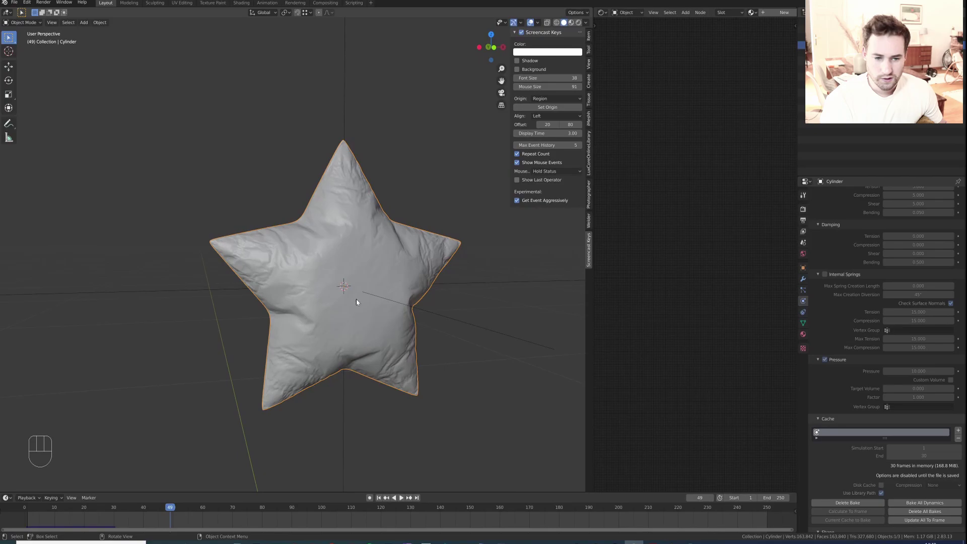
Examine the wrinkles on the simulated star from several angles.
middle_drag(356, 301, 390, 296)
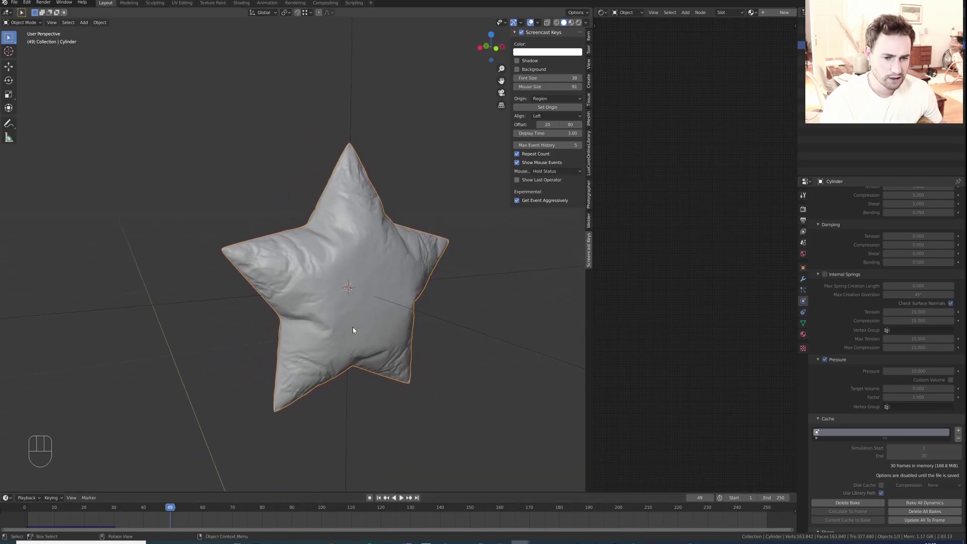
alt+middle_drag(353, 328, 341, 332)
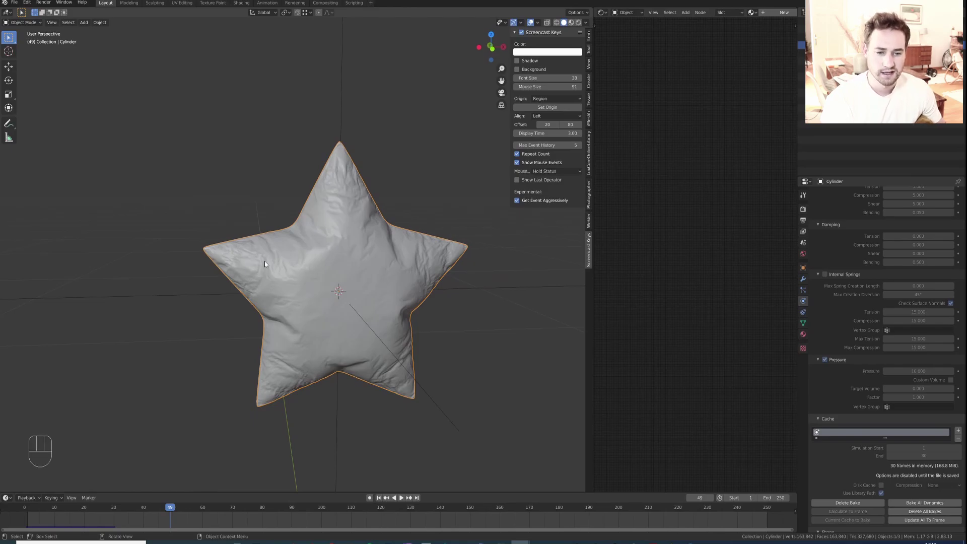
mouse_move(378, 275)
alt+middle_down()
mouse_move(353, 265)
mouse_move(410, 268)
mouse_move(383, 270)
alt+middle_up()
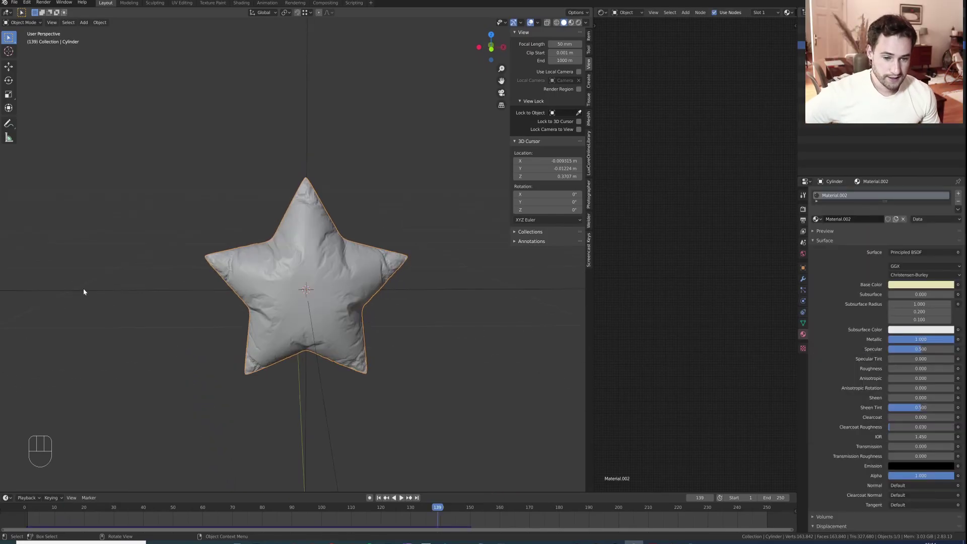
middle_drag(83, 289, 156, 333)
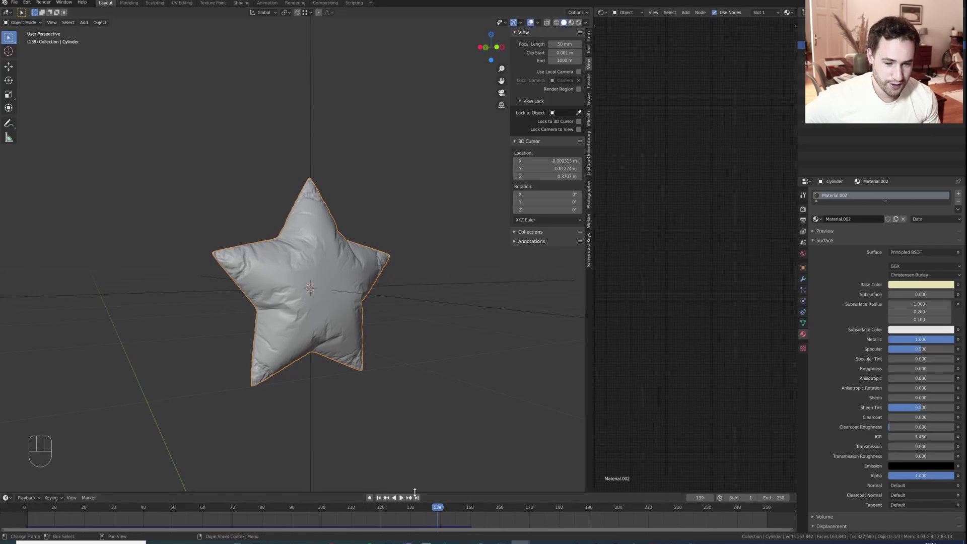
click(394, 497)
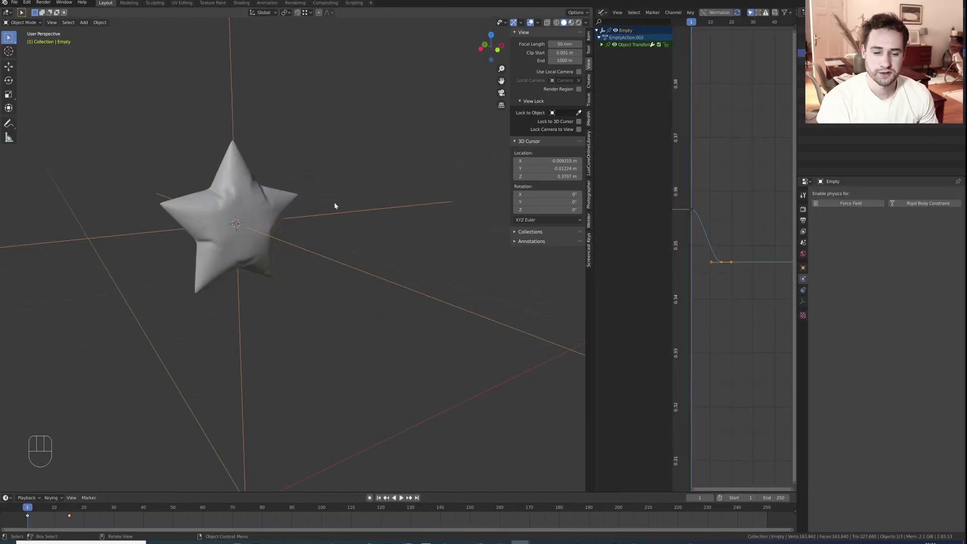
Set the Viewport and Render levels of the star's Subdivision modifier to 2 and open its physics settings.
drag(397, 173, 343, 346)
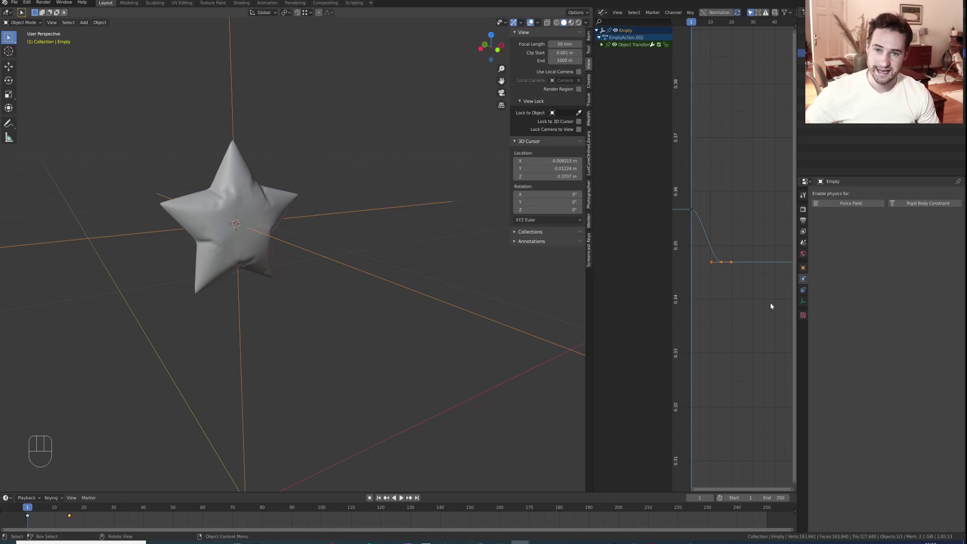
key(ctrl+z)
click(803, 278)
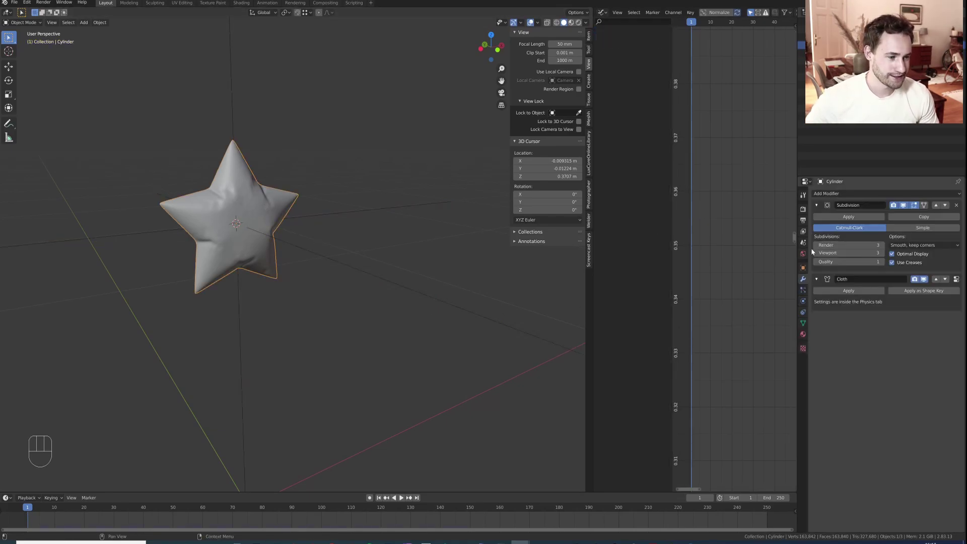
click(816, 252)
click(817, 245)
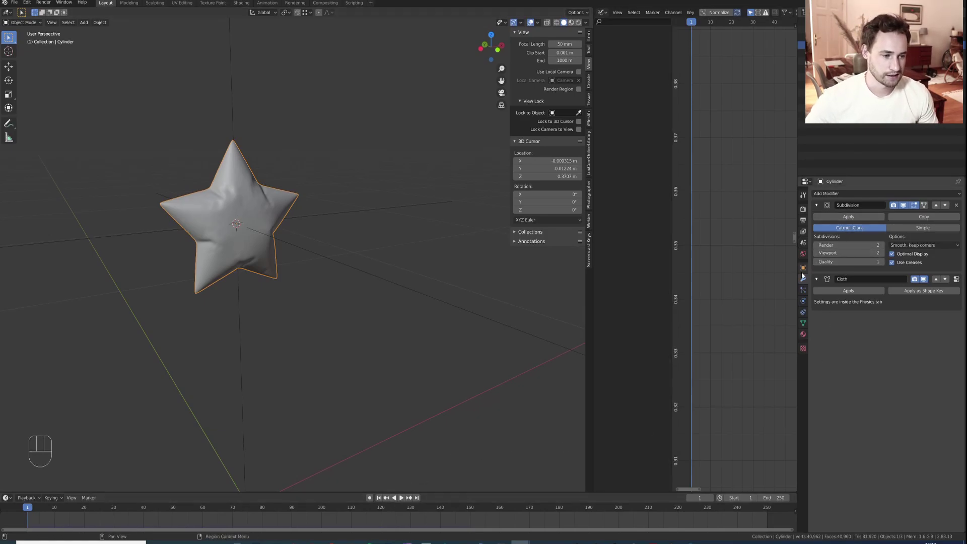
click(803, 301)
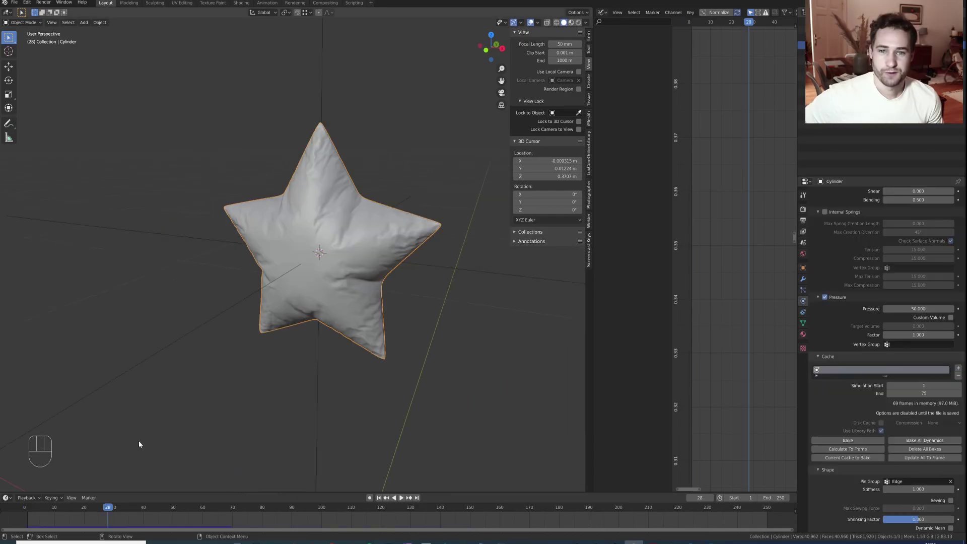
Play the cloth simulation from the start and examine the inflated star's wrinkles from several angles.
drag(109, 511, 157, 520)
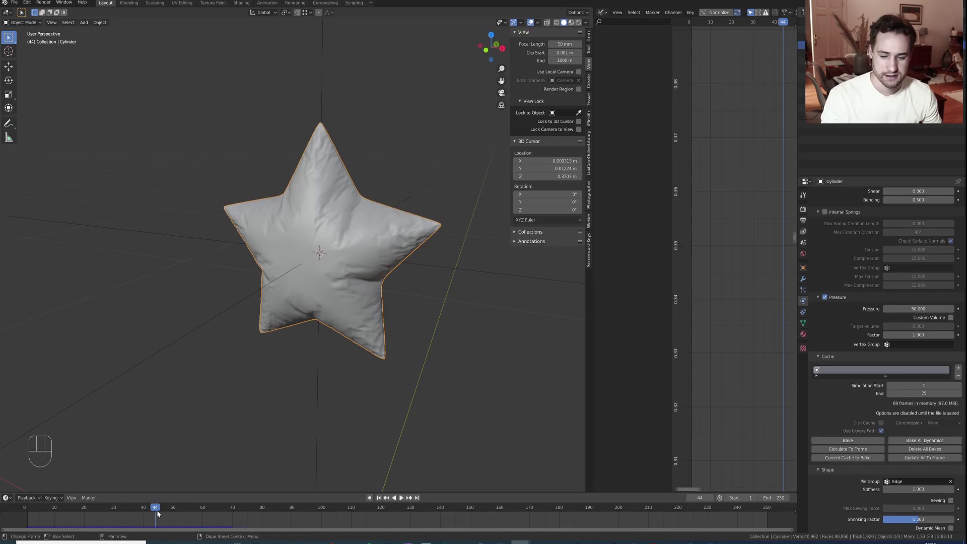
click(27, 520)
key(space)
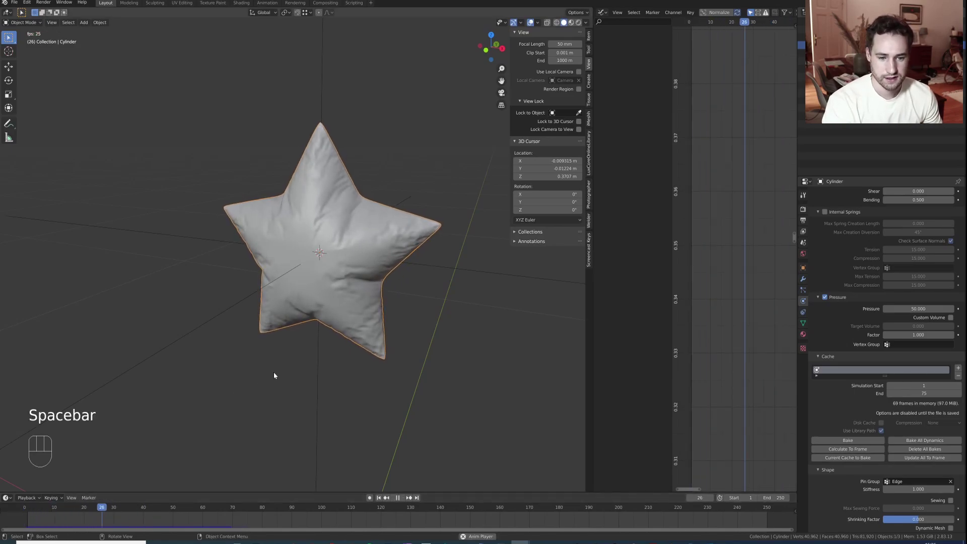
key(space)
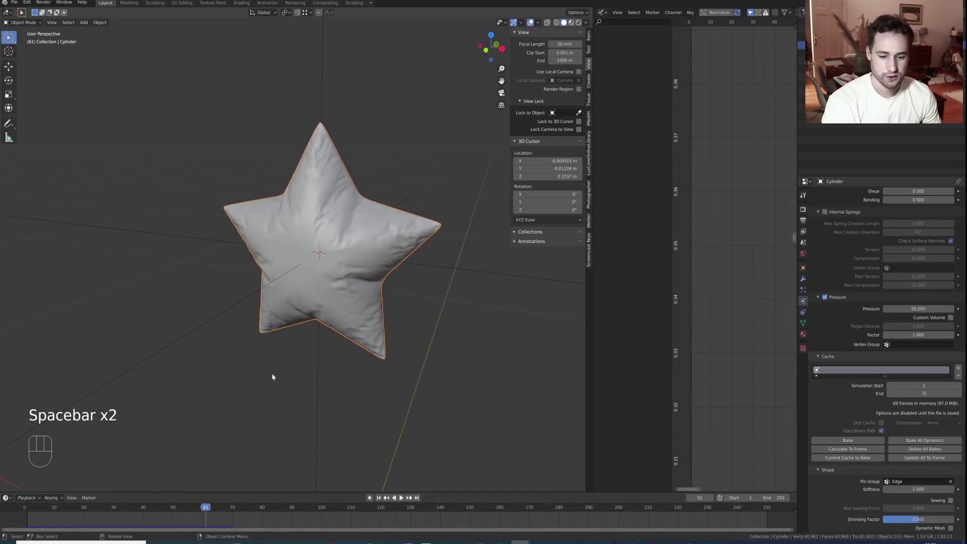
middle_drag(273, 375, 338, 382)
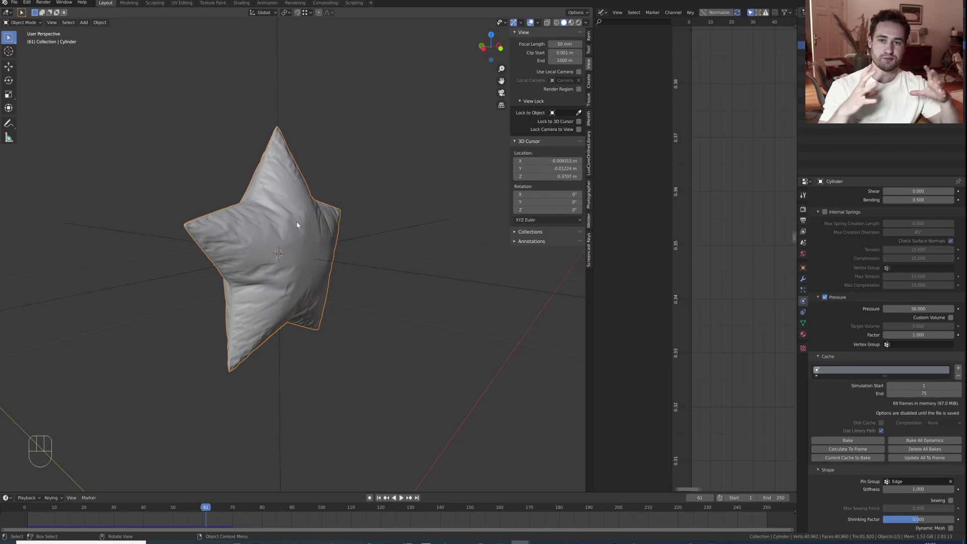
middle_drag(283, 216, 326, 203)
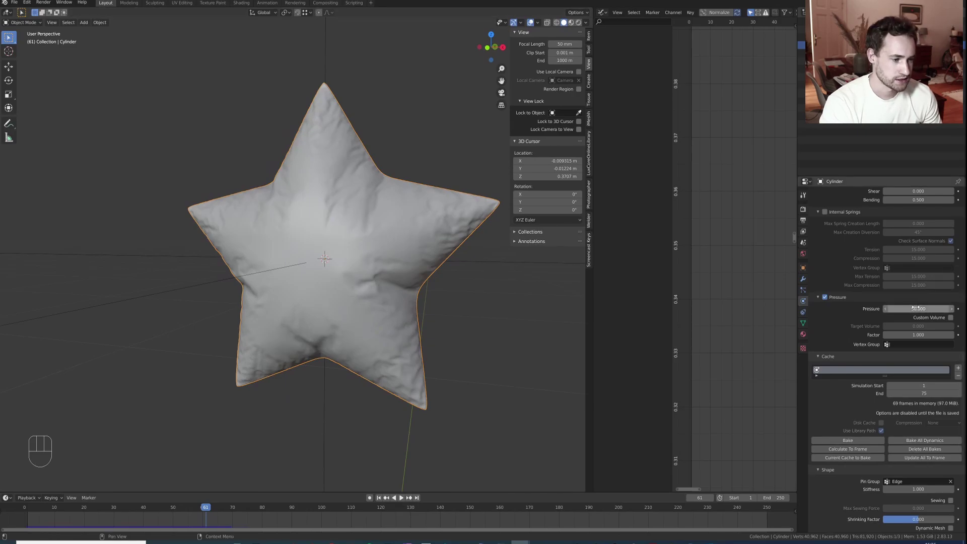
middle_drag(395, 267, 404, 265)
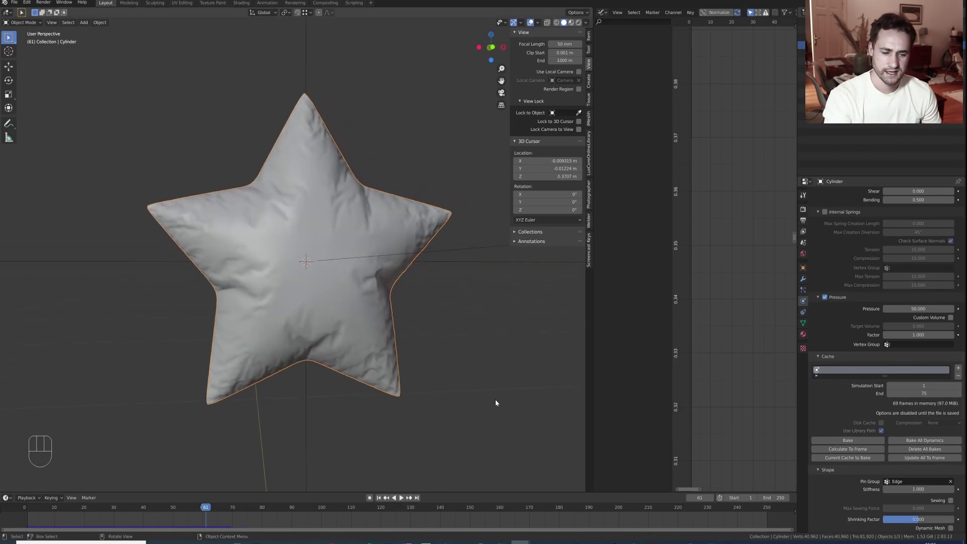
Switch to the image viewer and examine the seams and folds in the gold 1000 balloon reference photo.
click(709, 543)
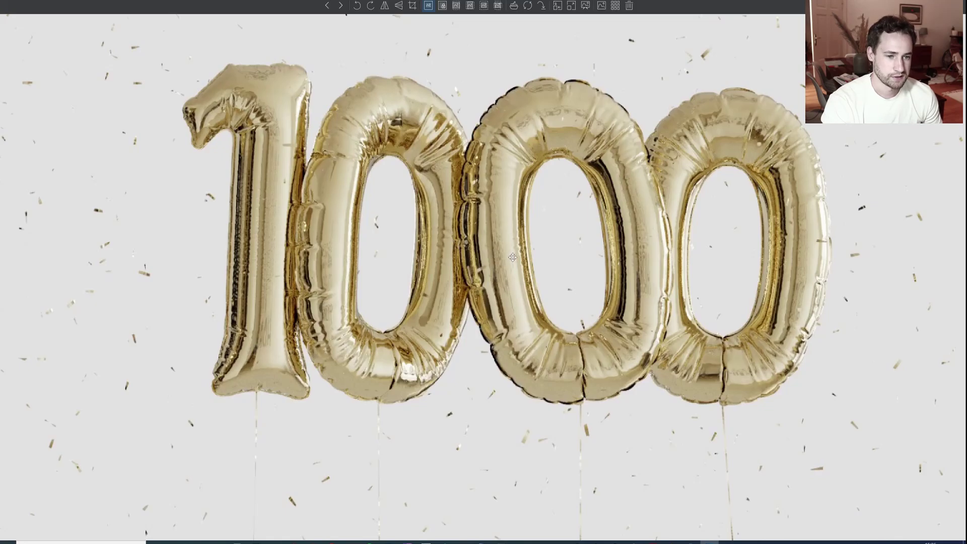
drag(513, 258, 514, 268)
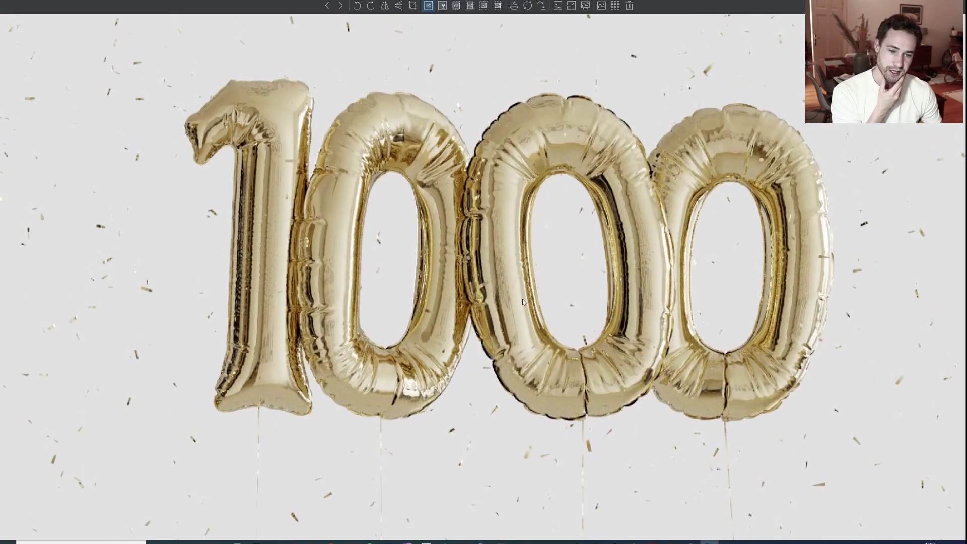
drag(523, 298, 494, 292)
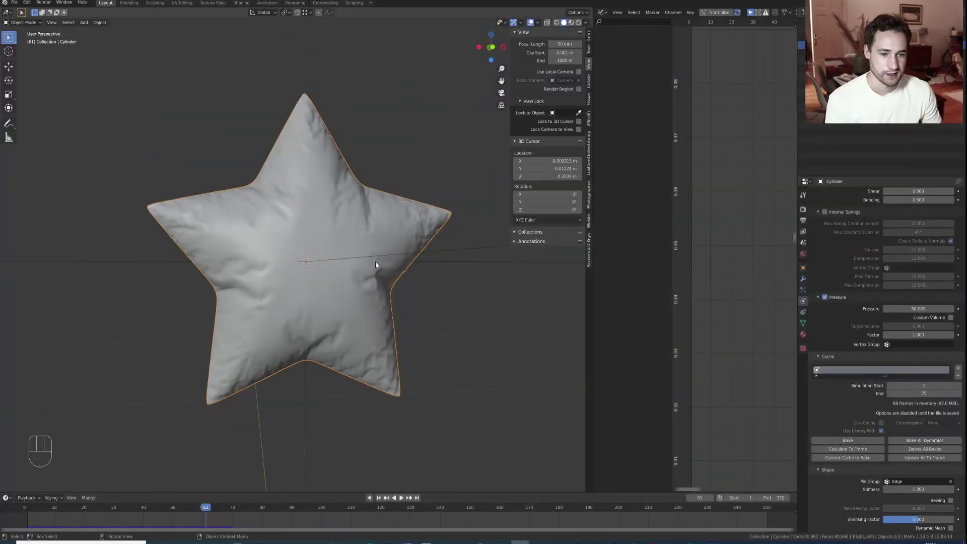
Switch back to Blender and set the star's cloth Pressure to 200.
click(374, 260)
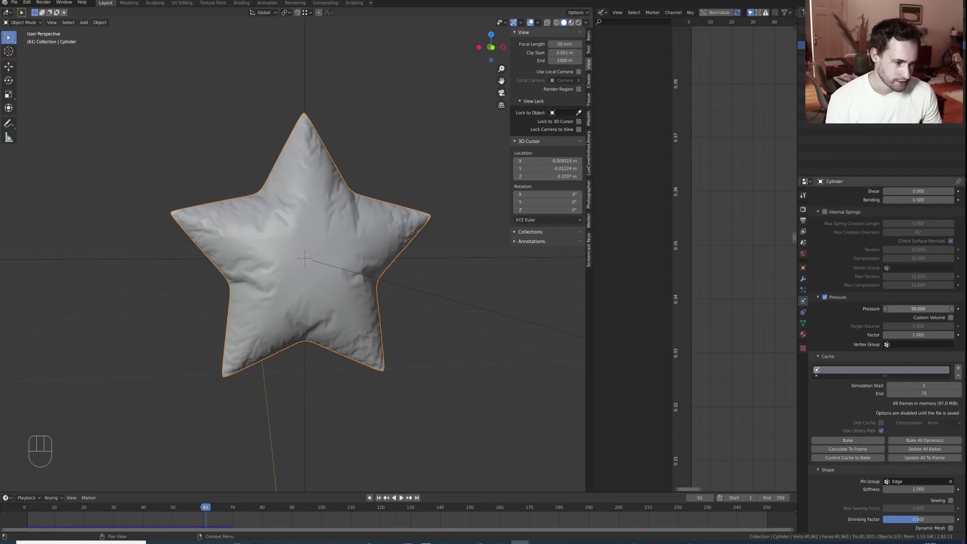
click(918, 309)
text(200)
key(Return)
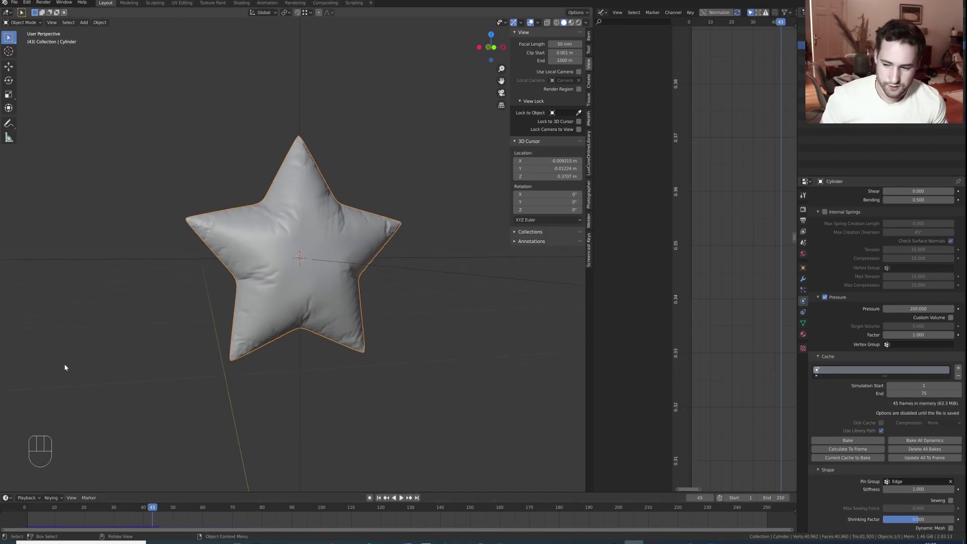
Examine the star simulated with the new pressure from different angles and replay the simulation from the start.
middle_drag(308, 322, 320, 318)
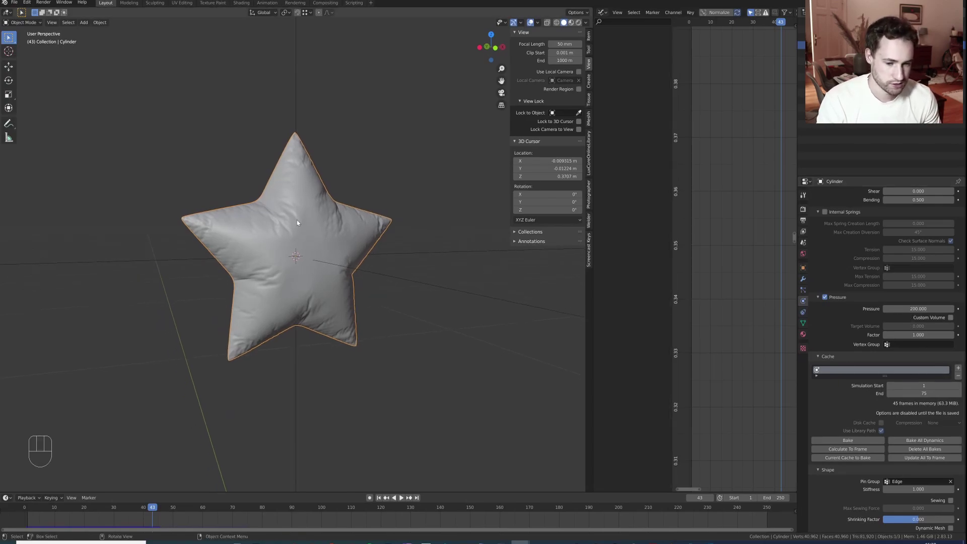
middle_drag(296, 288, 296, 301)
drag(155, 508, 109, 511)
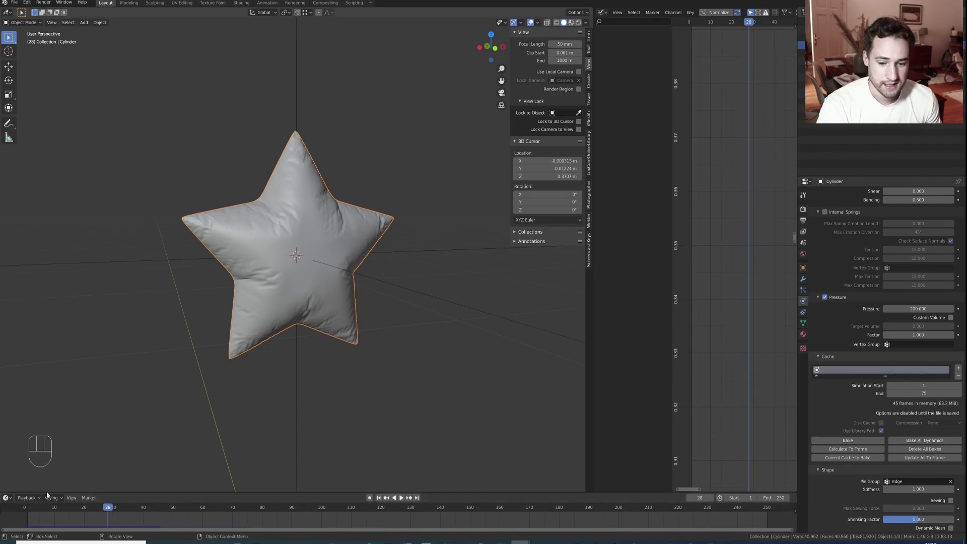
drag(103, 512, 17, 514)
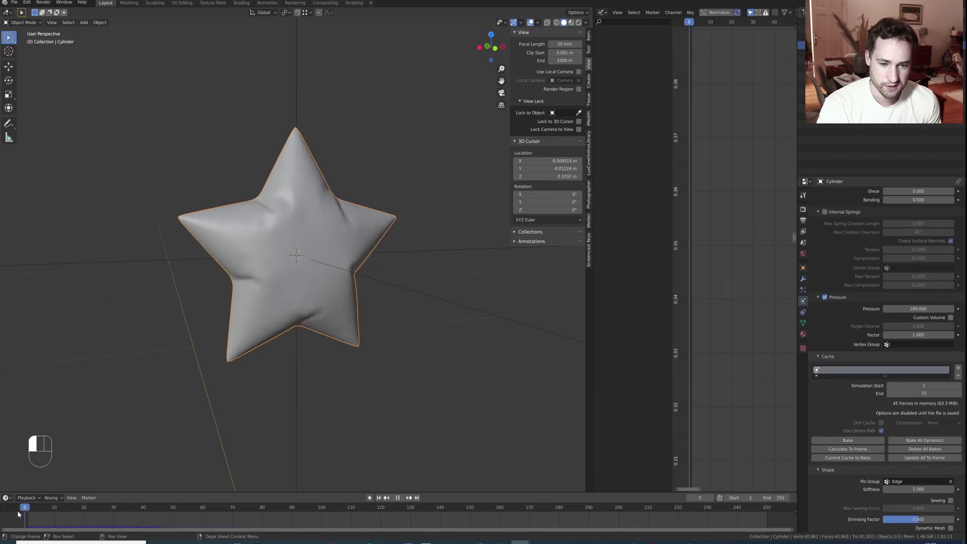
key(space)
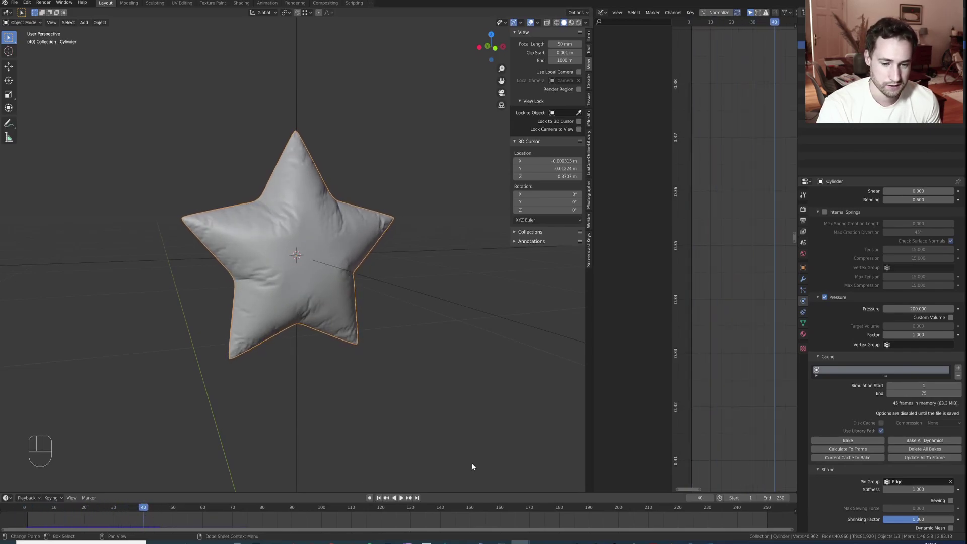
Raise the star's Subdivision viewport level to 3 and return the animation to frame 1.
click(804, 279)
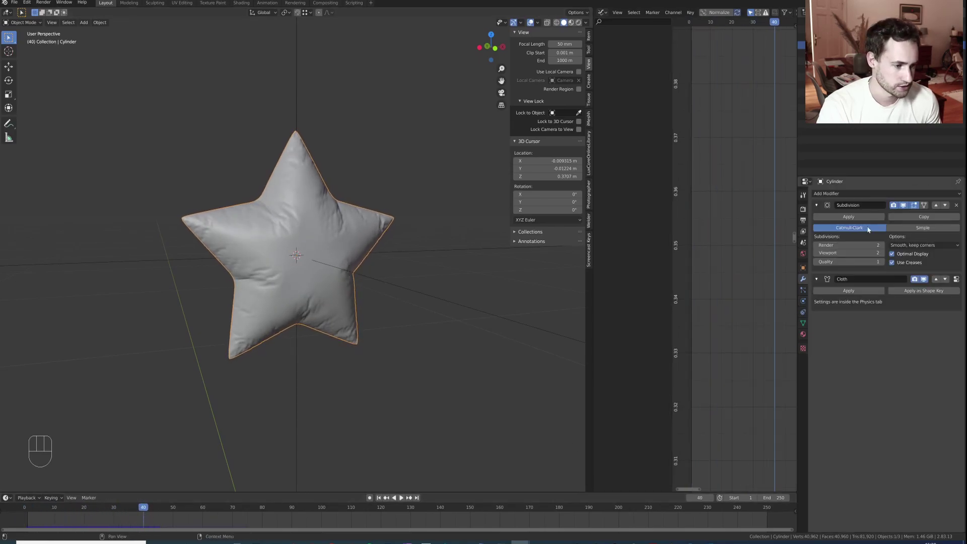
click(881, 253)
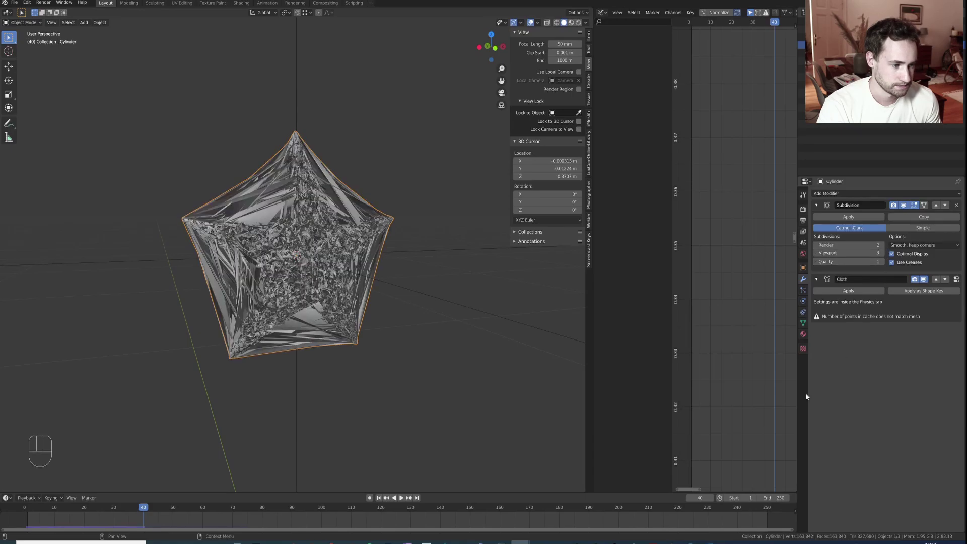
click(386, 498)
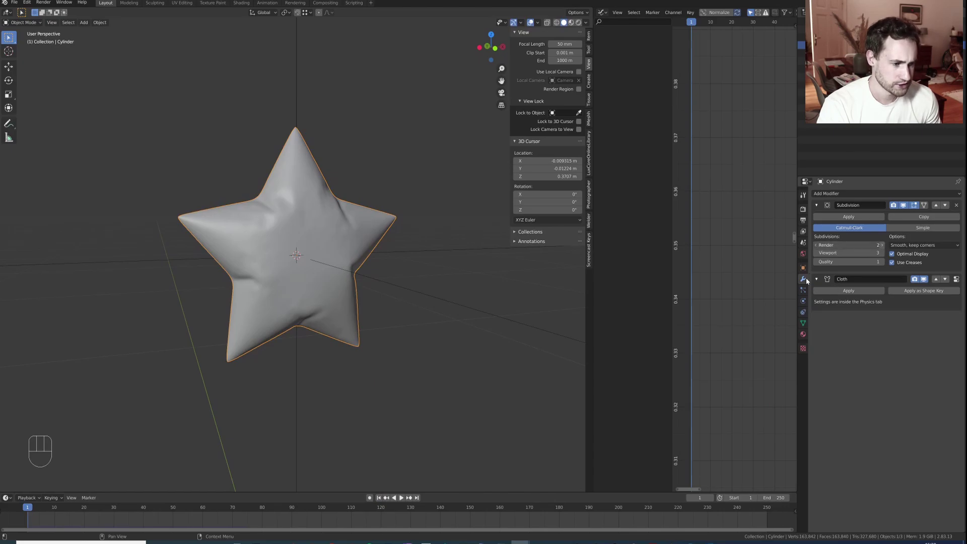
Set the star's cloth Pressure to 300.
click(803, 301)
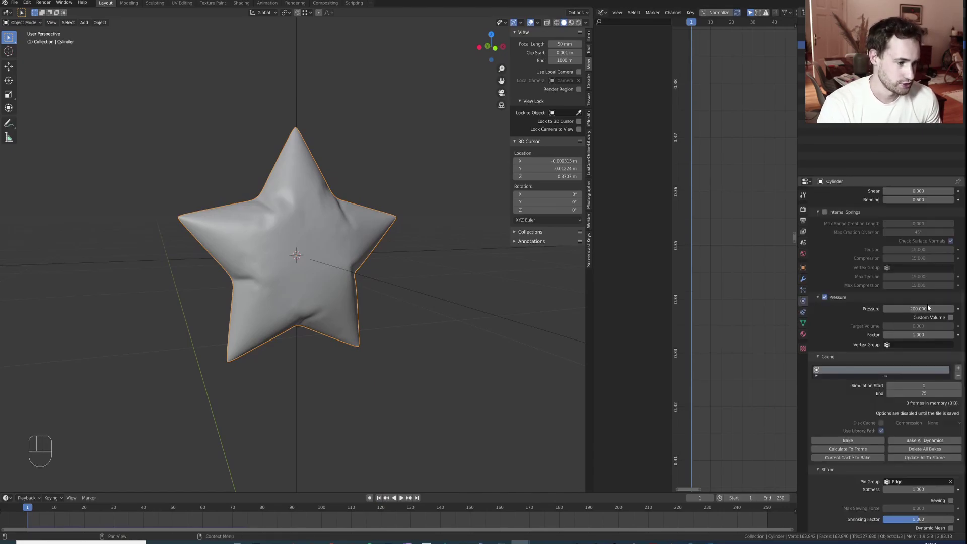
double_click(907, 309)
text(300)
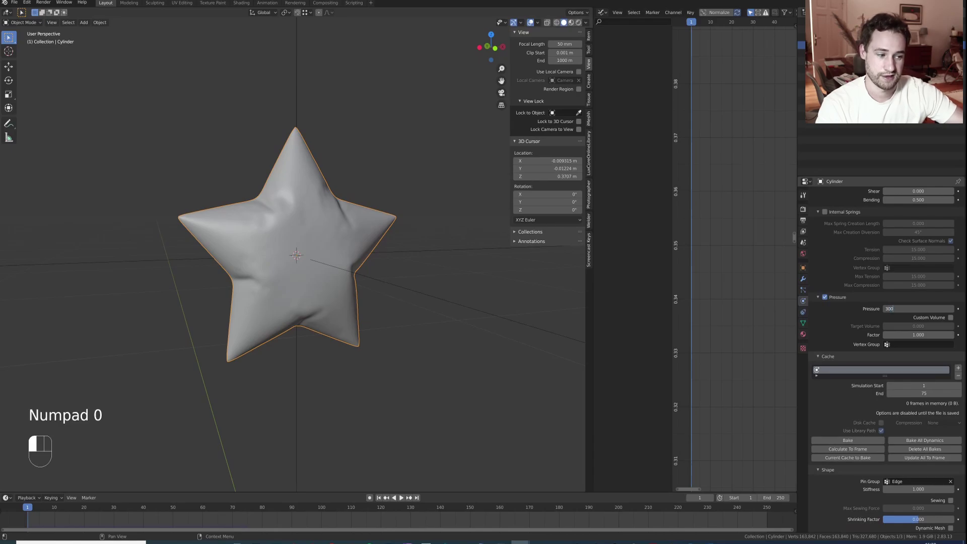
click(461, 434)
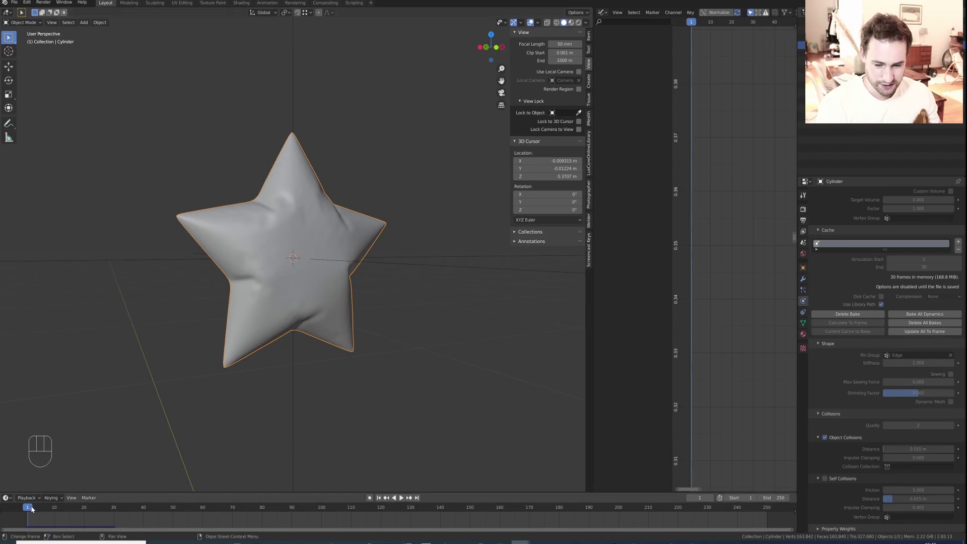
Advance the cloth simulation to frame 29 and inspect the star's wrinkles up close.
drag(35, 510, 111, 510)
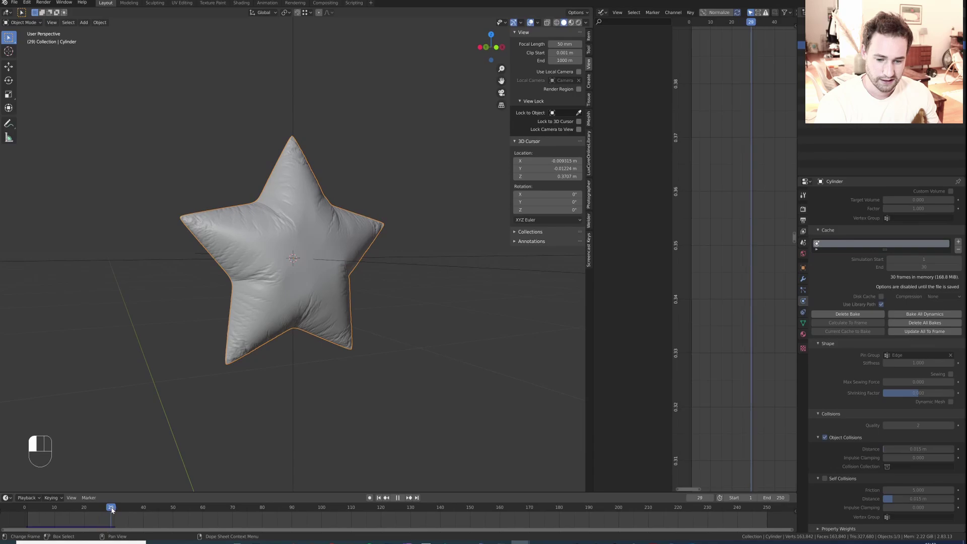
mouse_move(323, 300)
middle_down()
mouse_move(315, 317)
mouse_move(307, 293)
middle_up()
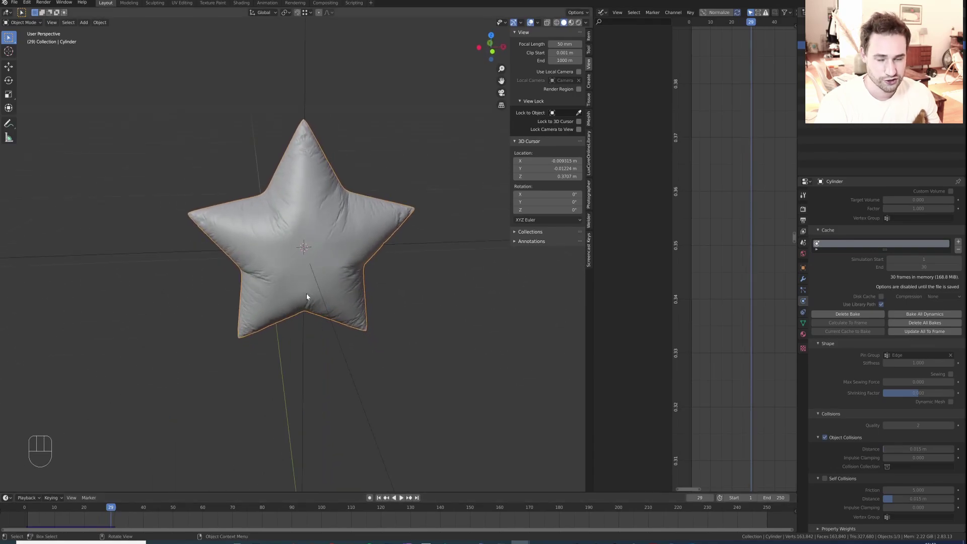
scroll(306, 293, up, 9)
shift+middle_drag(320, 331, 224, 362)
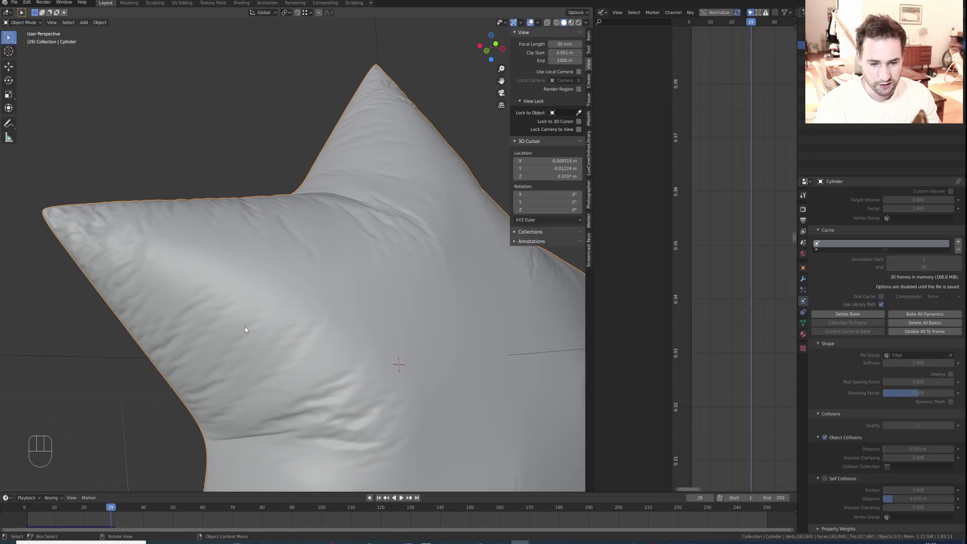
scroll(259, 321, down, 5)
mouse_move(291, 334)
middle_down()
mouse_move(304, 346)
mouse_move(280, 329)
mouse_move(298, 298)
middle_up()
Preview the gold star in Rendered shading and check its material settings, returning to Solid shading.
key(z)
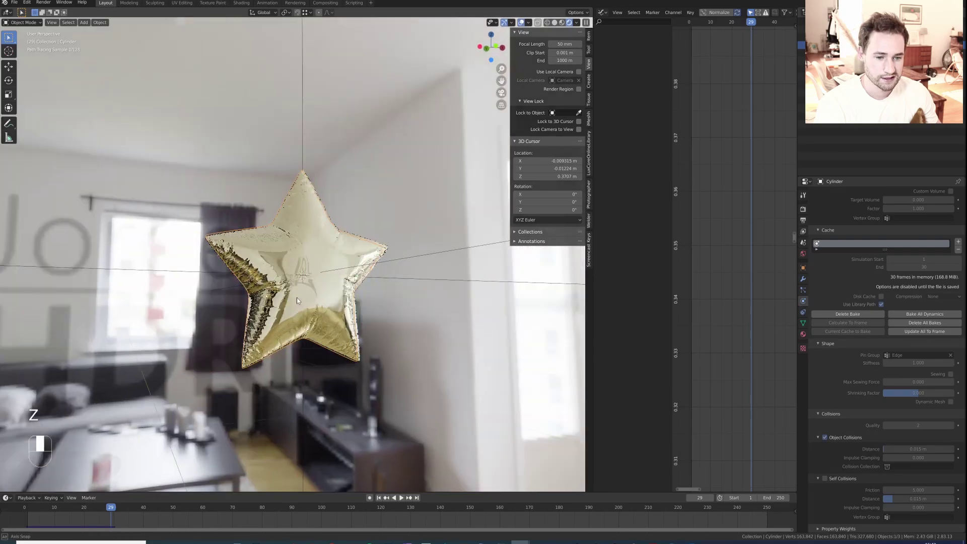
scroll(297, 298, up, 2)
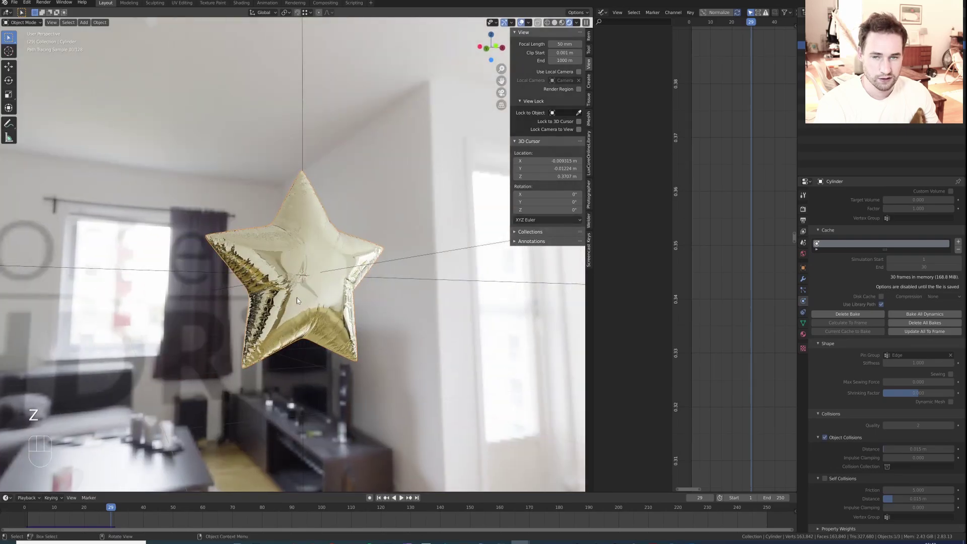
click(803, 334)
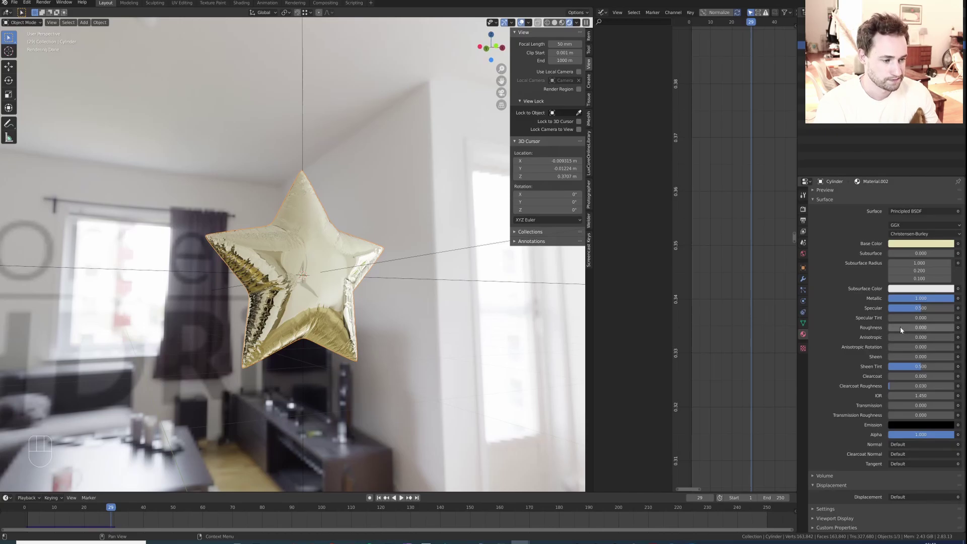
key(z)
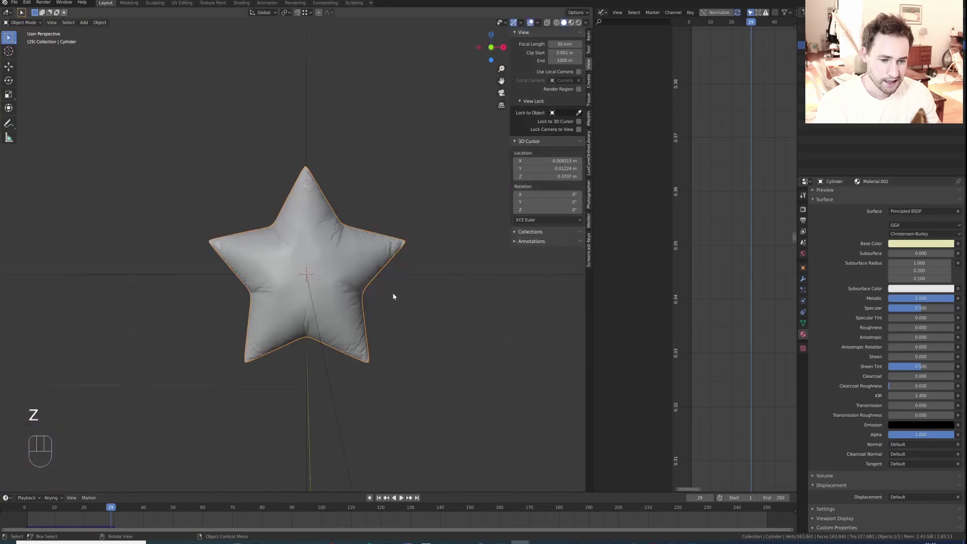
middle_drag(325, 285, 329, 284)
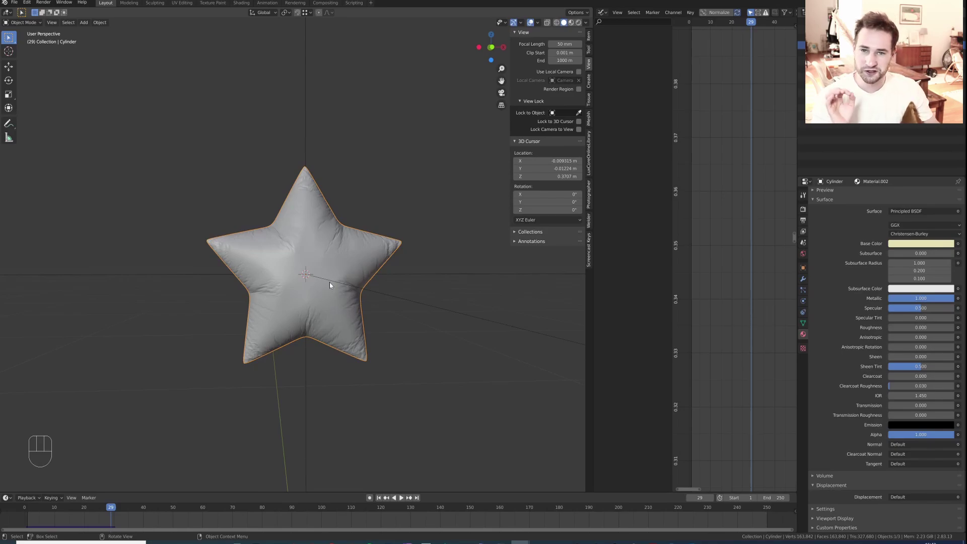
middle_drag(310, 301, 314, 296)
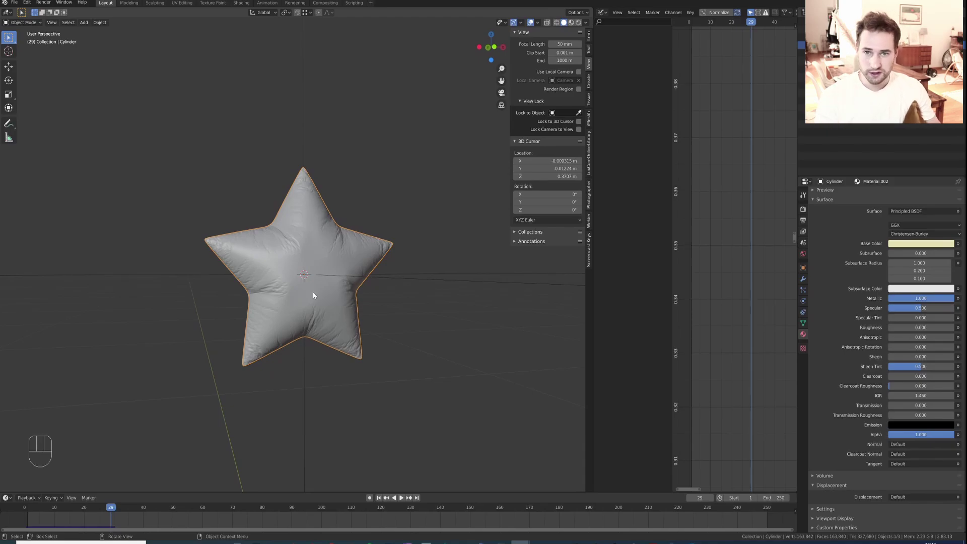
Apply the star's Subdivision and Cloth modifiers at the current frame.
click(803, 279)
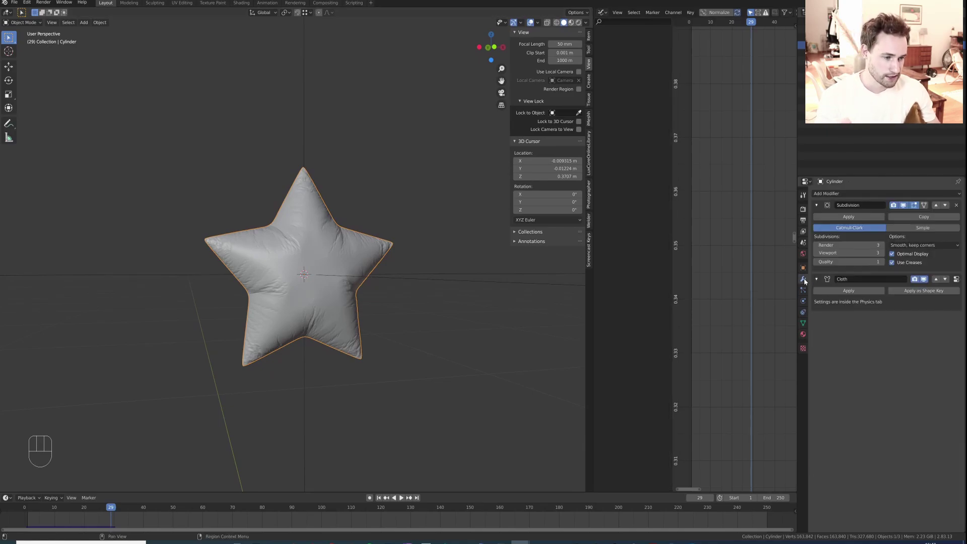
click(859, 218)
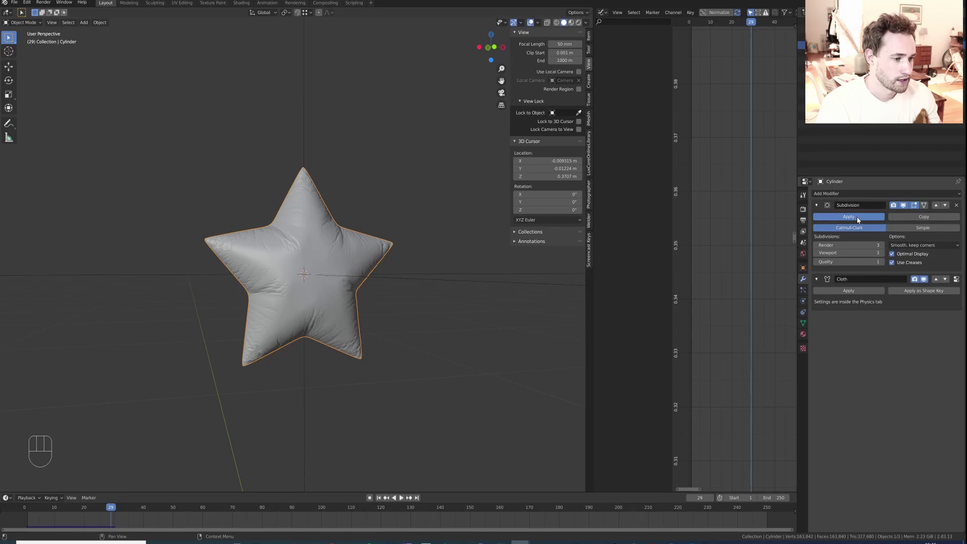
click(857, 216)
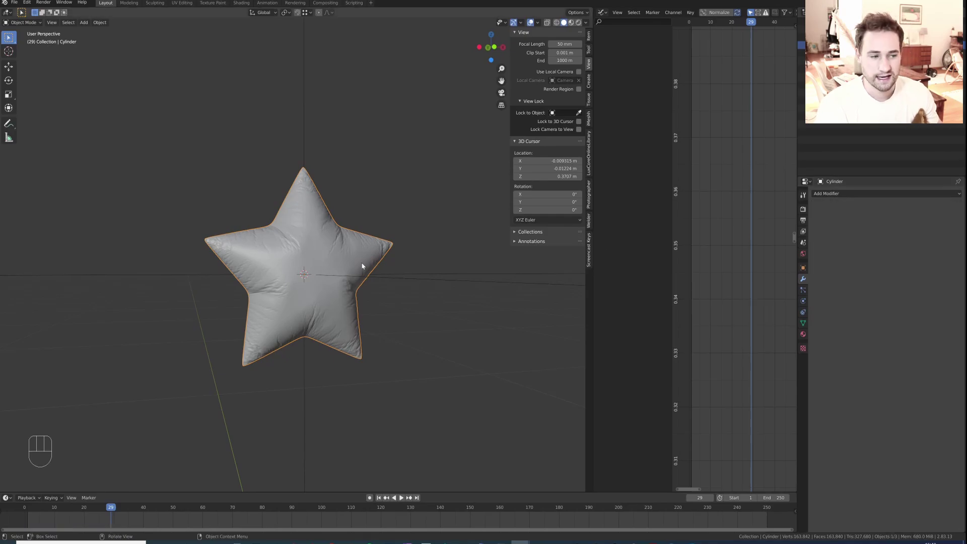
Duplicate the wrinkled star, leaving the copy in the same place as the original.
middle_drag(362, 266, 309, 231)
key(Tab)
scroll(275, 232, up, 3)
scroll(301, 243, down, 5)
key(Tab)
key(shift+d)
click(332, 231)
Un-Subdivide the duplicate's whole mesh with 2 iterations and repeat the operation once.
key(Tab)
key(a)
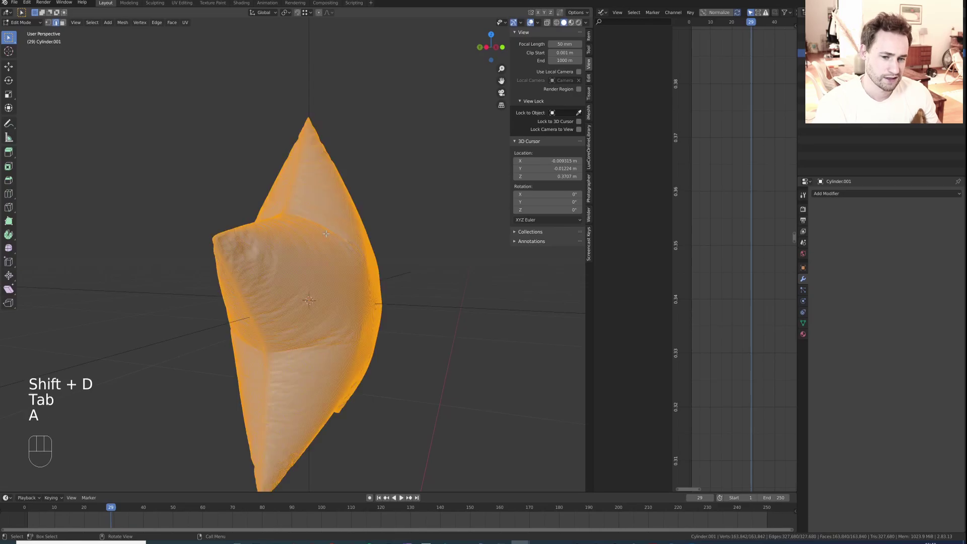
key(F3)
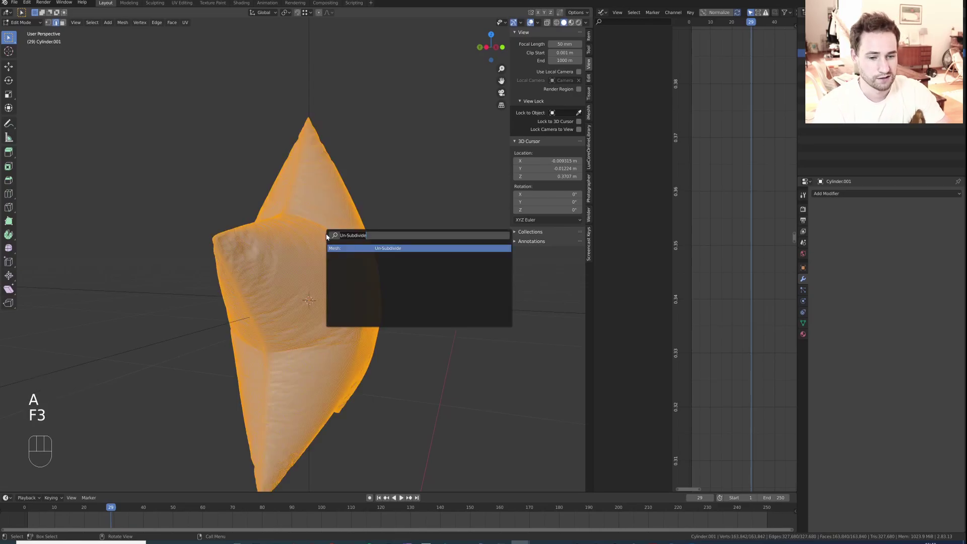
click(353, 248)
middle_drag(328, 237, 329, 236)
key(shift+r)
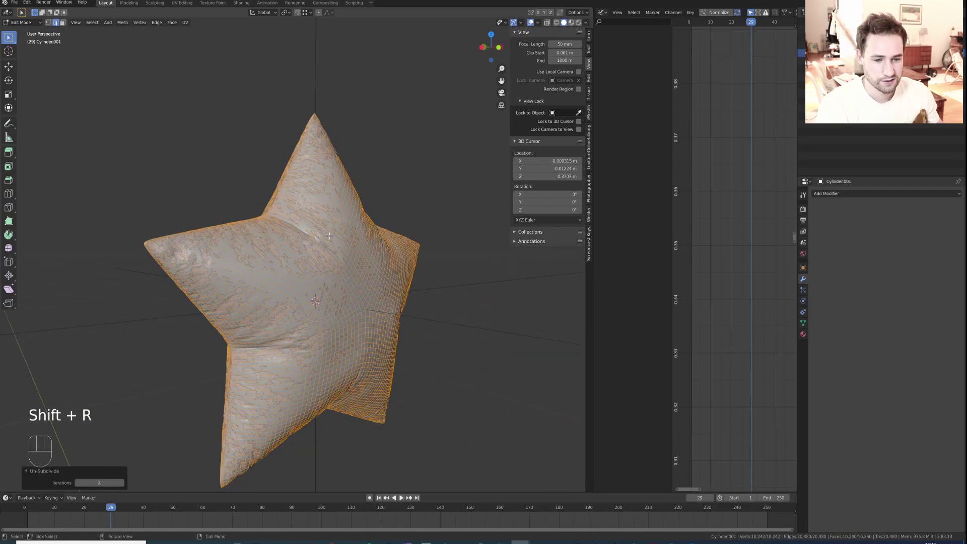
key(Tab)
Move the un-subdivided copy aside to compare it with the detailed star, cancelling each move.
key(g)
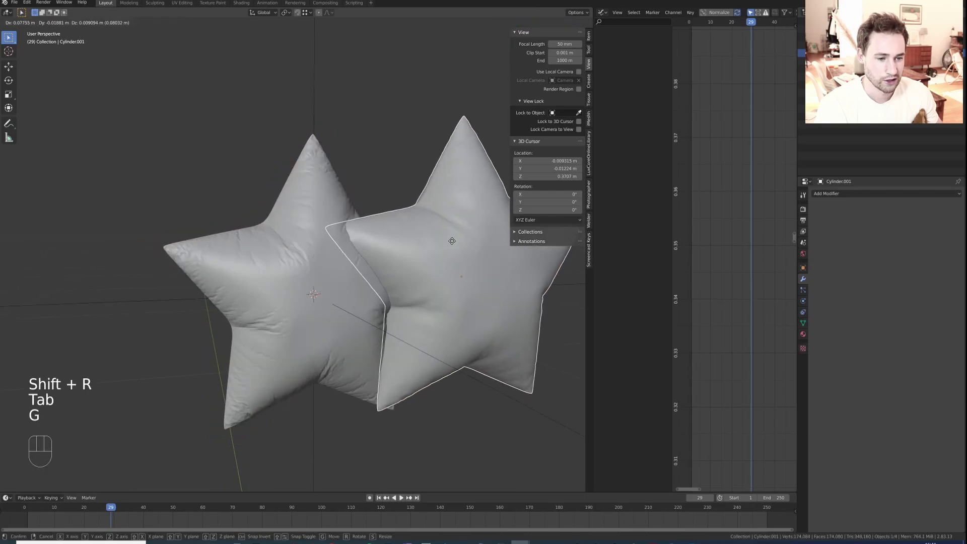
key(Escape)
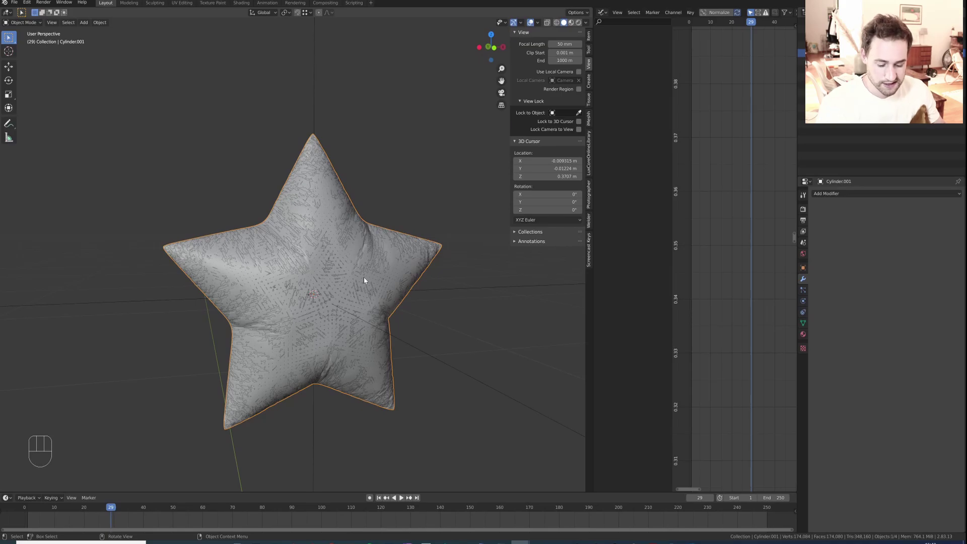
key(g)
right_click(471, 220)
key(g)
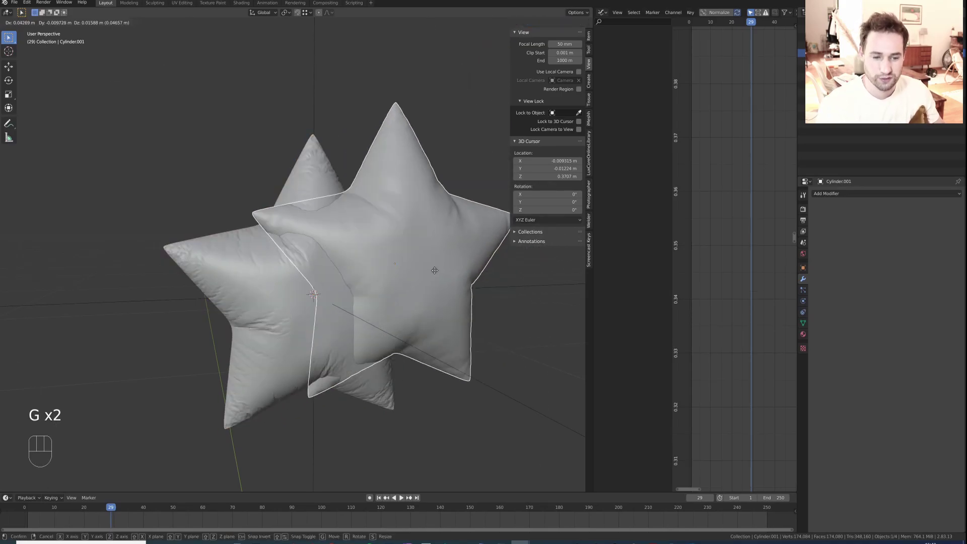
right_click(406, 248)
key(g)
right_click(342, 258)
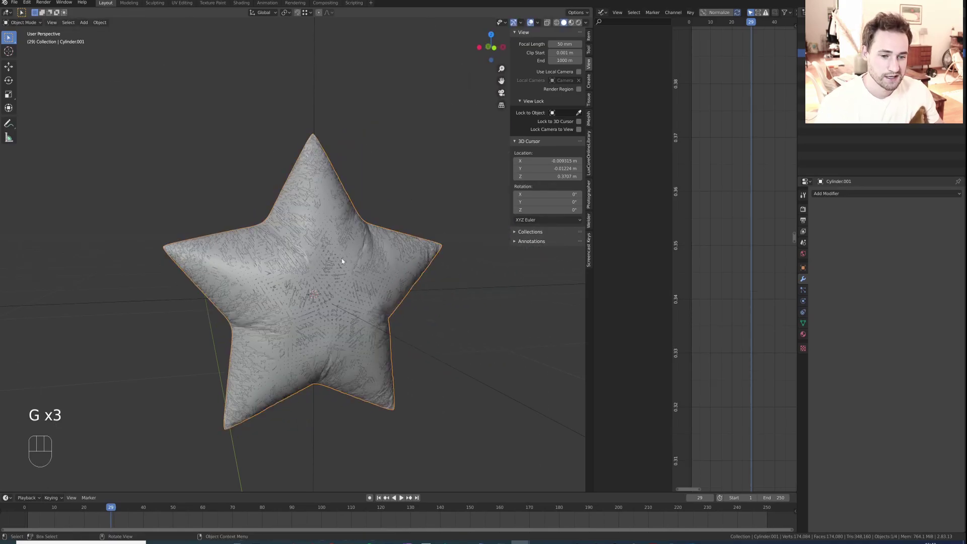
Isolate the un-subdivided copy and select the edge loop running around the star's outline.
key(KP_Divide)
key(Tab)
middle_drag(336, 252, 336, 252)
scroll(336, 252, up, 3)
key(2)
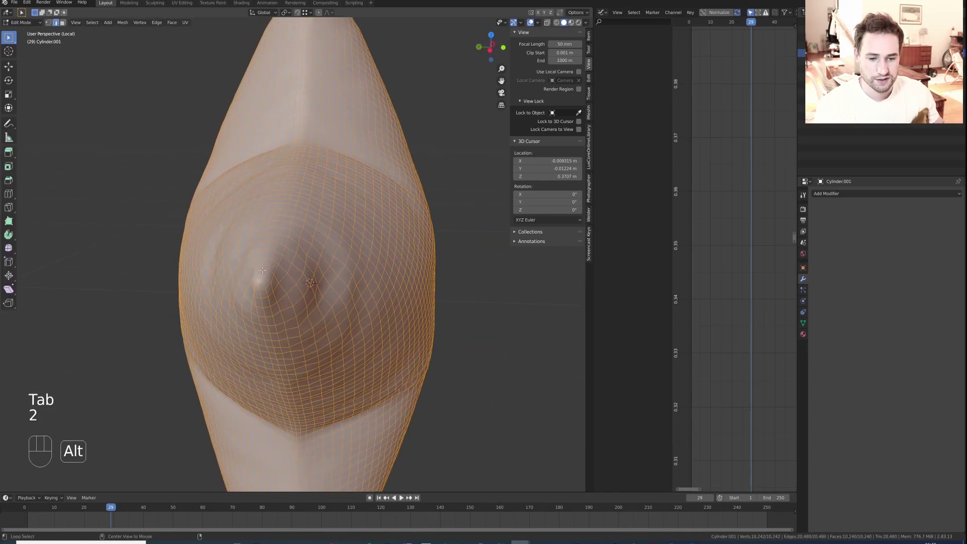
alt+click(260, 272)
right_click(261, 272)
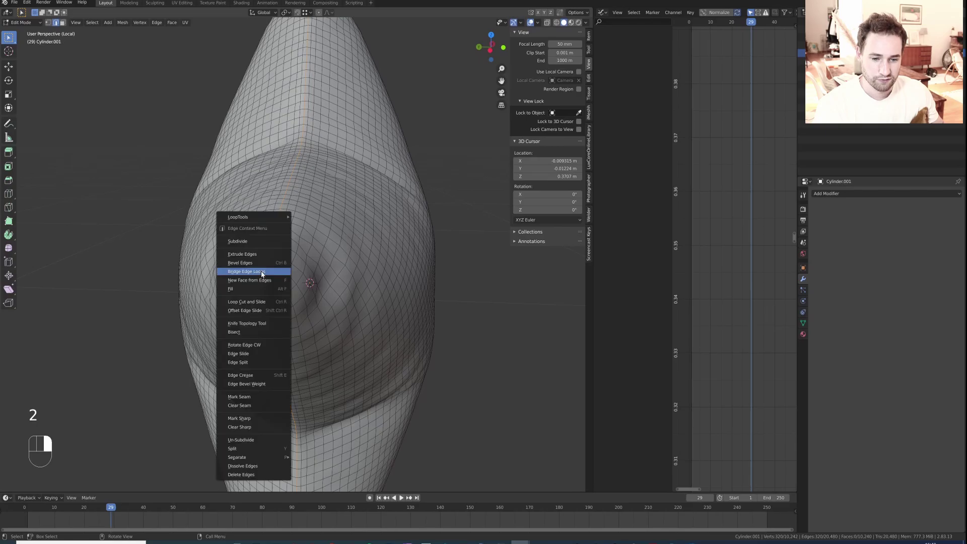
click(255, 417)
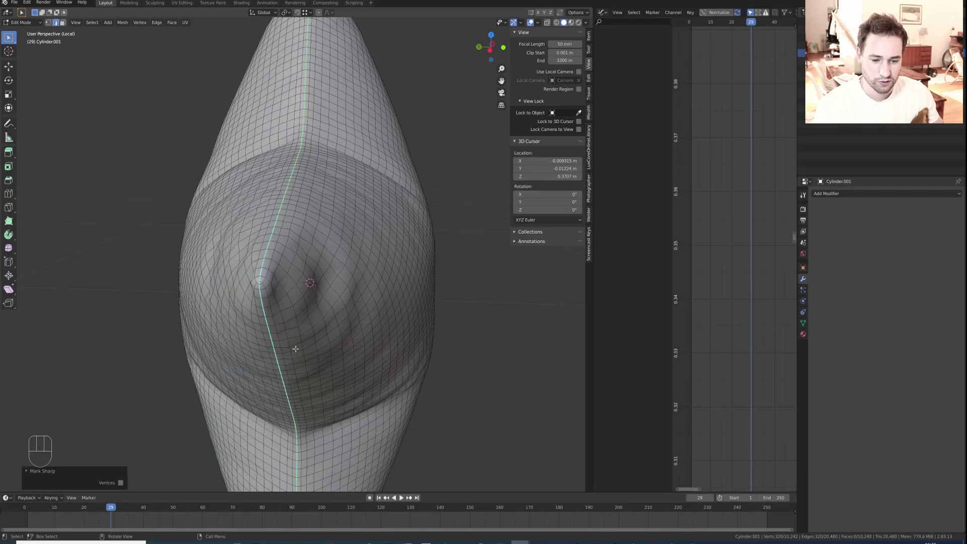
key(ctrl+z)
Mark the selected outline edge loop as a seam and unwrap the whole mesh.
right_click(310, 335)
click(306, 314)
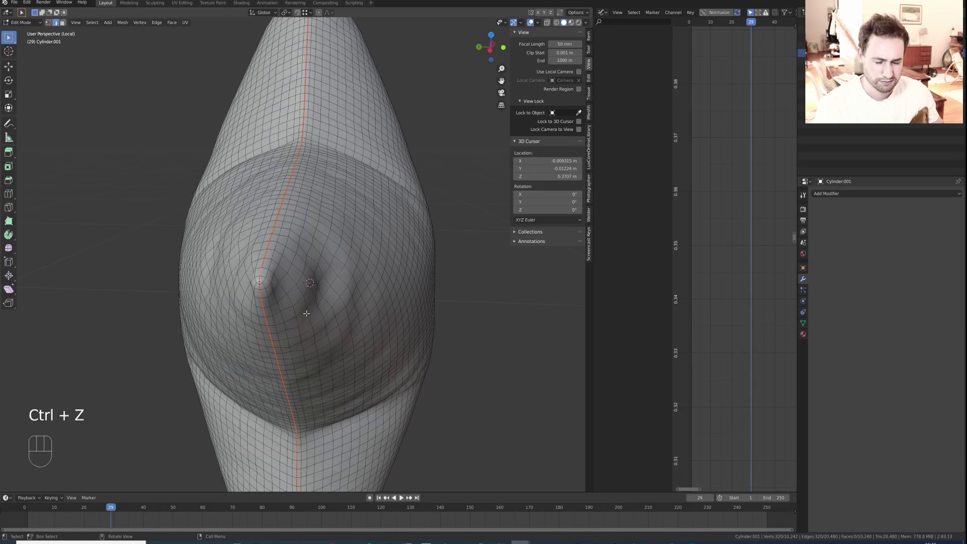
key(a)
key(u)
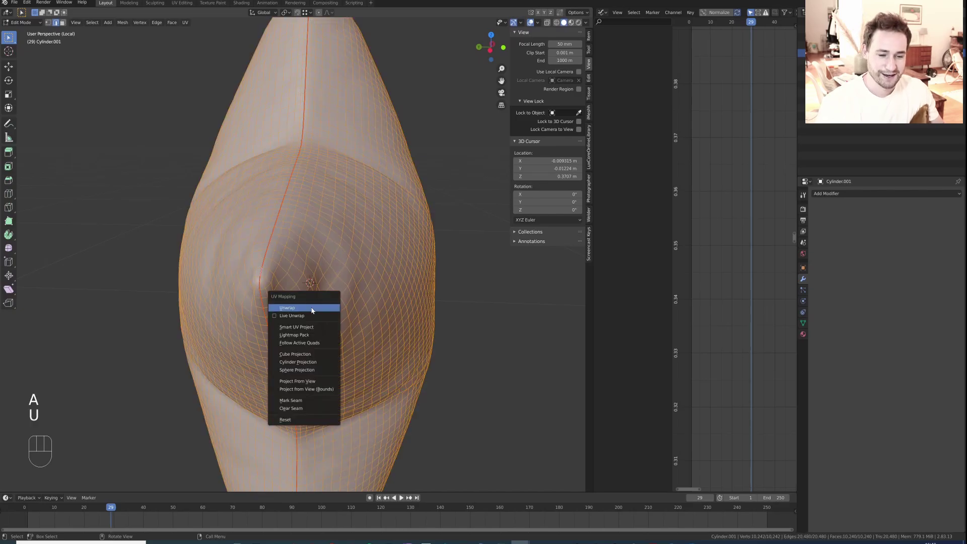
click(312, 309)
Change the graph editor area to the UV Editor and pack all the star's UV islands.
click(601, 12)
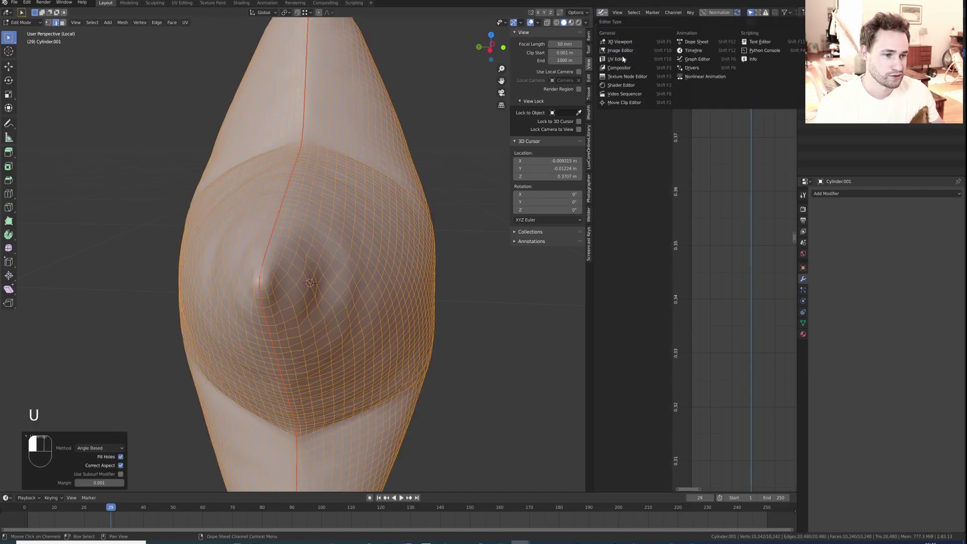
click(625, 61)
scroll(704, 217, up, 8)
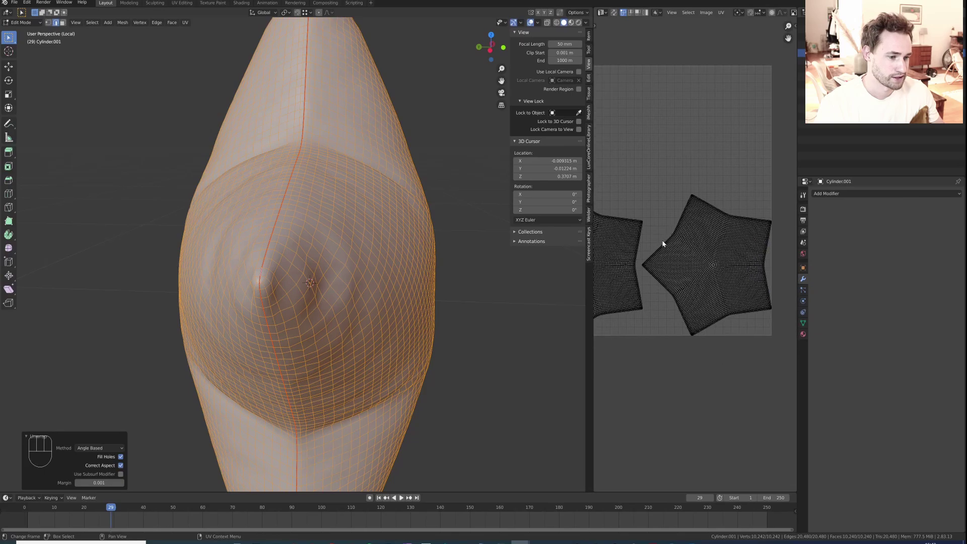
scroll(666, 240, down, 2)
key(a)
click(722, 12)
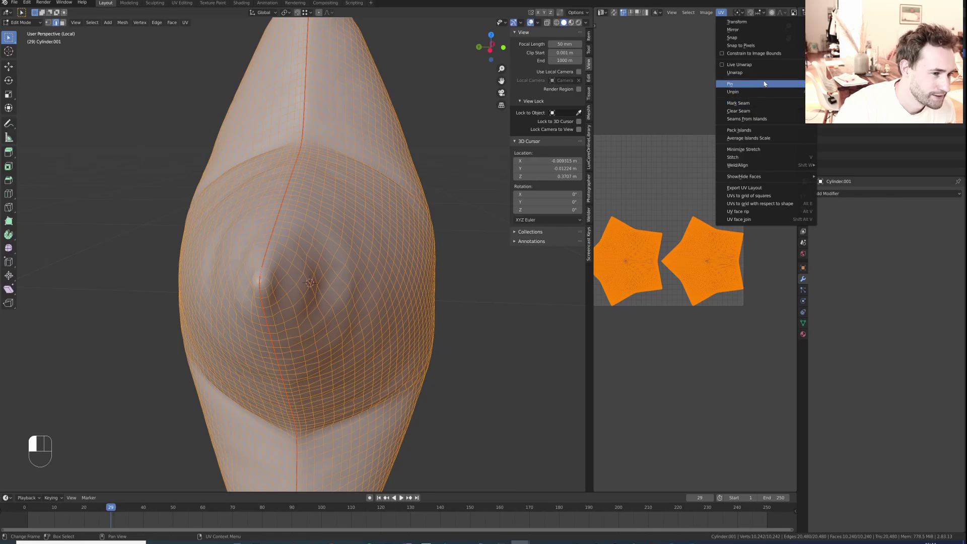
click(748, 130)
ctrl+scroll(694, 190, up, 2)
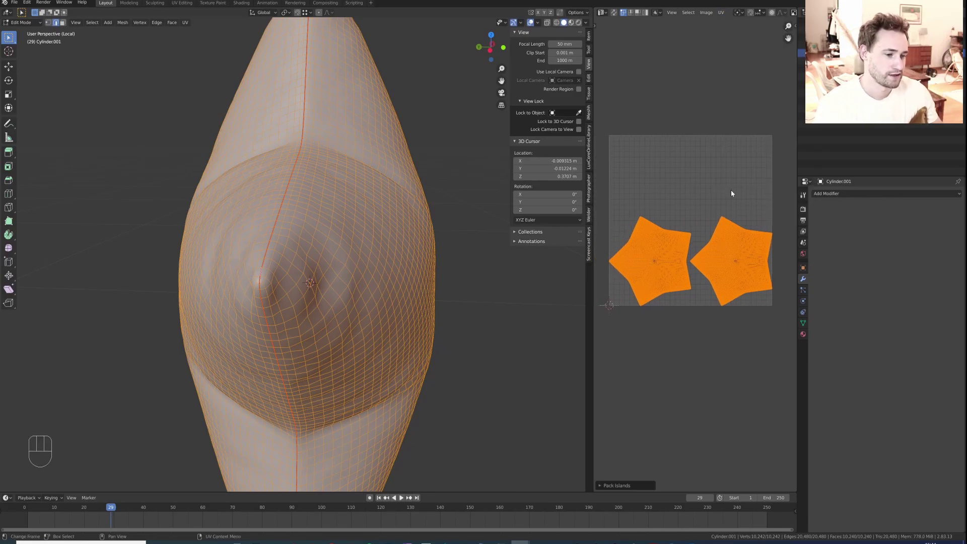
click(748, 251)
key(ctrl+l)
key(g)
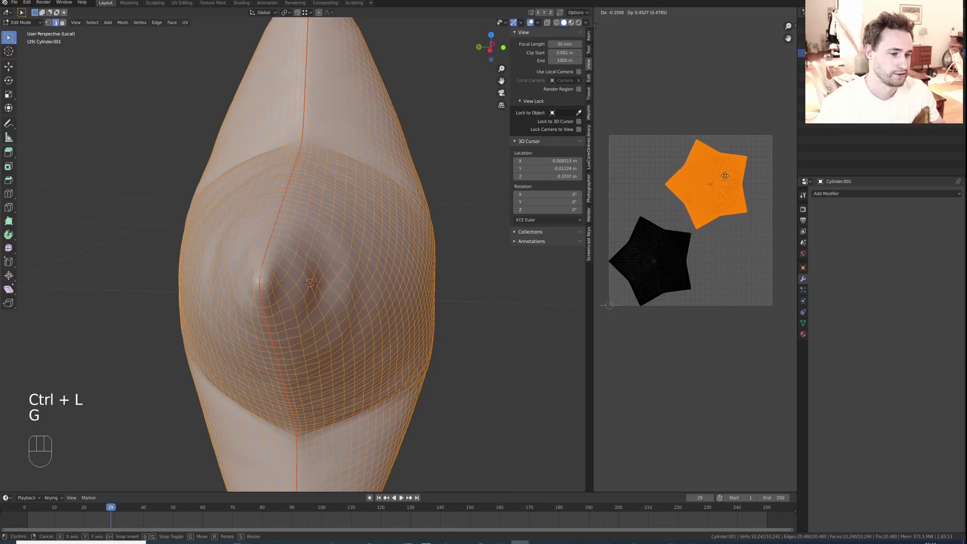
right_click(752, 211)
key(a)
key(g)
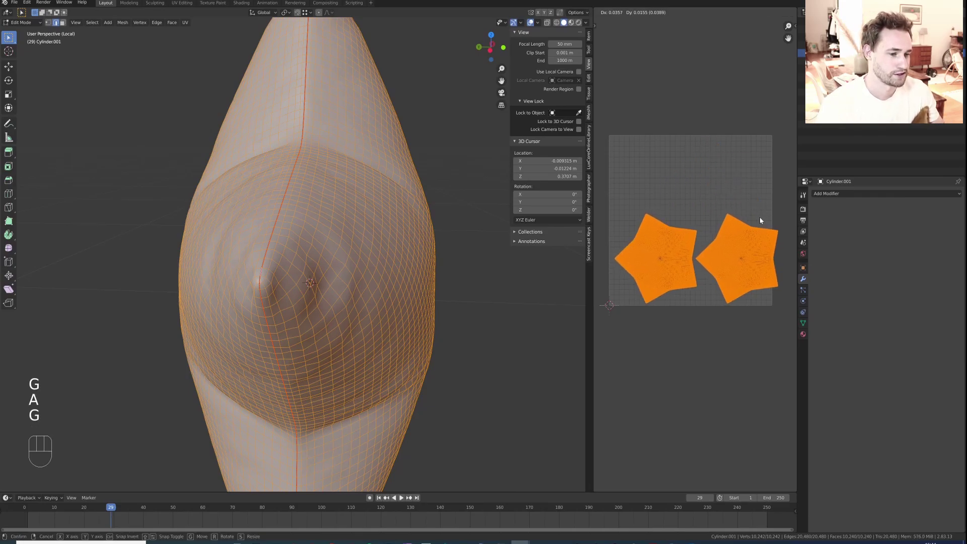
key(s)
right_click(603, 217)
Return the star copy to Object Mode and change the UV Editor area to the Shader Editor, showing its material nodes.
key(Tab)
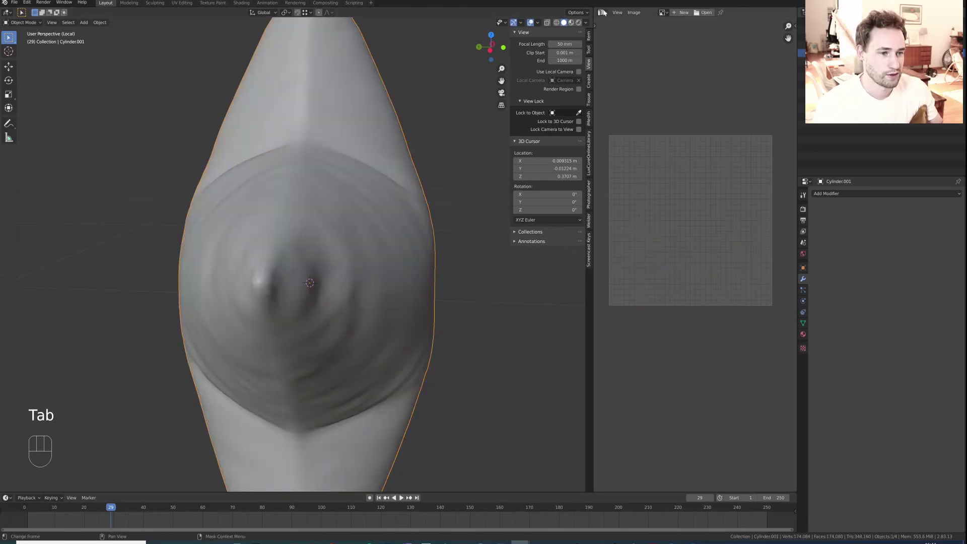
click(803, 334)
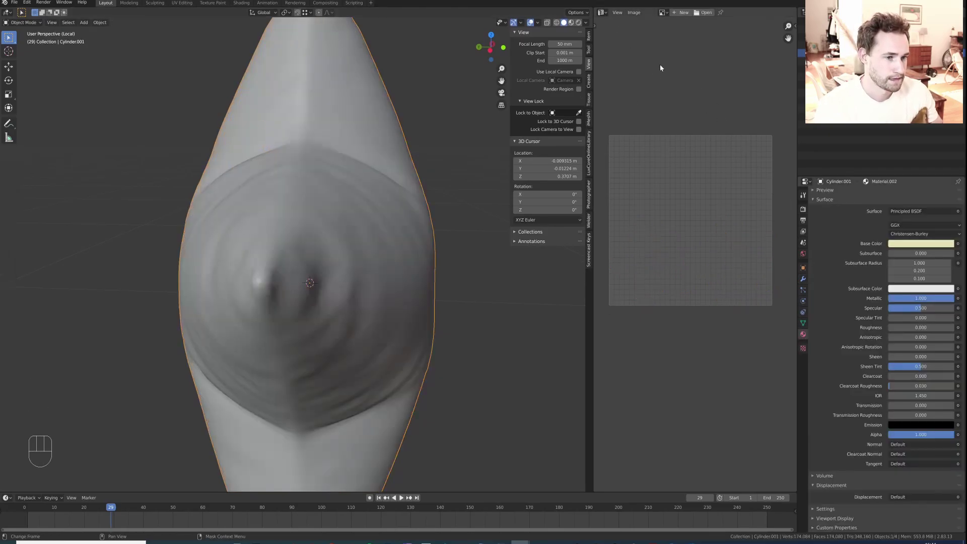
click(602, 12)
click(621, 84)
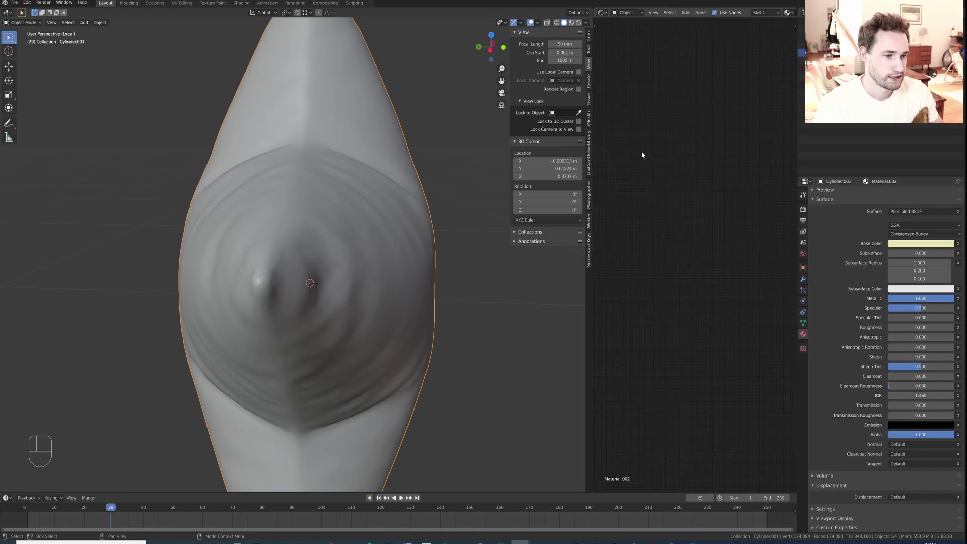
key(KP_Decimal)
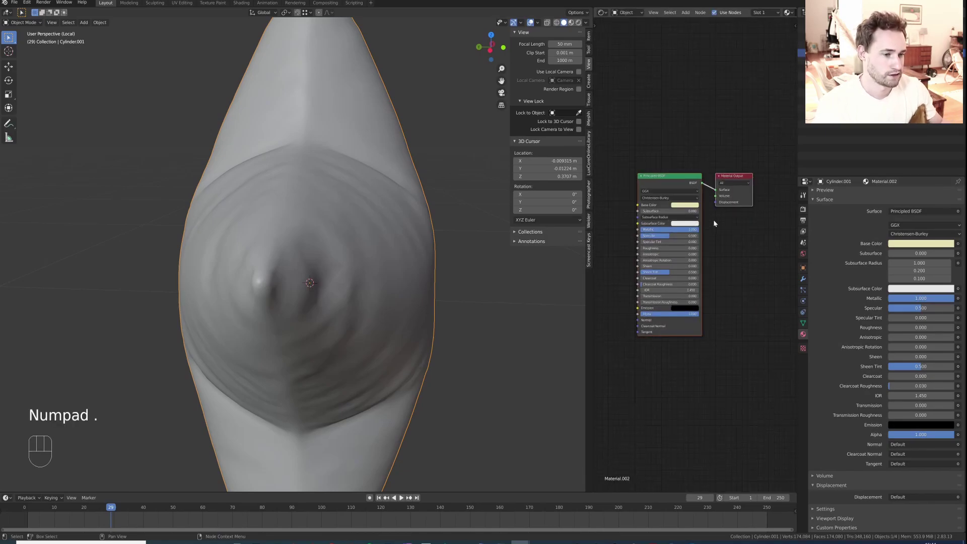
Add an unconnected Image Texture node to the star's material, placed ahead of the Principled BSDF node.
key(shift+a)
click(668, 162)
text(ima)
key(Return)
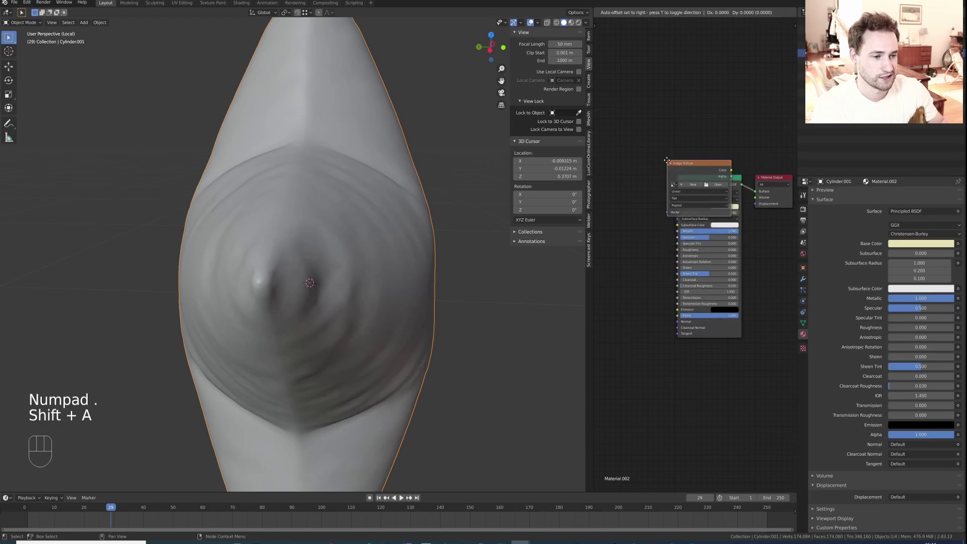
click(763, 125)
middle_drag(724, 136, 780, 153)
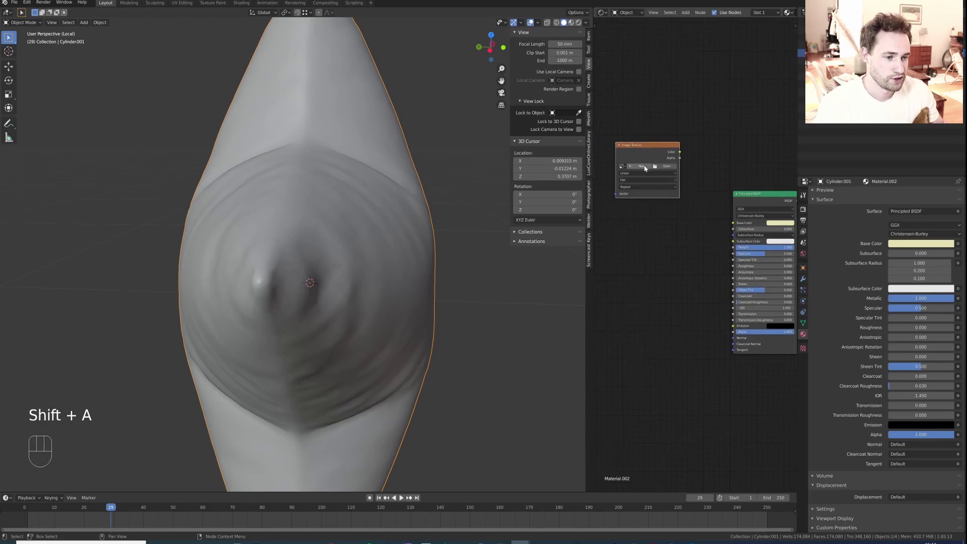
Start a new image in the Image Texture node with width and height both set to 4096 px.
click(639, 166)
drag(661, 187, 660, 197)
text(4096)
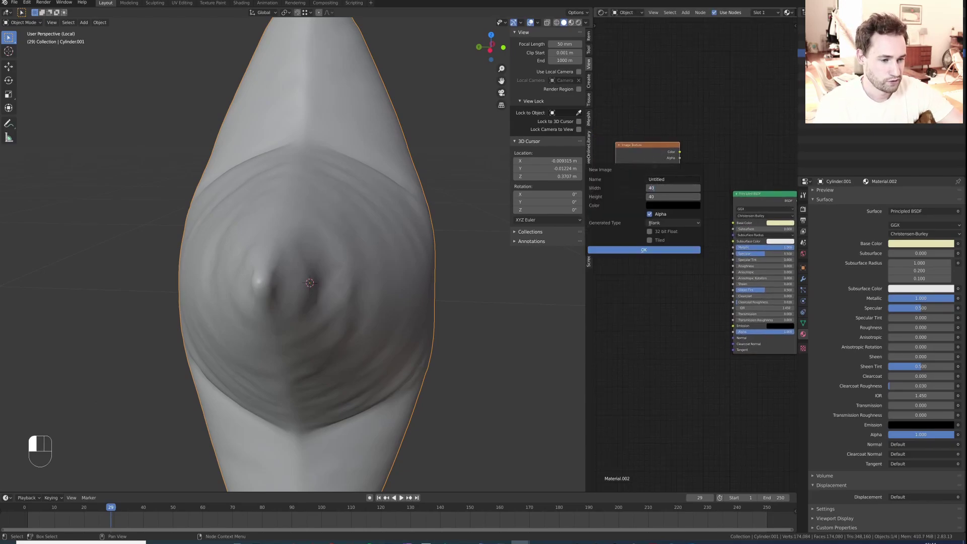
Create a blank 4096 × 4096 px image named BalloonNormalBakeThingLovley in the Image Texture node.
key(Return)
click(660, 179)
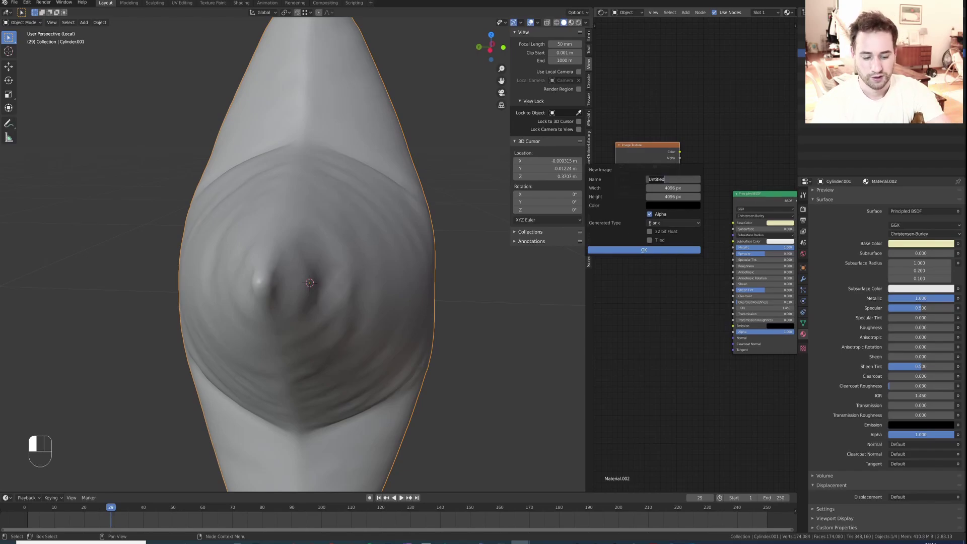
text(BalloonN)
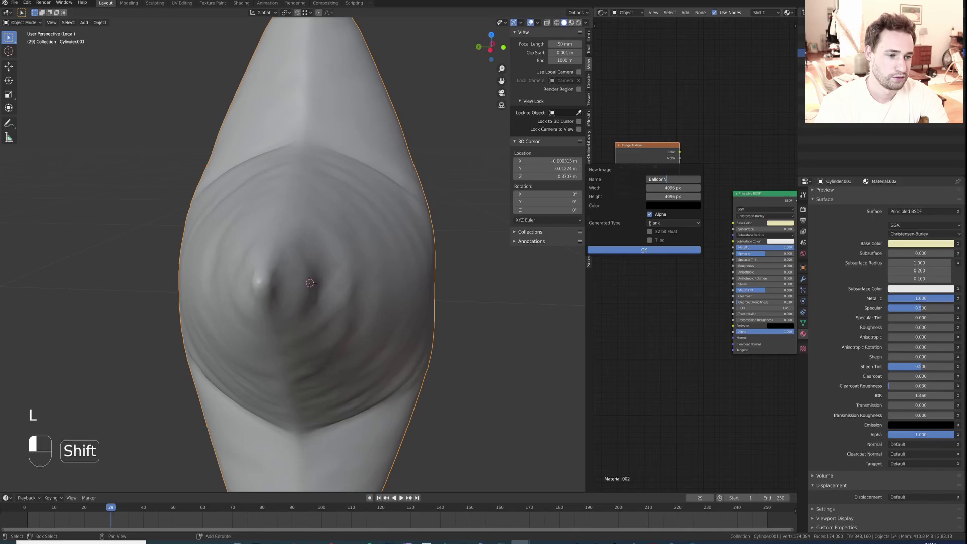
text(ormalBakeThingLovley)
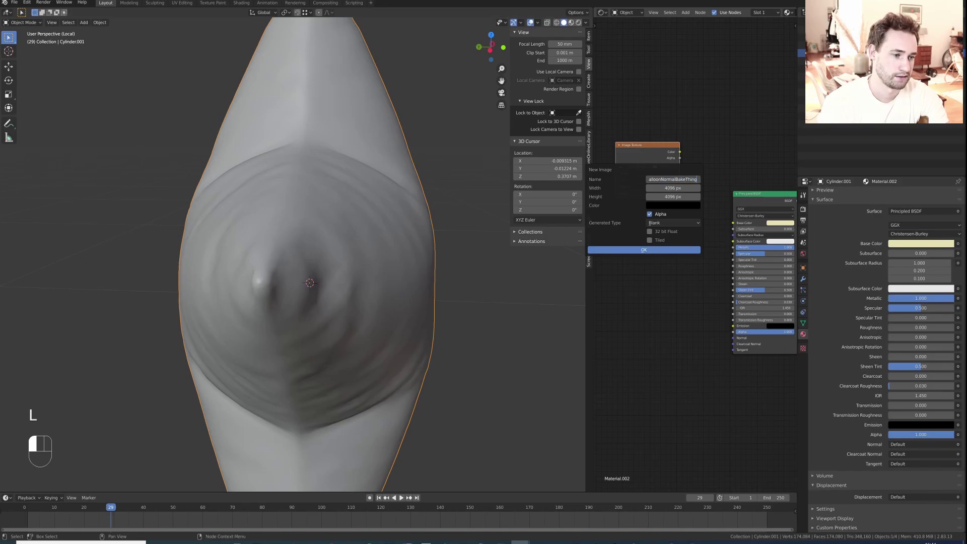
key(Return)
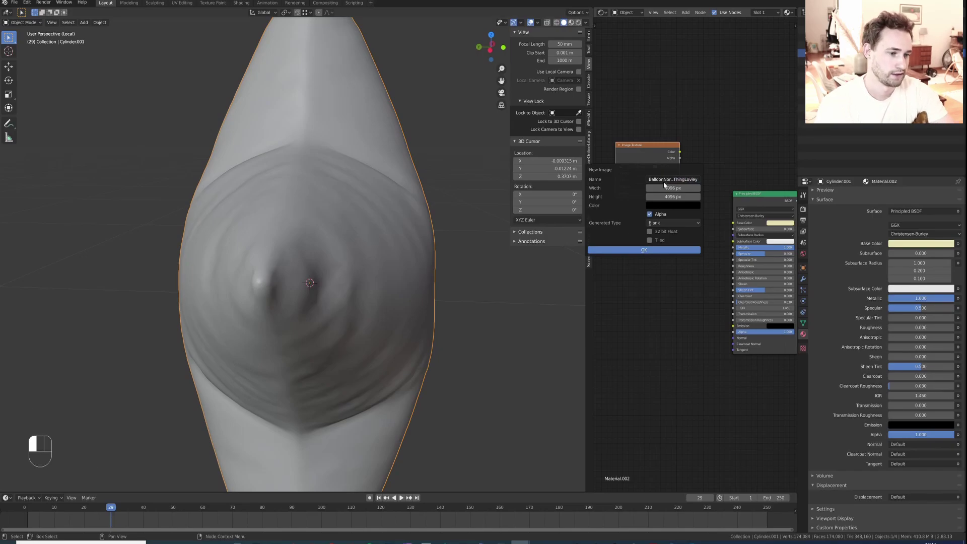
click(650, 250)
Set the Cycles render device of the scene to GPU Compute.
click(804, 209)
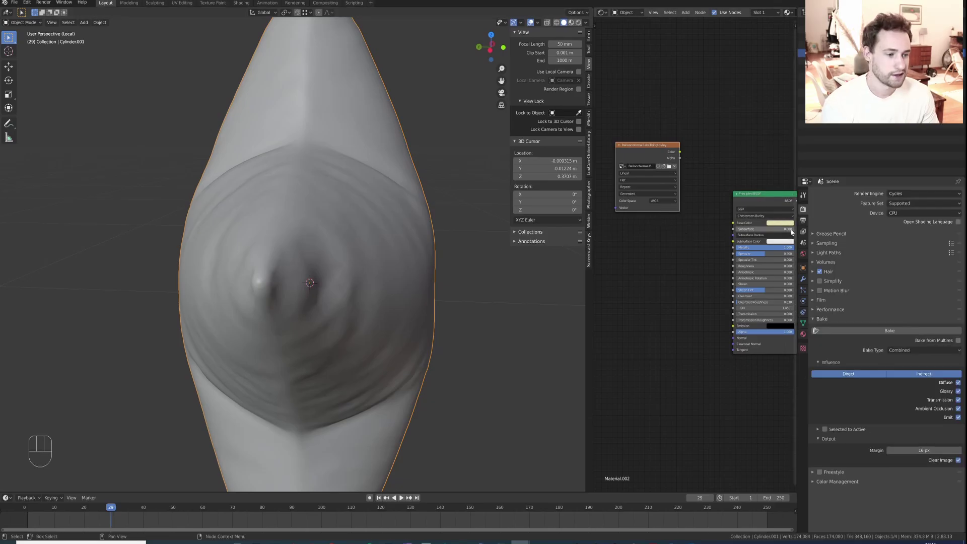
click(817, 319)
click(917, 213)
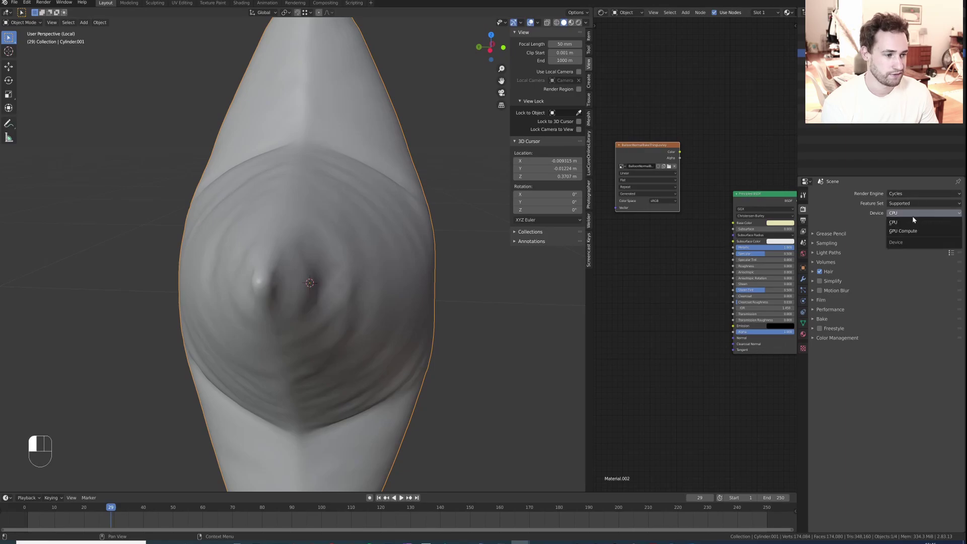
click(908, 228)
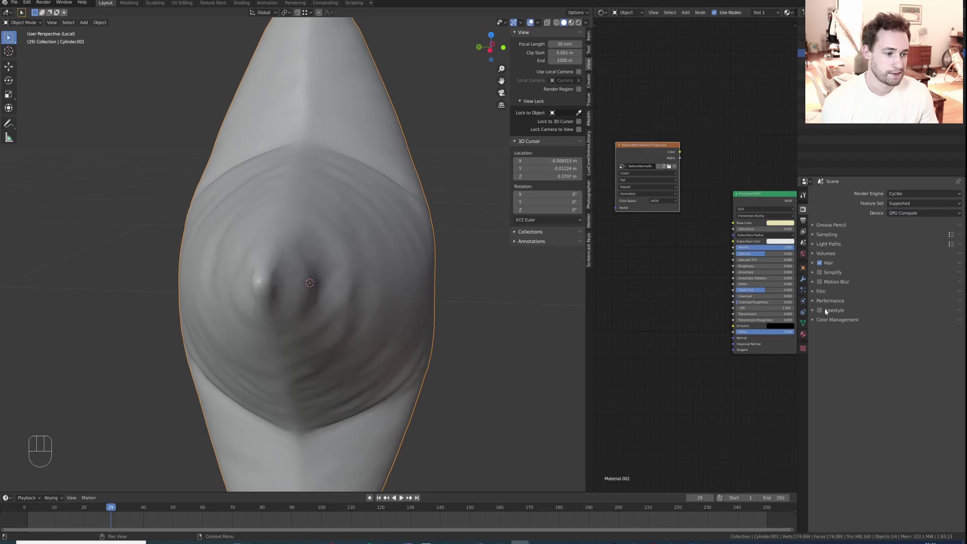
Switch the Cycles render devices in the system preferences to CUDA, and reveal the scene's bake settings.
click(27, 3)
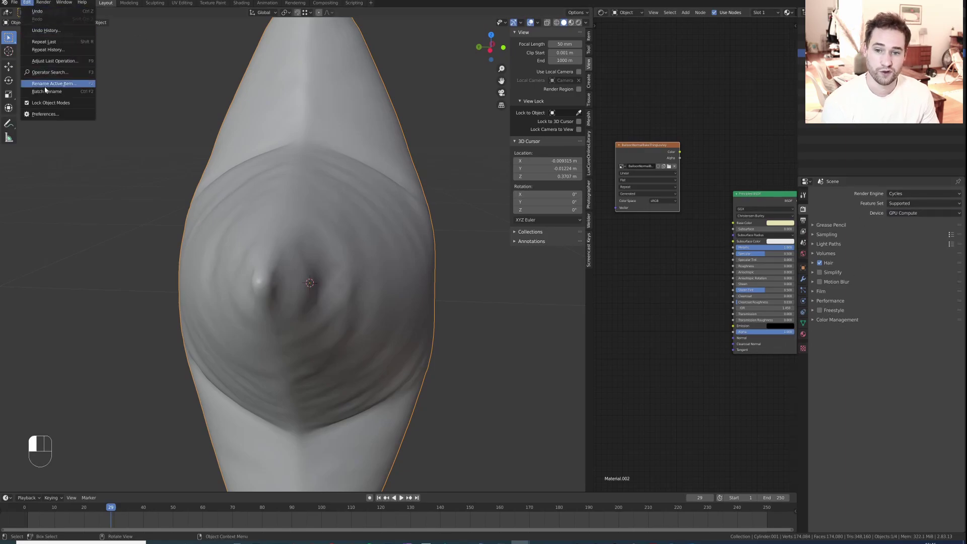
click(45, 115)
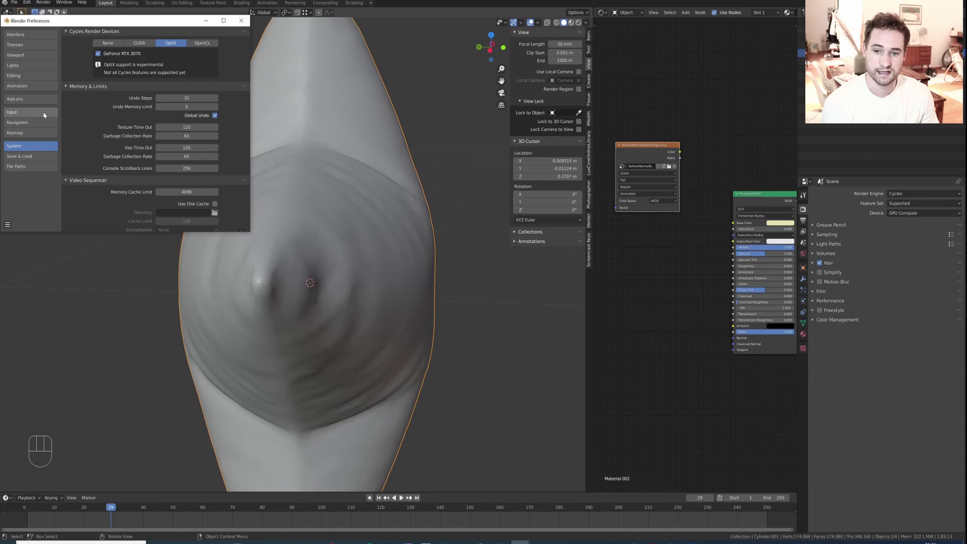
click(147, 43)
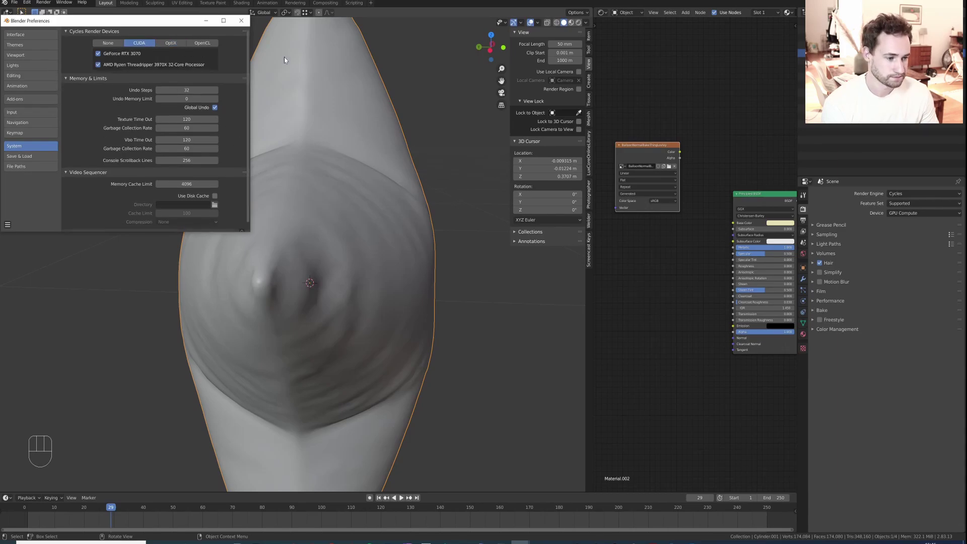
click(817, 311)
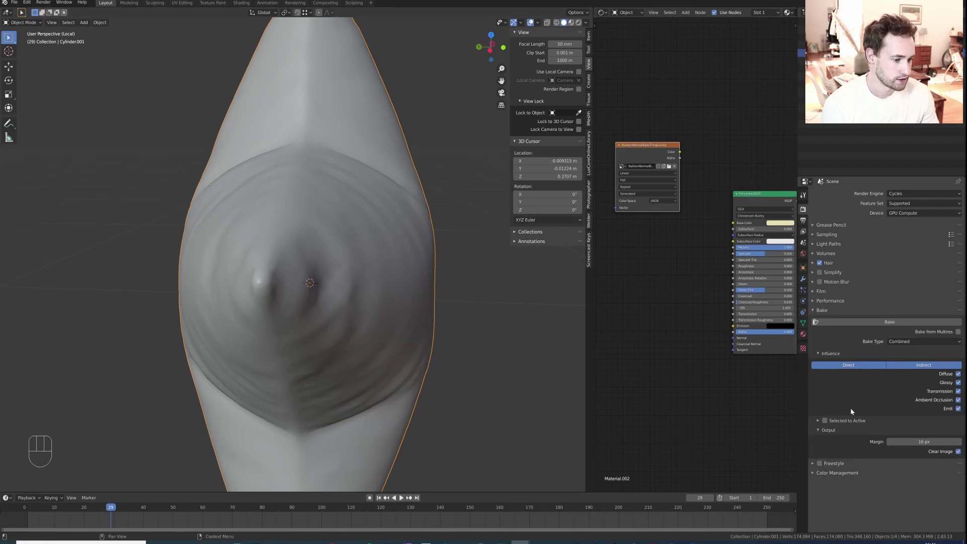
Leave local view to bring back the other objects, and check the smooth star with a cancelled move.
scroll(354, 259, down, 3)
middle_drag(354, 259, 356, 256)
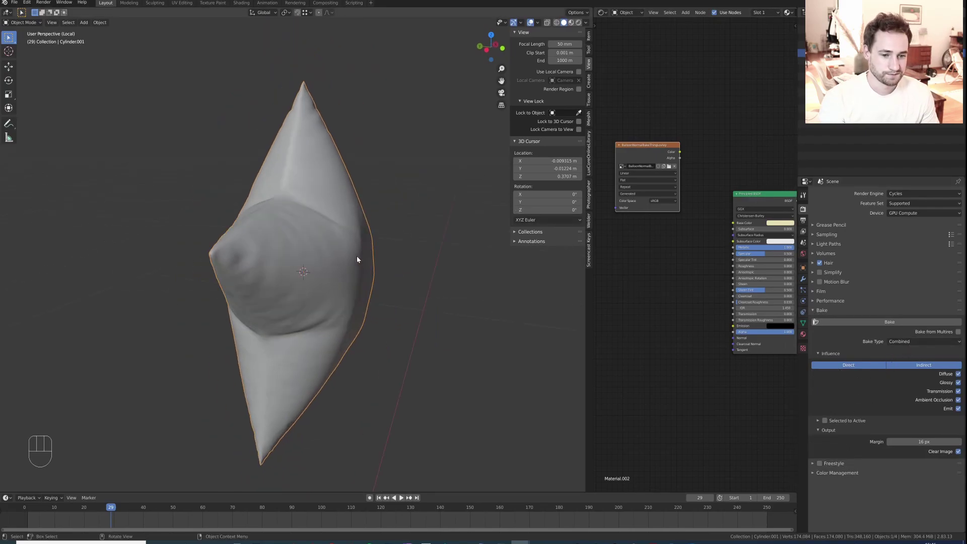
key(KP_Divide)
key(g)
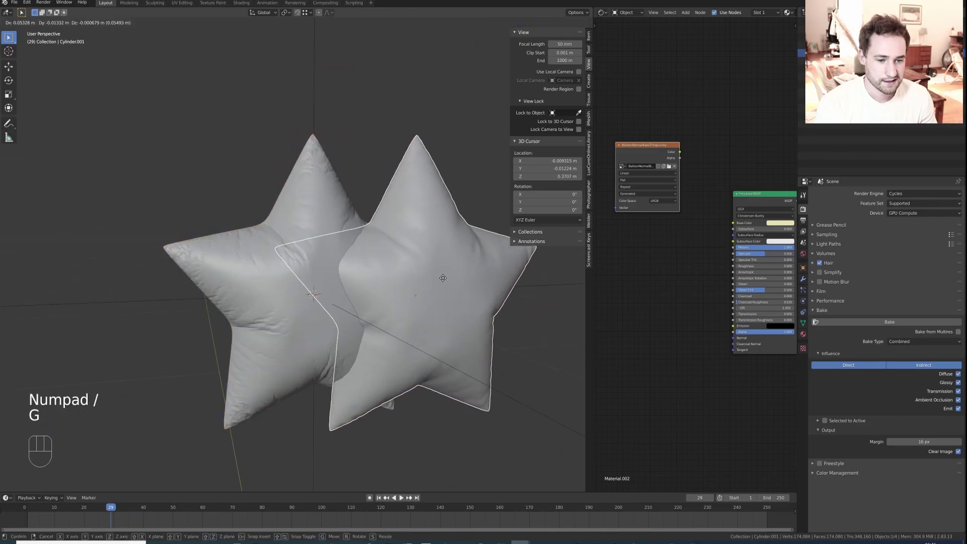
right_click(420, 245)
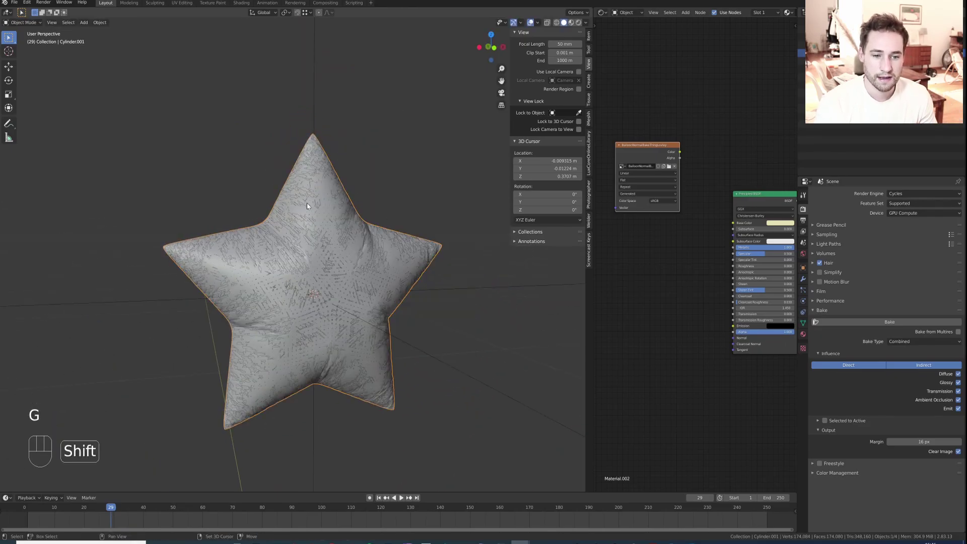
shift+click(350, 276)
key(g)
right_click(373, 252)
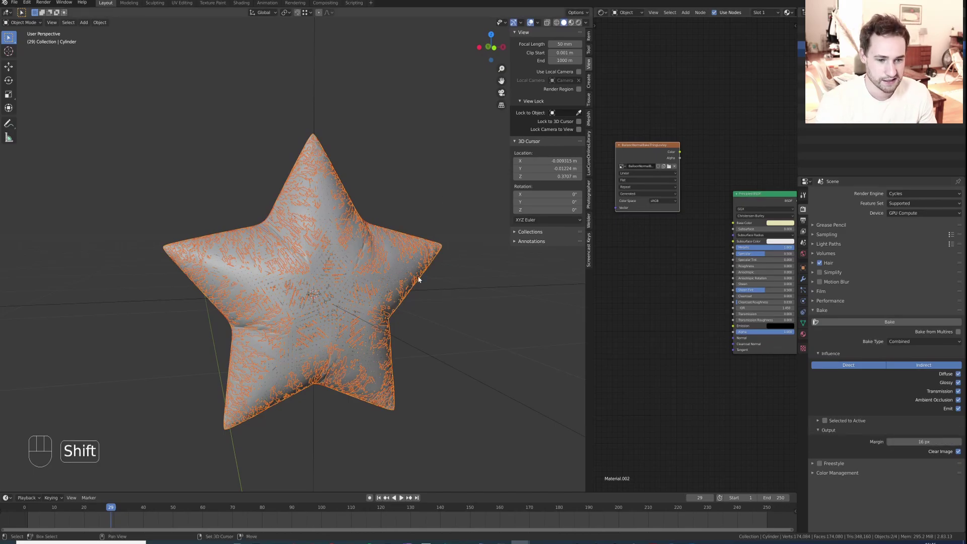
shift+click(404, 262)
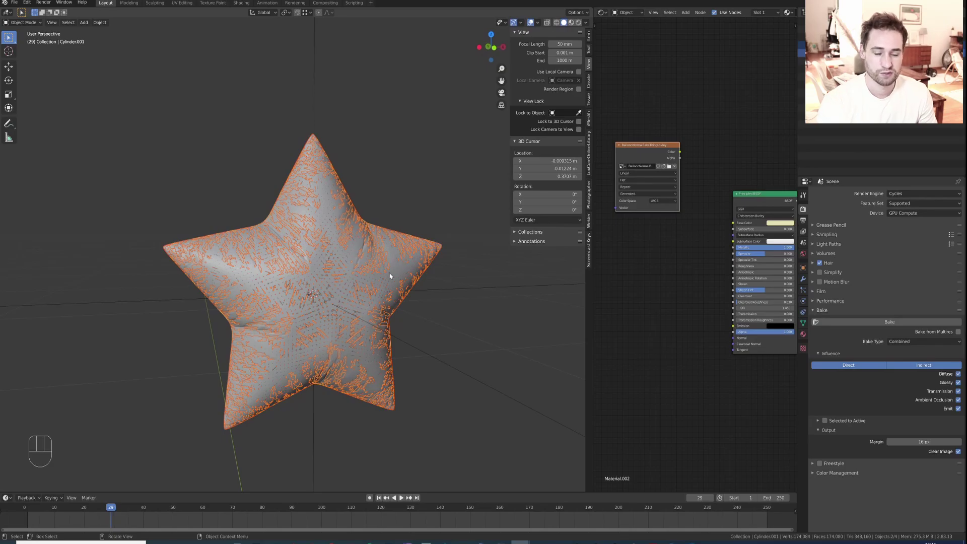
Select the wrinkled star, add the smooth star as the active object, and enable Selected to Active baking.
click(394, 255)
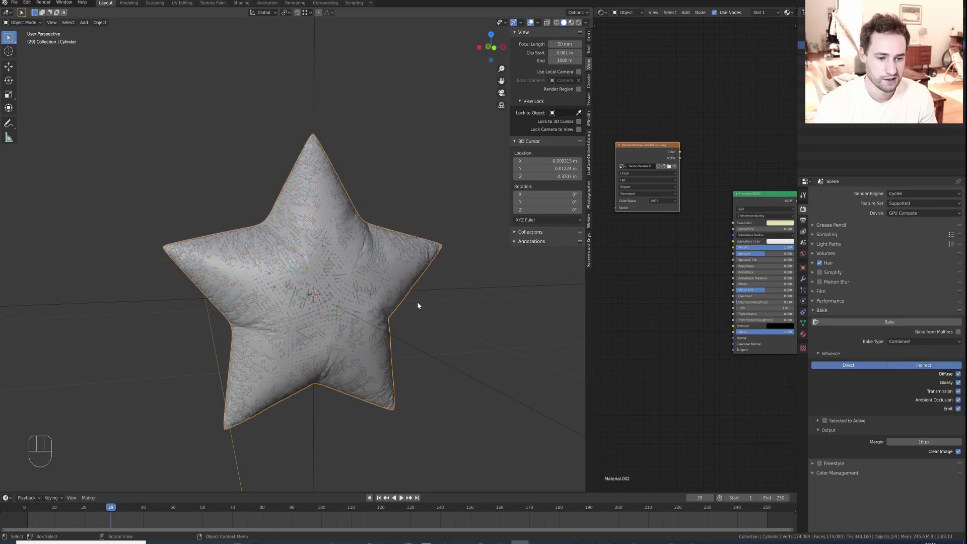
key(g)
right_click(518, 390)
shift+click(404, 279)
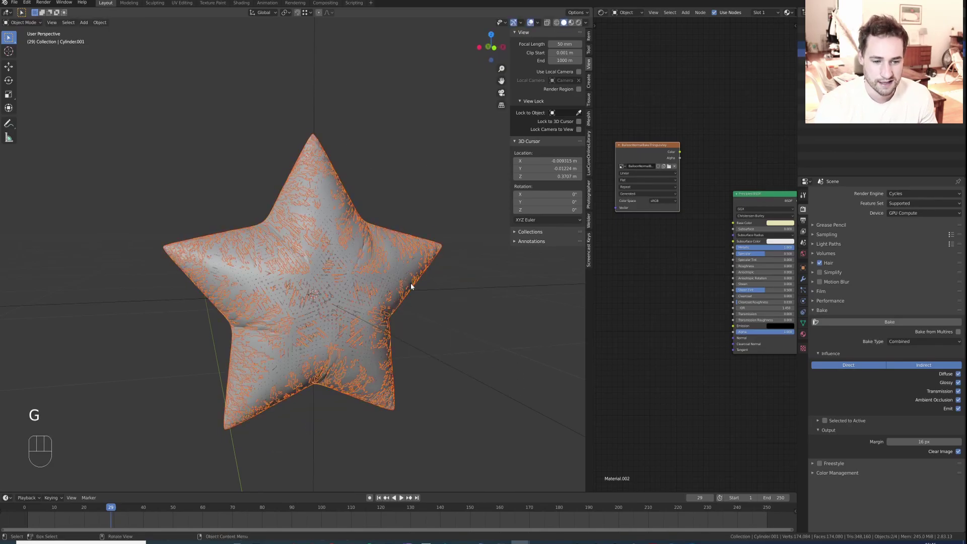
key(g)
right_click(477, 340)
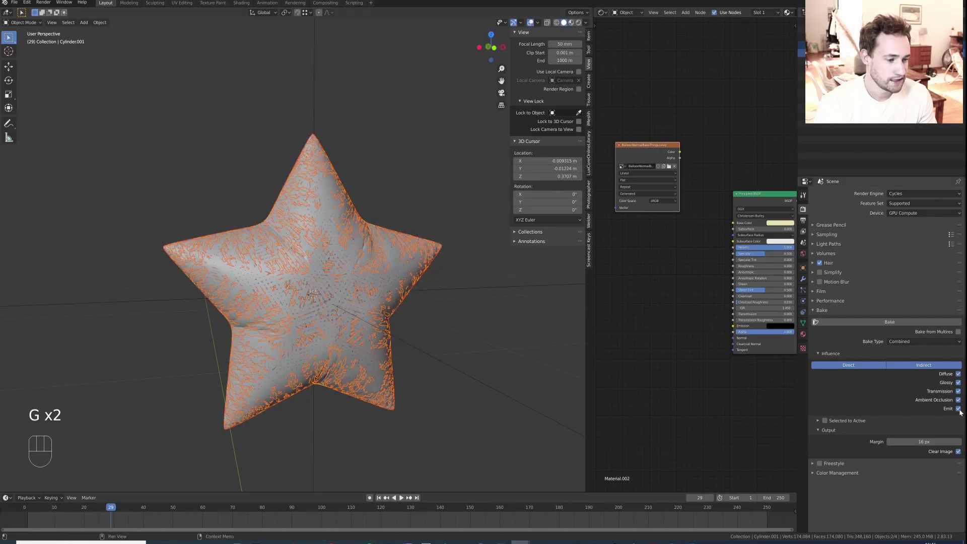
click(824, 421)
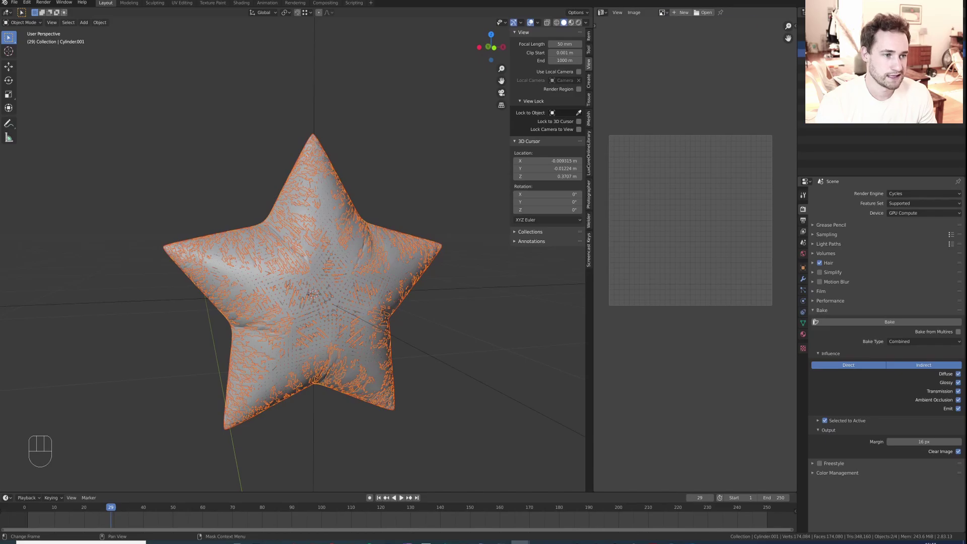
Display the BalloonNormalBakeThingLovley image in the image editor, fit it to view, and widen that editor.
click(663, 12)
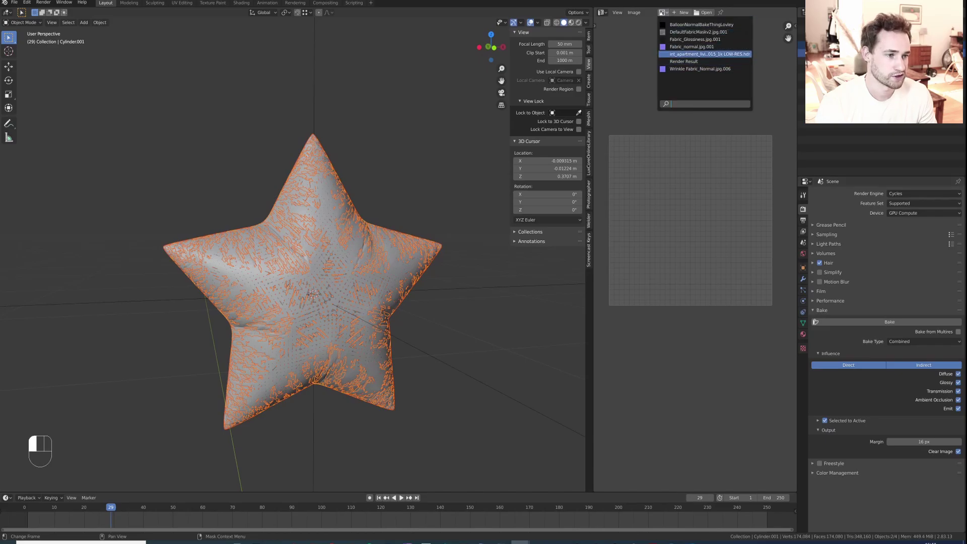
click(687, 25)
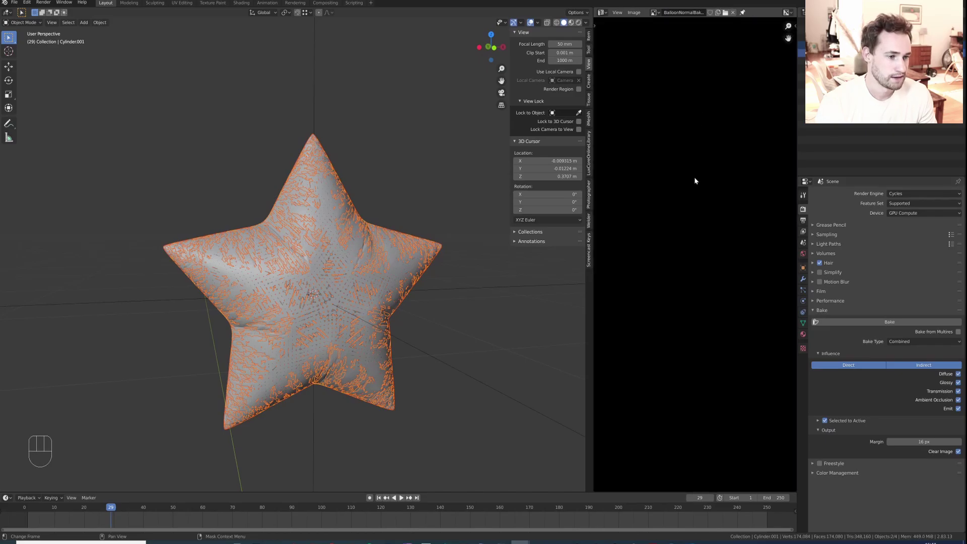
key(Home)
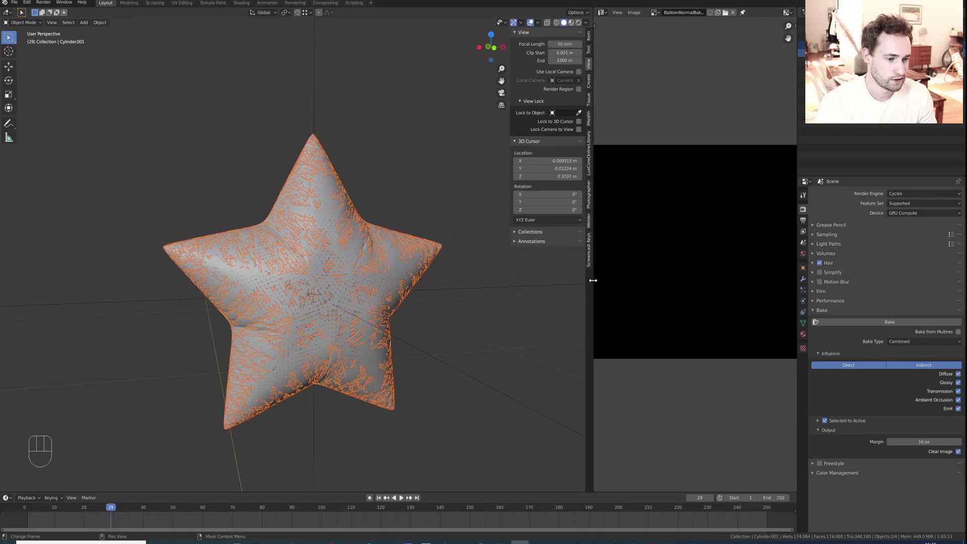
drag(594, 279, 432, 279)
scroll(607, 274, up, 1)
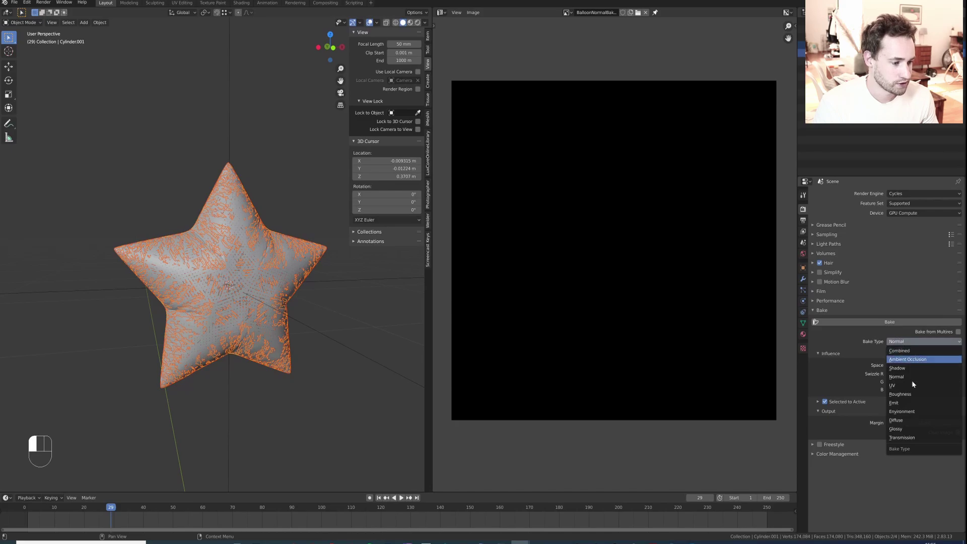
Set the bake type to Normal and bake the wrinkled star's detail into the image.
click(905, 378)
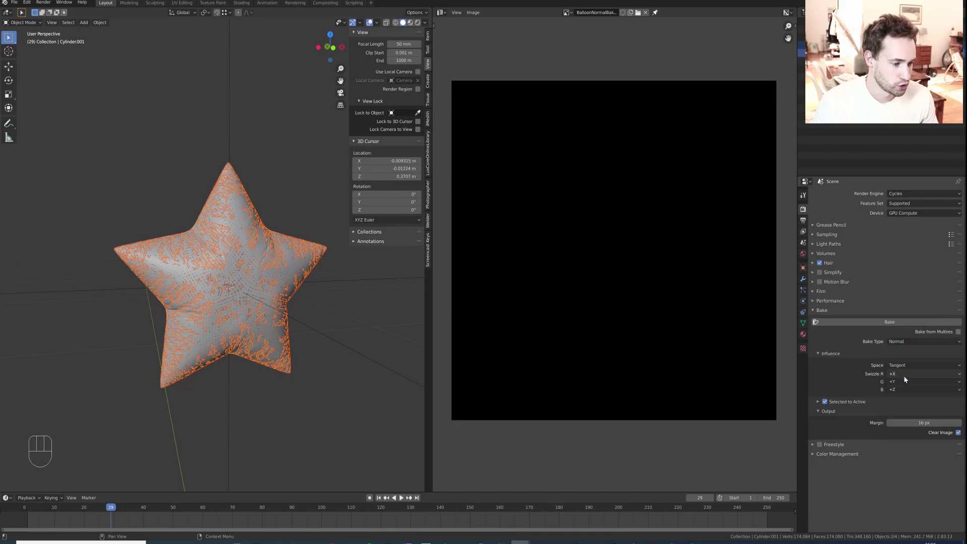
click(871, 322)
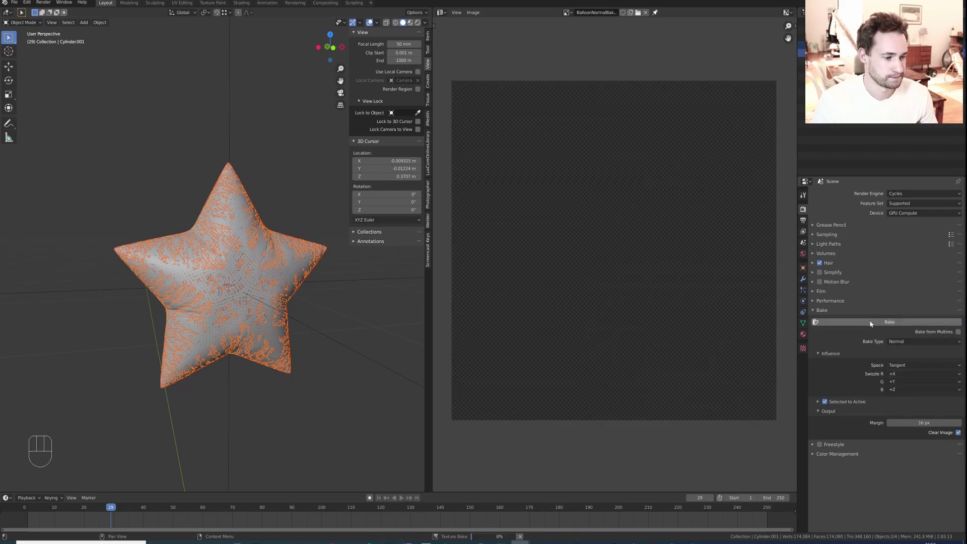
scroll(605, 309, up, 8)
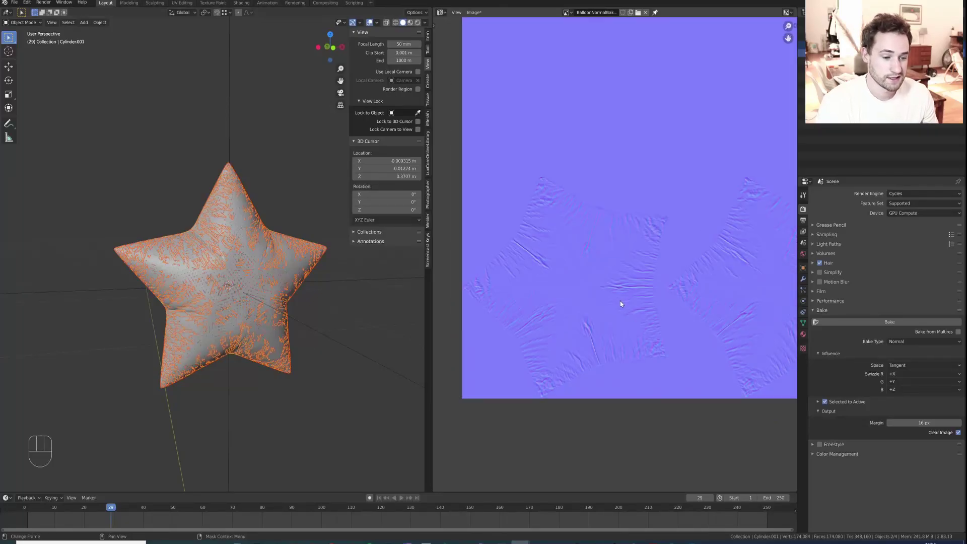
middle_drag(635, 210, 686, 231)
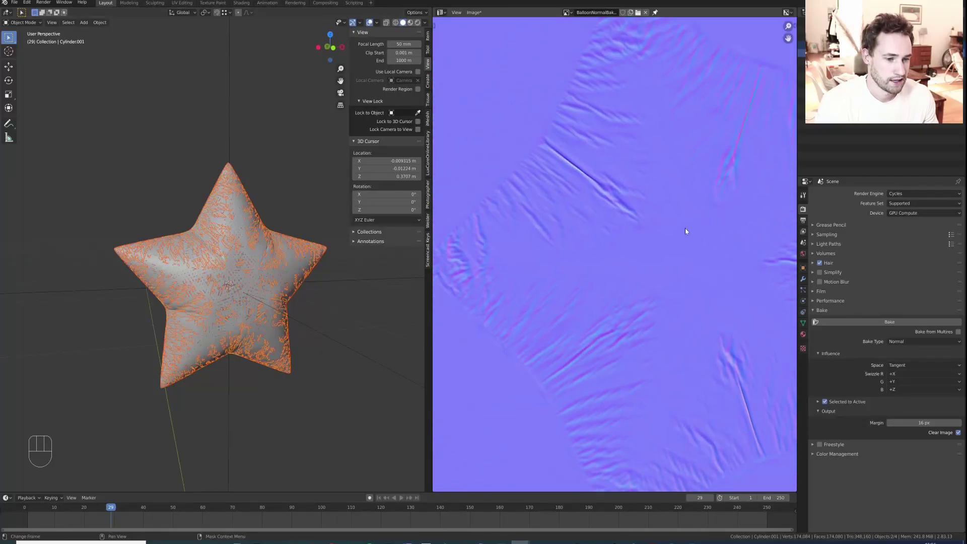
middle_drag(588, 242, 531, 333)
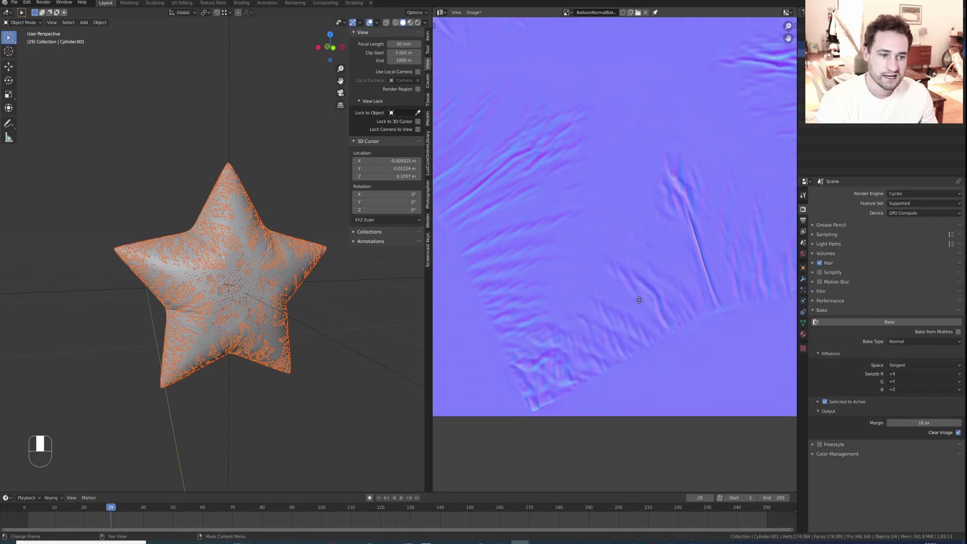
scroll(680, 319, down, 3)
scroll(680, 319, up, 4)
middle_drag(646, 321, 716, 282)
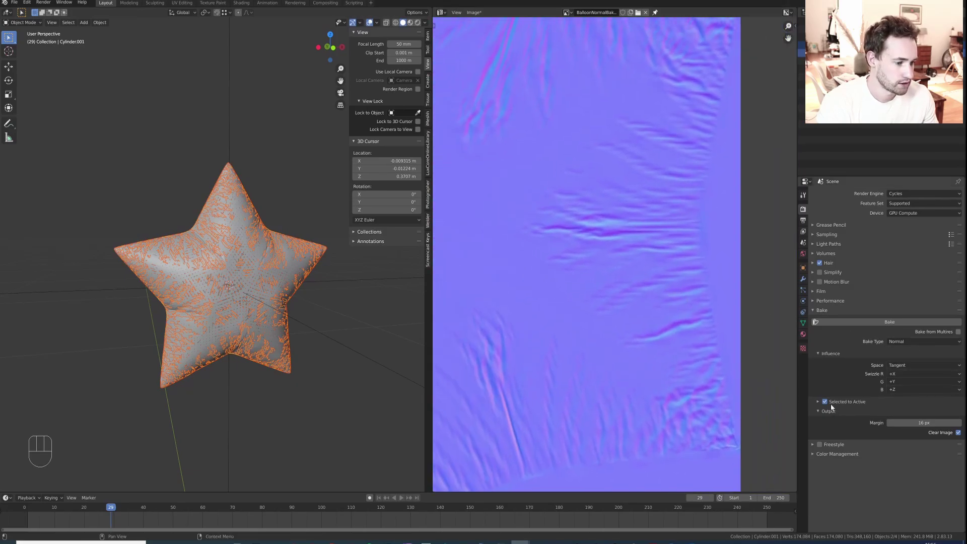
Try the Cage option with its extrusion setting for Selected to Active baking, and turn it back off.
click(818, 402)
click(959, 413)
click(924, 422)
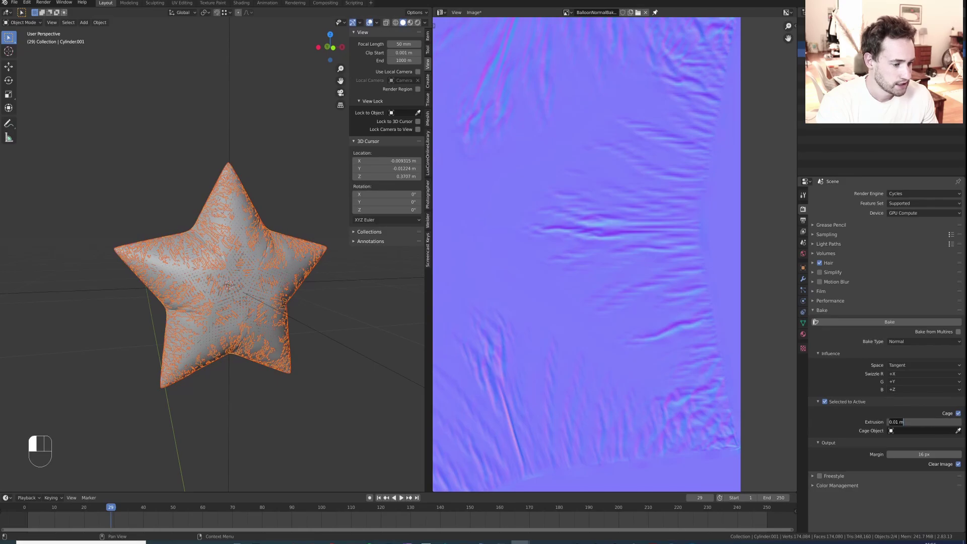
key(Return)
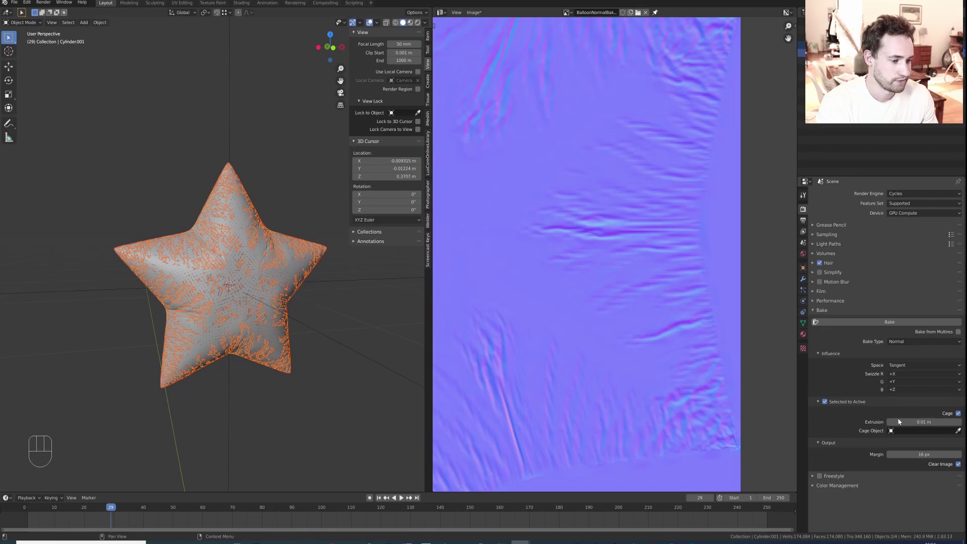
click(950, 415)
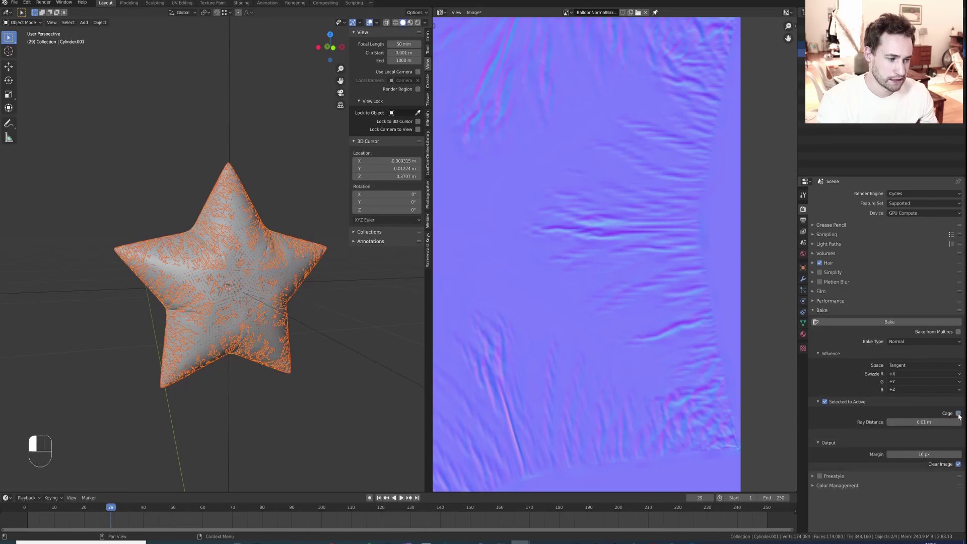
View the whole baked normal map, then select the smooth star and isolate it in local view.
scroll(631, 332, down, 4)
scroll(554, 292, up, 3)
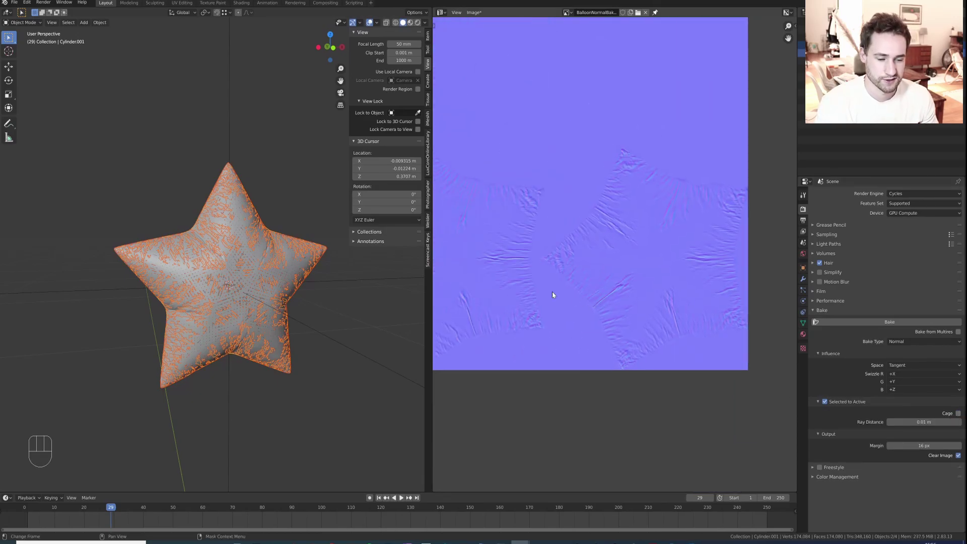
click(246, 237)
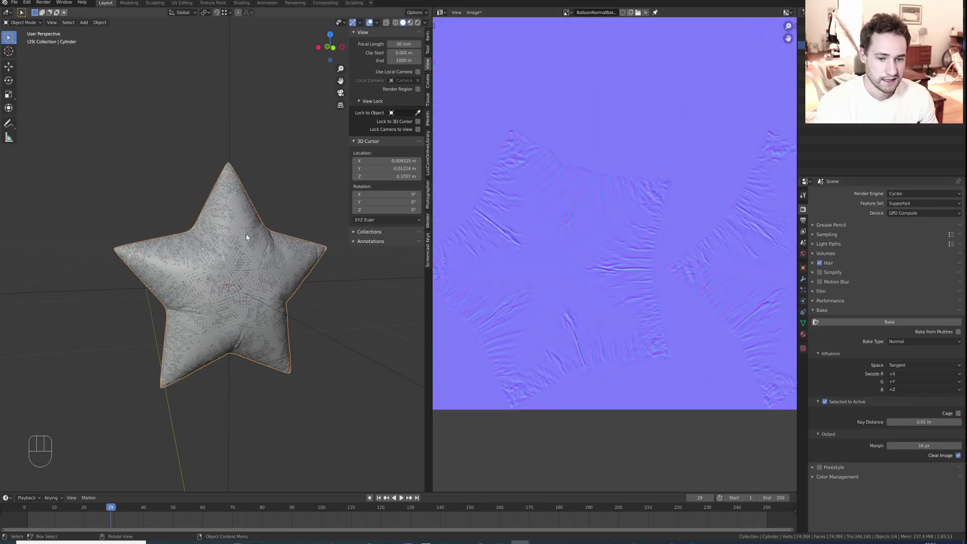
key(KP_Divide)
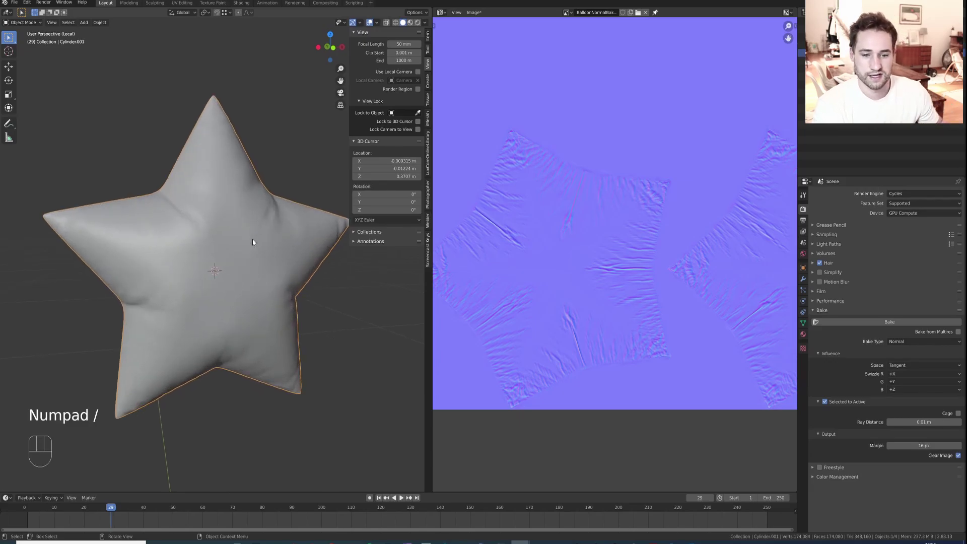
key(g)
Save the baked normal map image.
click(440, 12)
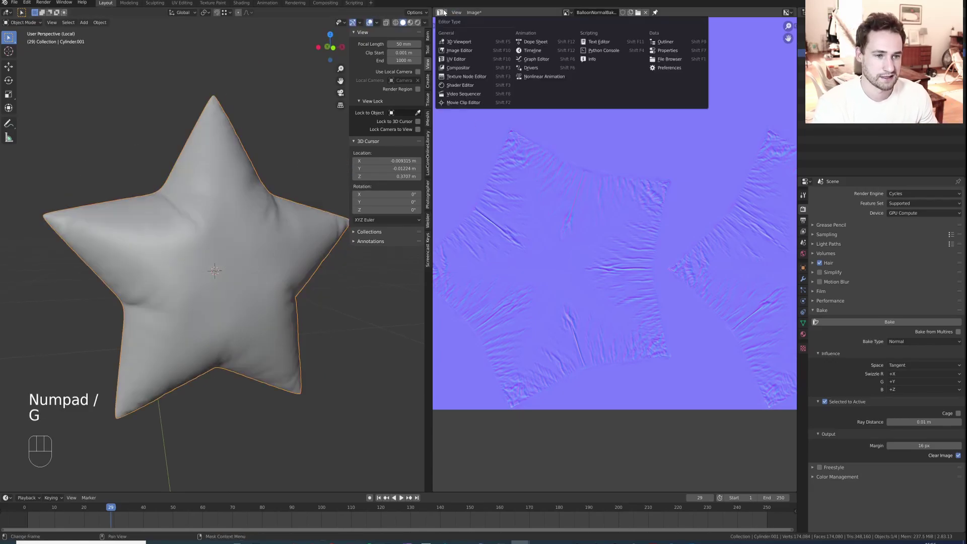
click(474, 12)
click(496, 64)
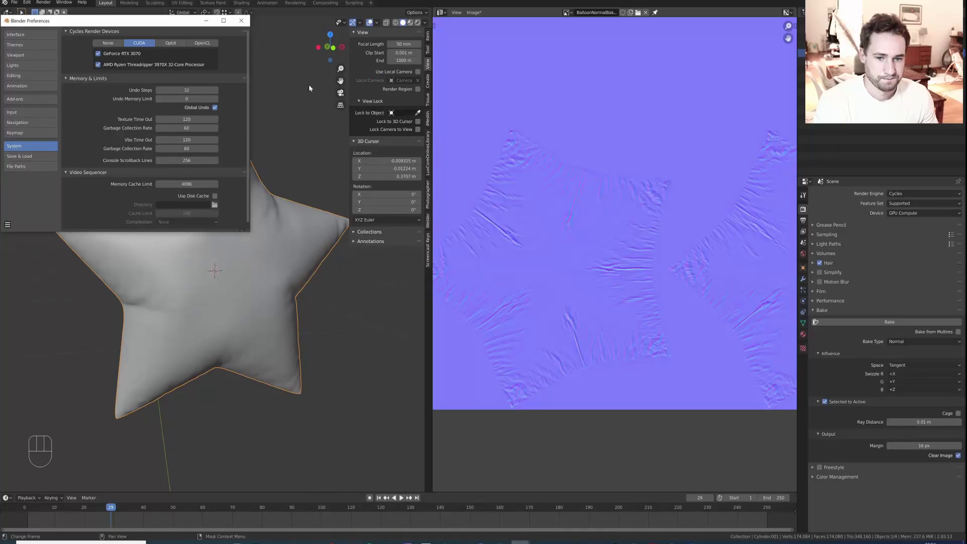
click(241, 21)
Show the smooth star's material in the Shader Editor and set the baked image node's color space to Non-Color.
click(439, 12)
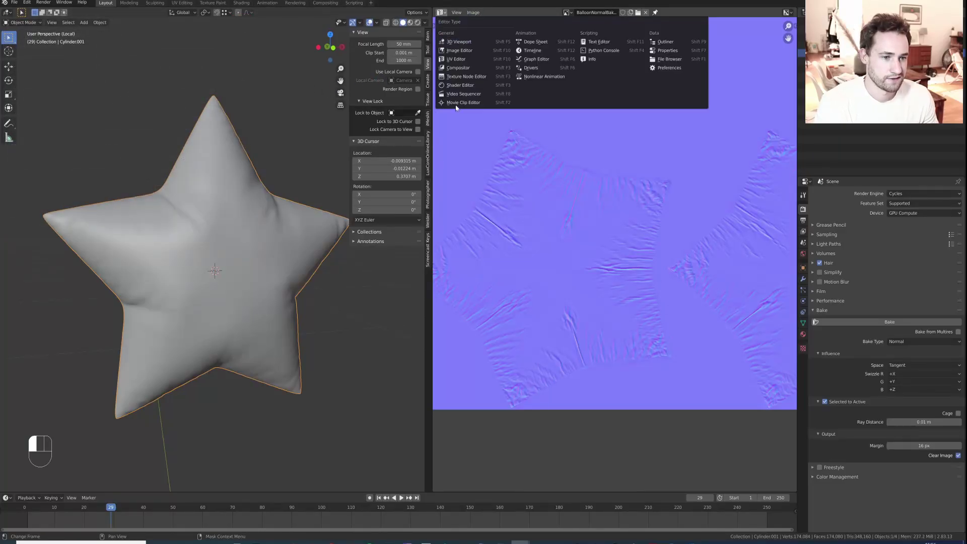
click(462, 86)
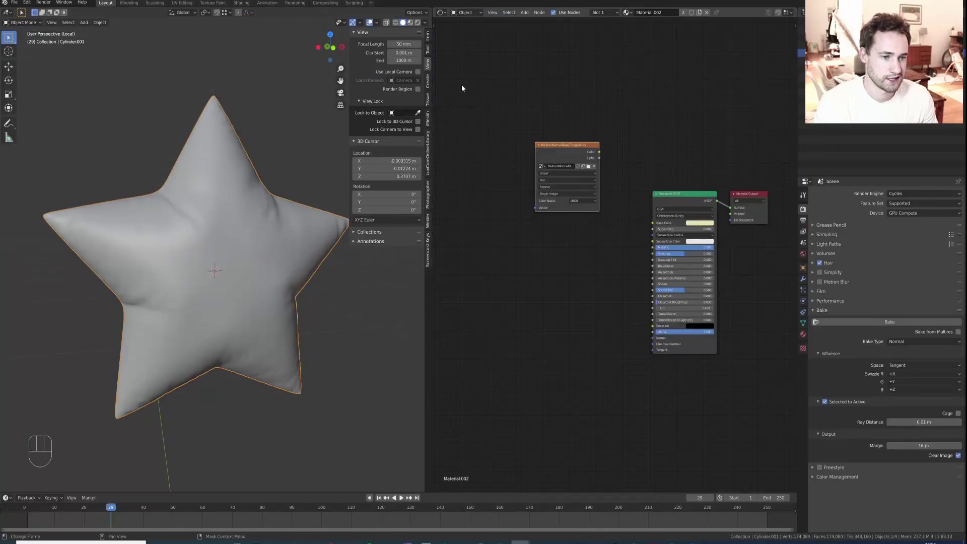
drag(567, 154, 541, 264)
click(556, 309)
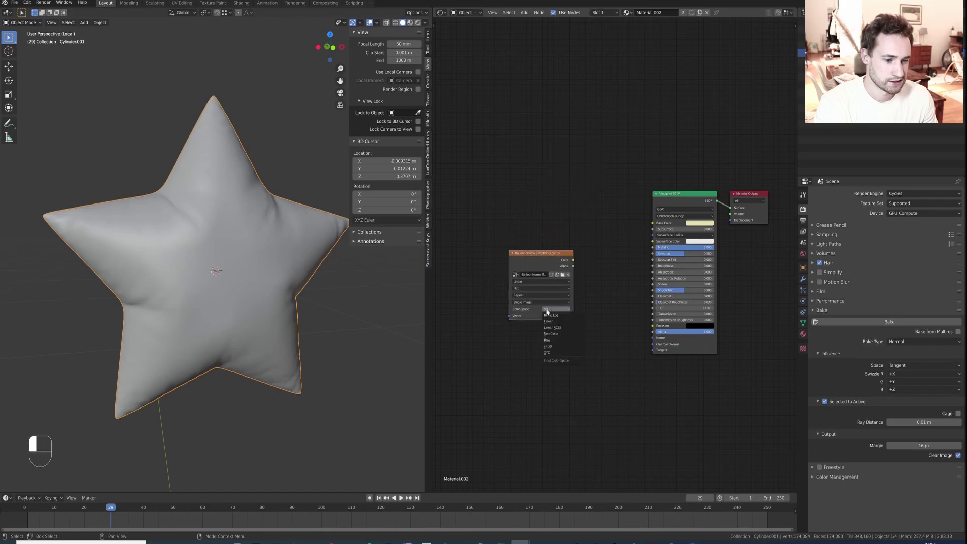
click(556, 334)
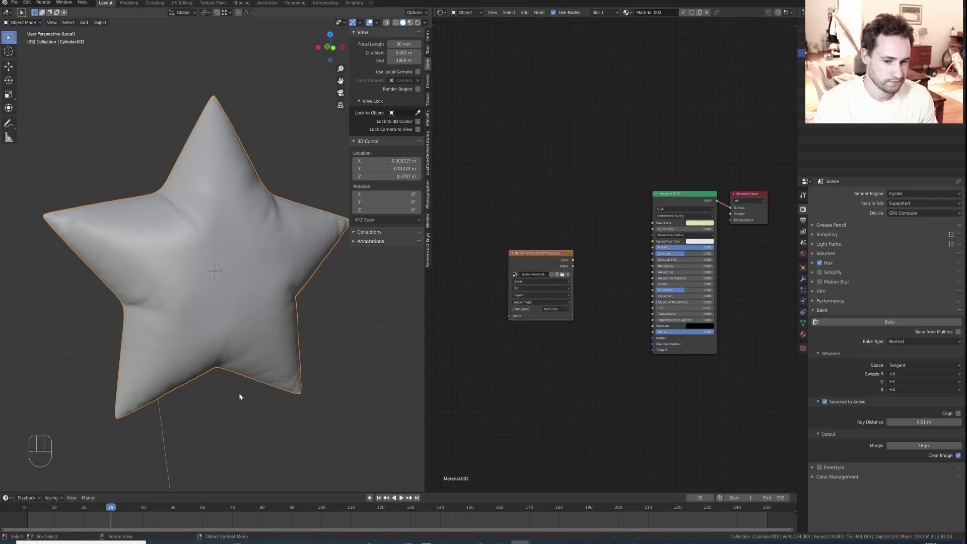
Add a Normal Map node and connect its output to the Principled BSDF's Normal input.
key(shift+a)
click(600, 347)
key(BackSpace)
text(norm)
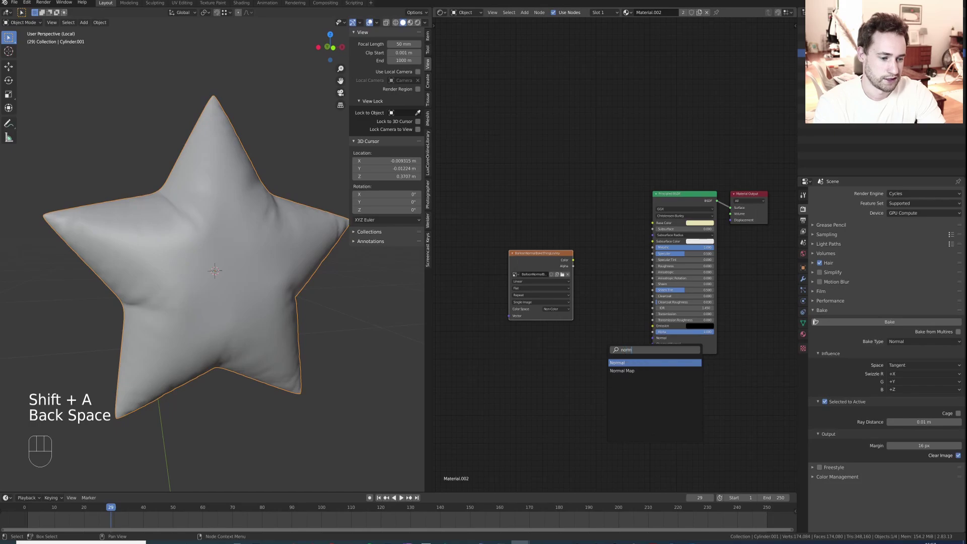
click(622, 371)
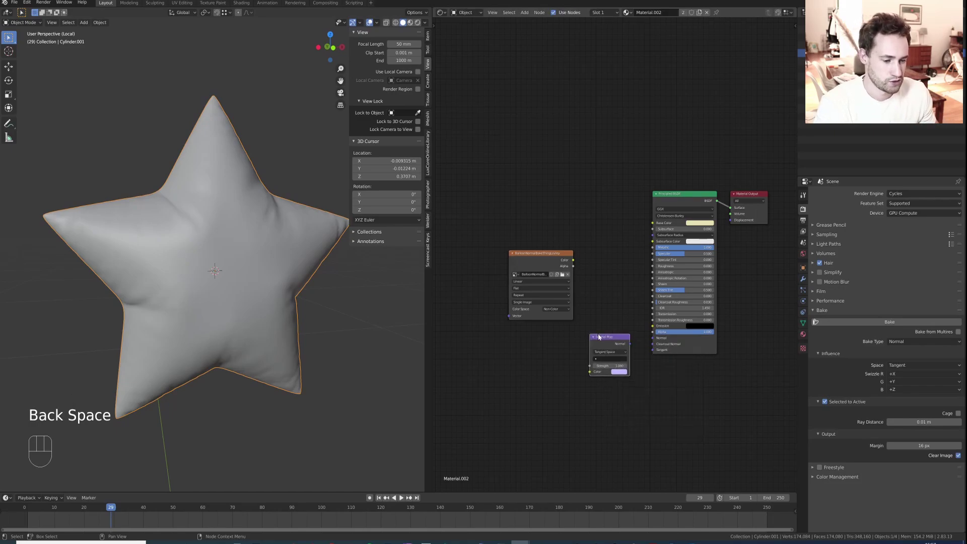
click(635, 343)
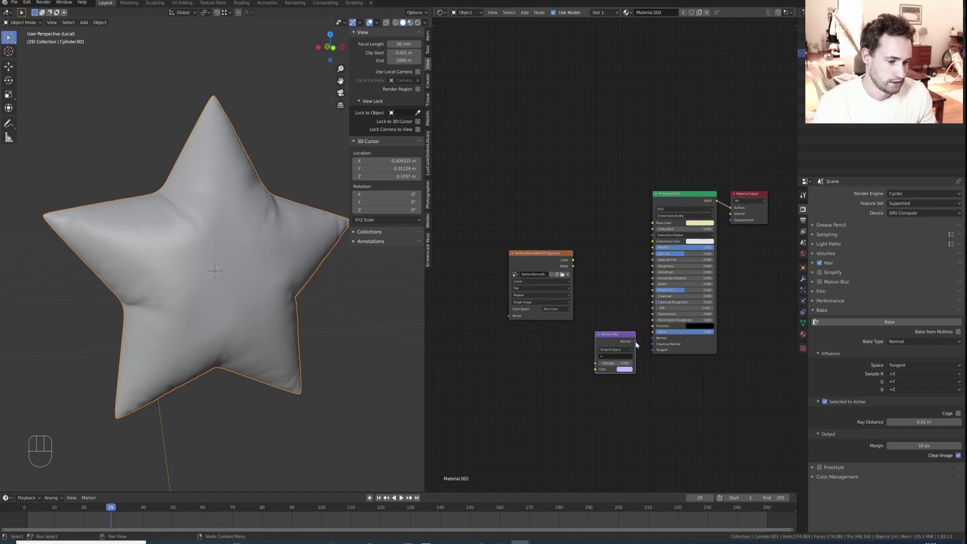
drag(636, 342, 654, 338)
Feed the baked image's color into the Normal Map node and preview the star in Rendered shading with the sidebar hidden.
key(z)
click(311, 261)
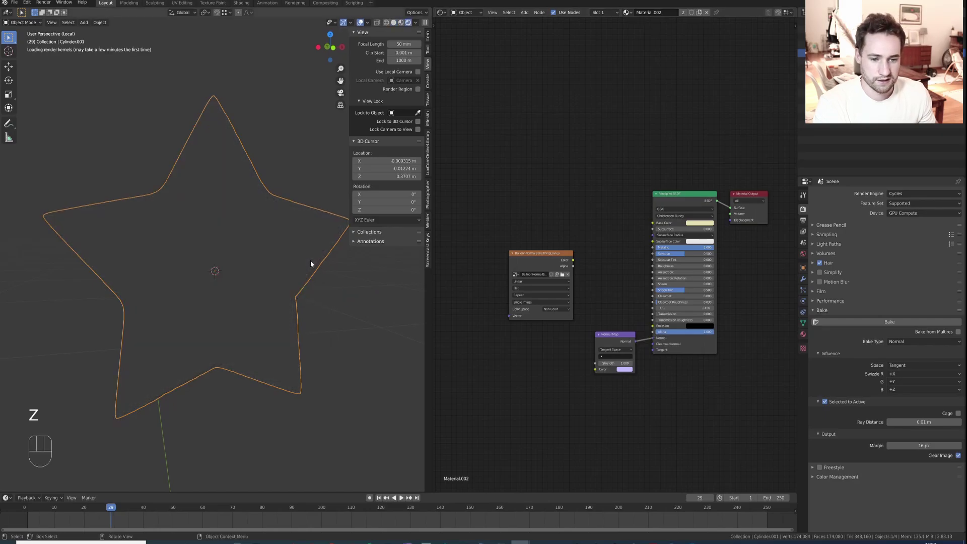
key(n)
drag(541, 253, 596, 370)
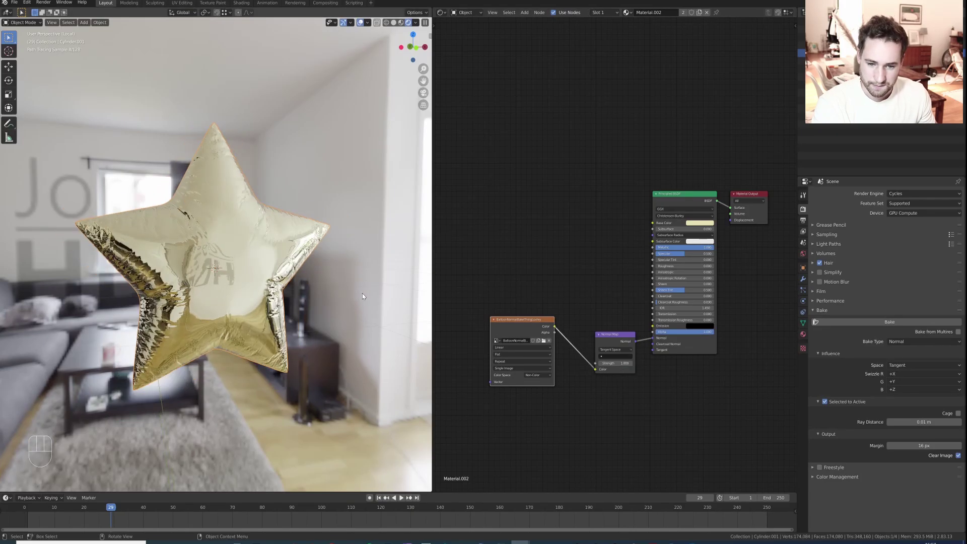
Return to Solid shading, leave local view, and try moving the smooth star up along Z.
key(z)
click(367, 275)
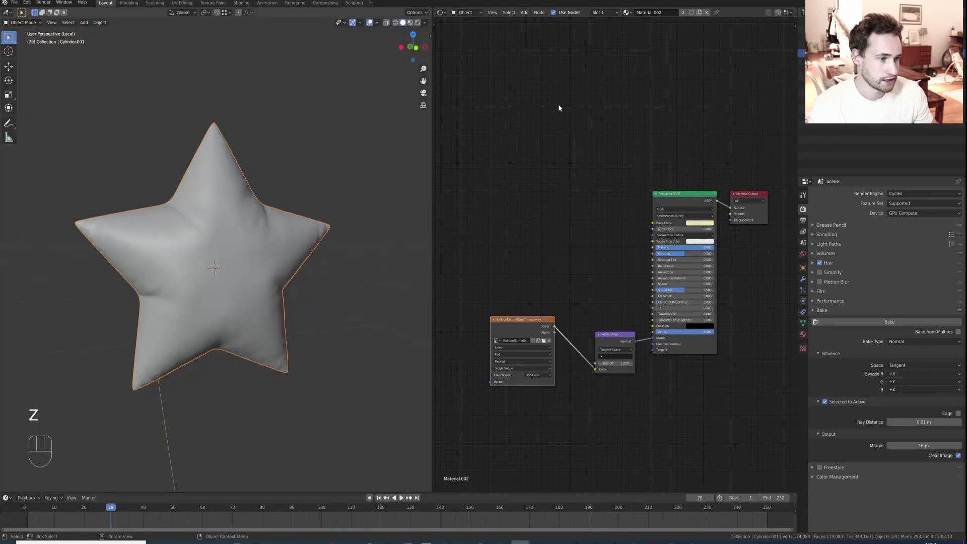
key(KP_Divide)
key(g)
key(z)
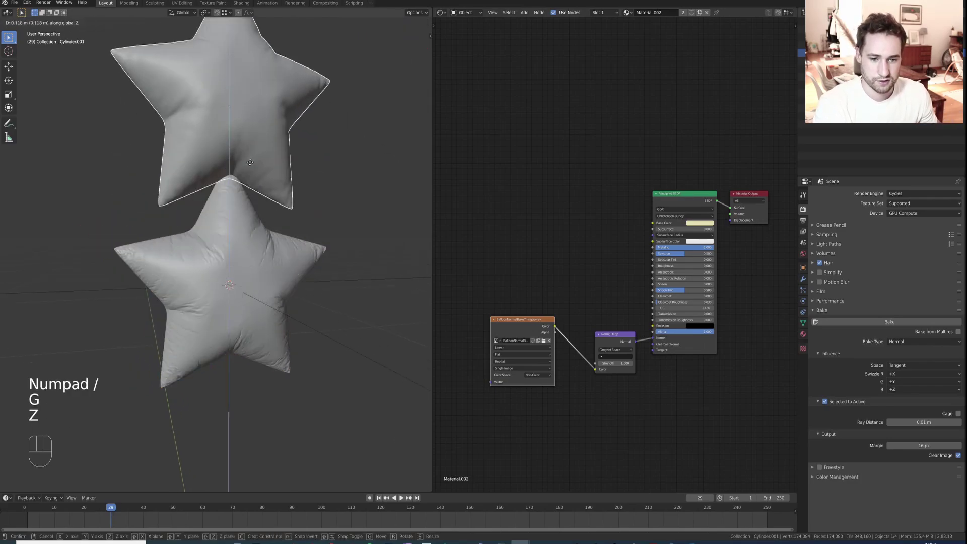
right_click(269, 243)
Move the wrinkled star about 0.12 m up along Z, above the smooth star.
click(269, 244)
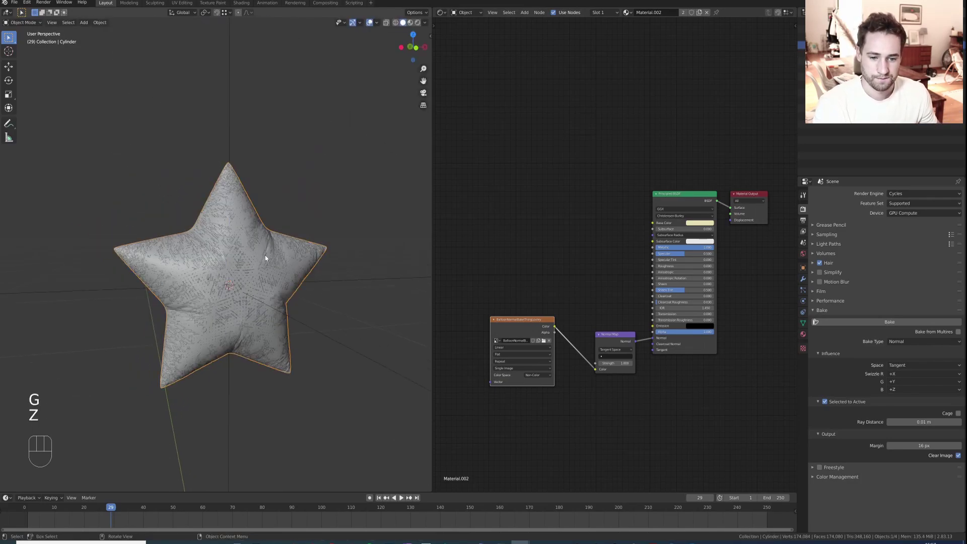
key(g)
key(z)
click(271, 81)
Hide the overlays, switch to orthographic projection, and compare both stars in Rendered shading.
shift+middle_drag(271, 81, 386, 60)
click(370, 23)
key(KP_5)
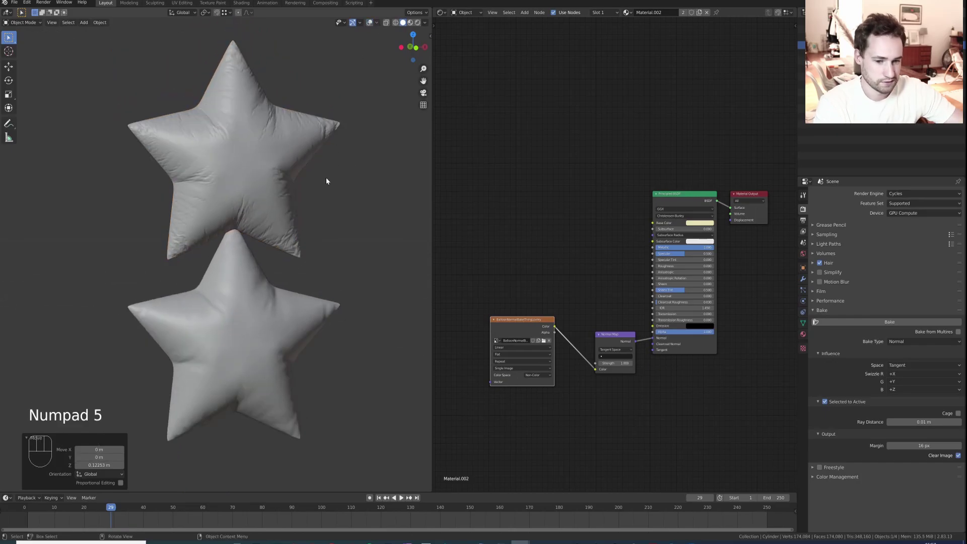
key(z)
click(321, 132)
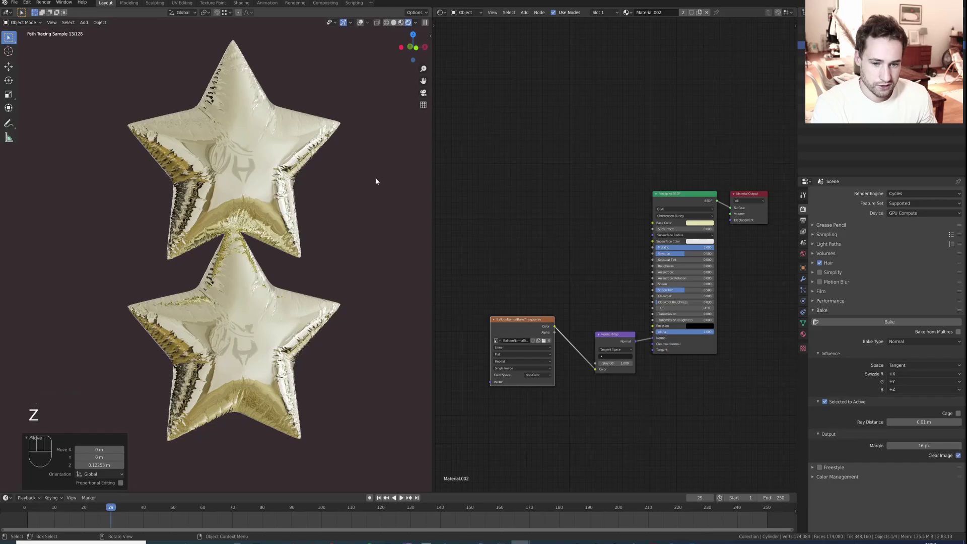
middle_drag(352, 287, 316, 236)
scroll(324, 245, up, 3)
scroll(316, 261, up, 4)
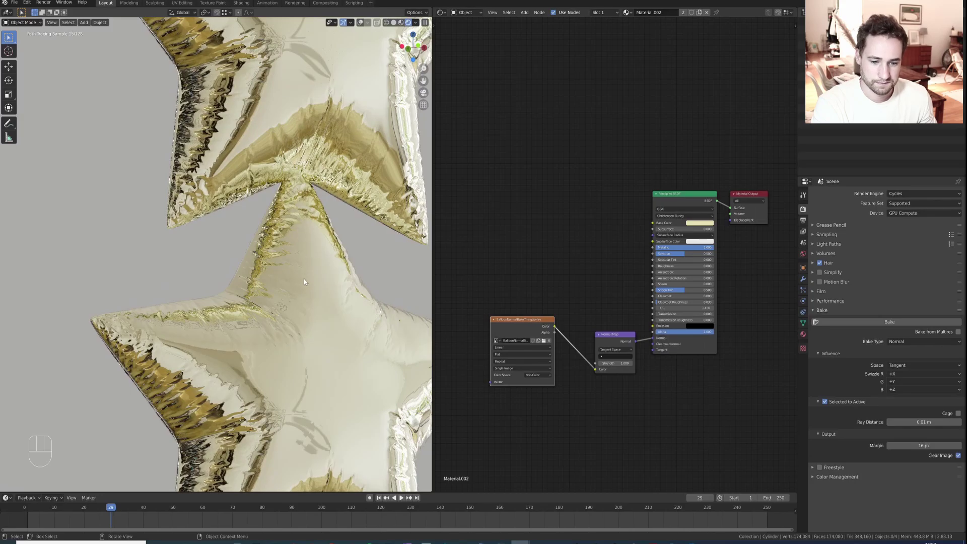
scroll(304, 279, down, 5)
mouse_move(304, 280)
middle_down()
mouse_move(299, 294)
mouse_move(306, 280)
middle_up()
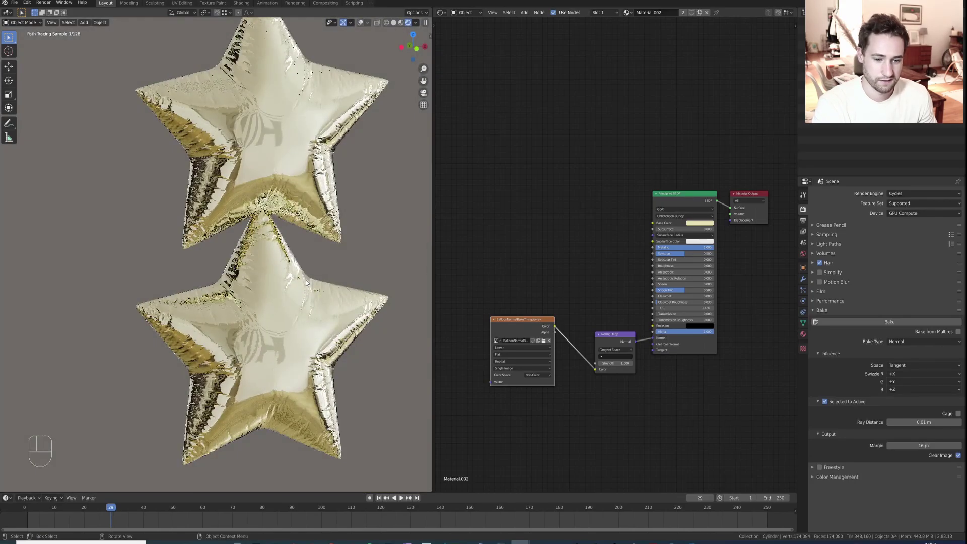
Inspect the smooth star's mesh density in Edit Mode with Solid shading, then return to Object Mode.
click(282, 338)
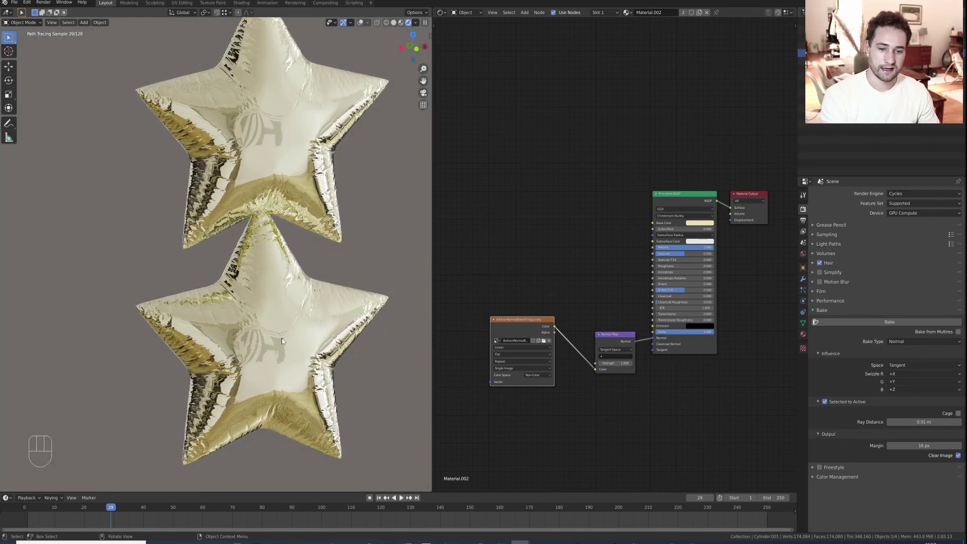
key(Tab)
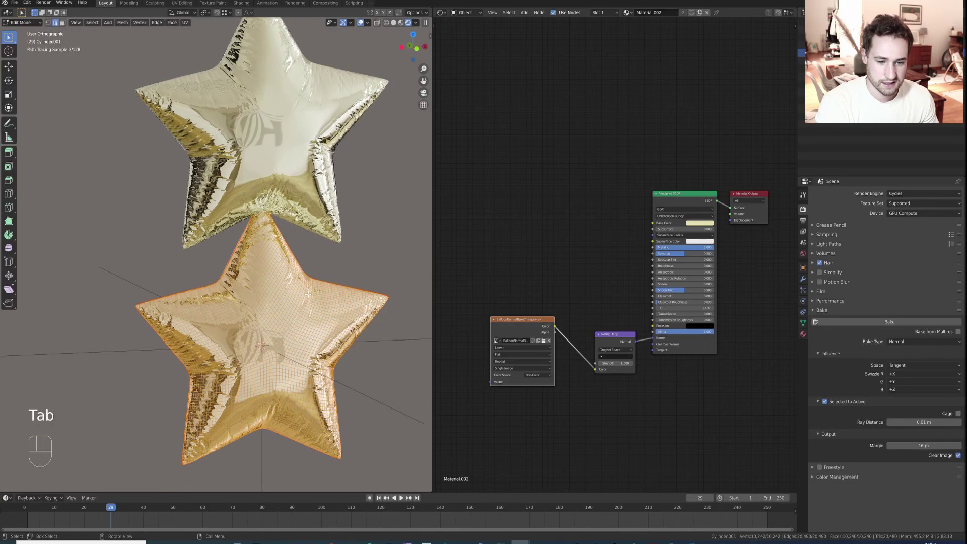
shift+middle_drag(308, 293, 305, 292)
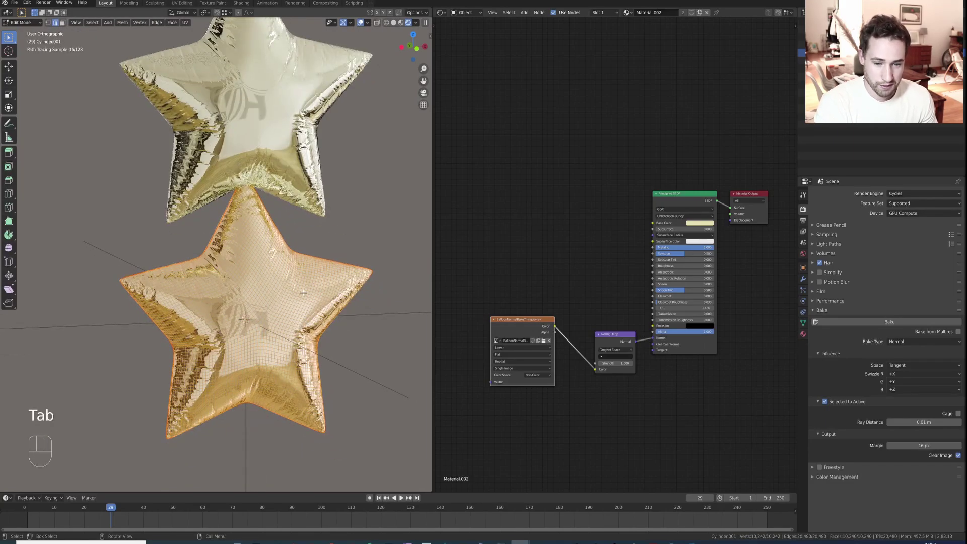
key(z)
click(308, 292)
scroll(291, 279, up, 2)
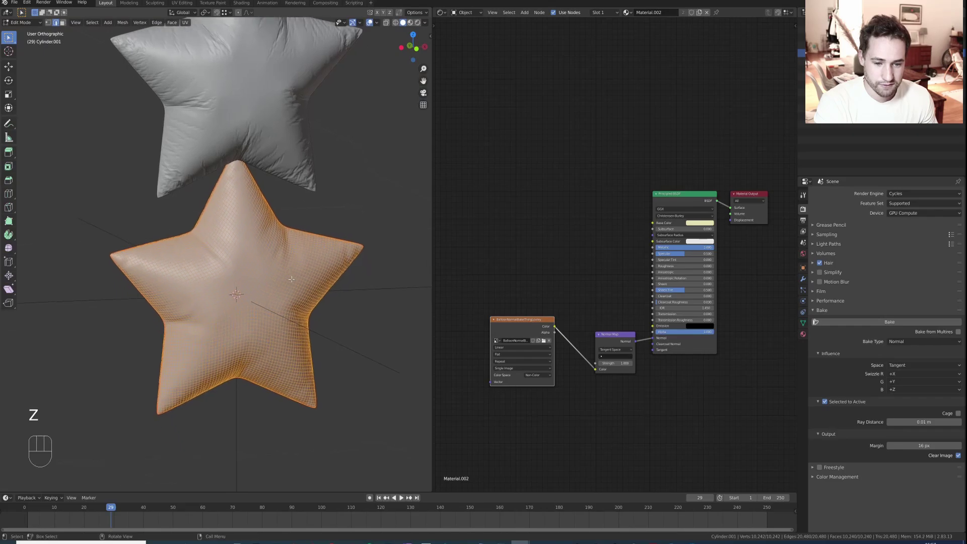
key(Tab)
Duplicate the smooth star and place the copy about 0.15 m along X.
scroll(295, 282, down, 5)
key(shift+d)
key(x)
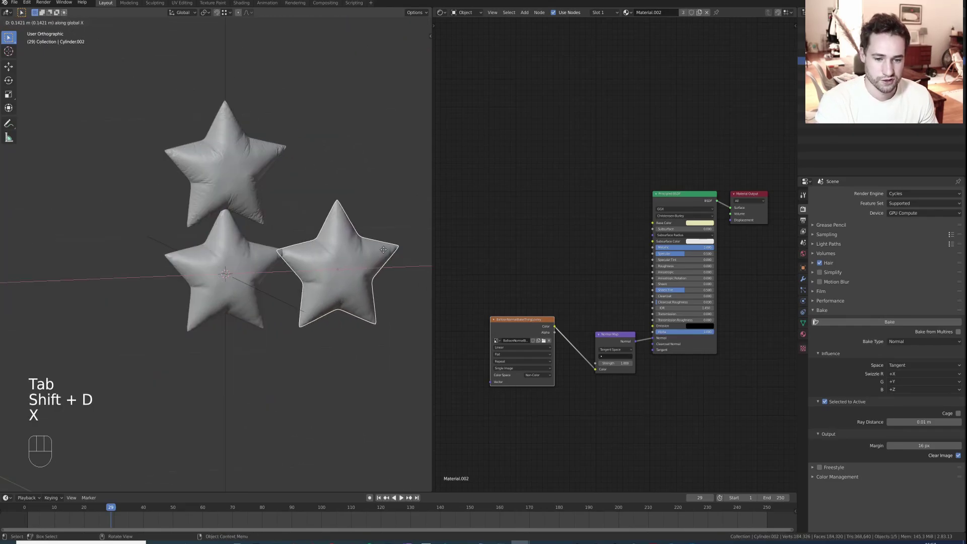
click(391, 248)
scroll(225, 218, up, 3)
shift+middle_drag(225, 218, 297, 233)
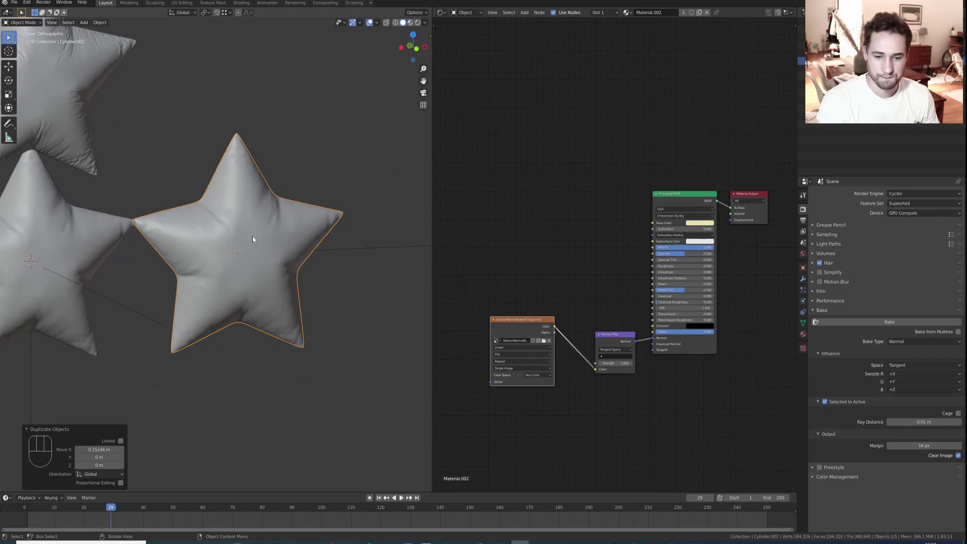
key(g)
key(x)
Reduce the duplicated star's whole mesh with Un-Subdivide and return to Object Mode.
key(Tab)
scroll(271, 248, up, 3)
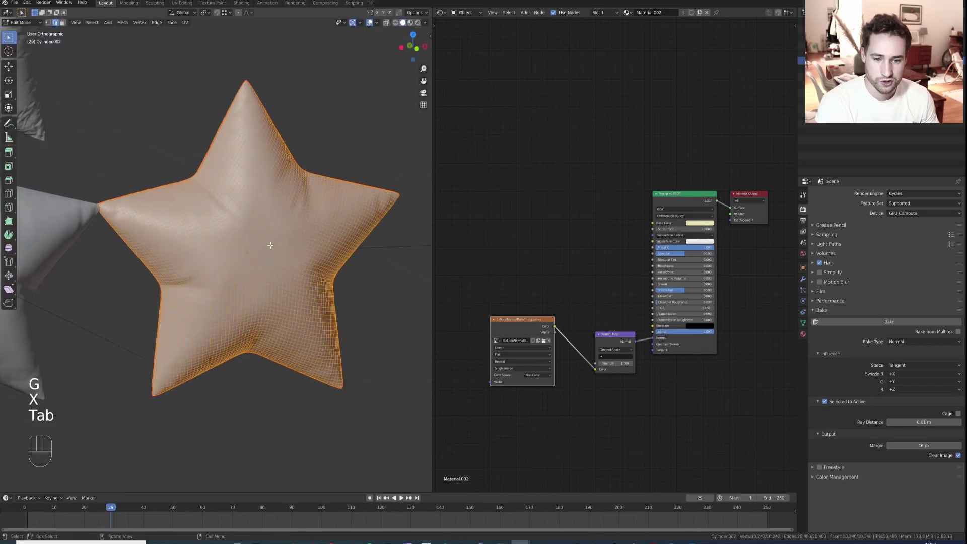
right_drag(260, 244, 282, 267)
key(F3)
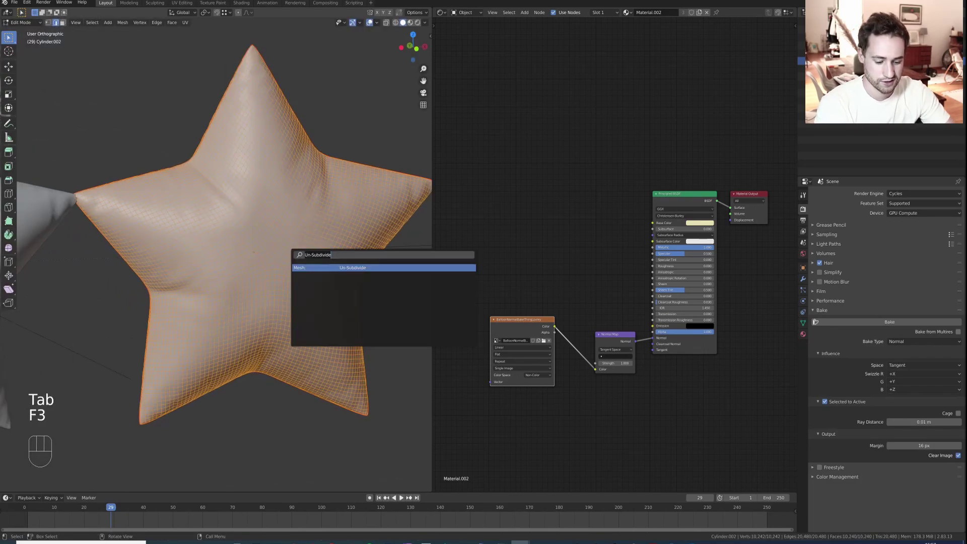
text(un)
text(su)
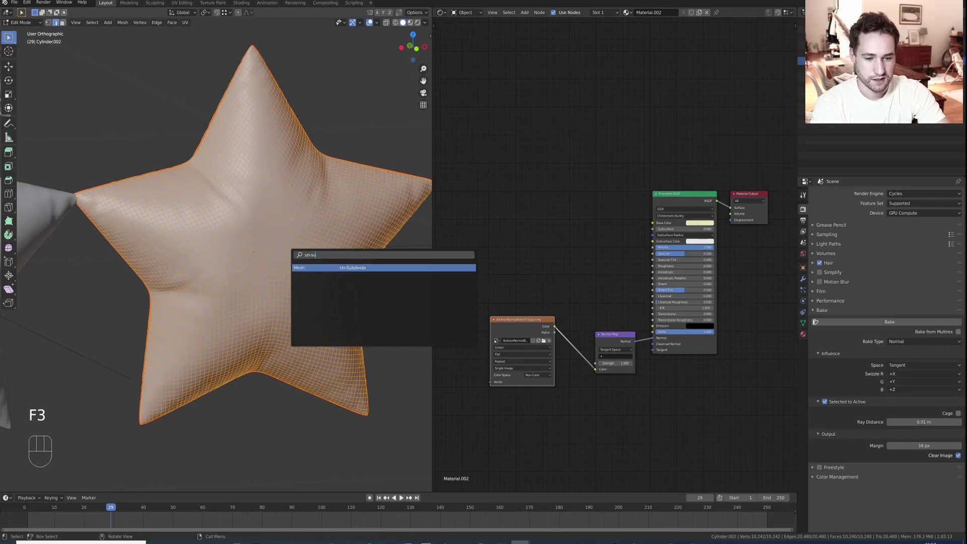
key(Return)
key(Tab)
Examine the un-subdivided star on its own in Rendered shading, then restore Solid shading and the full scene.
key(KP_Divide)
key(z)
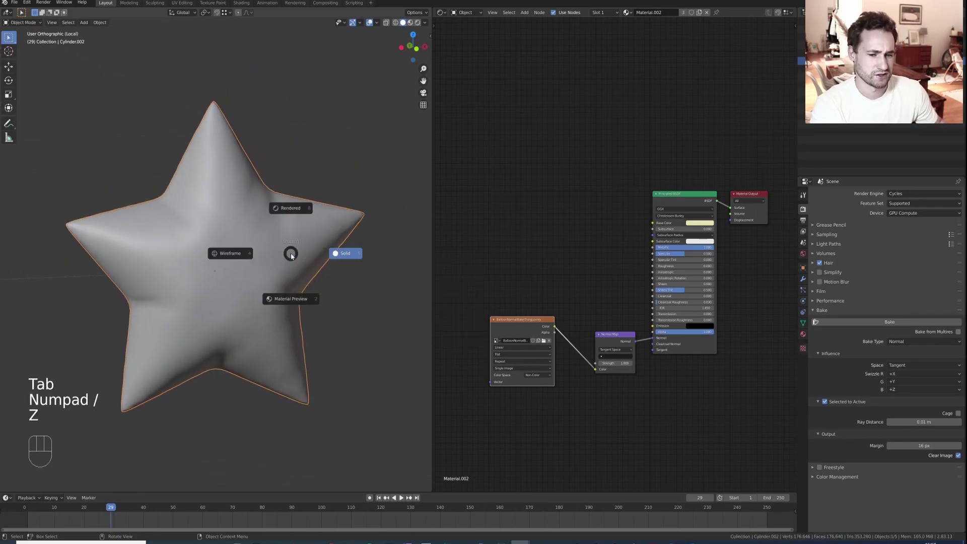
click(277, 209)
mouse_move(293, 228)
shift+middle_down()
mouse_move(293, 242)
mouse_move(323, 232)
mouse_move(294, 244)
shift+middle_up()
scroll(291, 238, up, 3)
key(z)
click(358, 234)
key(KP_Divide)
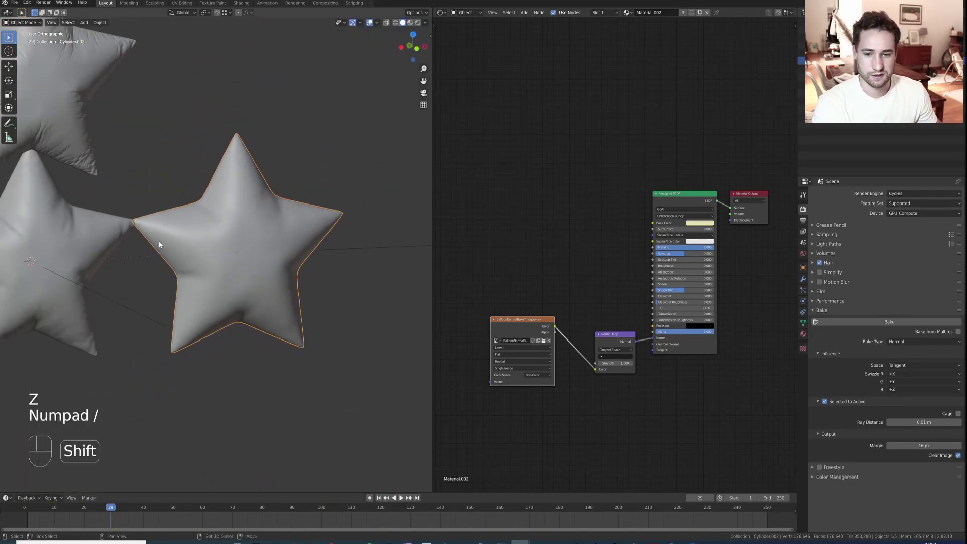
Isolate the original smooth star and select the edge loop running around its outer seam in Edit Mode.
click(204, 248)
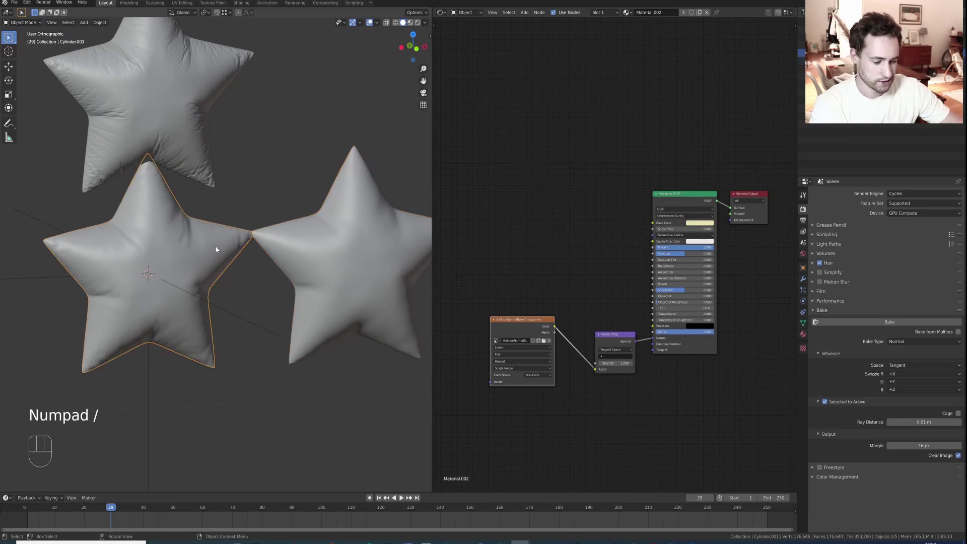
key(KP_Divide)
middle_drag(216, 250, 192, 181)
key(Tab)
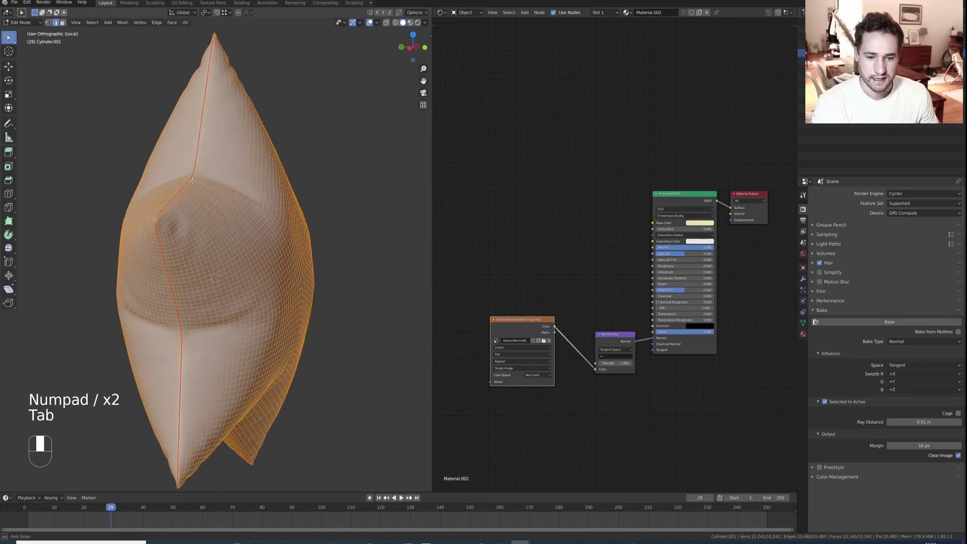
scroll(193, 180, up, 6)
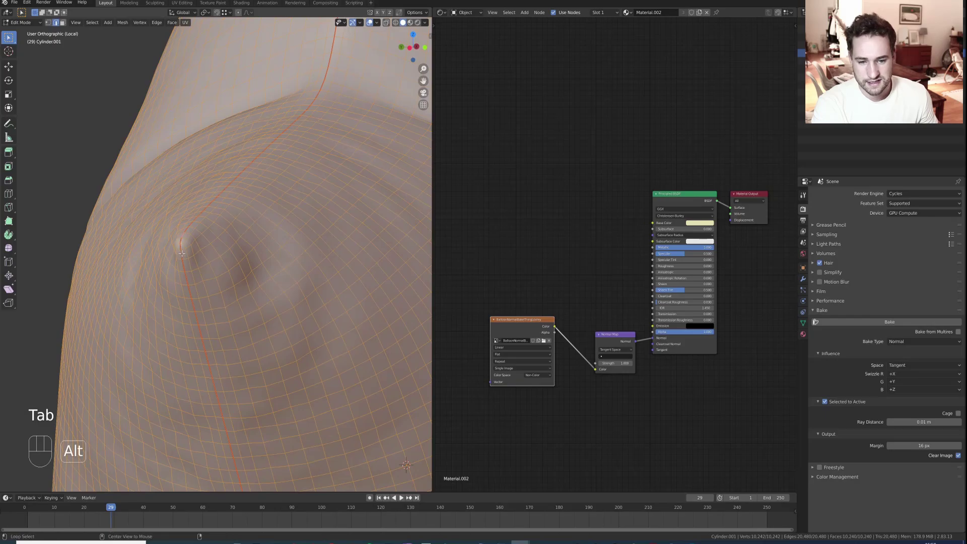
alt+click(182, 253)
scroll(273, 251, down, 2)
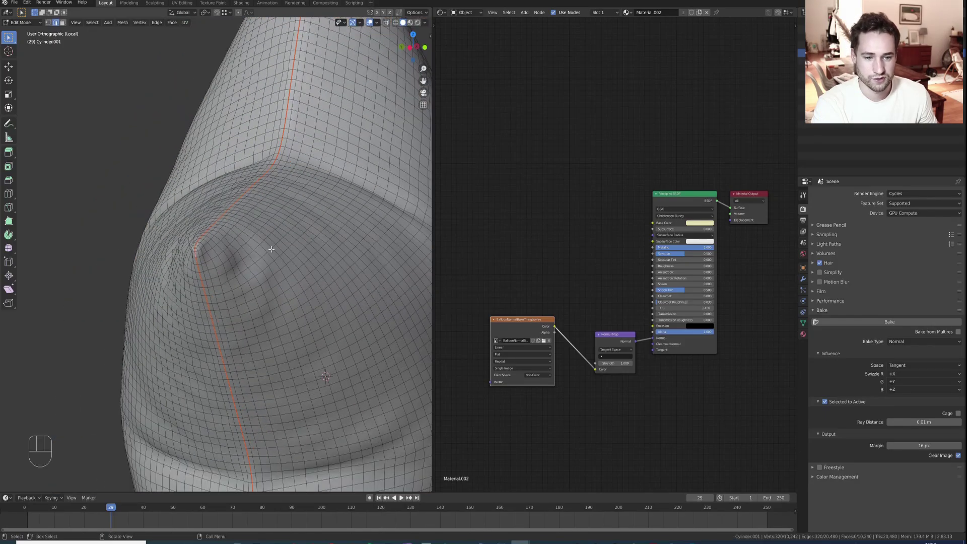
scroll(262, 245, down, 4)
key(g)
right_click(272, 255)
mouse_move(272, 255)
shift+middle_down()
mouse_move(303, 272)
mouse_move(284, 263)
shift+middle_up()
scroll(279, 265, up, 4)
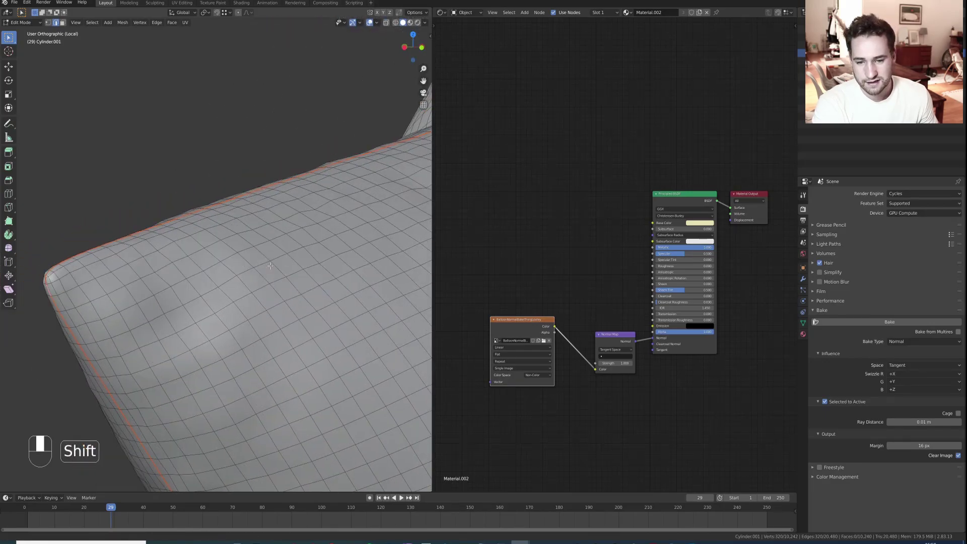
key(e)
key(alt+s)
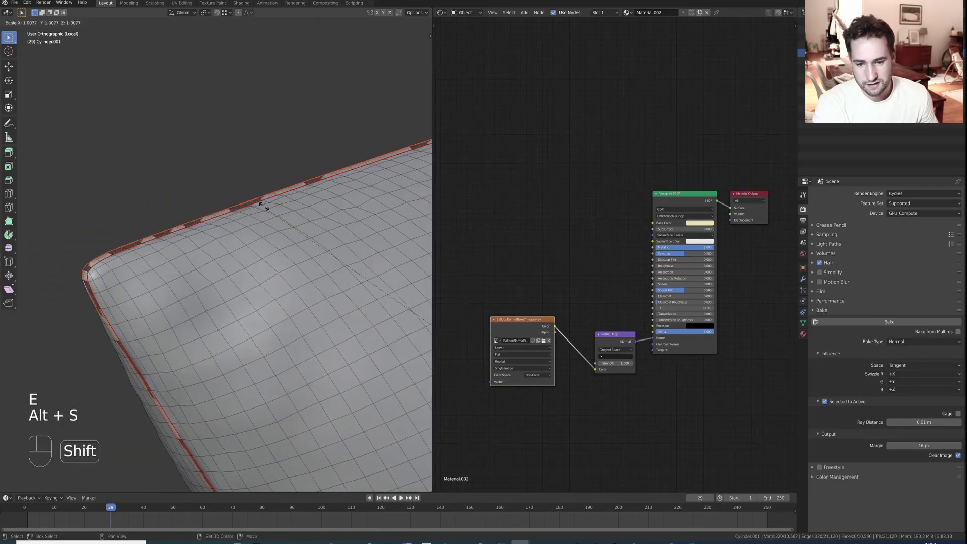
click(273, 176)
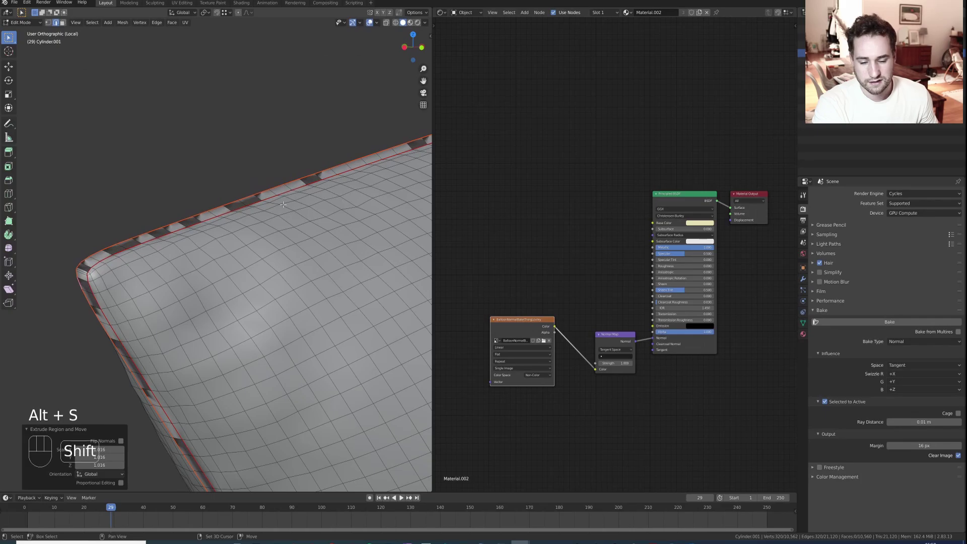
key(ctrl+z)
Extrude the star's seam edge loop and scale it slightly outward to form a thin rim.
scroll(284, 221, down, 4)
shift+middle_drag(285, 230, 279, 171)
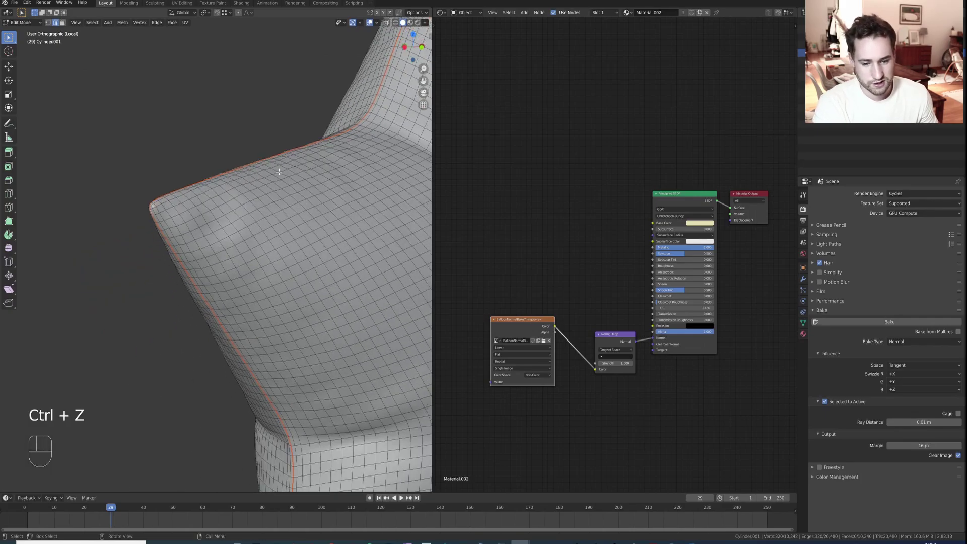
key(e)
key(s)
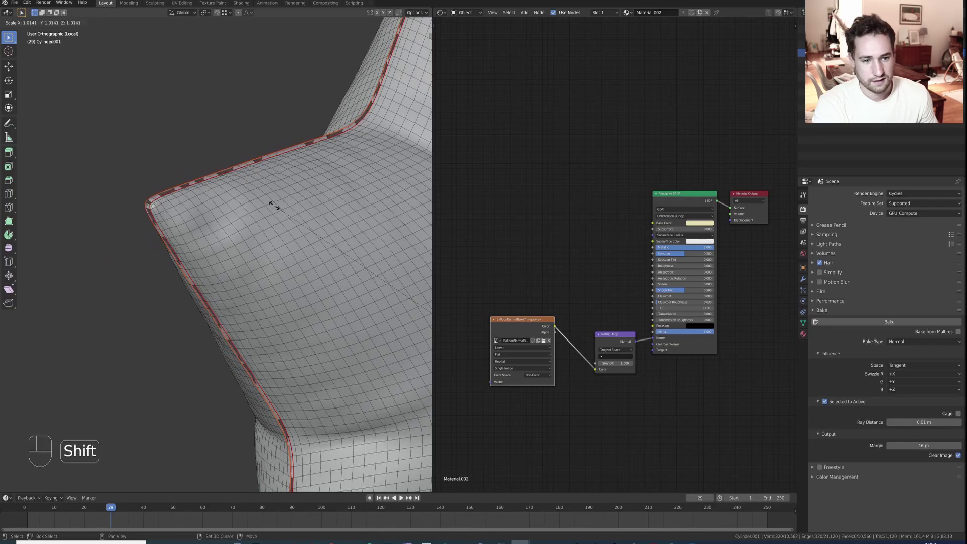
shift+click(247, 185)
Recalculate the normals of the whole star mesh and return to Object Mode to check the rim.
key(a)
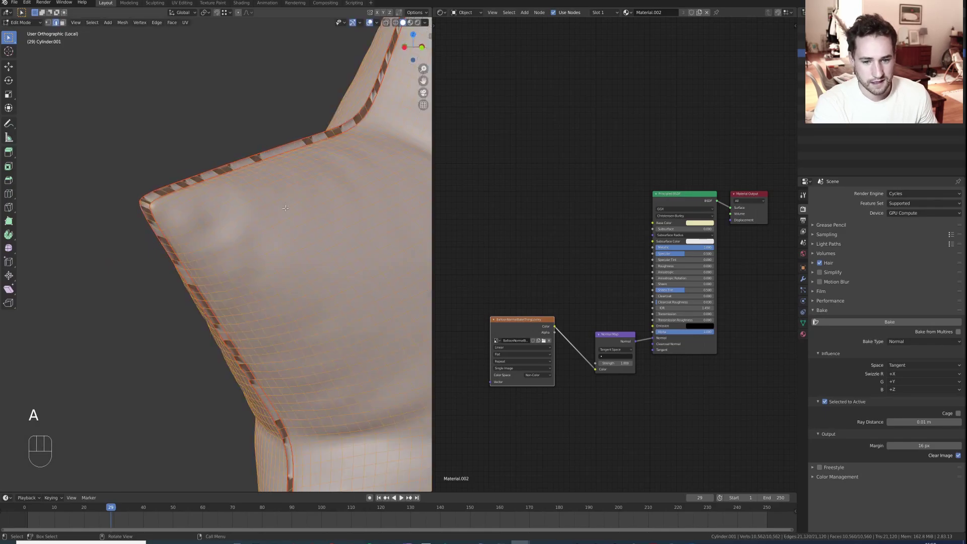
key(shift+n)
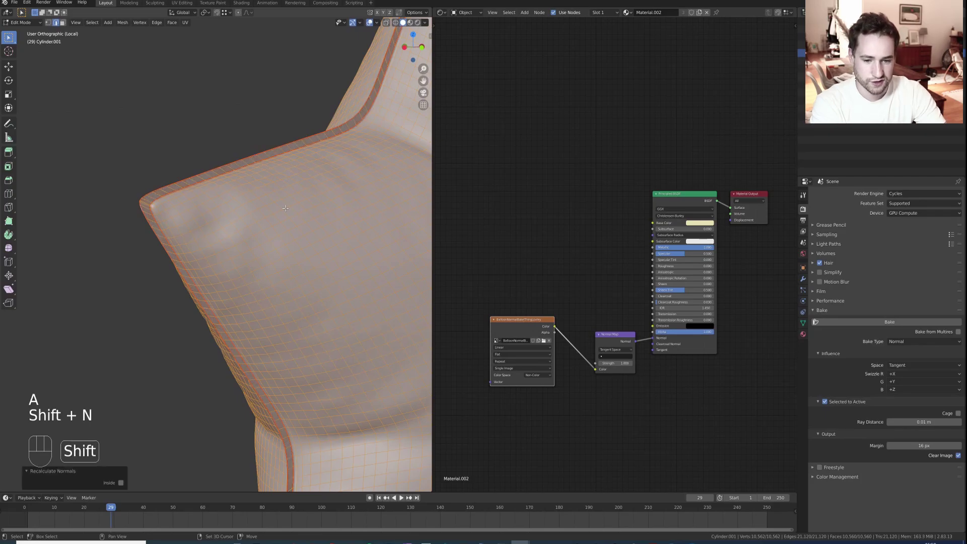
scroll(304, 220, down, 3)
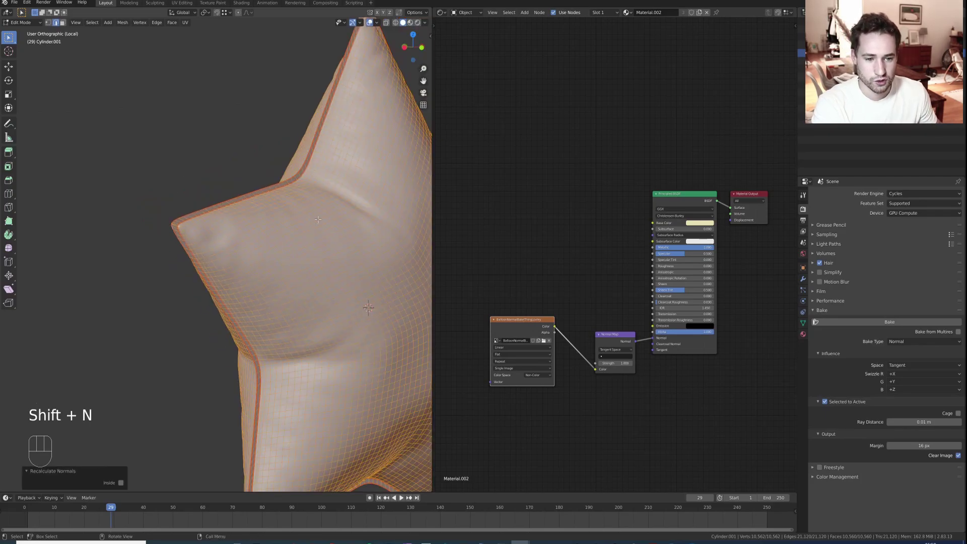
scroll(275, 227, down, 4)
key(Tab)
middle_drag(275, 228, 274, 228)
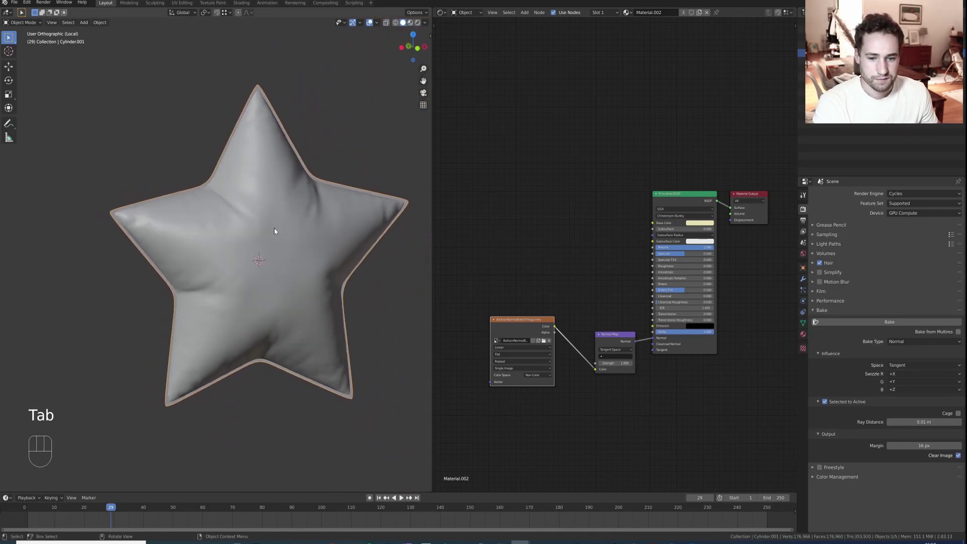
Run the Randomize transform on the rim's outer edge loop in Edit Mode.
key(Tab)
scroll(281, 226, up, 4)
scroll(281, 227, down, 4)
key(2)
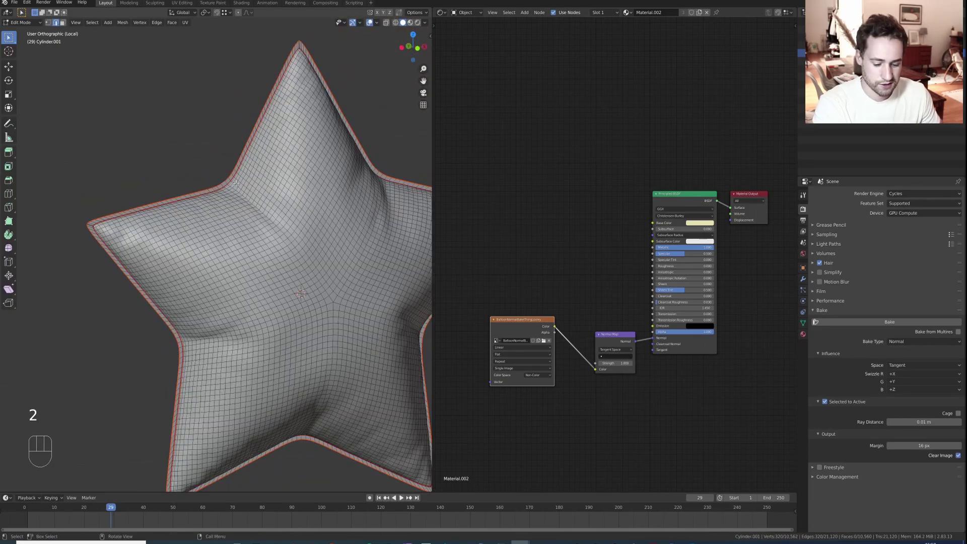
key(F3)
text(randomi)
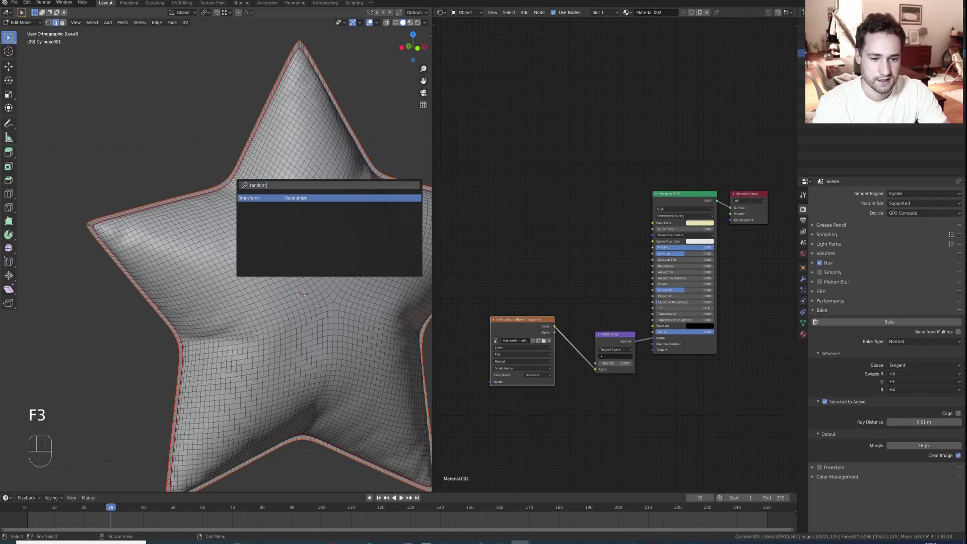
key(Return)
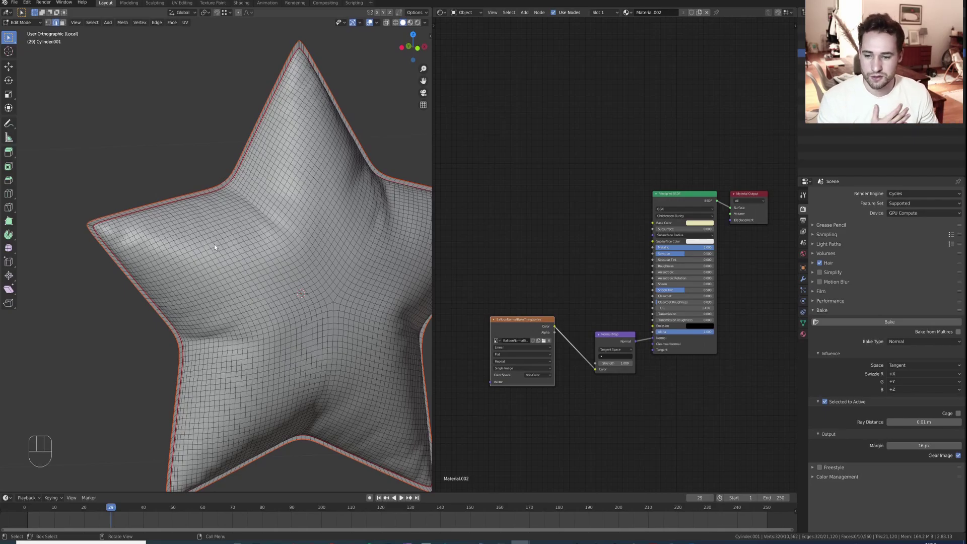
Switch to the reference photo of the gold 1000 foil balloons, examine their crinkled seams, and return to Blender.
key(alt+Tab)
key(alt+Tab)
key(alt+Tab)
key(alt+Tab)
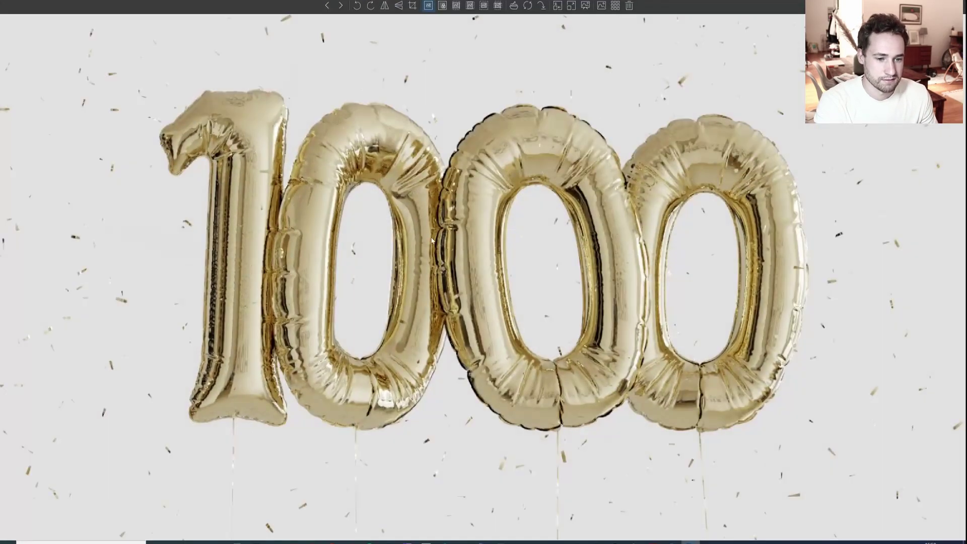
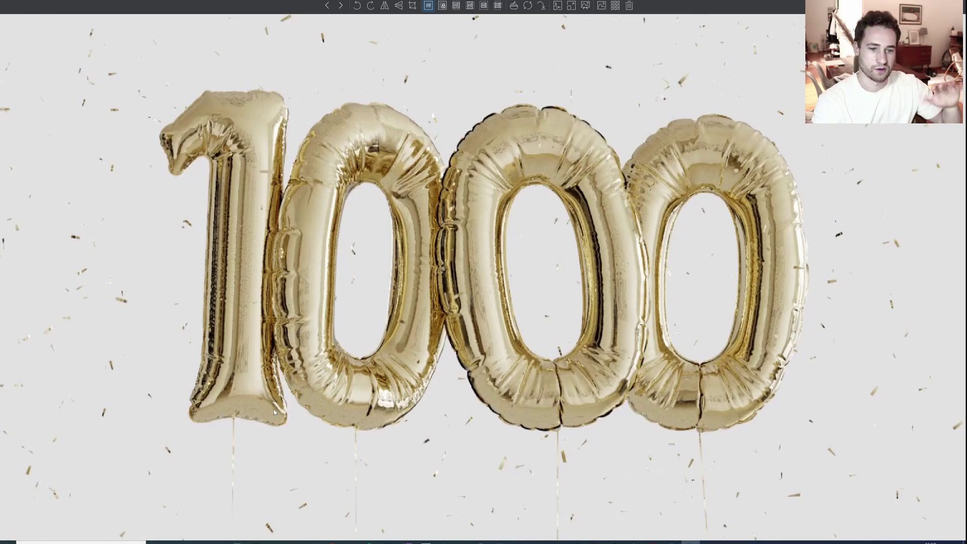
key(alt+Tab)
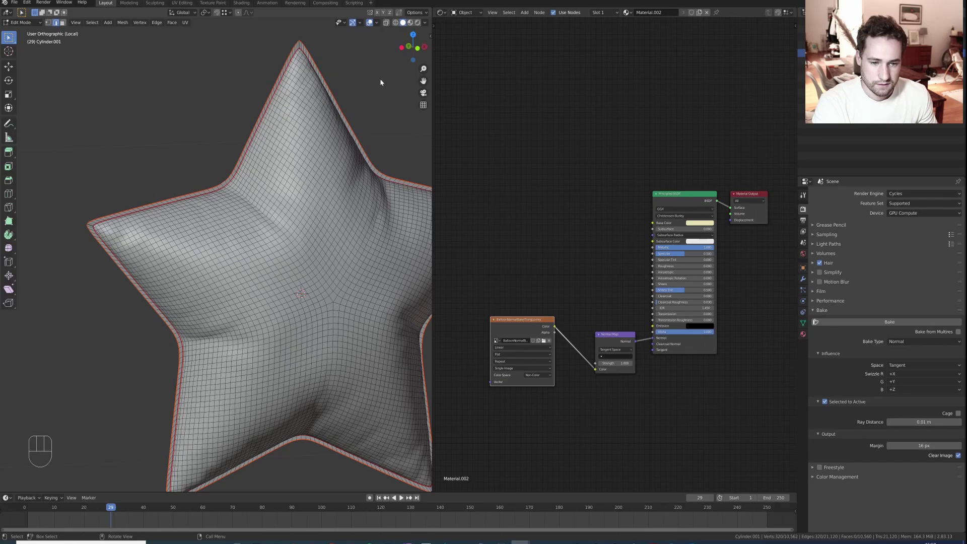
Set the Randomize amount for the star's outer rim loop to 0.001 m.
scroll(341, 125, down, 2)
scroll(338, 141, up, 3)
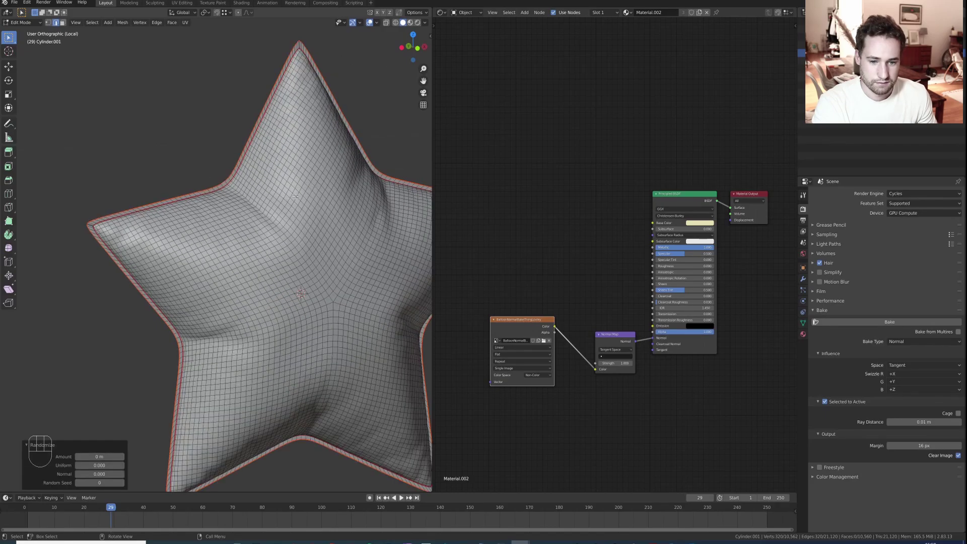
middle_drag(287, 204, 297, 202)
mouse_move(100, 457)
shift+mouse_down()
mouse_move(119, 457)
mouse_move(102, 456)
shift+mouse_up()
click(94, 457)
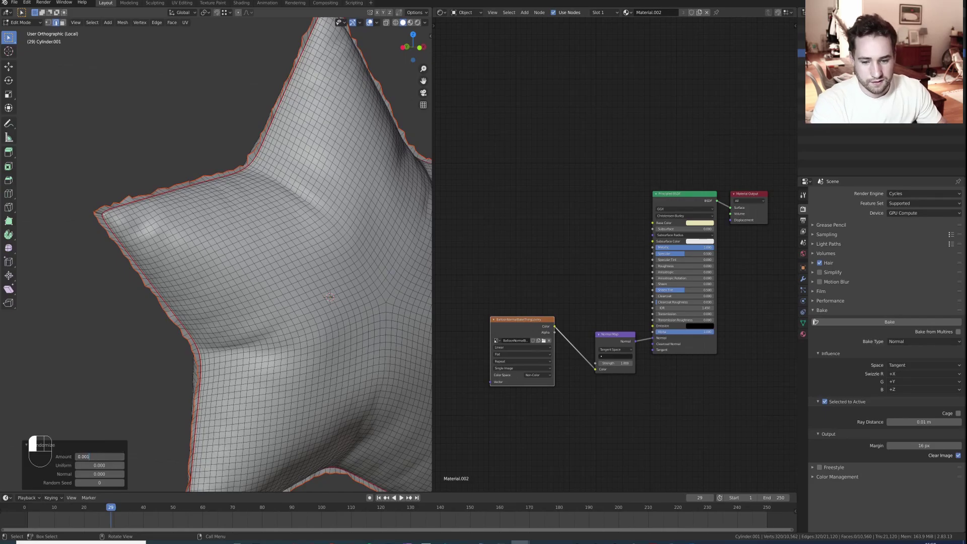
key(Return)
Examine the star's uneven rim in Object Mode with Rendered shading and a perspective view, then restore Solid shading.
mouse_move(272, 304)
middle_down()
mouse_move(348, 305)
mouse_move(304, 312)
mouse_move(333, 336)
mouse_move(282, 332)
middle_up()
key(Tab)
key(z)
click(348, 331)
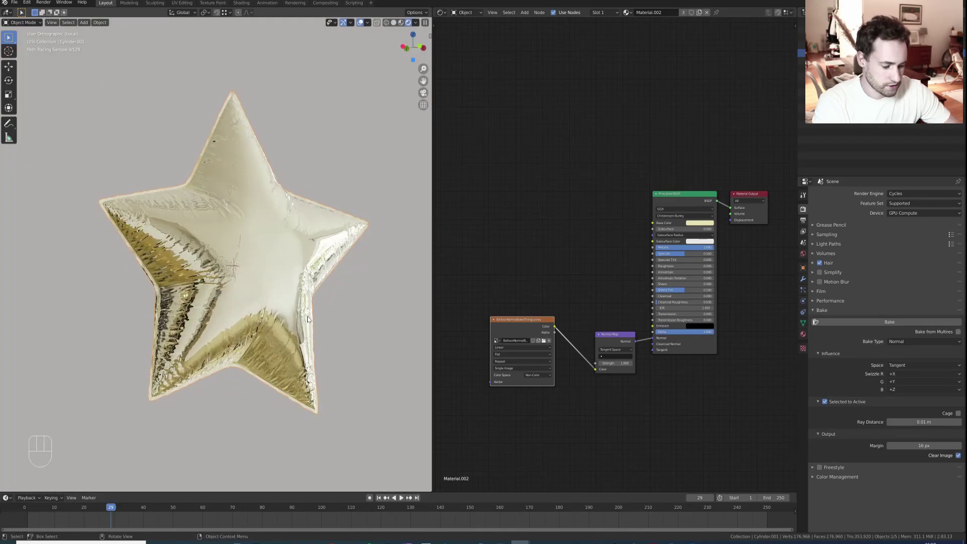
key(KP_5)
middle_drag(308, 317, 316, 318)
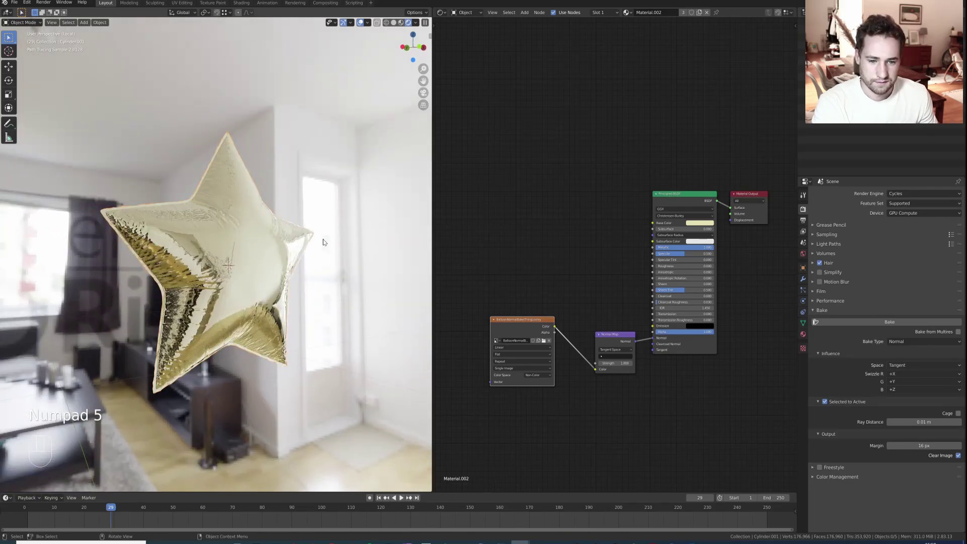
key(z)
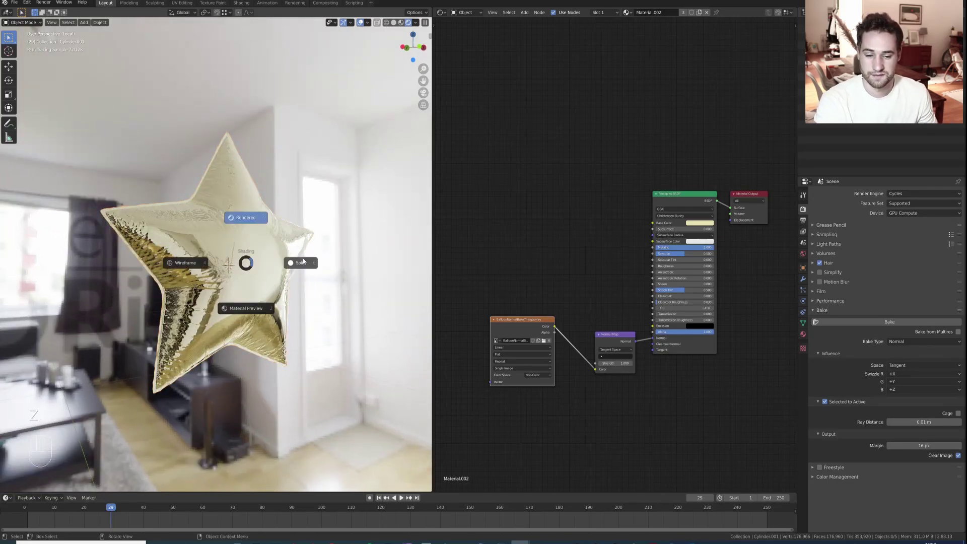
click(305, 263)
Thin out the rim's edge selection using Select Random at 50% with the Deselect action.
mouse_move(277, 262)
middle_down()
mouse_move(253, 264)
mouse_move(279, 266)
mouse_move(275, 240)
middle_up()
key(g)
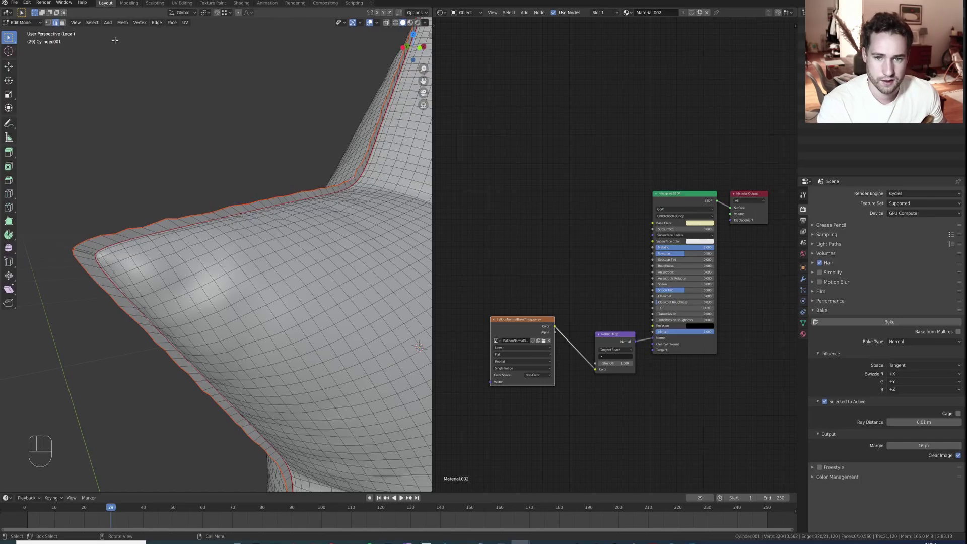
click(91, 23)
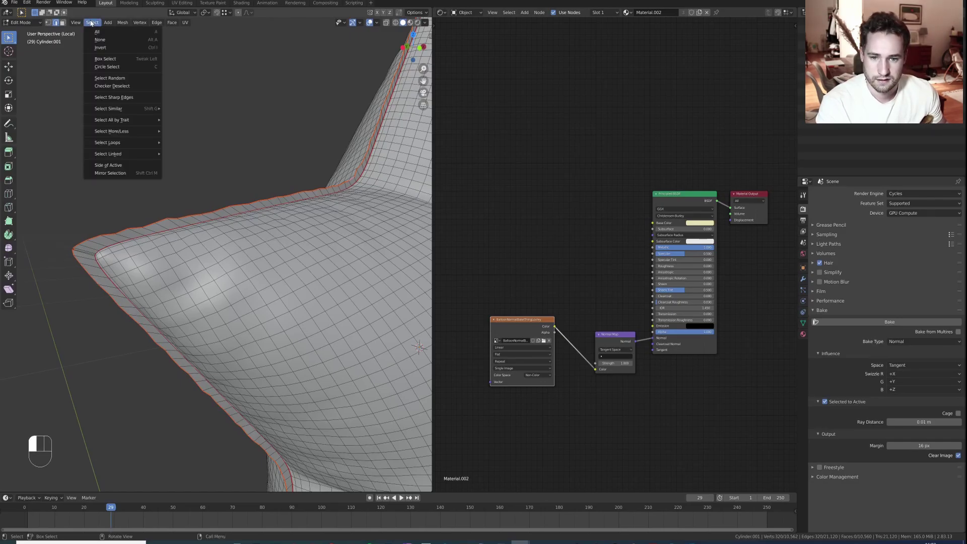
click(132, 79)
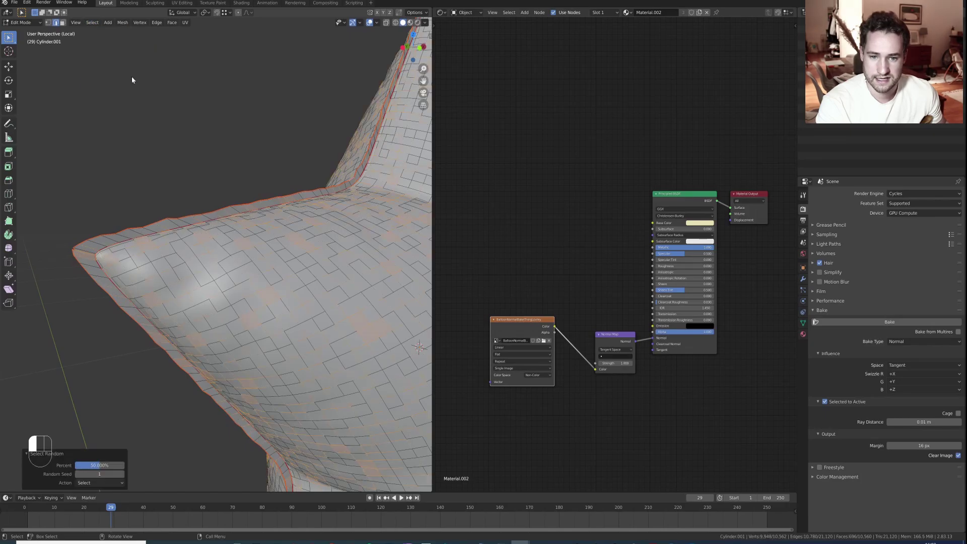
click(92, 484)
click(92, 501)
scroll(320, 322, down, 3)
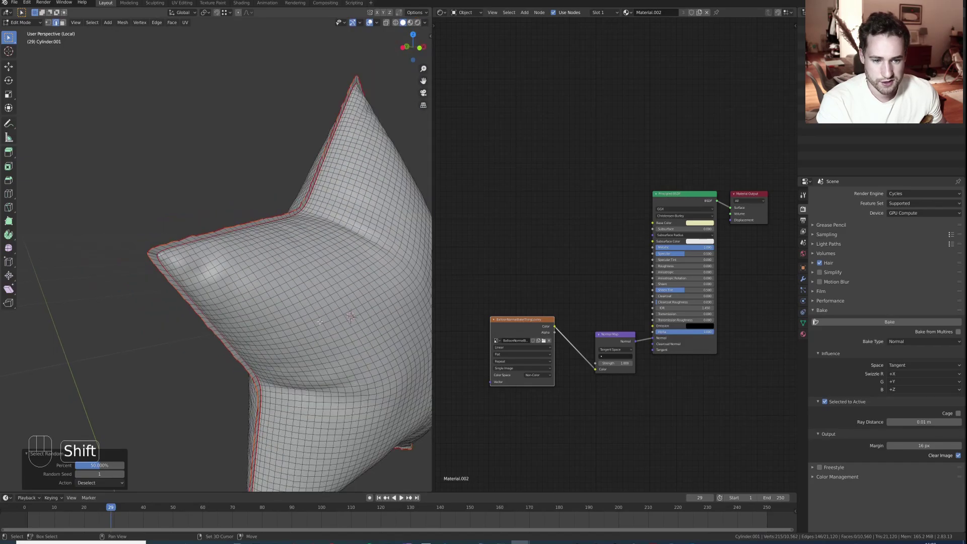
Scale the randomly selected rim edges slightly inward and check the rim's outline in Object Mode.
middle_drag(320, 321, 376, 146)
scroll(270, 292, up, 5)
key(s)
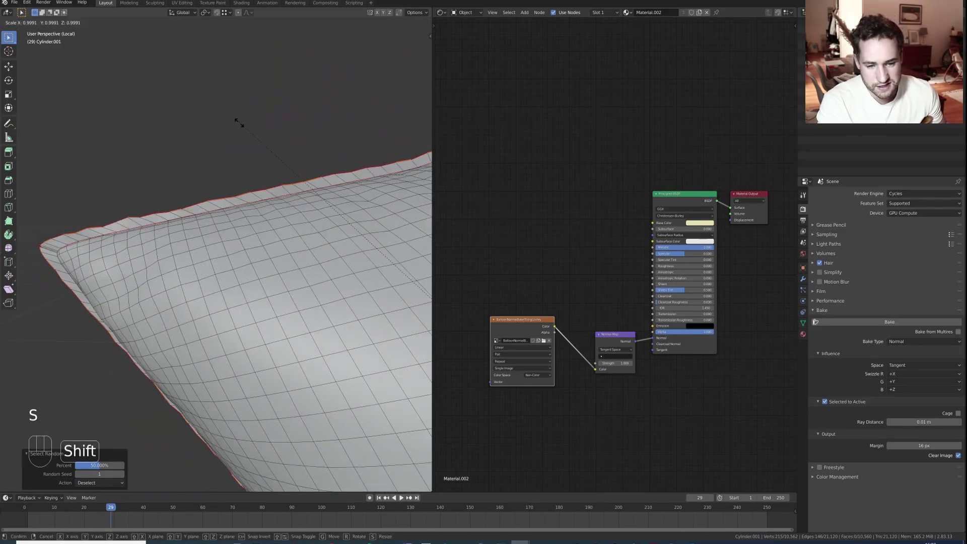
click(271, 172)
scroll(261, 201, down, 4)
key(Tab)
scroll(257, 176, down, 4)
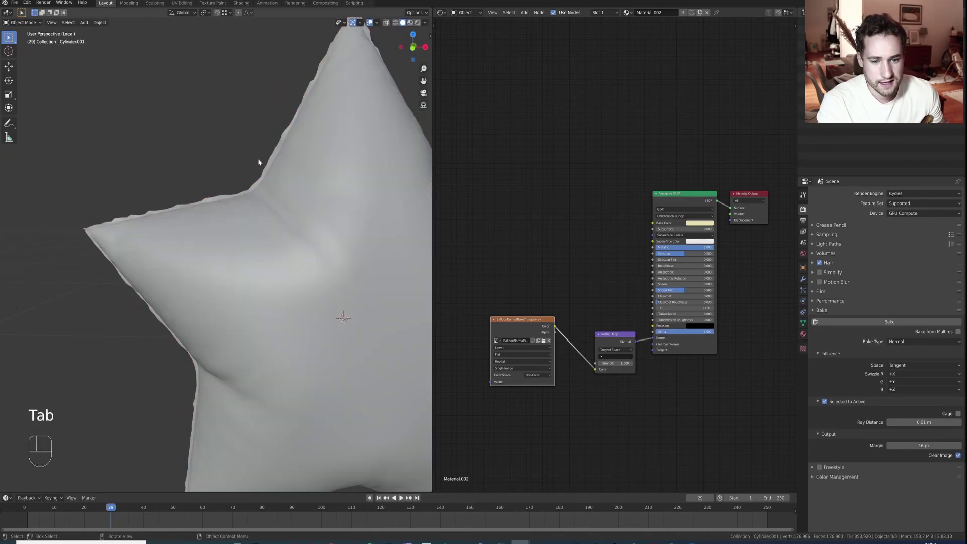
scroll(257, 194, up, 3)
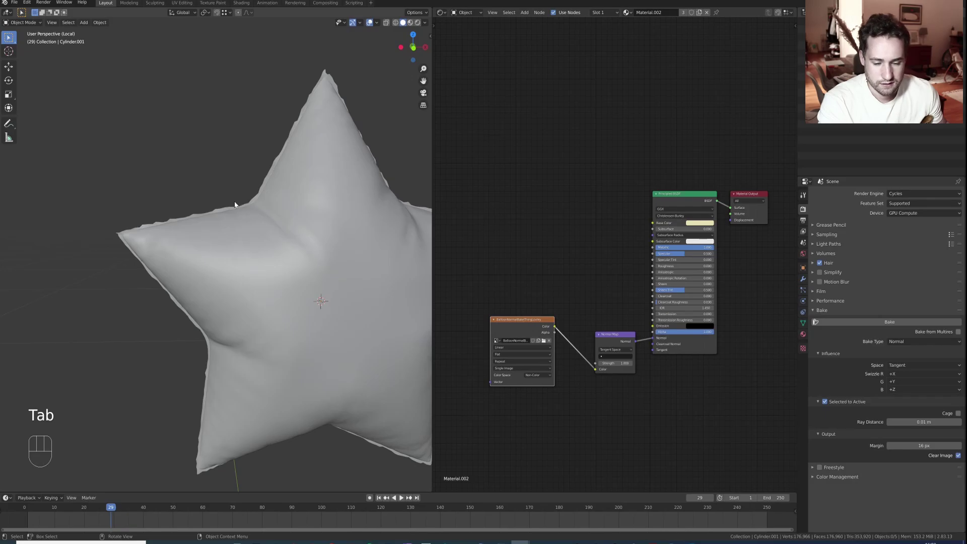
Scale the same selected rim edges outward by a factor of about 1.0055 and return to Object Mode.
key(Tab)
scroll(261, 207, up, 3)
key(s)
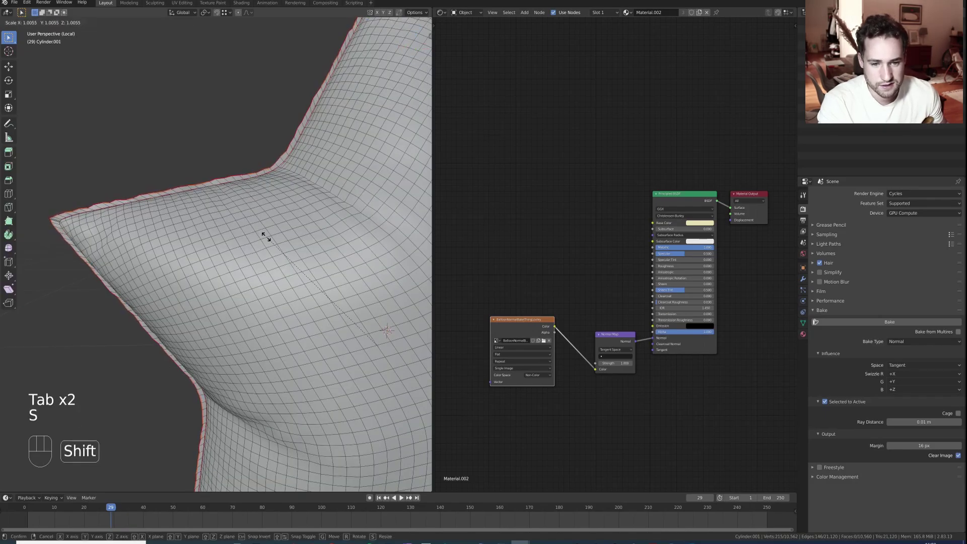
click(268, 237)
key(Tab)
scroll(269, 247, down, 4)
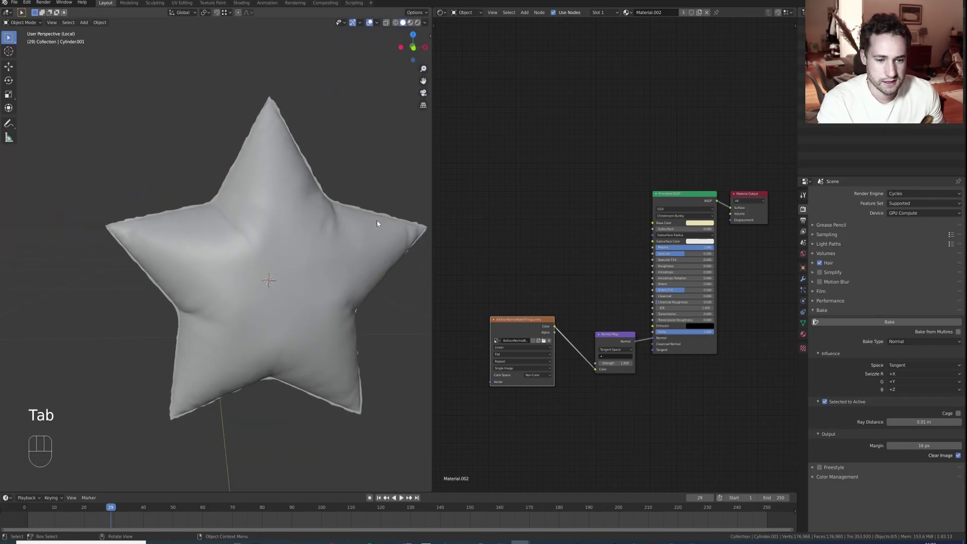
Examine the star with its irregular rim in Rendered shading, then restore Solid shading.
key(z)
click(315, 302)
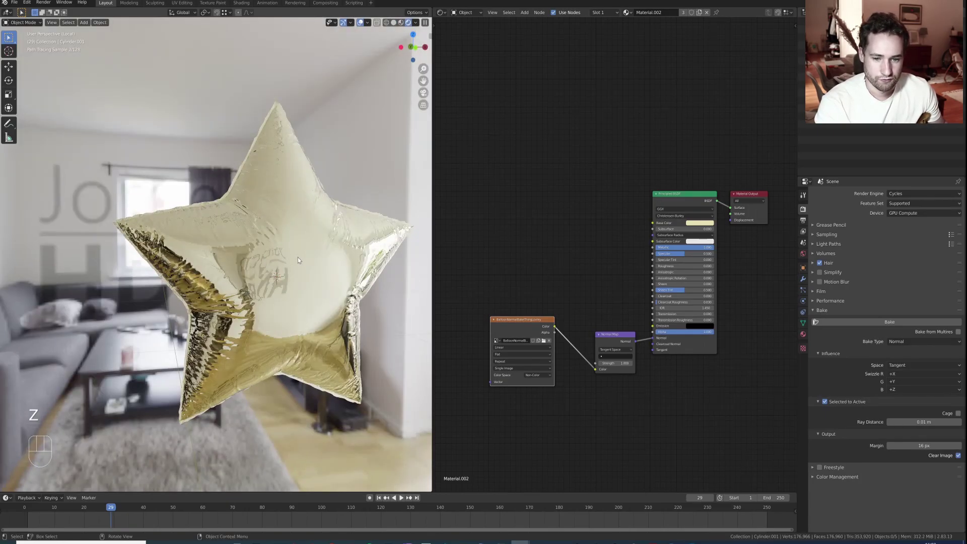
key(z)
click(336, 254)
mouse_move(337, 254)
shift+middle_down()
mouse_move(283, 268)
mouse_move(325, 274)
mouse_move(290, 249)
shift+middle_up()
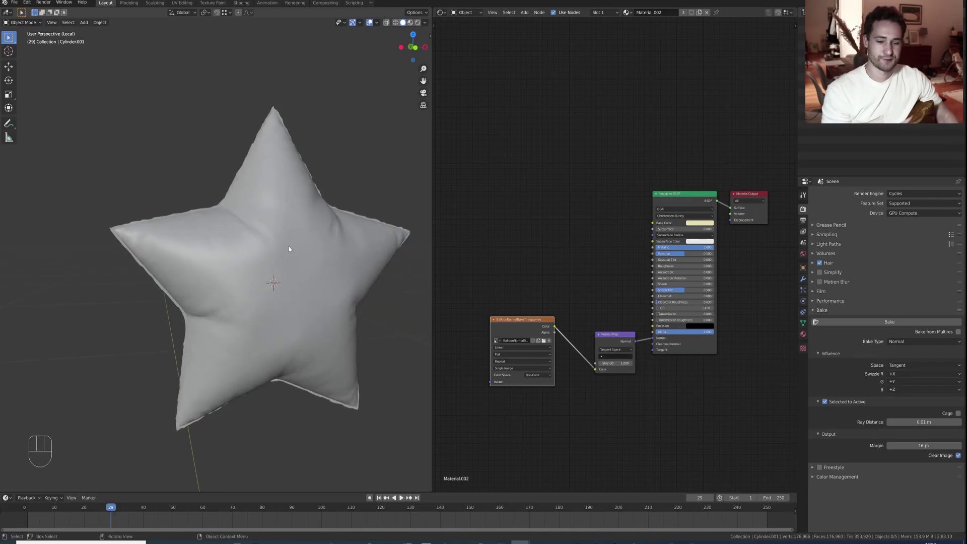
Add a mesh cube at the star in the isolated view and scale it down to about 0.1.
scroll(286, 249, down, 4)
click(270, 255)
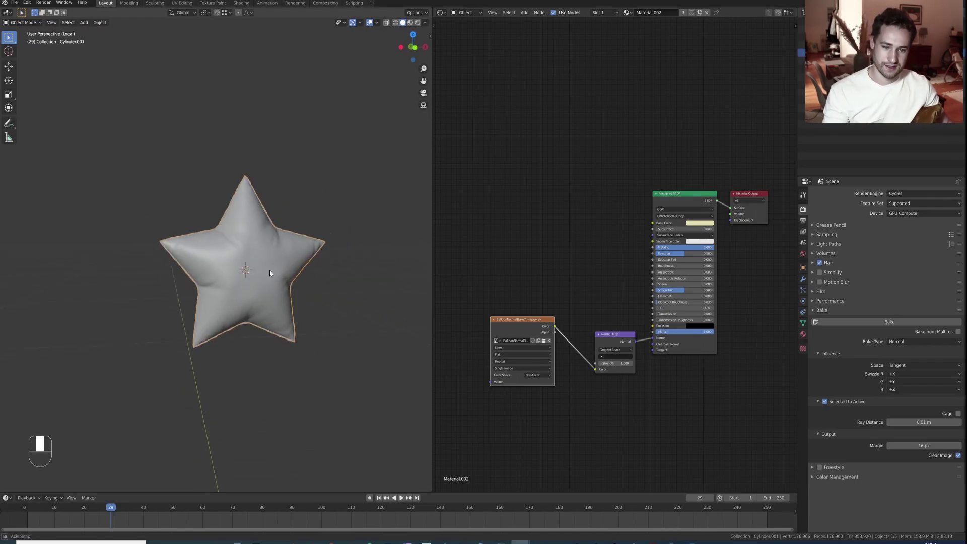
middle_drag(270, 270, 251, 267)
scroll(251, 267, down, 3)
scroll(252, 271, down, 3)
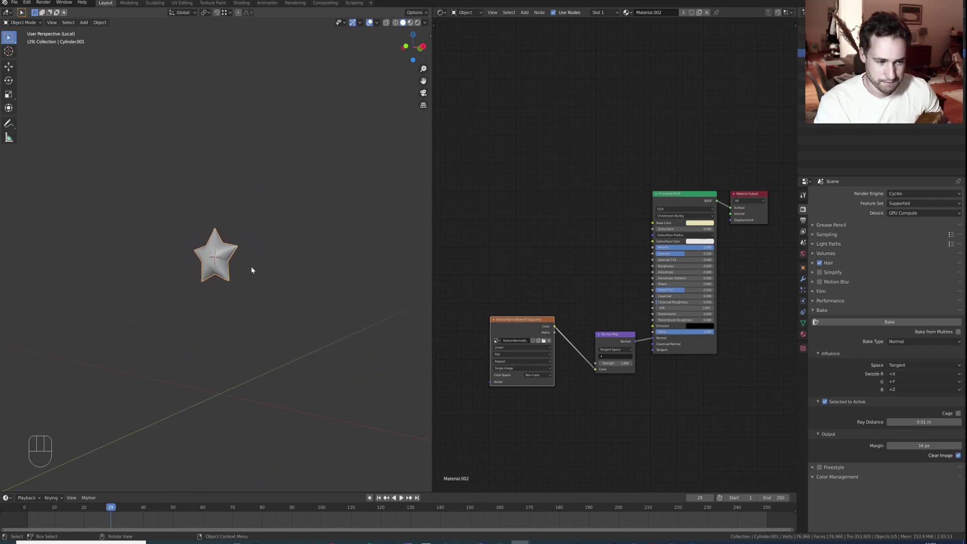
scroll(230, 271, up, 3)
middle_drag(230, 270, 269, 207)
key(shift+a)
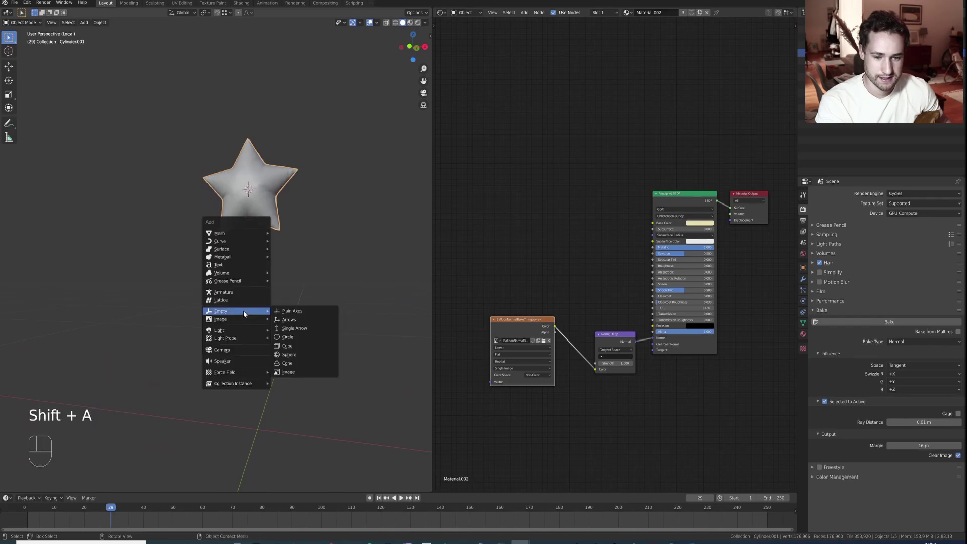
key(shift+a)
mouse_move(242, 144)
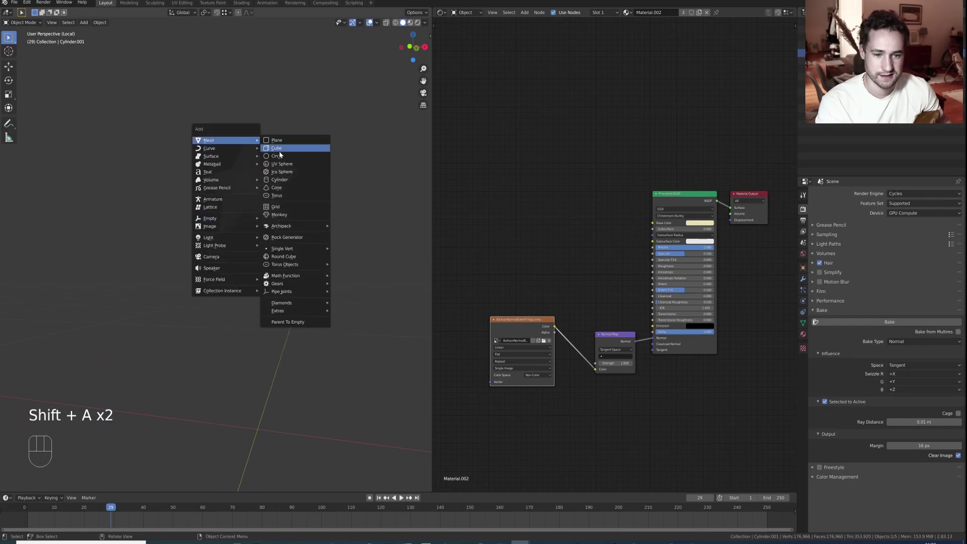
click(279, 152)
key(s)
Shrink the cube further and move it to a spot below the star, offset to one side of it.
key(g)
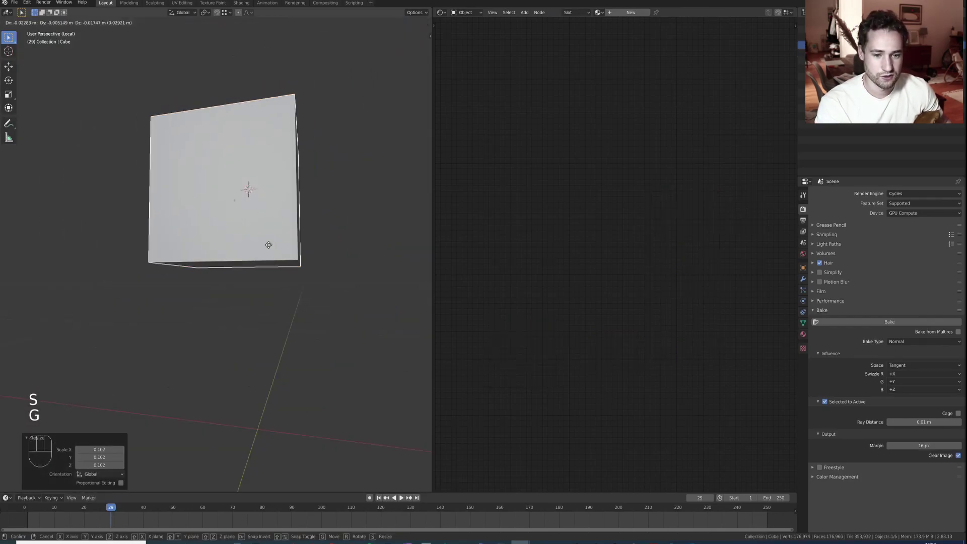
key(s)
key(g)
click(230, 374)
middle_drag(229, 373, 214, 352)
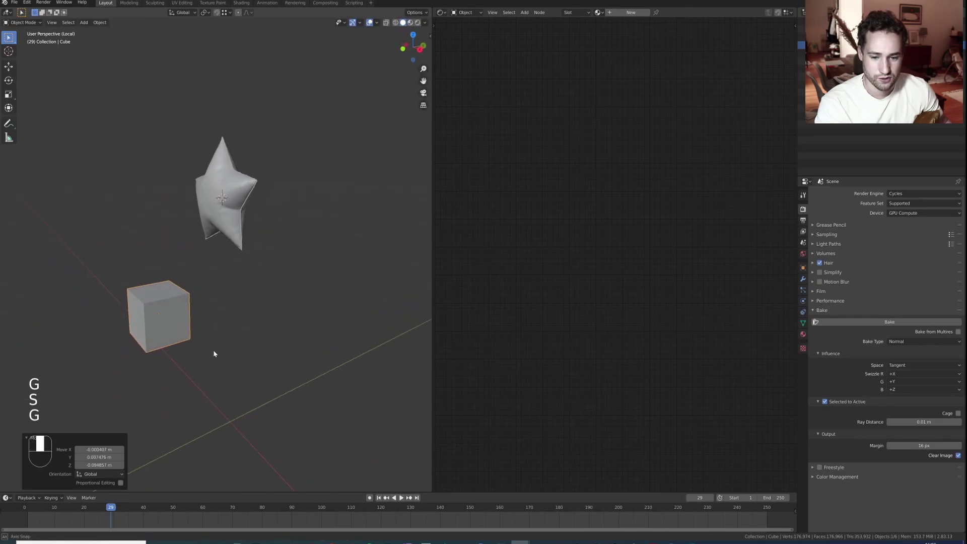
key(g)
click(295, 328)
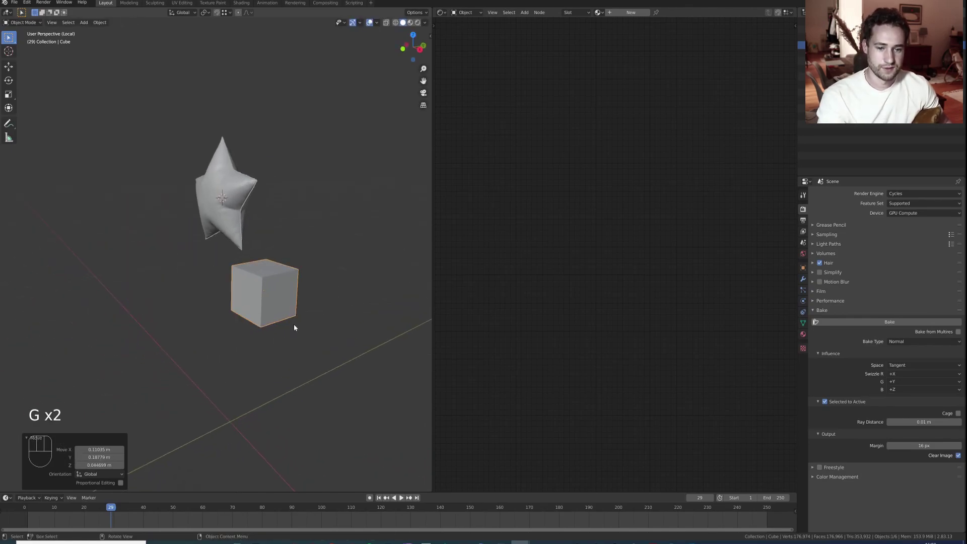
middle_drag(294, 328, 248, 320)
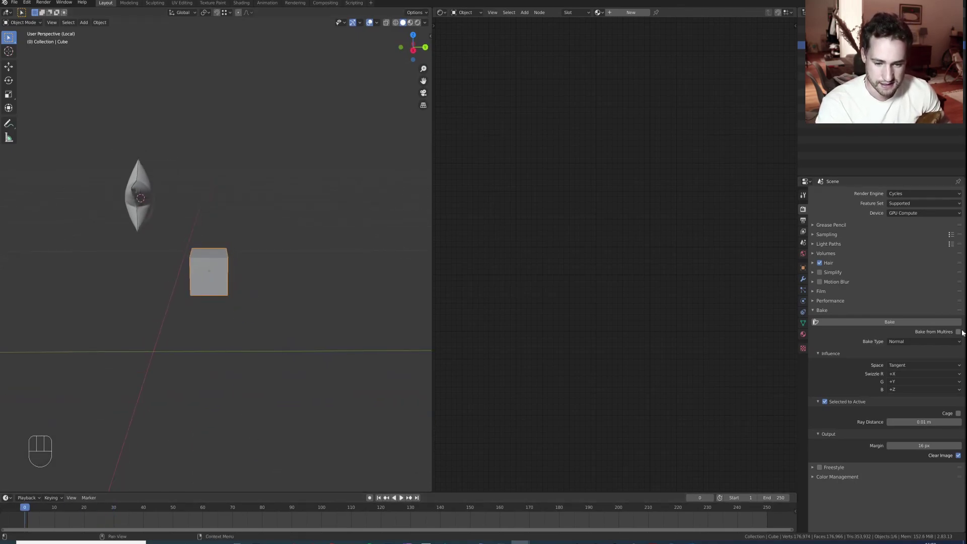
Leave local view and move everything except the cube and the rimmed star to the trash collection.
key(Escape)
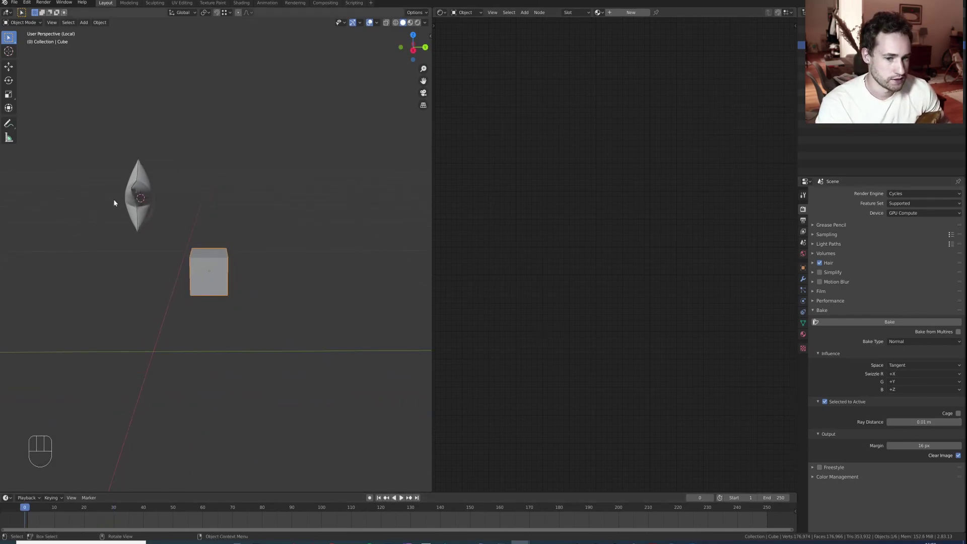
key(KP_Divide)
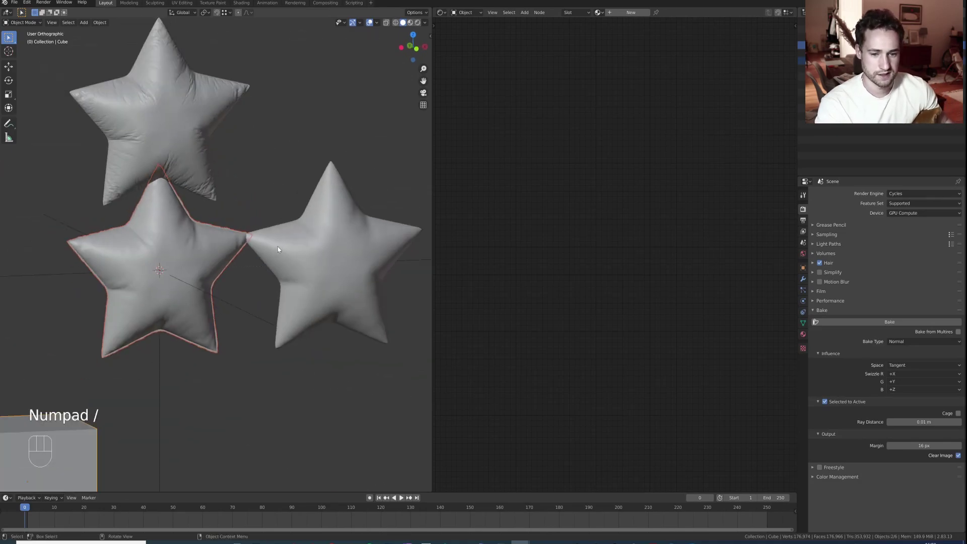
middle_drag(277, 247, 264, 264)
key(ctrl+i)
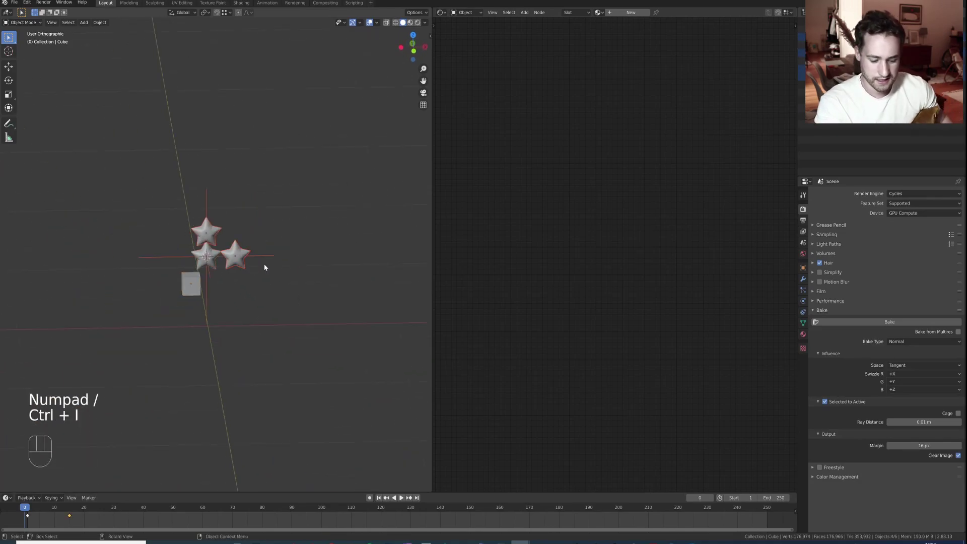
key(m)
click(260, 254)
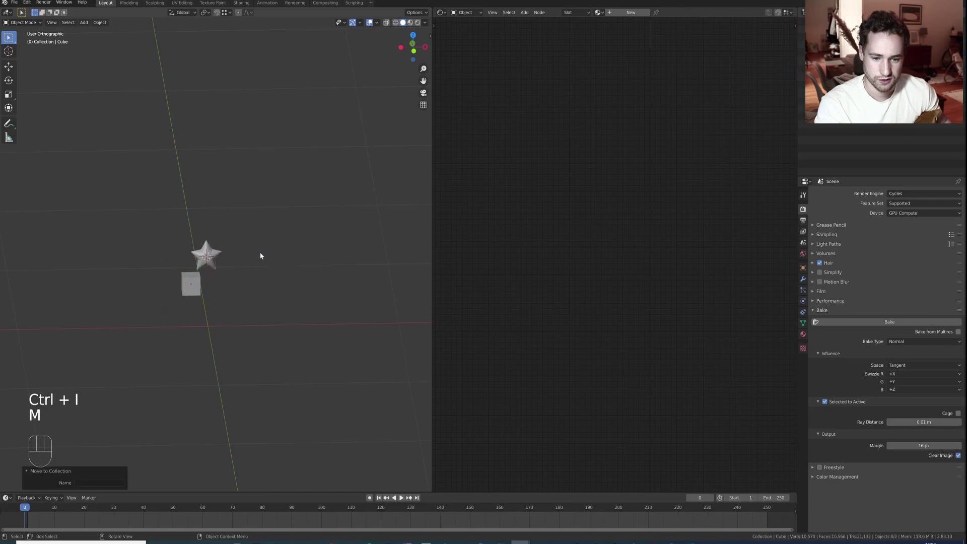
Select the cube and save the project as a separate file named Balloon Simulation 2.blend.
middle_drag(403, 281, 303, 282)
scroll(222, 300, up, 3)
click(222, 300)
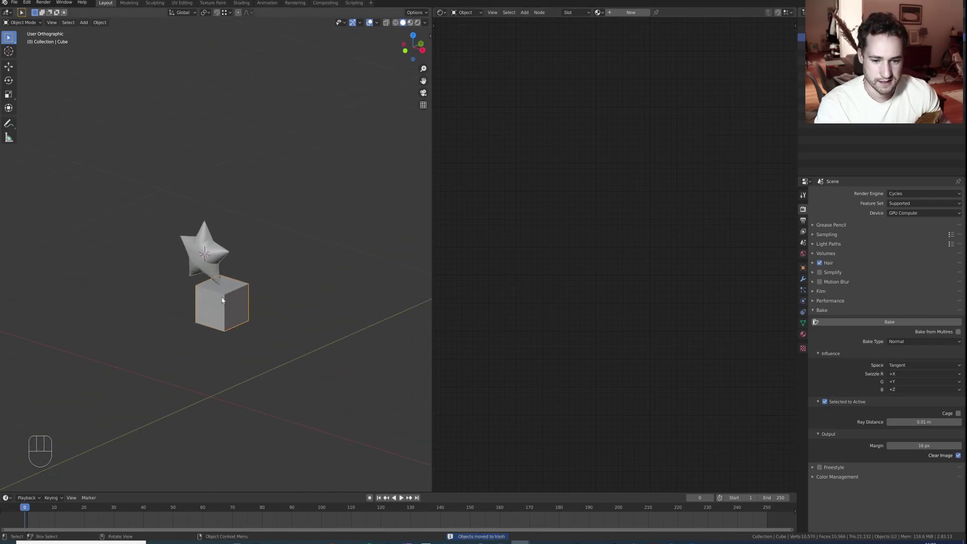
middle_drag(222, 301, 272, 305)
click(16, 3)
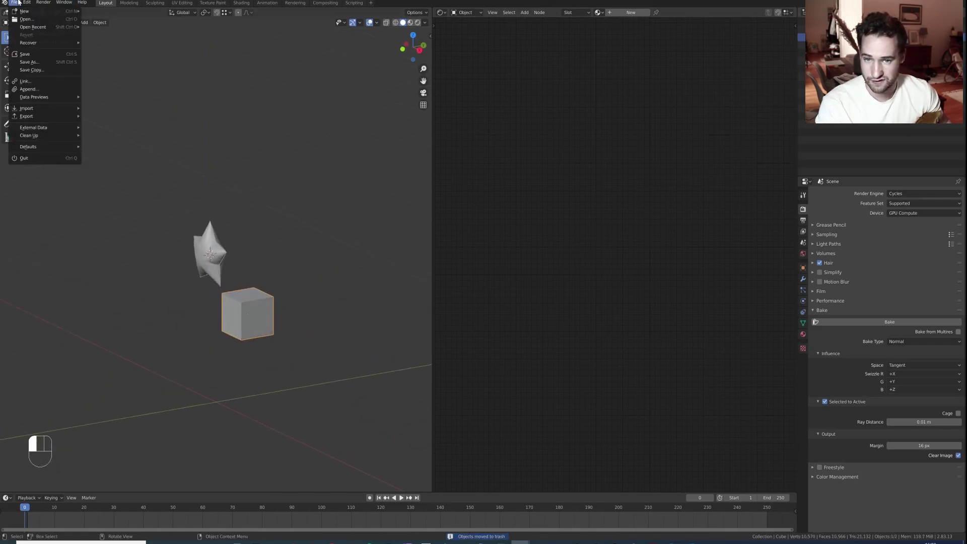
click(53, 65)
In the right orthographic view, move the cube about 0.2 m along Y away from the star and about 0.02 m down.
shift+middle_drag(271, 298, 256, 283)
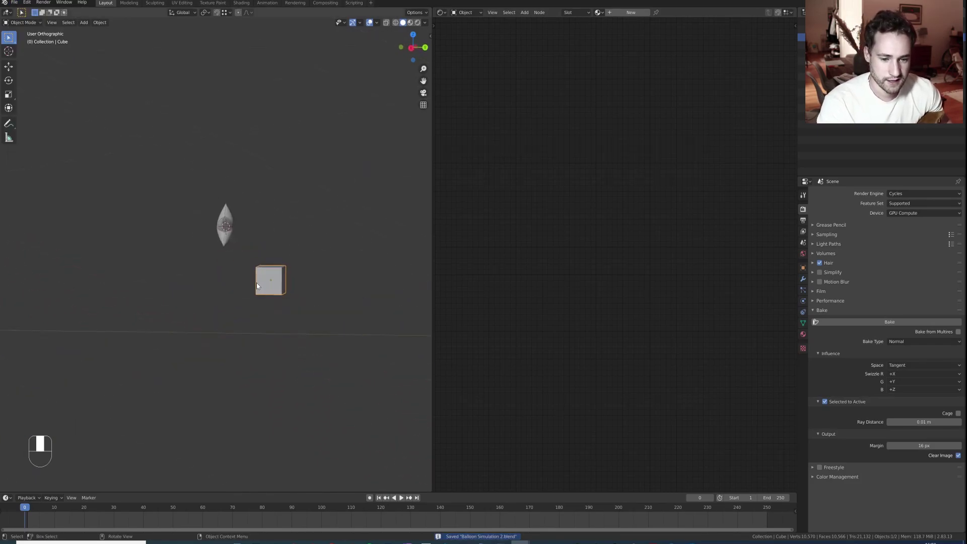
key(KP_1)
key(KP_2)
key(KP_3)
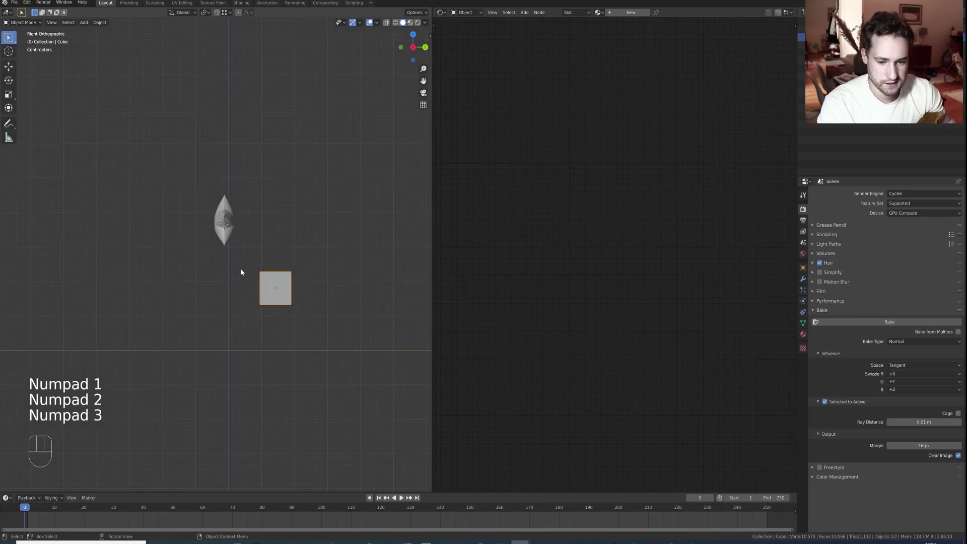
key(g)
click(318, 280)
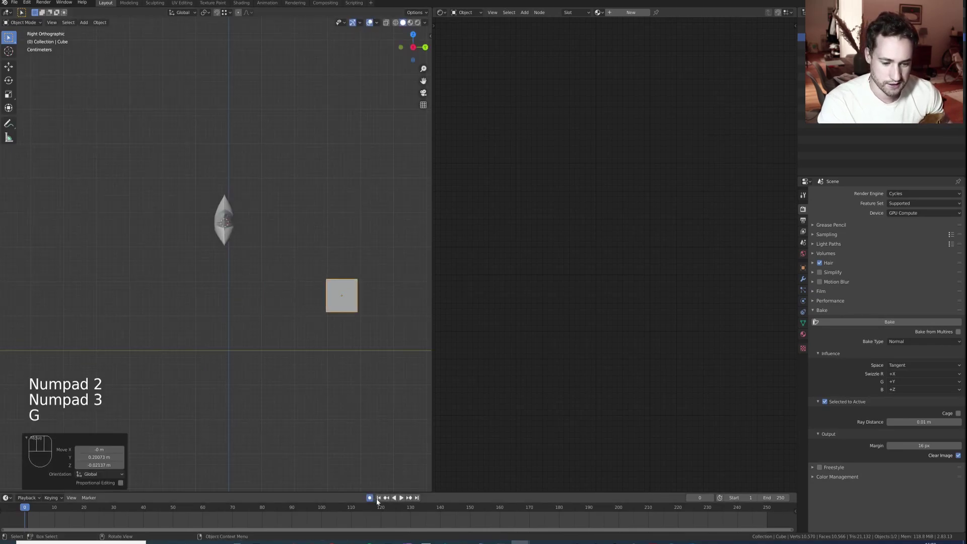
click(401, 498)
key(g)
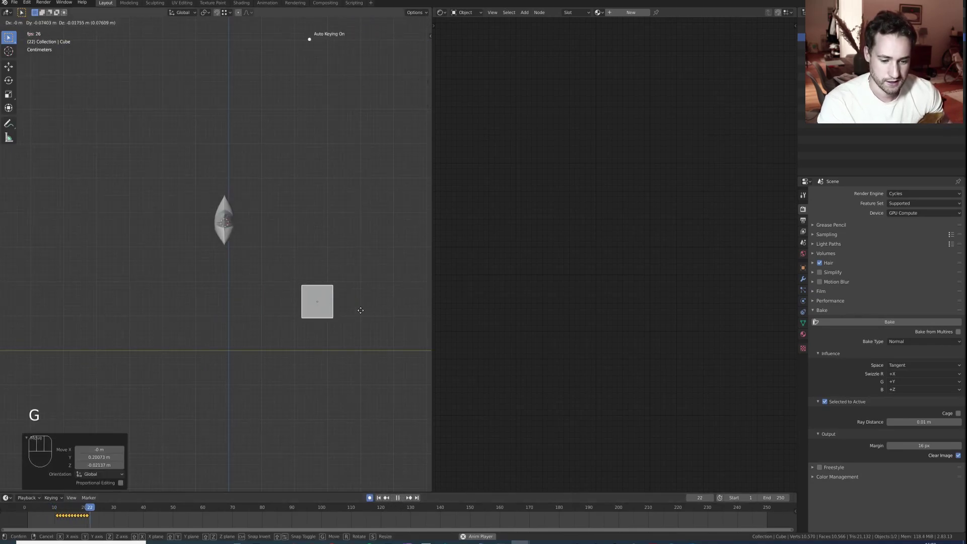
right_click(267, 315)
key(ctrl+z)
key(space)
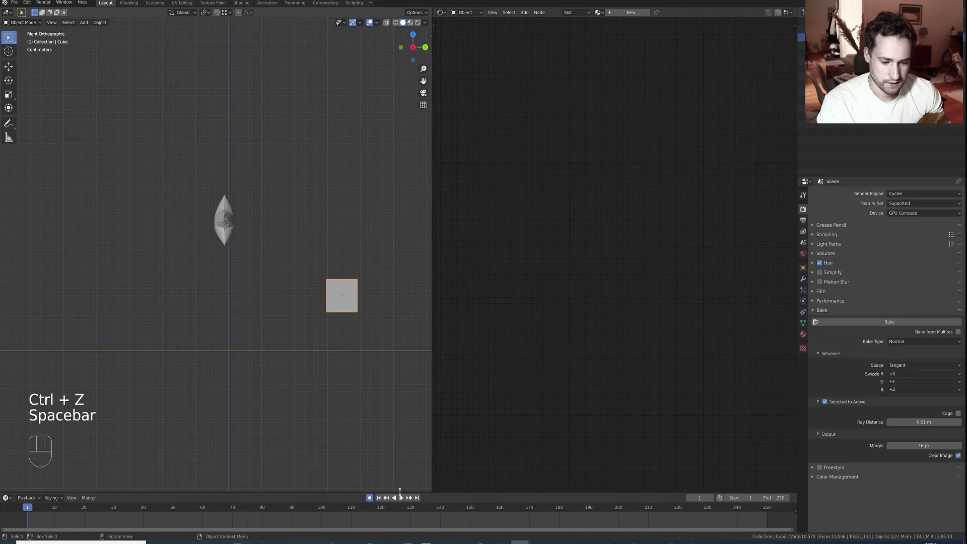
With Auto Keying on, record the cube's motion by moving it across beneath the star along negative Y during playback.
key(space)
key(g)
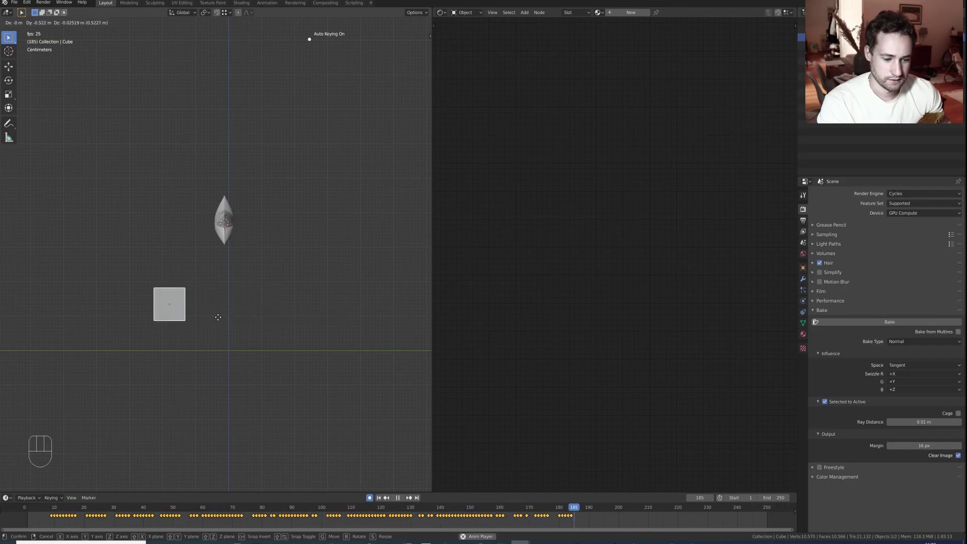
click(182, 314)
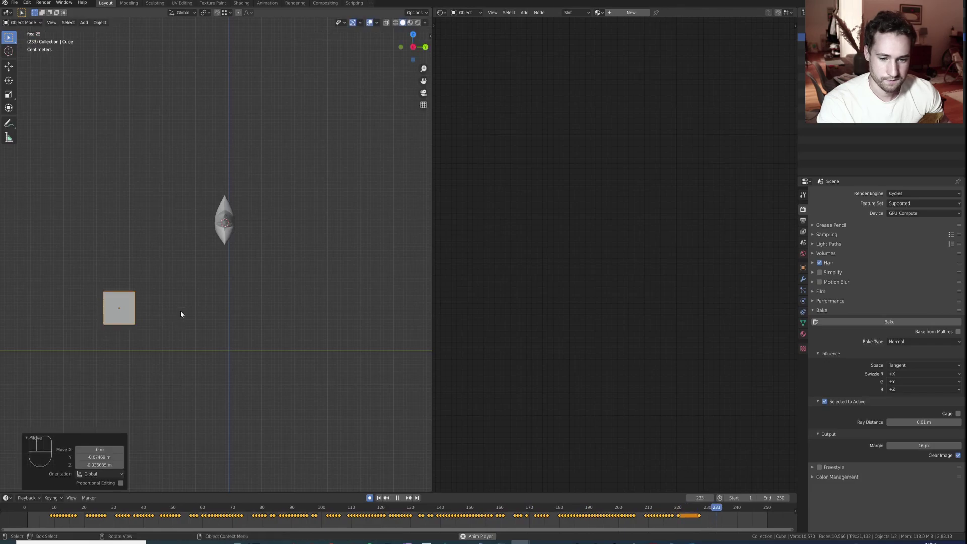
key(space)
Turn off Auto Keying and play the cube's recorded motion from the start in perspective view.
middle_drag(207, 296, 237, 307)
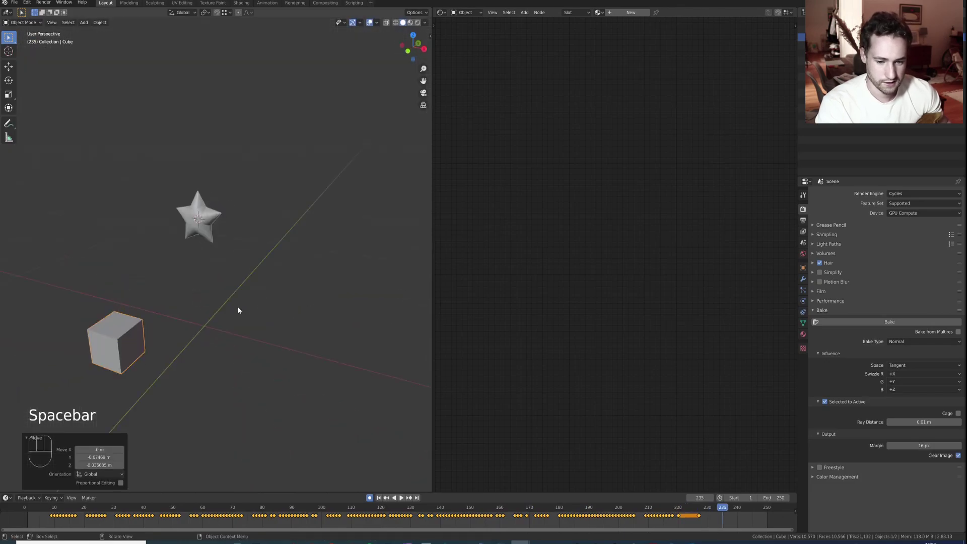
click(379, 498)
key(space)
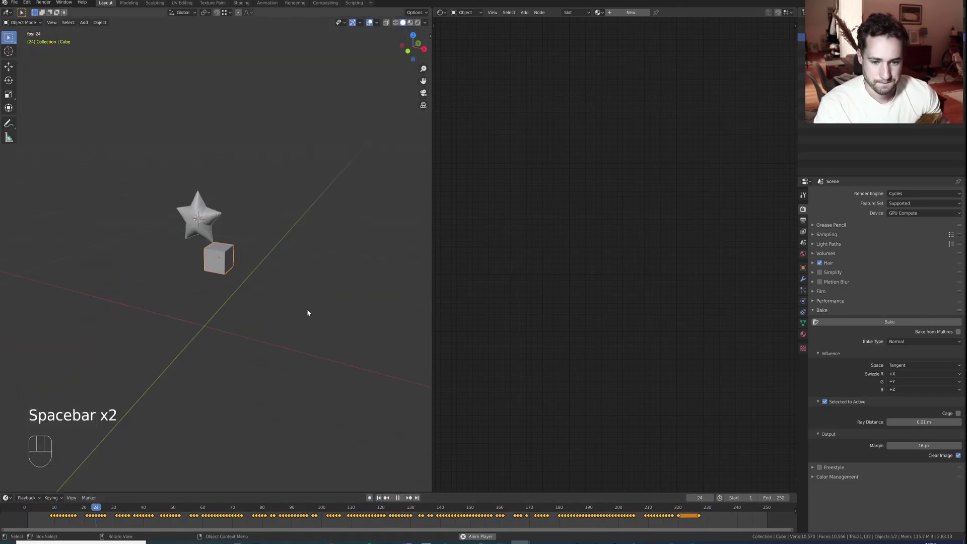
middle_drag(307, 310, 295, 295)
key(space)
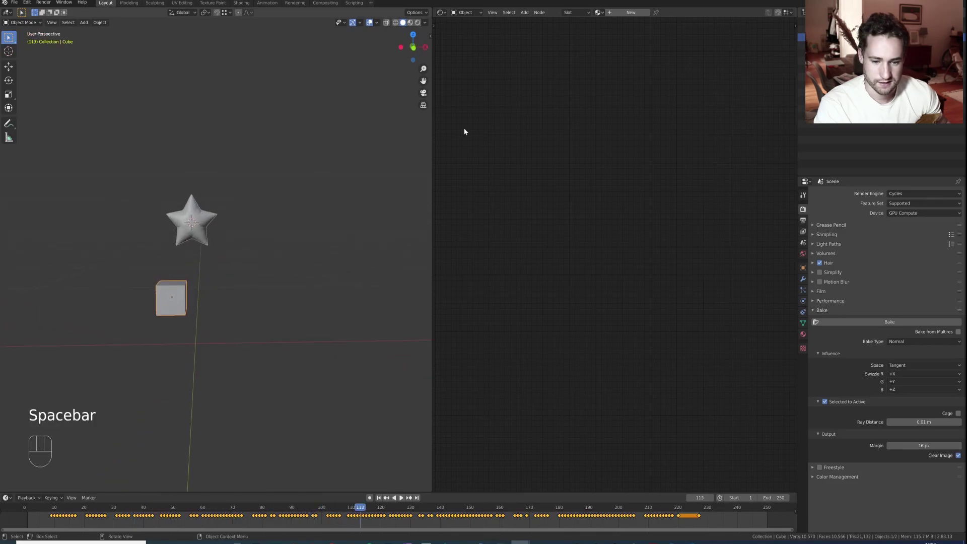
Change the empty Shader Editor area to the Graph Editor and examine the cube's recorded motion curves.
click(441, 13)
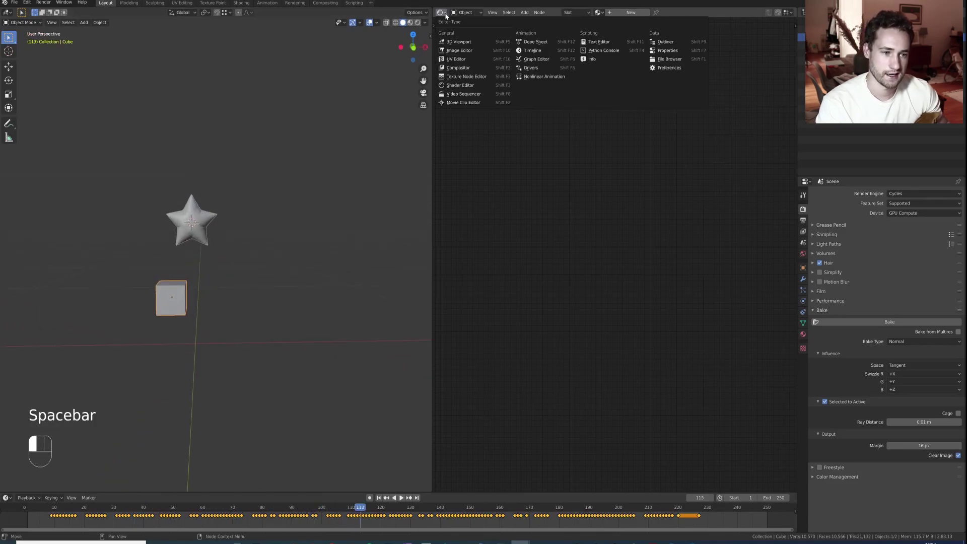
click(537, 59)
scroll(613, 262, up, 5)
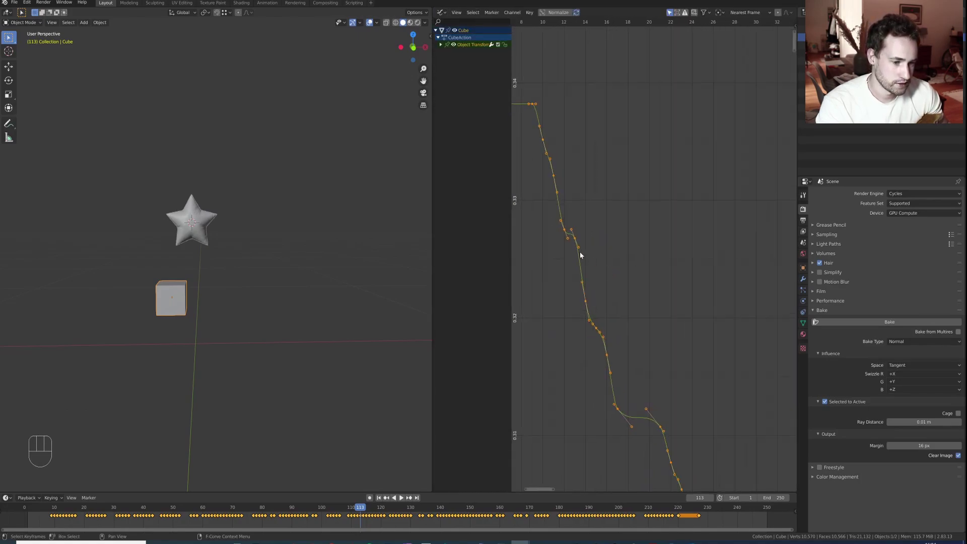
scroll(580, 252, up, 2)
scroll(700, 383, down, 4)
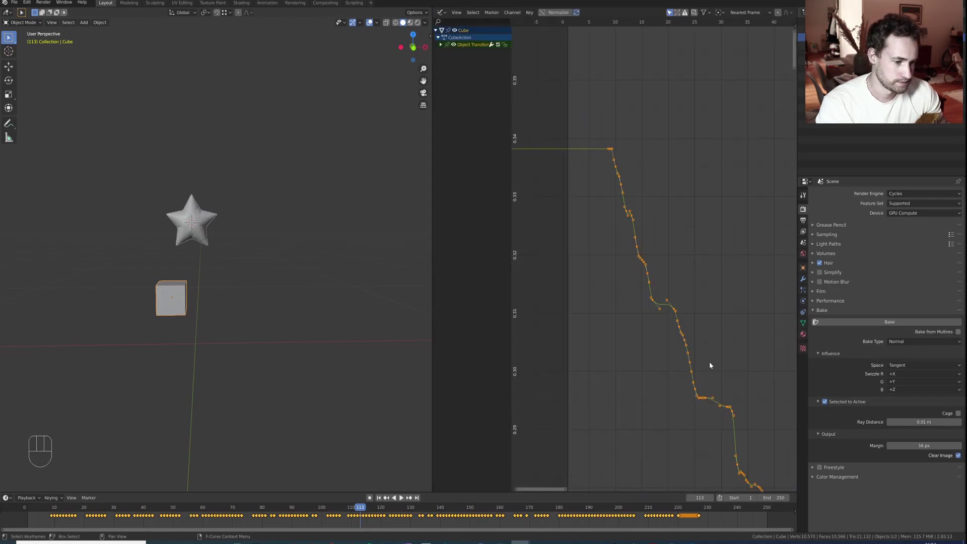
key(space)
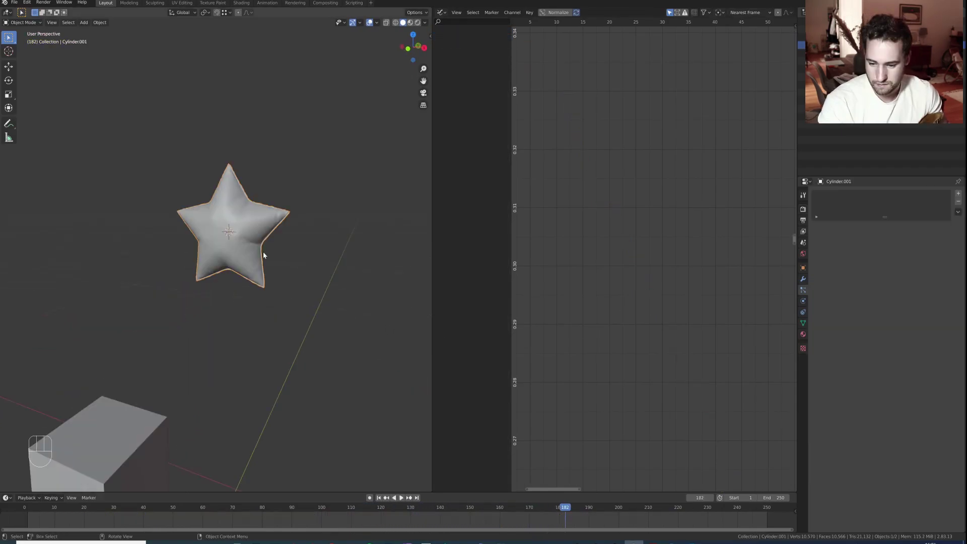
Enter Edit Mode on the star and select a single vertex at the notch between its two lower points.
scroll(249, 232, up, 3)
mouse_move(241, 244)
middle_down()
mouse_move(249, 232)
mouse_move(252, 242)
middle_up()
key(Tab)
scroll(224, 302, up, 1)
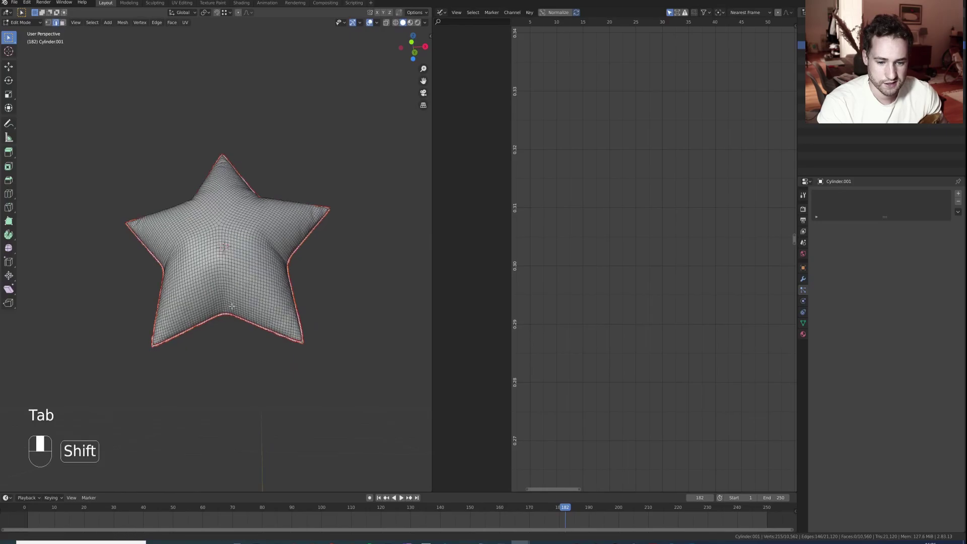
scroll(231, 251, up, 4)
shift+middle_drag(229, 309, 256, 290)
key(1)
key(KP_Decimal)
key(KP_Decimal)
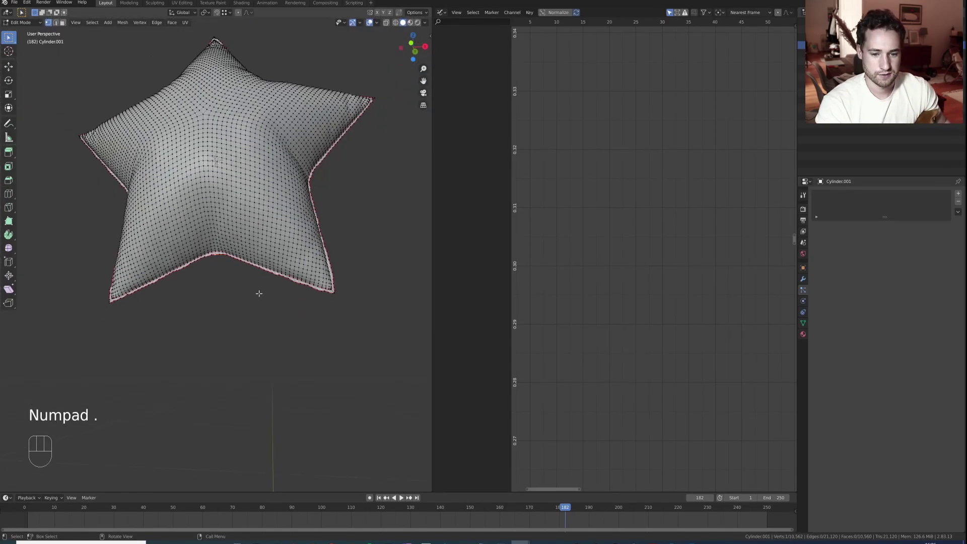
Extrude the notch vertex about 0.007 m straight down along Z in front view and repeat the extrusion 24 times to form a string.
key(KP_1)
key(e)
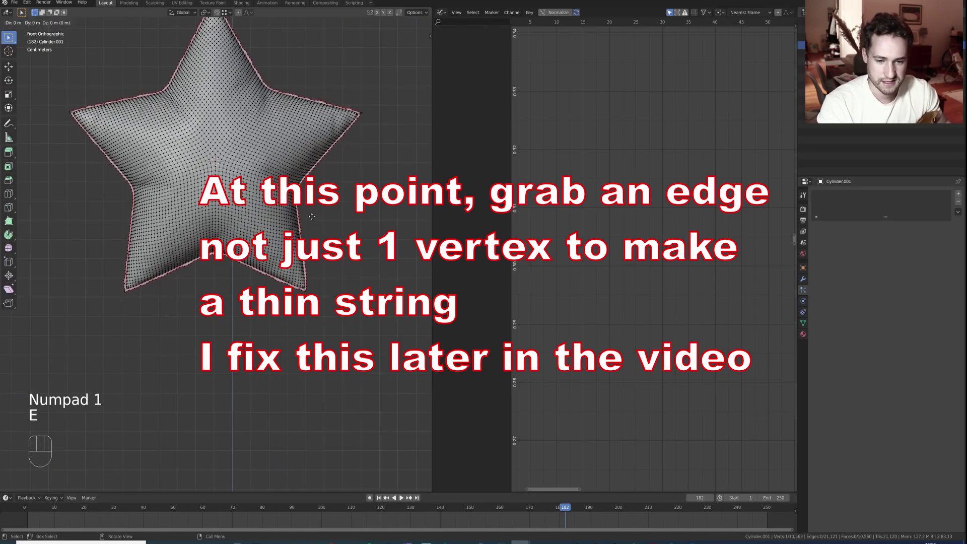
key(z)
click(314, 230)
key(shift+r)
key(shift+r)
key(shift+r)
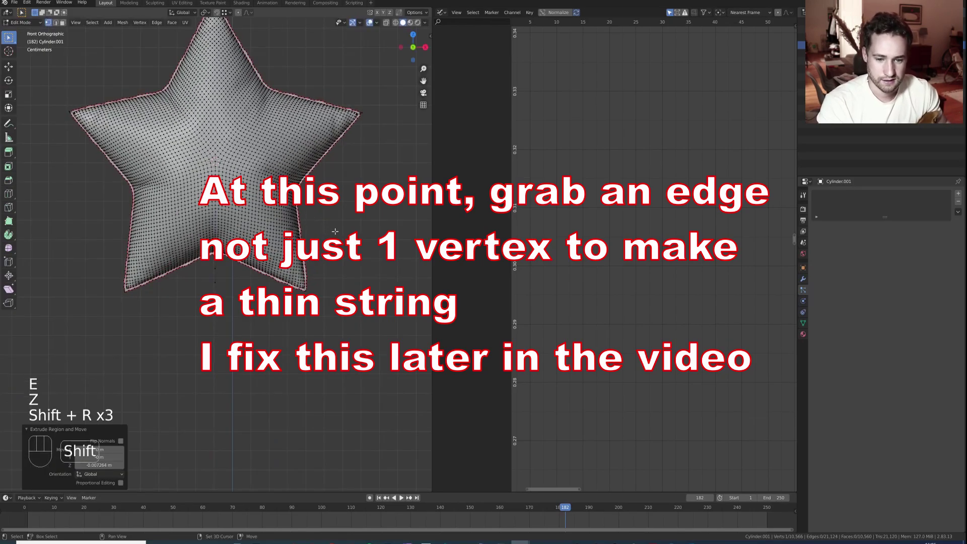
key(shift+r)
key(shift+r)
scroll(323, 224, down, 2)
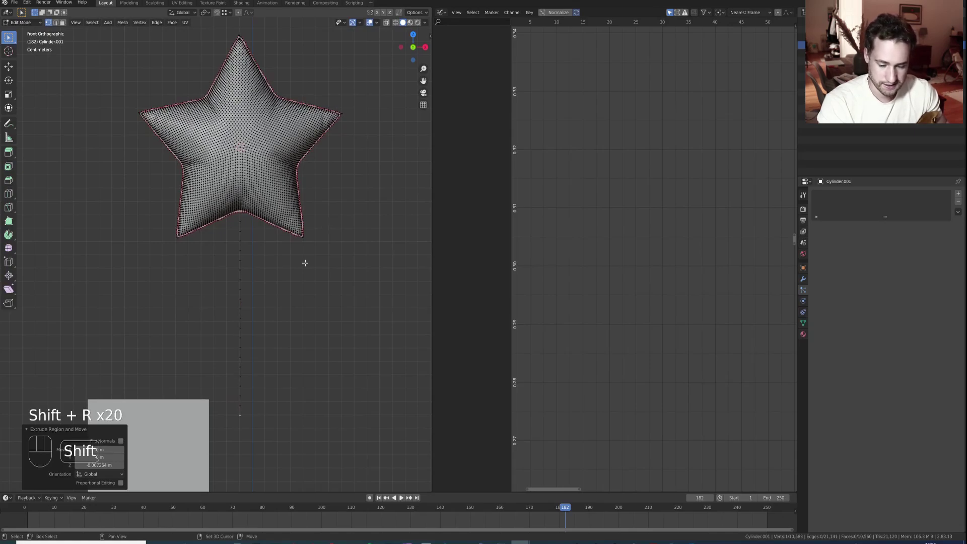
shift+middle_drag(305, 263, 296, 243)
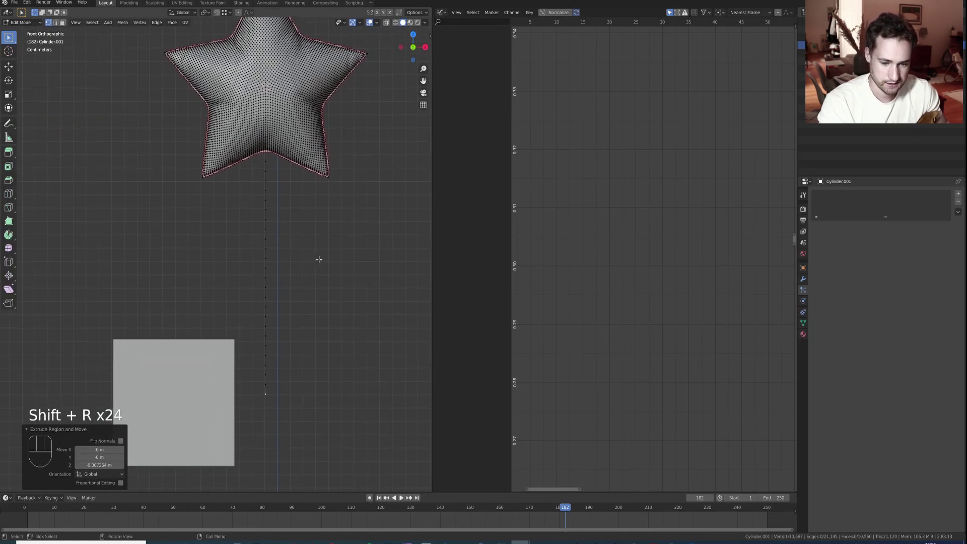
Extrude the string's end vertex two more times so its tip bends sideways toward the cube, and return to Object Mode.
key(e)
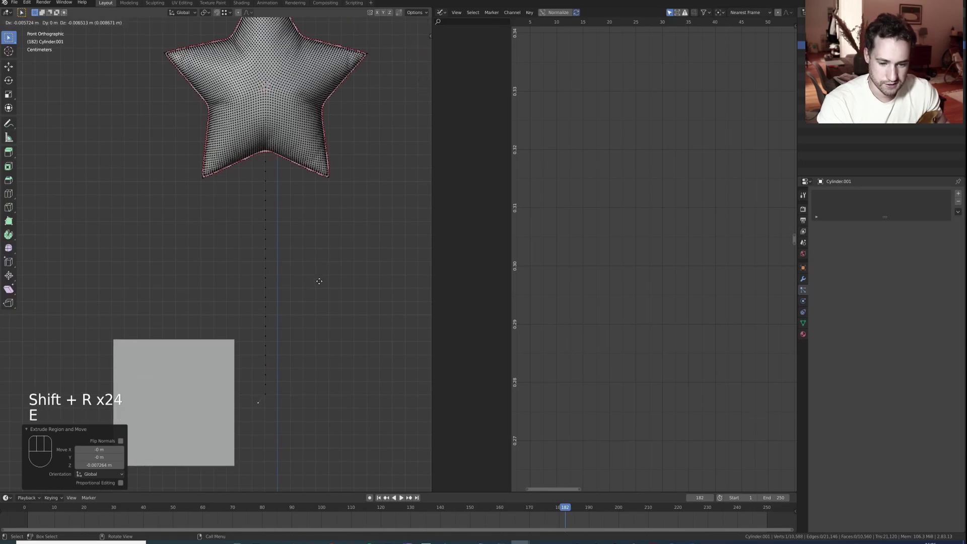
click(318, 282)
key(e)
click(302, 290)
key(Tab)
middle_drag(304, 289, 242, 308)
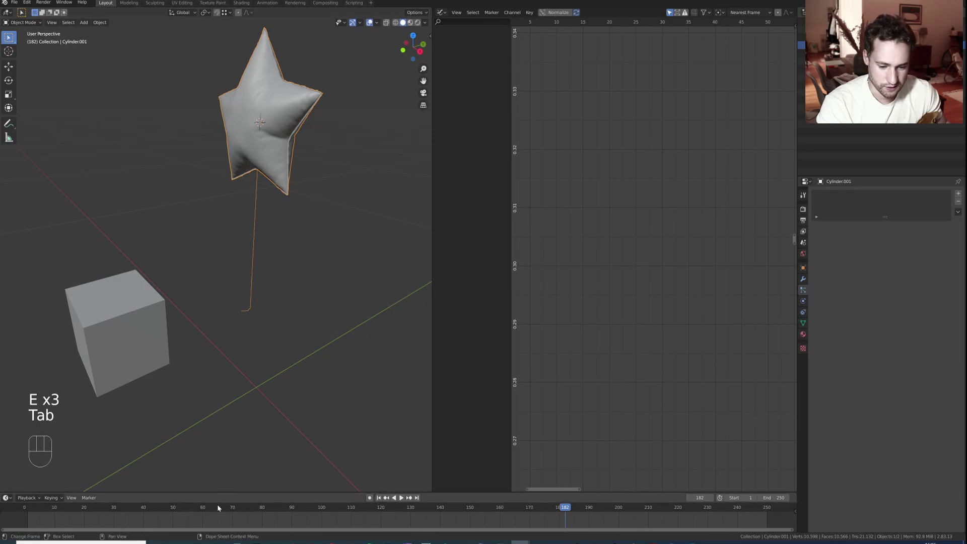
Return the timeline to the start and delete the star's Copy Scale constraint.
drag(217, 506, 24, 508)
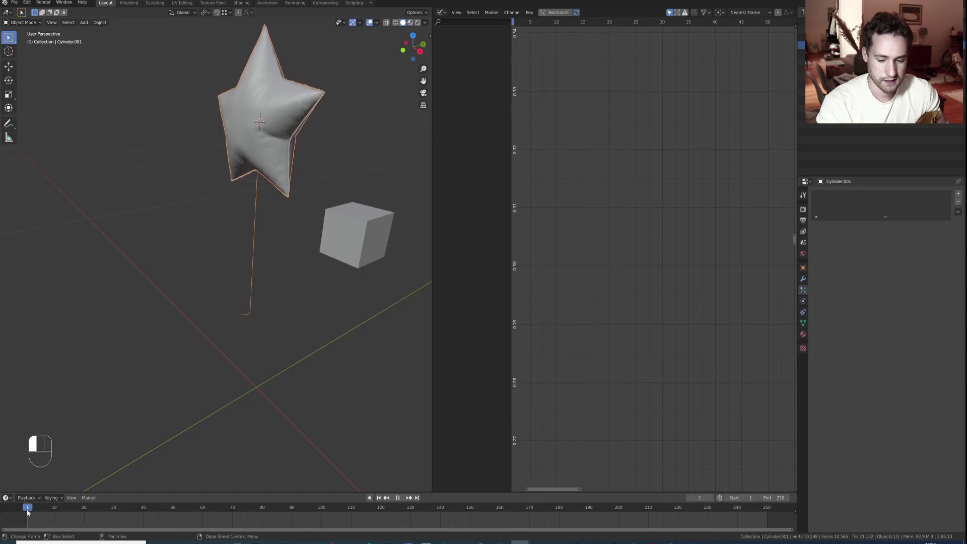
click(803, 313)
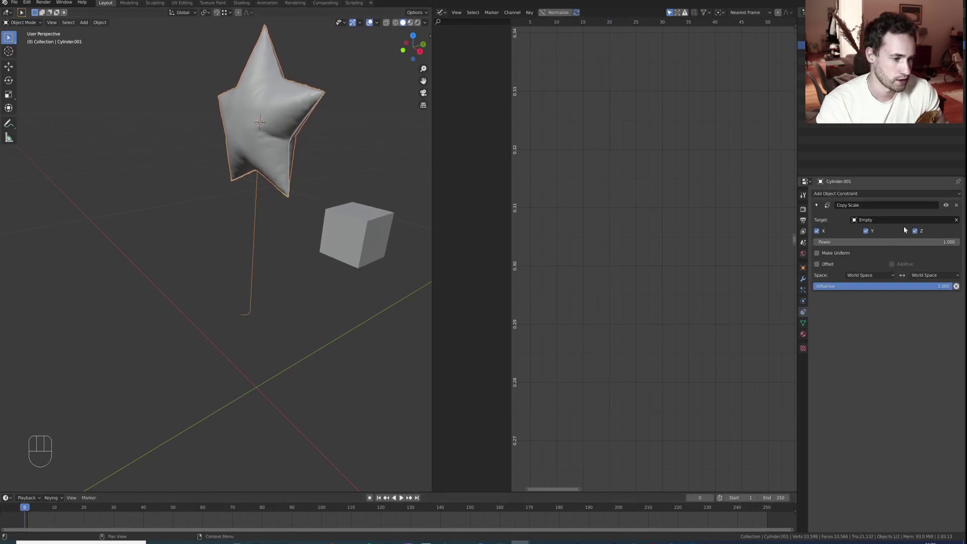
click(957, 205)
Scale the star with its string down to about 0.4 and apply the scale.
scroll(305, 385, down, 2)
key(s)
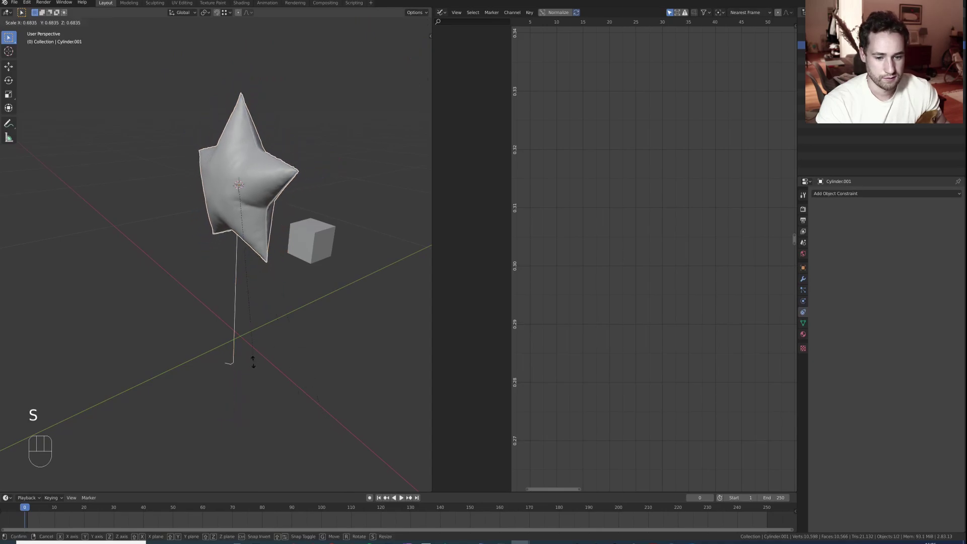
key(s)
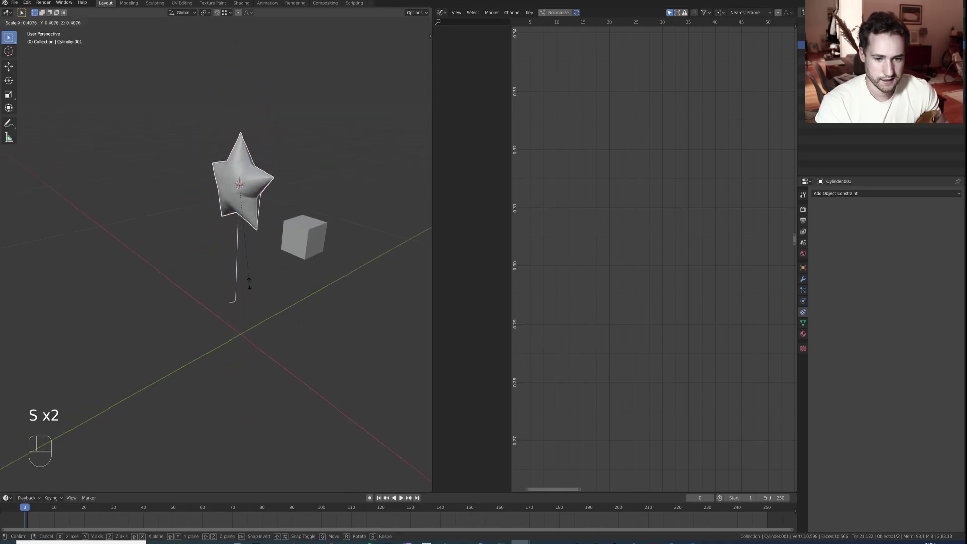
click(248, 279)
key(ctrl+a)
click(225, 290)
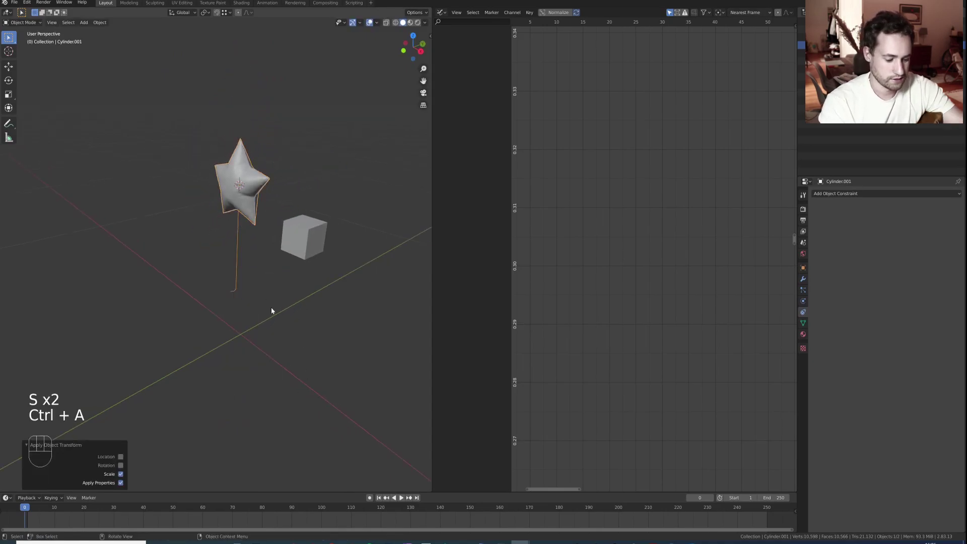
Move the star starting from top view so that the string's bent end meets the side of the cube.
key(KP_7)
key(g)
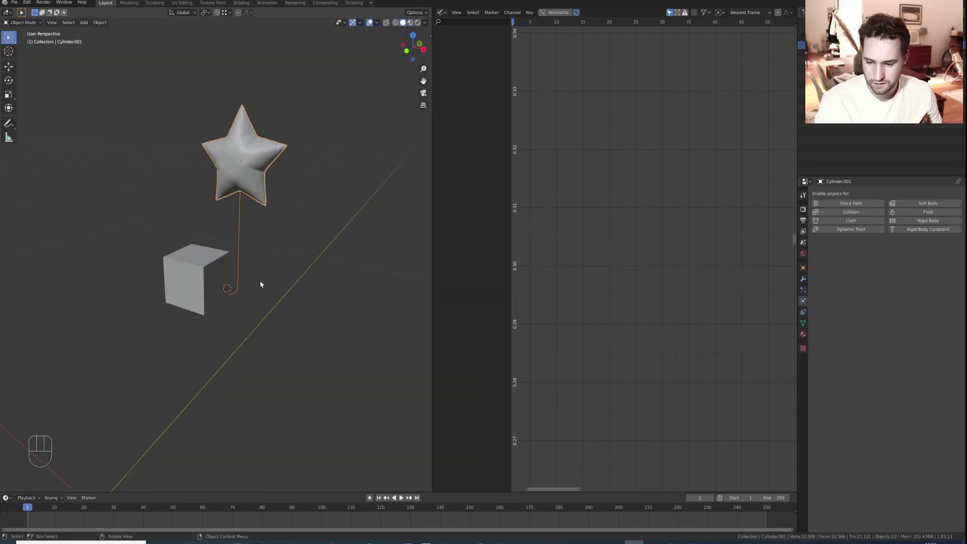
shift+middle_drag(252, 232, 280, 221)
Assign the string's end vertex to the Bottom String vertex group in Edit Mode and place the 3D cursor away from it.
key(Tab)
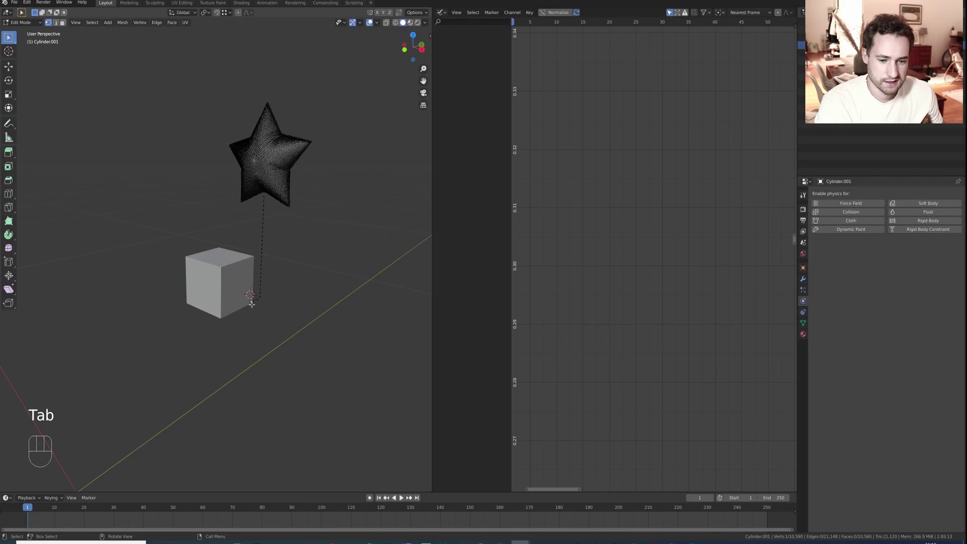
click(804, 323)
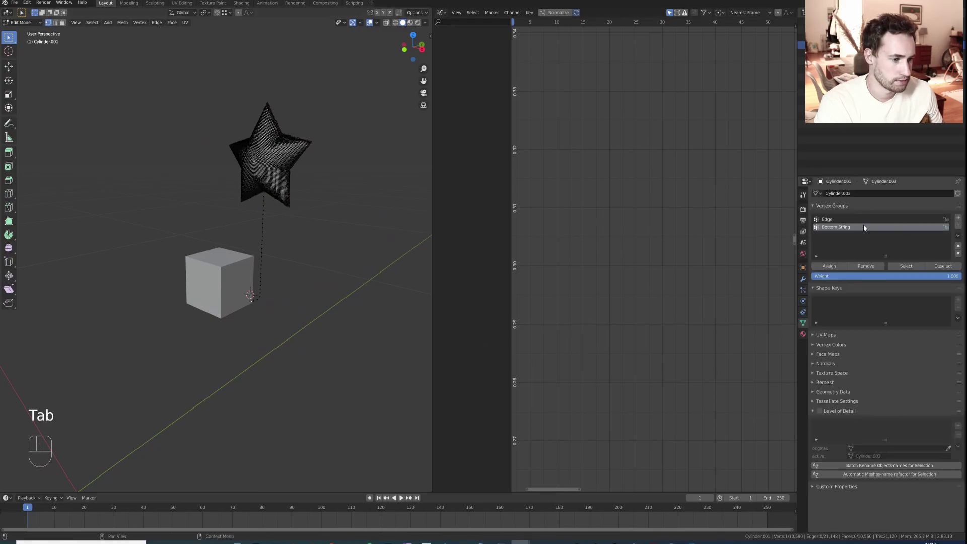
click(959, 218)
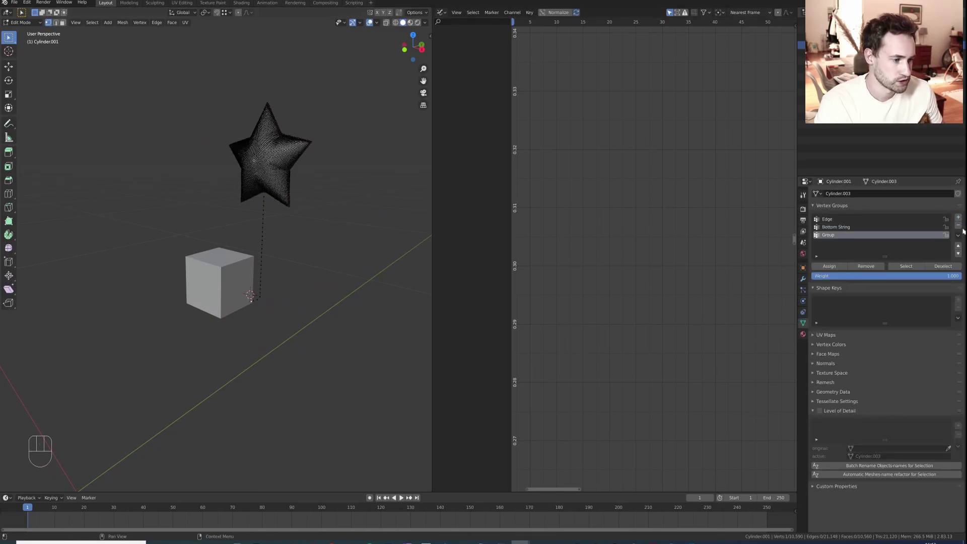
click(959, 225)
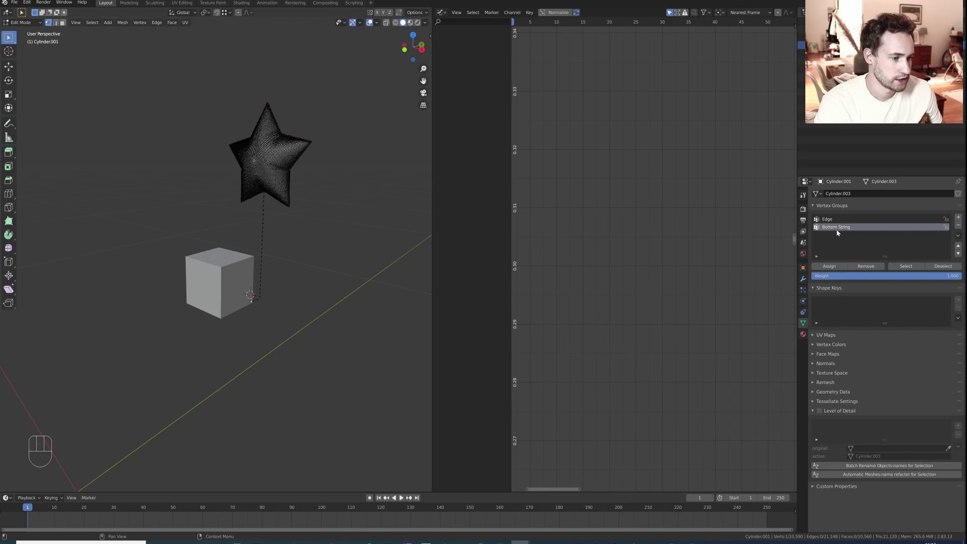
click(836, 266)
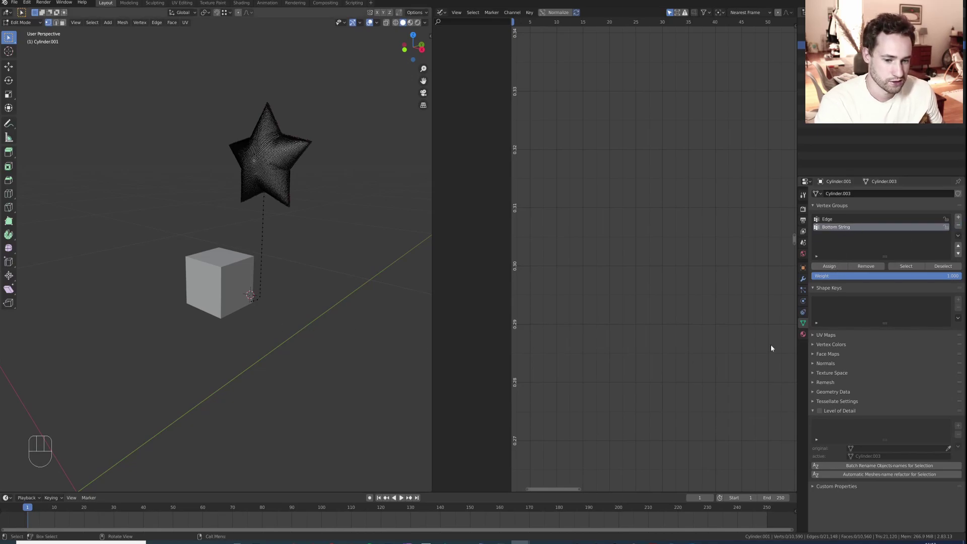
click(902, 267)
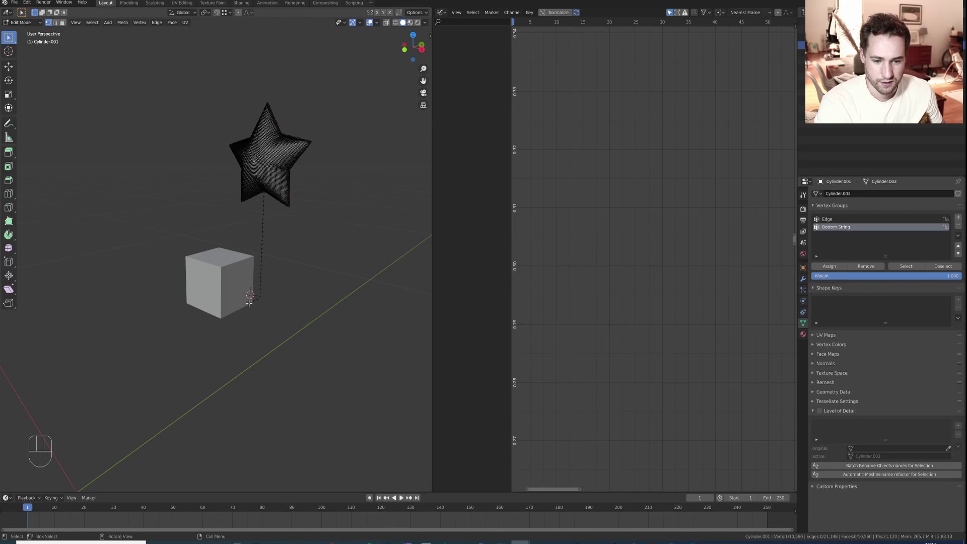
shift+right_click(199, 361)
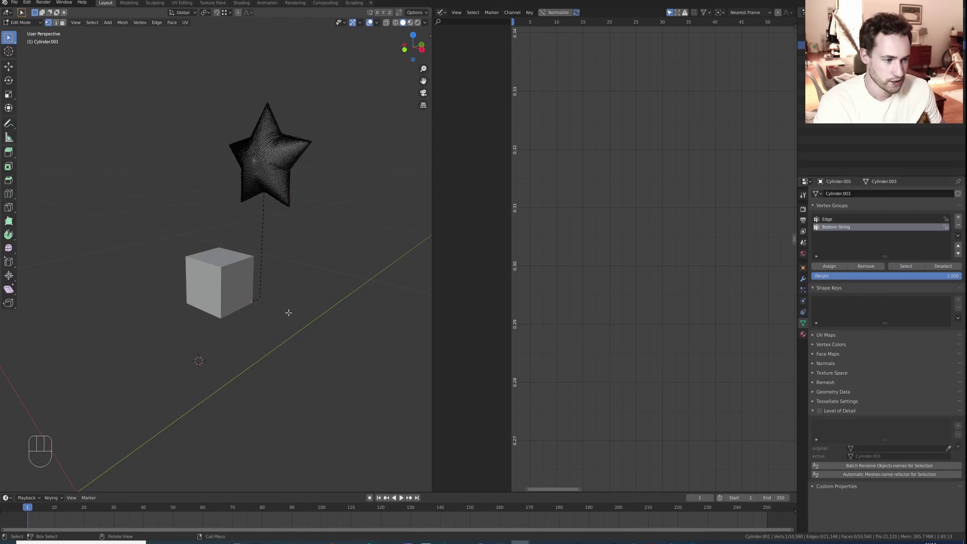
key(Tab)
Add a Hook modifier to the star with Cube as the object and Bottom String as the vertex group.
click(804, 279)
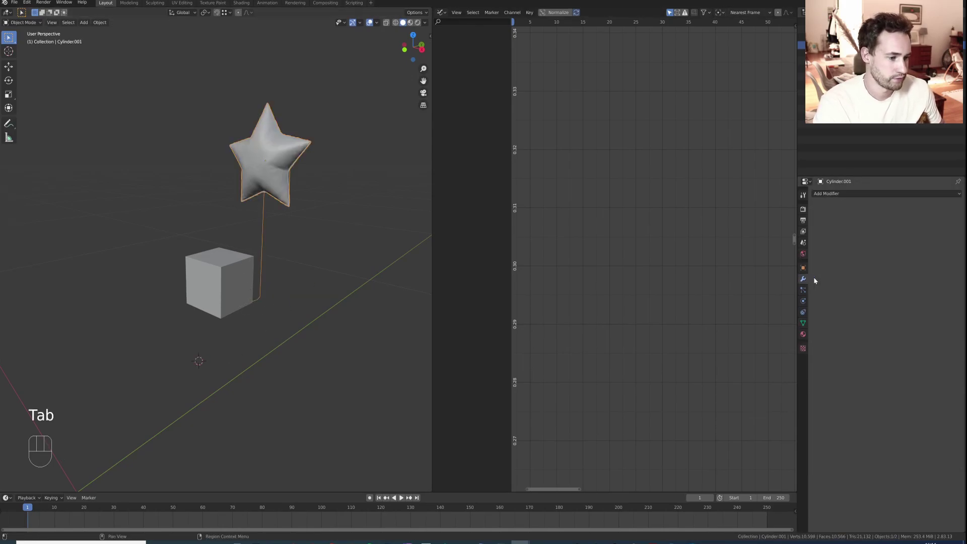
click(866, 197)
click(870, 244)
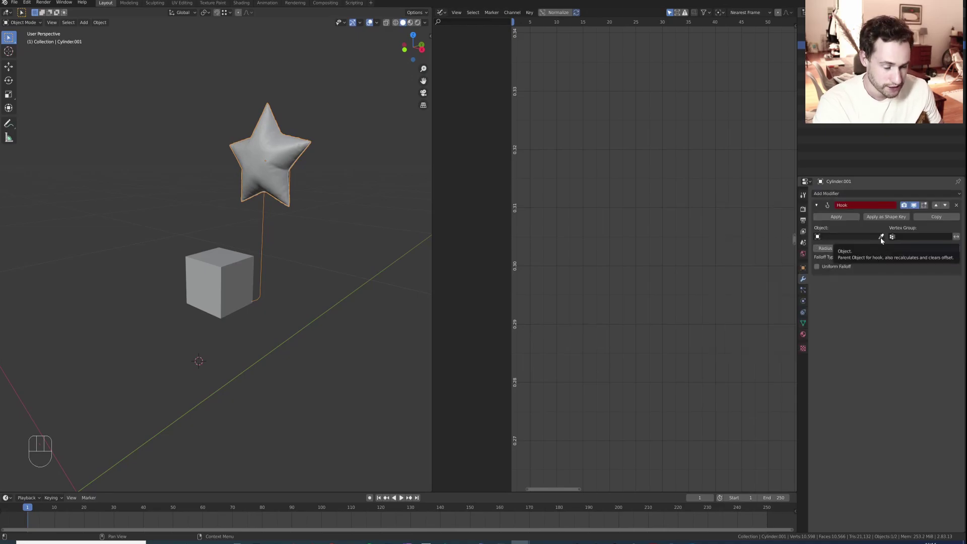
click(881, 237)
click(212, 279)
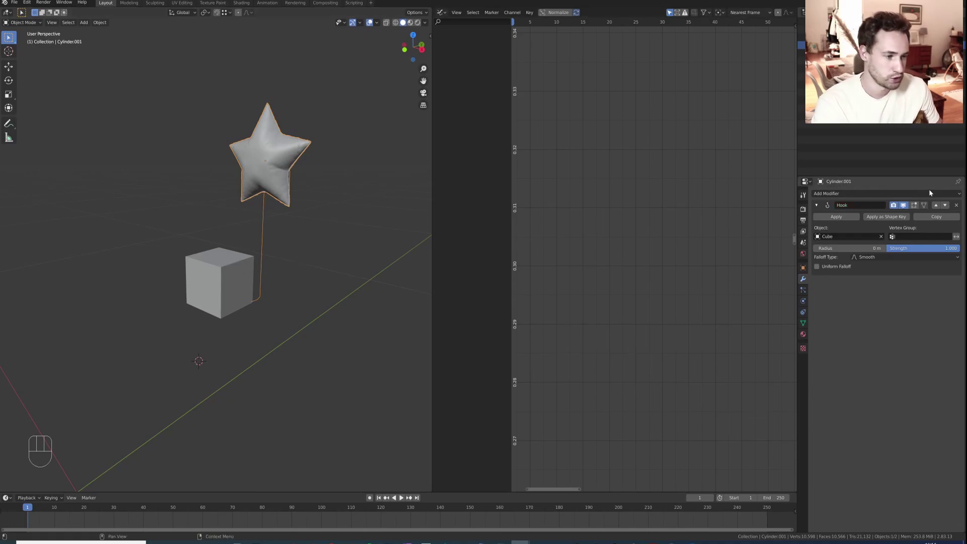
click(917, 237)
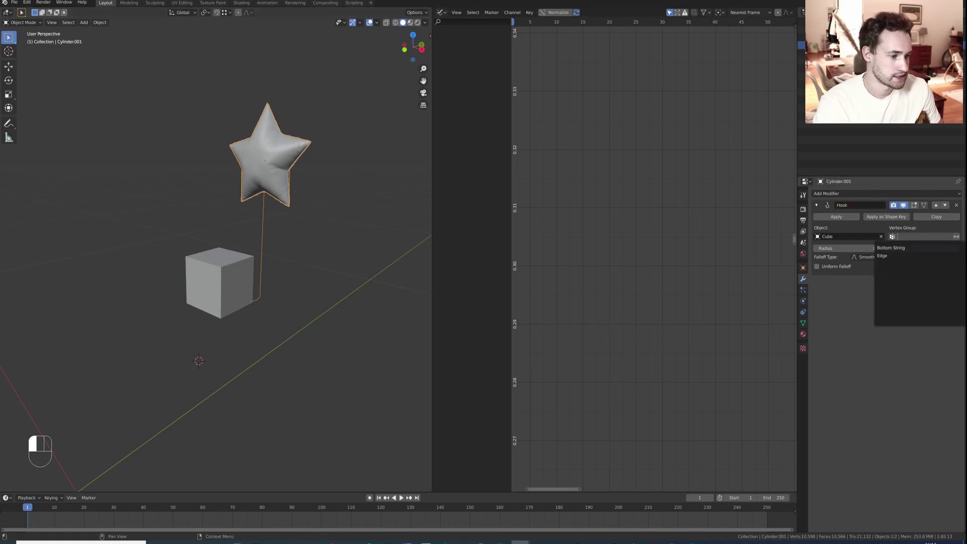
click(891, 248)
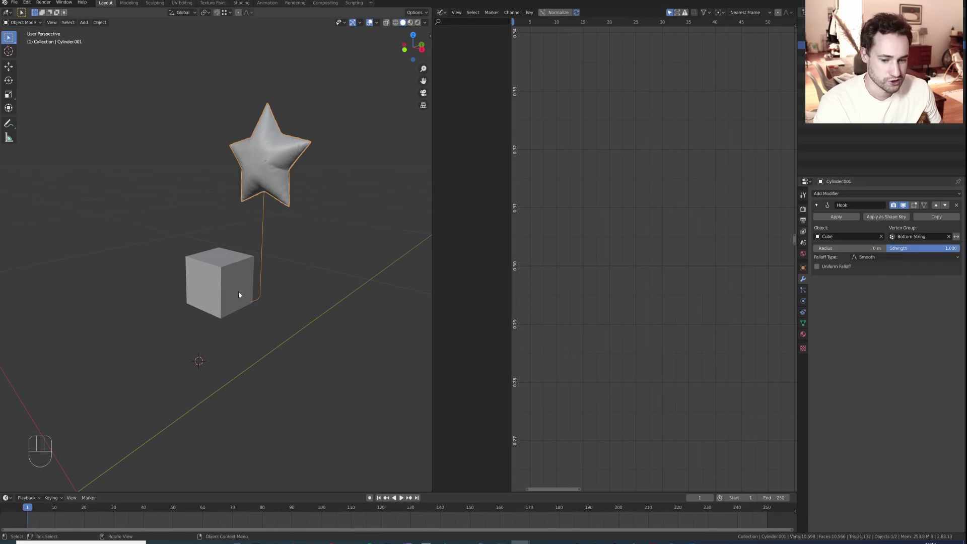
Play the animation to check how the hooked string end follows the cube, and rewind to frame 1.
key(space)
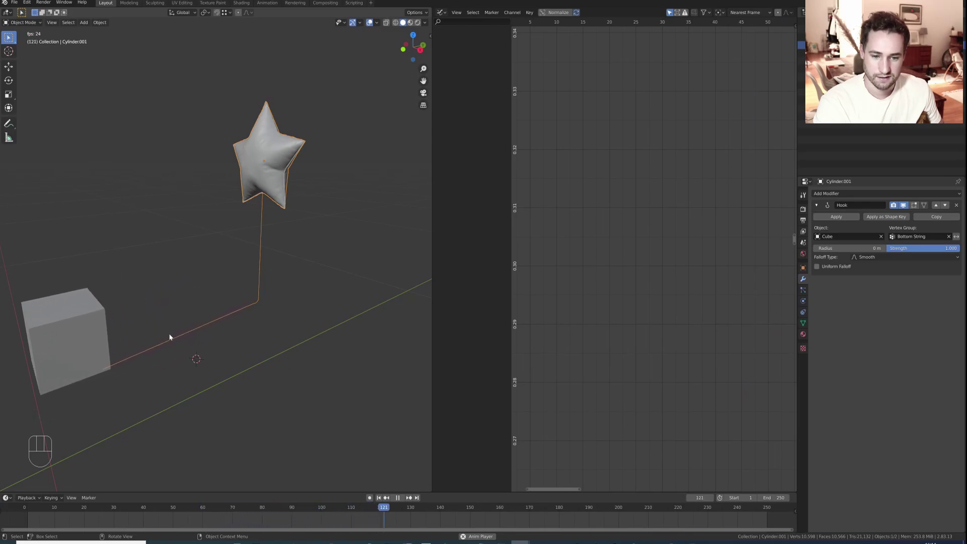
key(space)
click(379, 498)
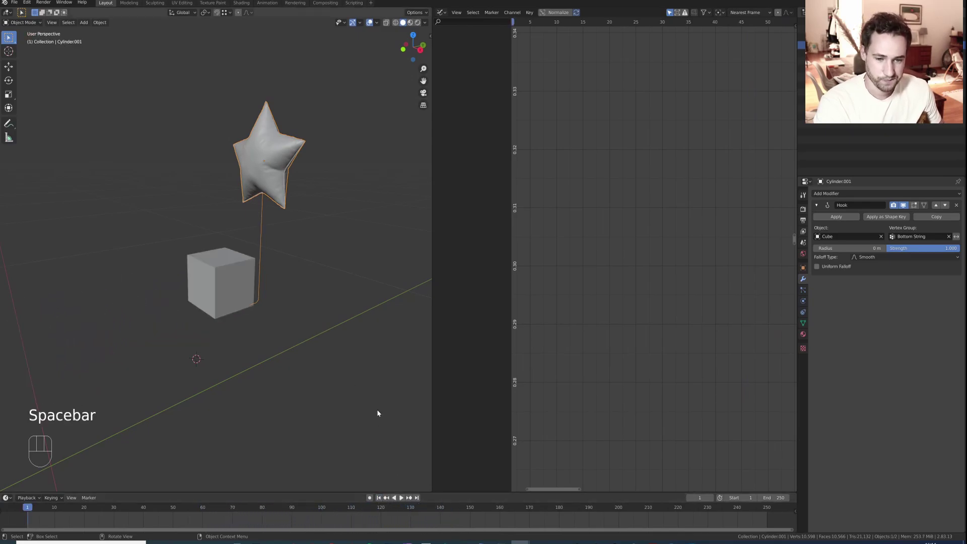
Enable Cloth physics on the star and set its pin group to Bottom String.
click(804, 301)
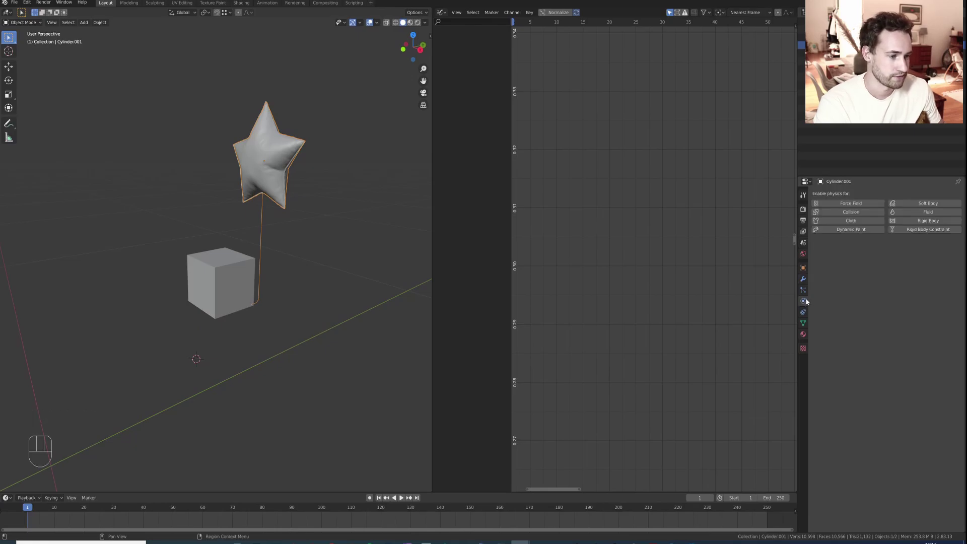
click(839, 221)
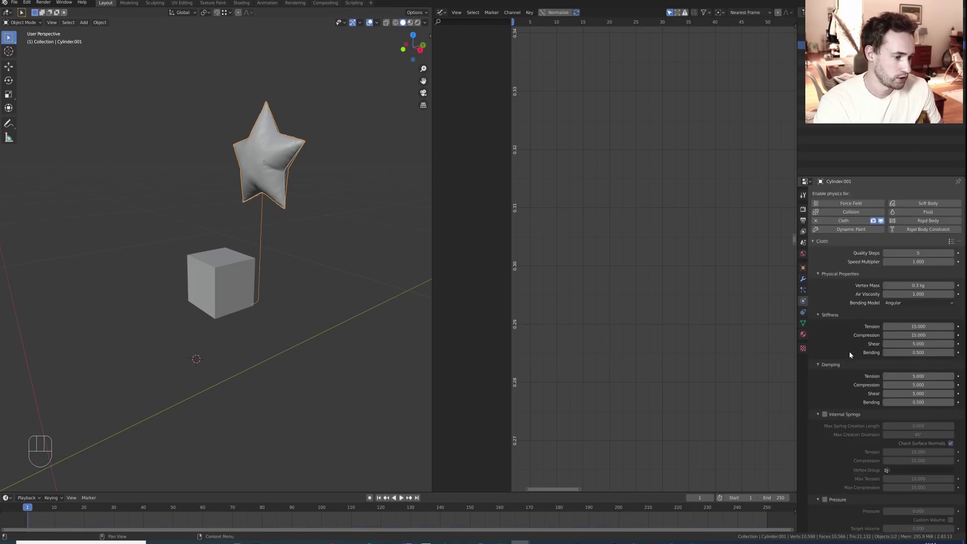
scroll(850, 352, down, 10)
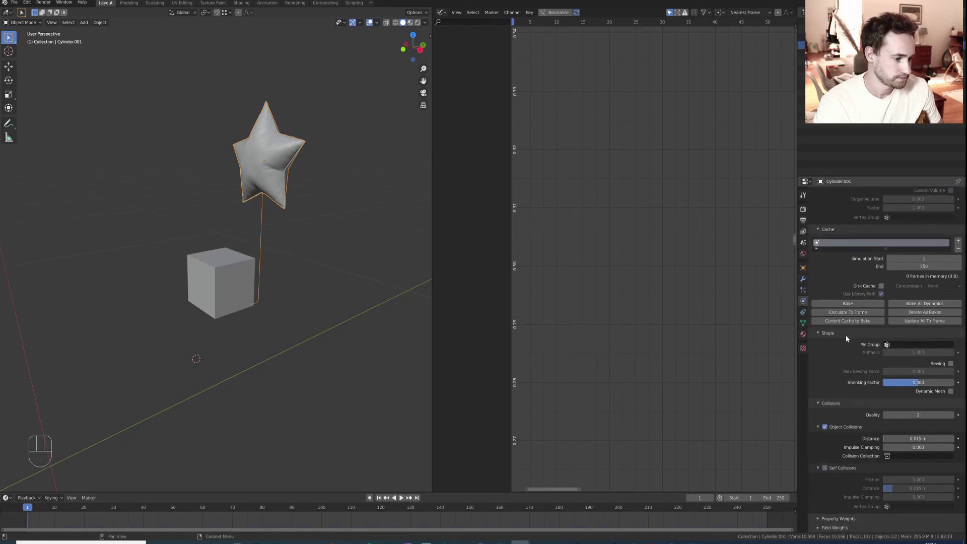
click(904, 345)
click(907, 356)
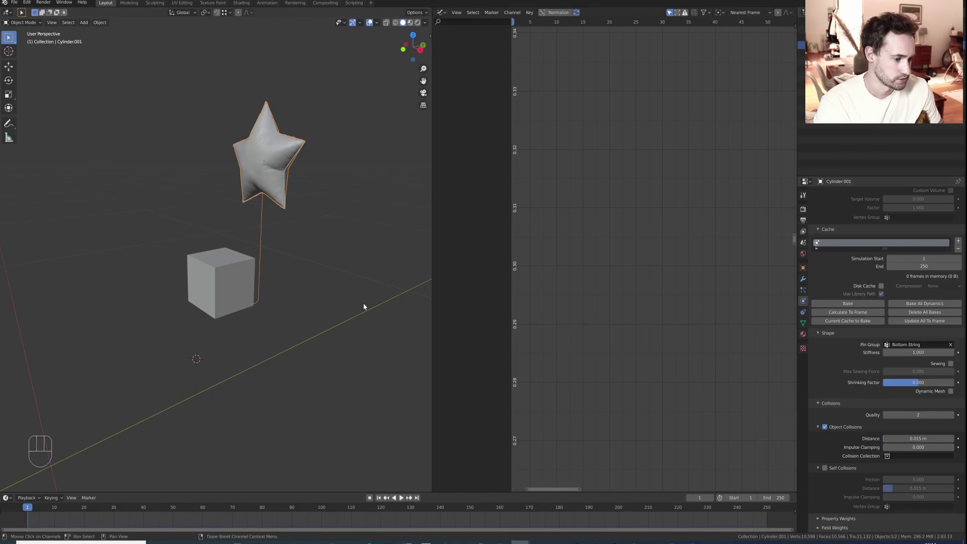
Play the cloth simulation to examine how the star and string react to the cube's motion.
middle_drag(364, 306, 307, 291)
key(space)
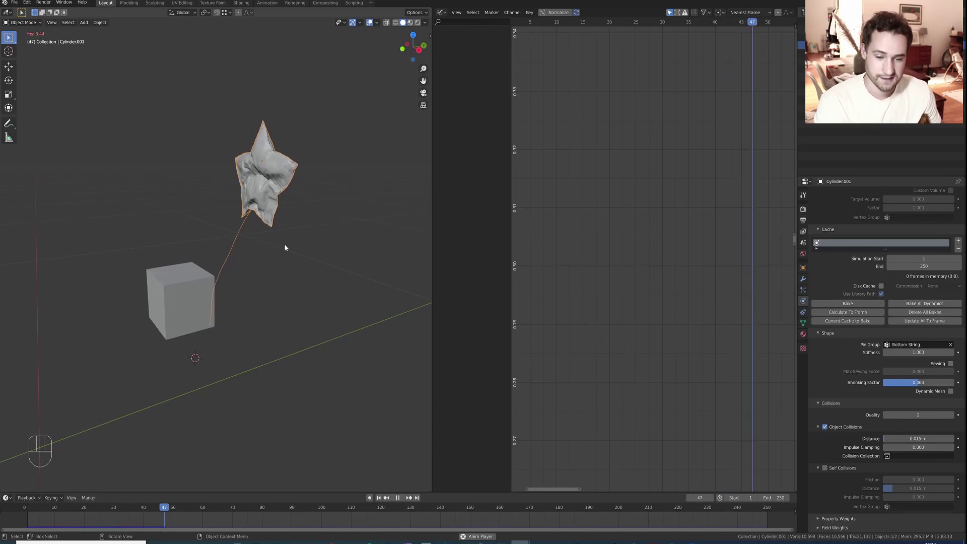
key(space)
key(space)
key(space)
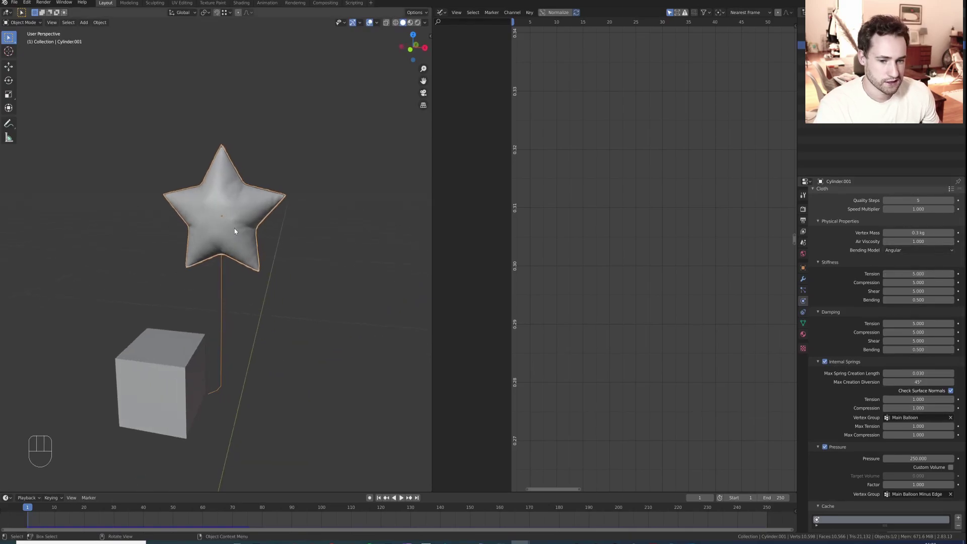
Enter Edit Mode on the star and select the Main Balloon vertex group to inspect which faces it covers, then clear the selection.
scroll(234, 229, up, 6)
middle_drag(247, 194, 283, 281)
key(Tab)
key(a)
key(a)
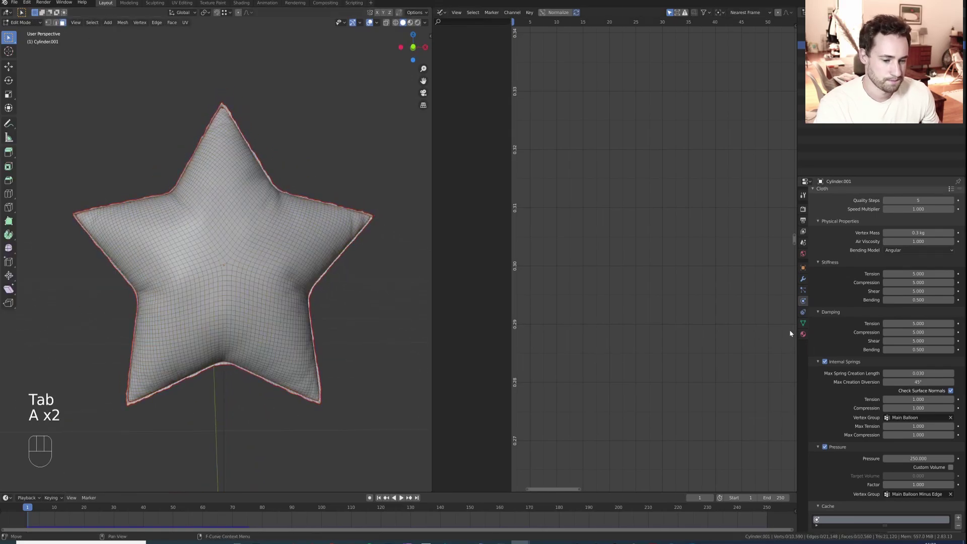
click(803, 323)
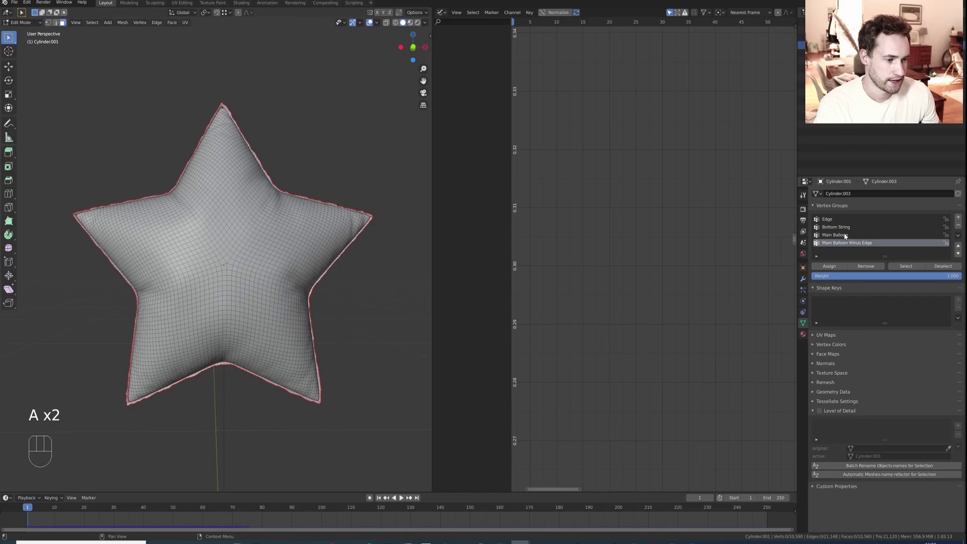
click(839, 235)
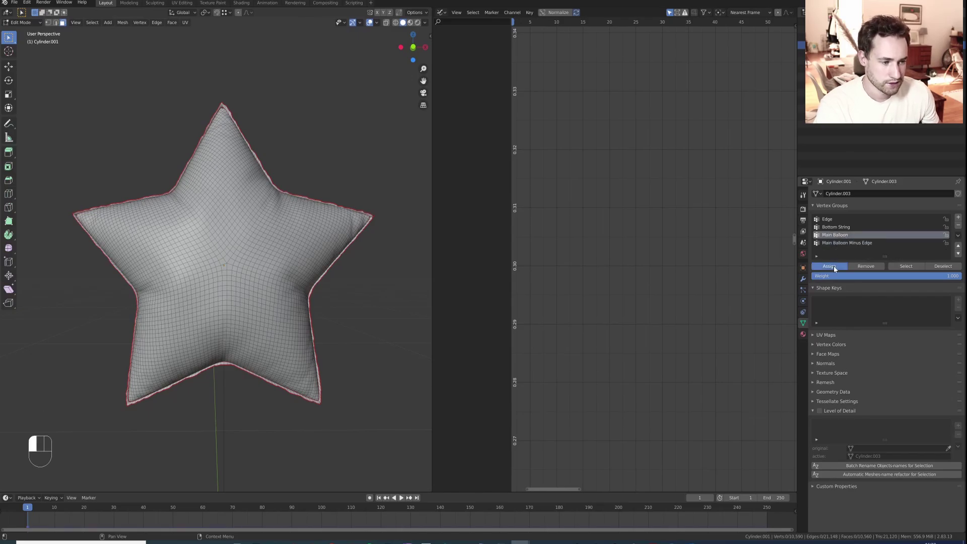
click(835, 266)
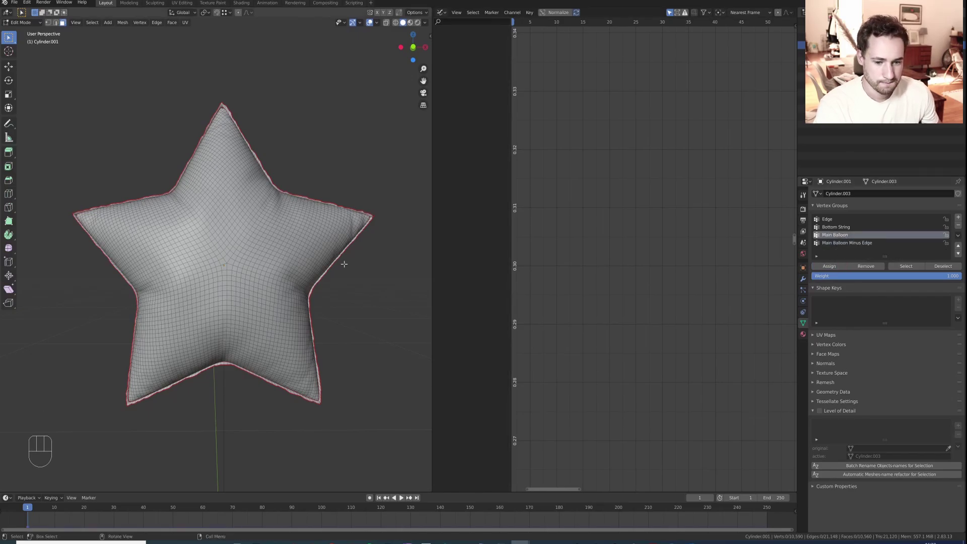
click(912, 271)
shift+middle_drag(170, 164, 205, 131)
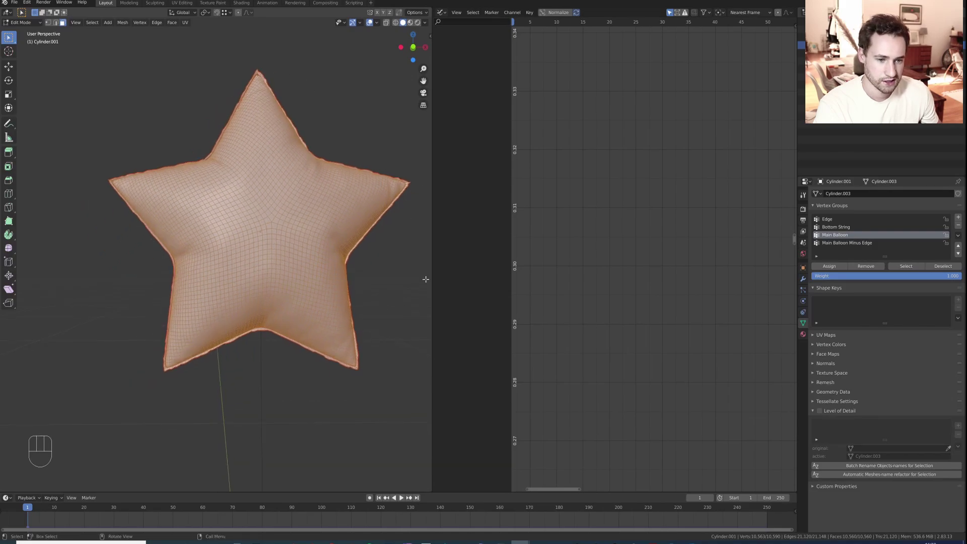
click(386, 309)
Select the Main Balloon Minus Edge vertex group and inspect its coverage along the star's rim.
click(863, 245)
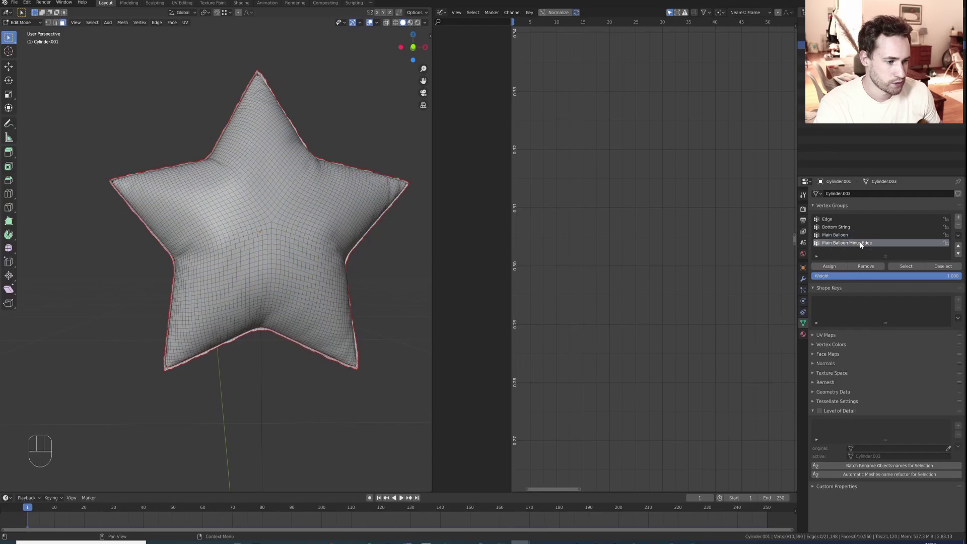
click(897, 270)
middle_drag(324, 136, 317, 147)
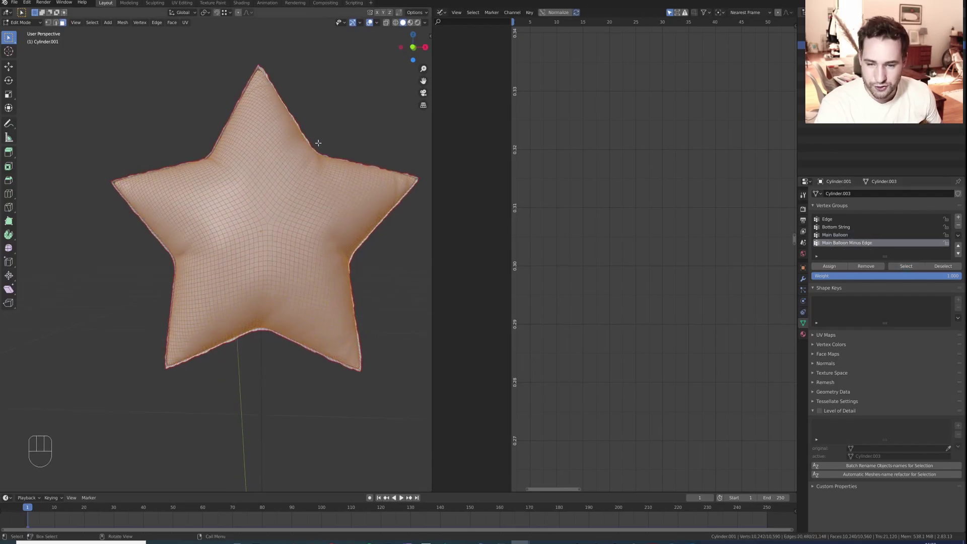
Leave Edit Mode and review the star's cloth stiffness, damping, Internal Springs and Pressure settings.
key(Tab)
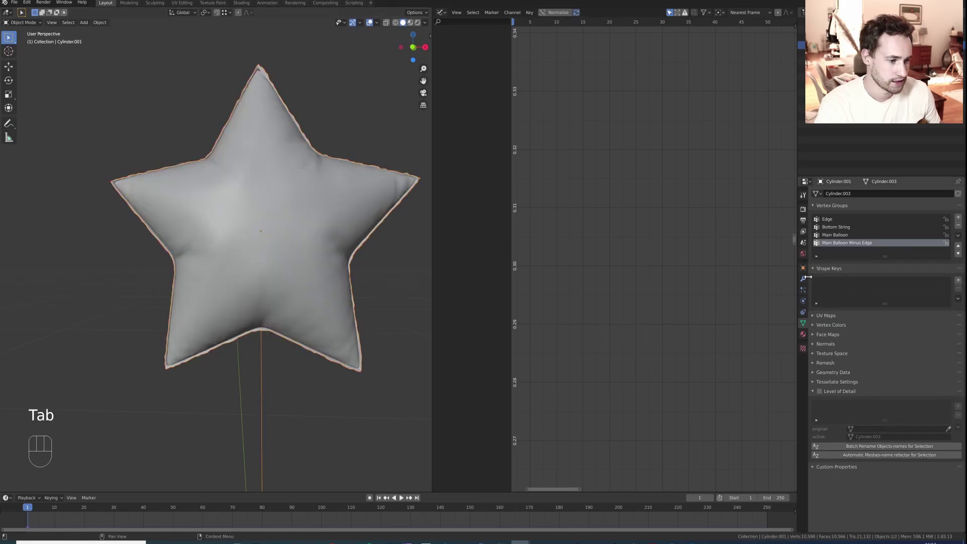
click(804, 301)
scroll(861, 372, down, 3)
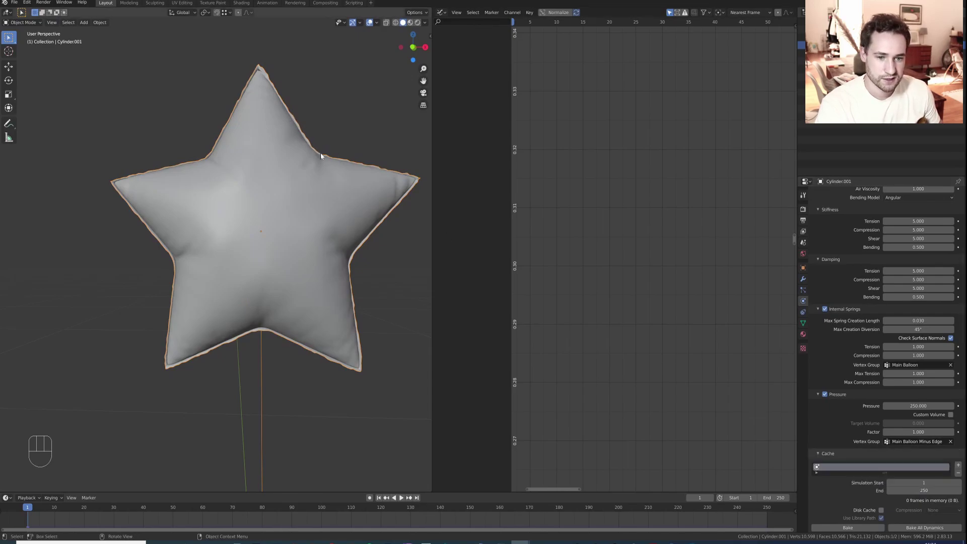
Temporarily display the Face Orientation overlay to check the normals on the star and its rim, then turn it off.
middle_drag(360, 318, 263, 327)
click(377, 23)
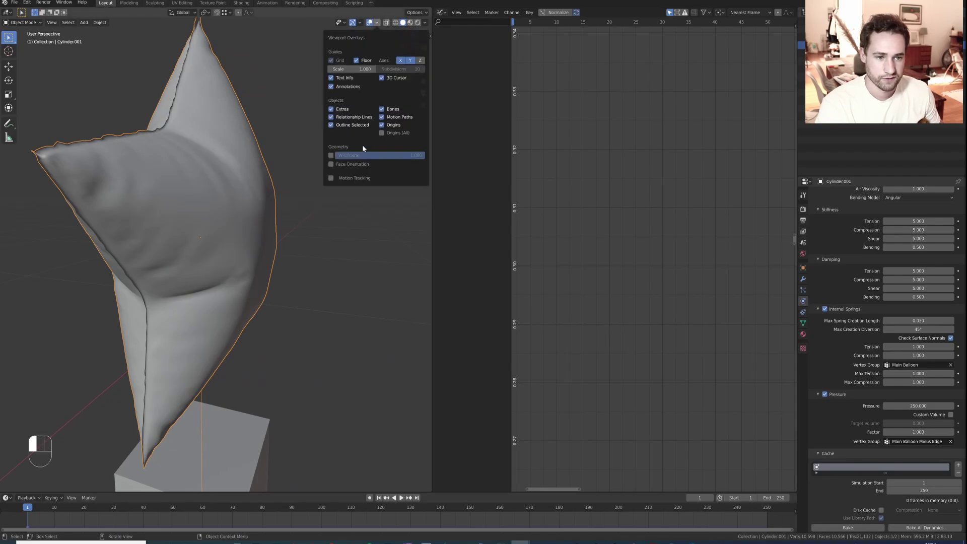
click(331, 164)
middle_drag(160, 145, 200, 146)
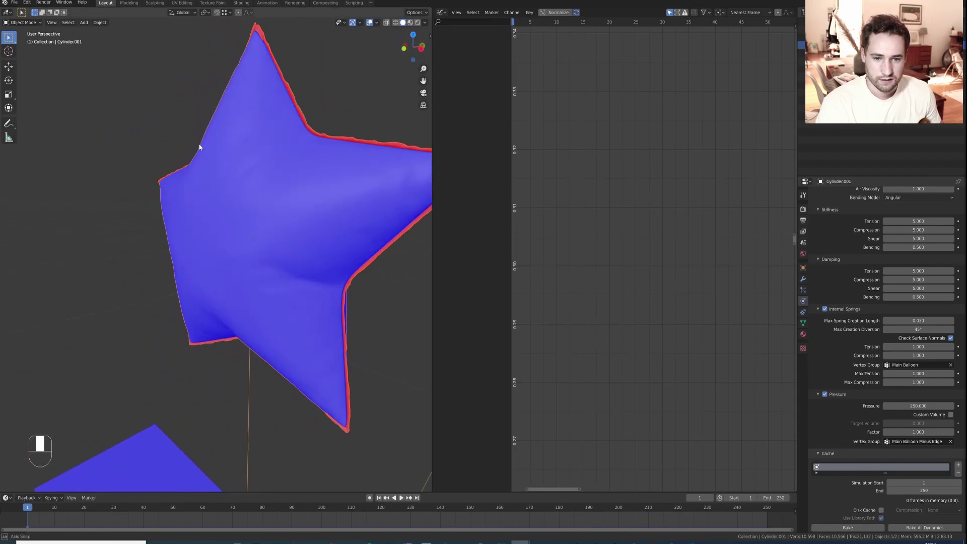
shift+middle_drag(353, 120, 381, 190)
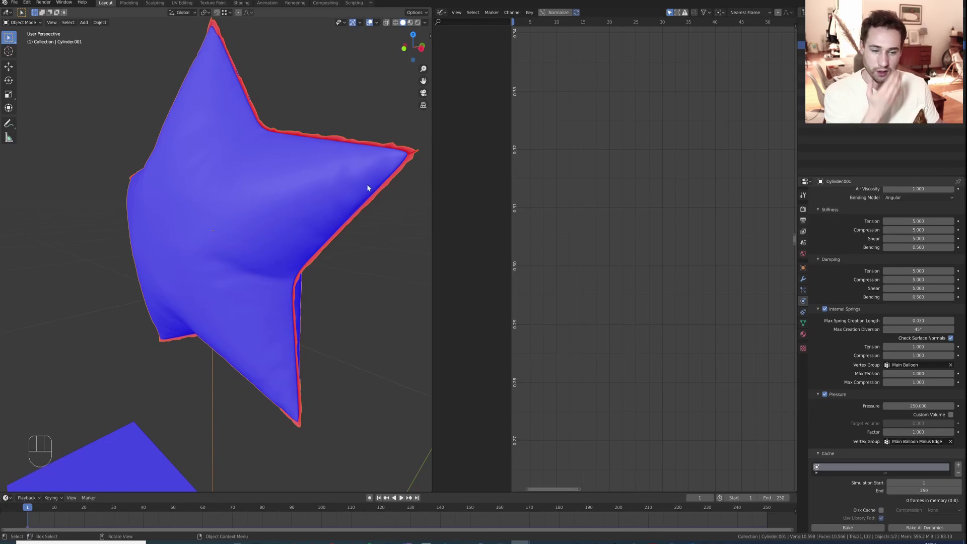
middle_drag(335, 225, 314, 214)
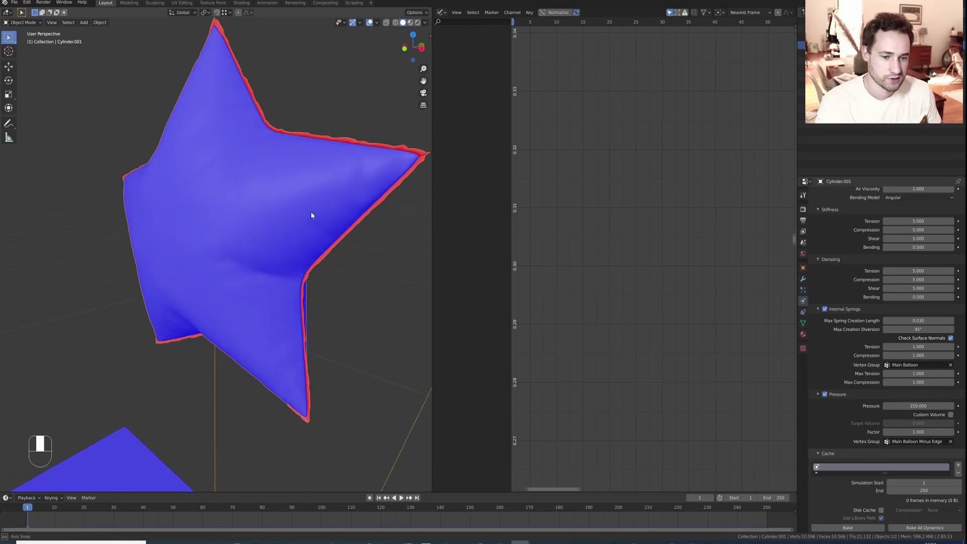
click(375, 23)
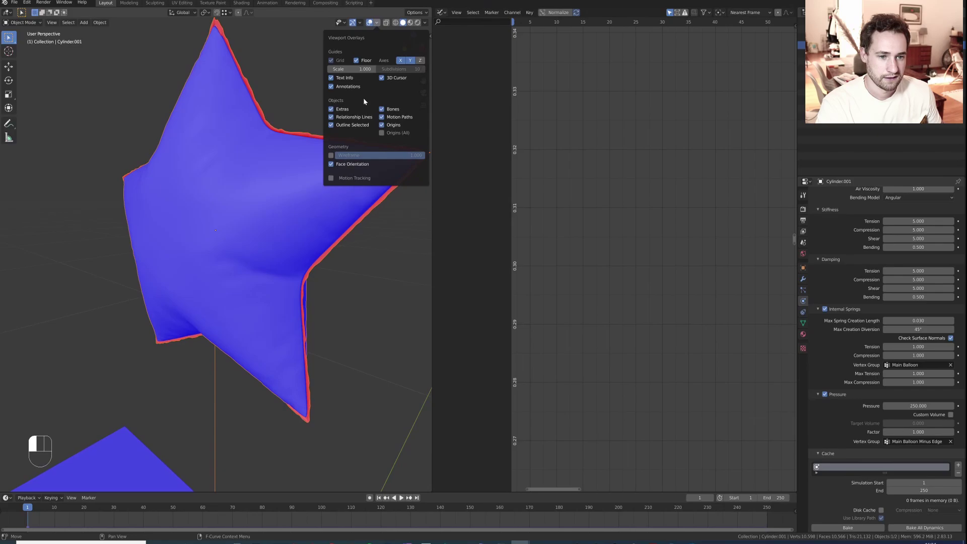
click(332, 164)
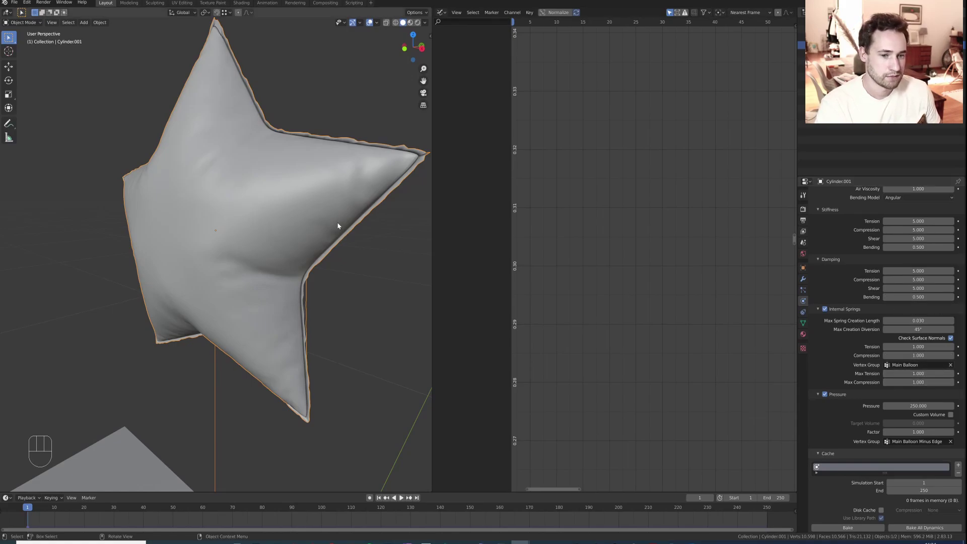
Set the scene's gravity along Z to 9.8 m/s² so the balloon is pulled upward.
middle_drag(339, 225, 297, 177)
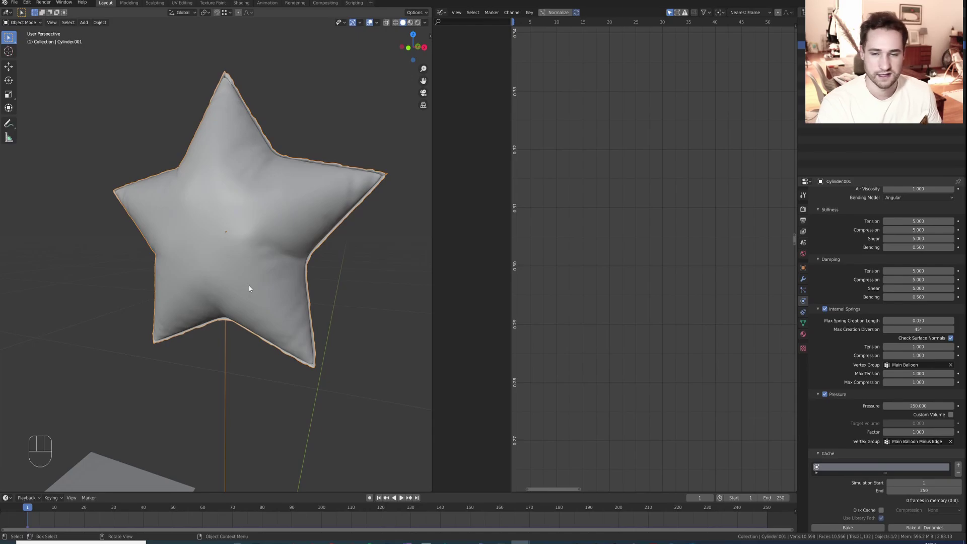
scroll(252, 292, down, 3)
shift+middle_drag(259, 295, 293, 222)
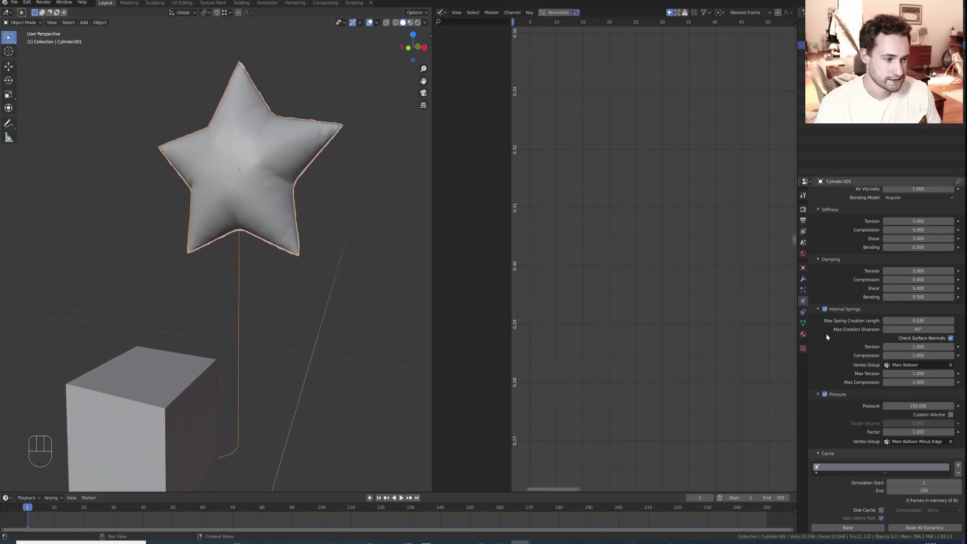
click(804, 243)
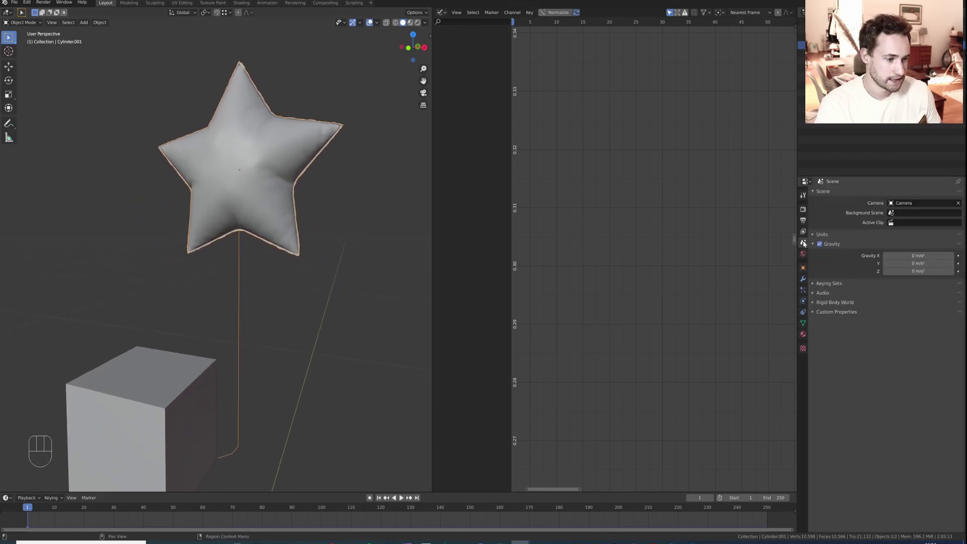
click(889, 271)
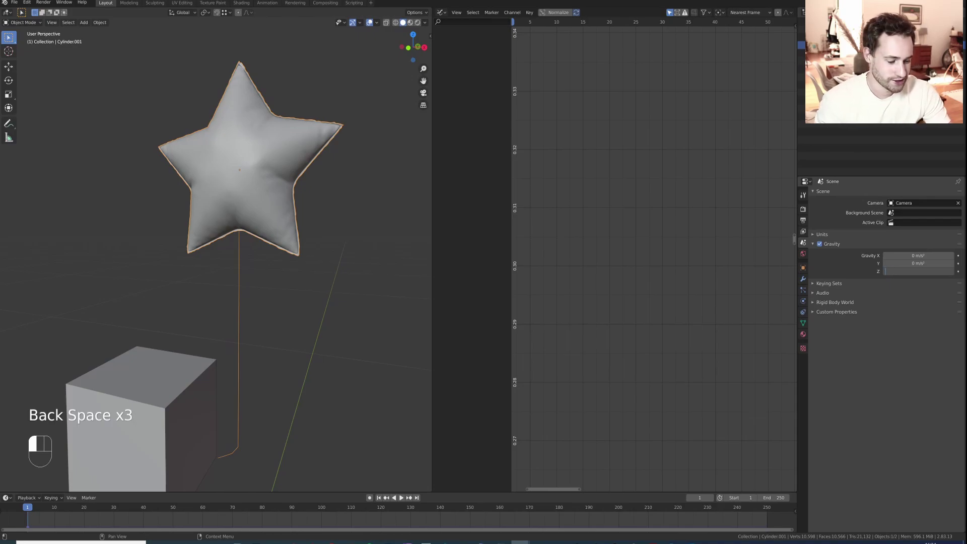
key(Return)
Set the star cloth's Vertex Mass to 0.007 kg.
click(803, 301)
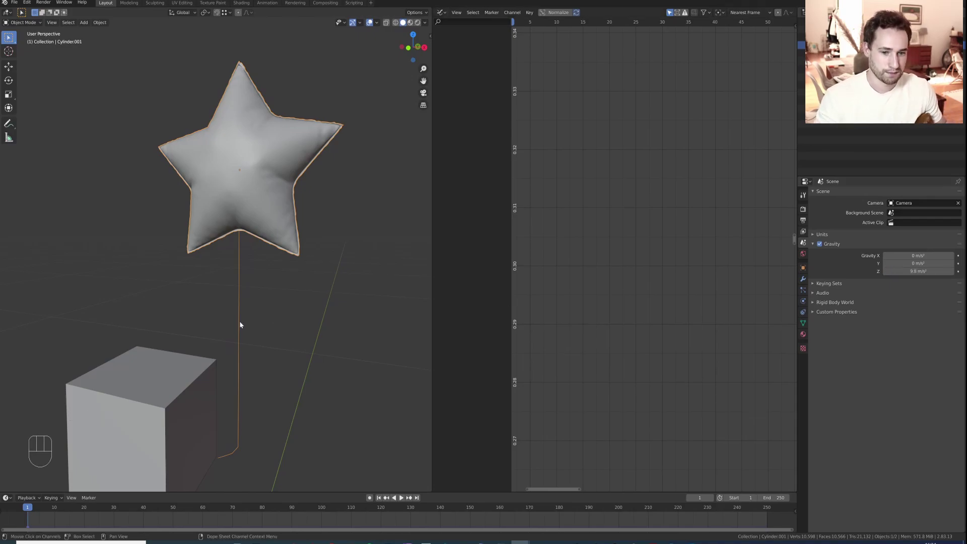
scroll(239, 321, down, 2)
scroll(301, 291, up, 3)
mouse_move(251, 247)
middle_down()
mouse_move(274, 262)
mouse_move(255, 249)
middle_up()
click(918, 285)
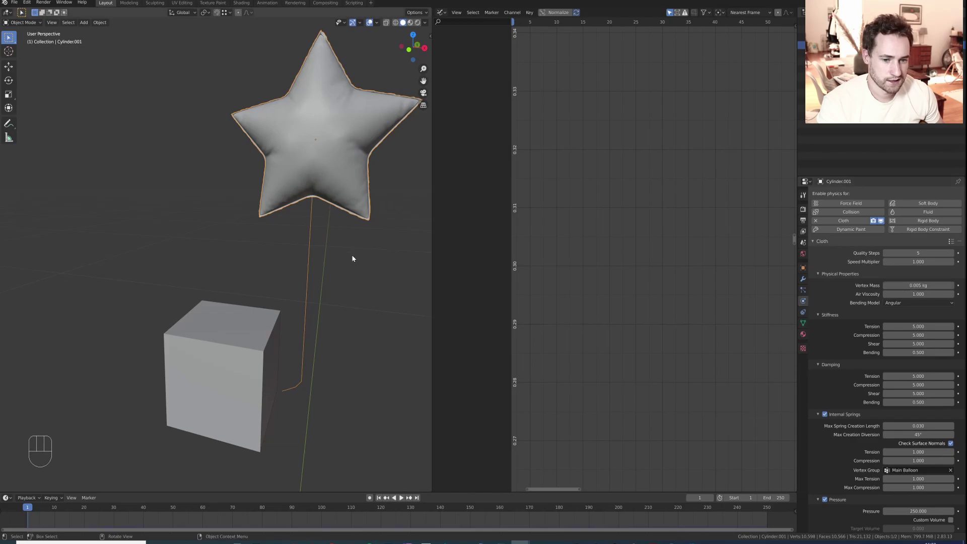
middle_drag(352, 256, 326, 253)
click(907, 285)
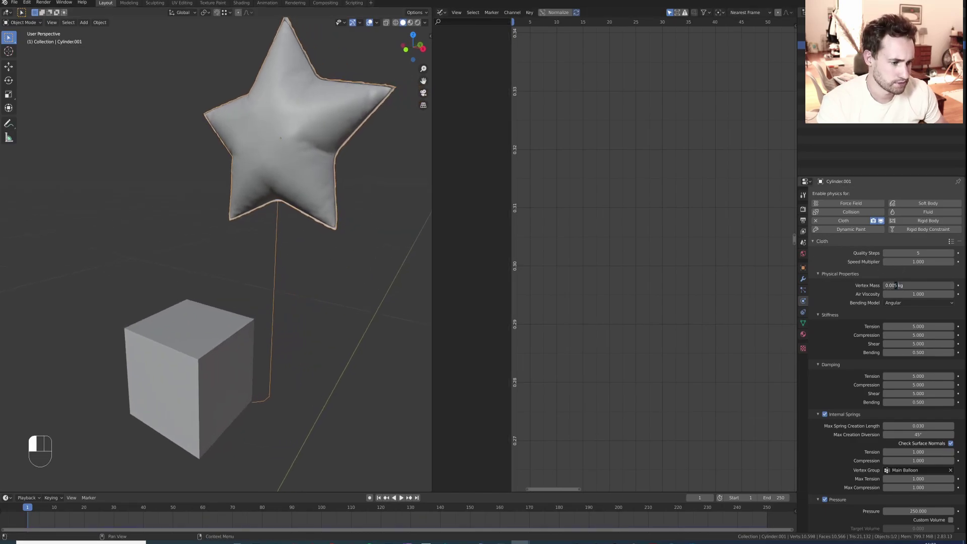
key(Return)
In Edit Mode, extrude the string's edges along X by about 0.0017 m to give the string a thin face strip.
shift+middle_drag(282, 196, 201, 186)
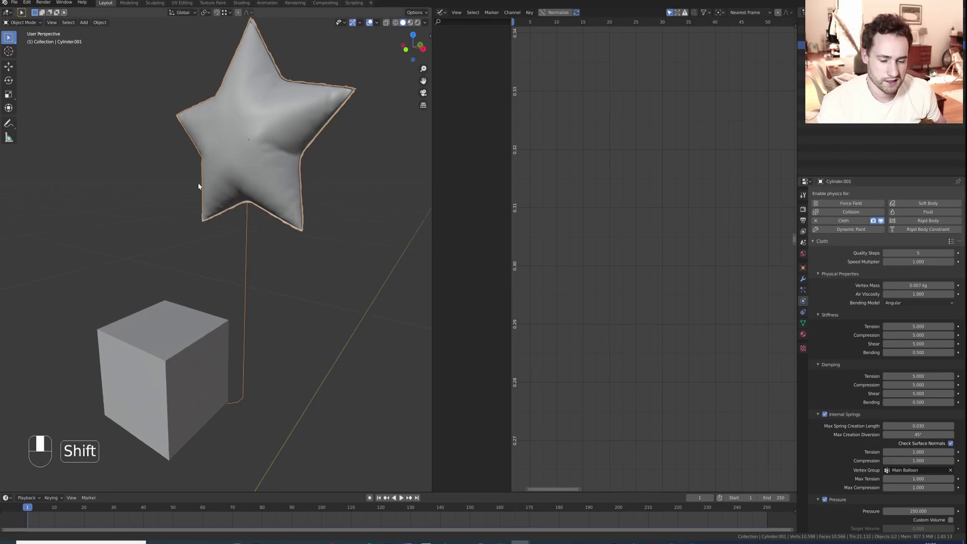
scroll(216, 188, up, 5)
key(Tab)
key(2)
click(255, 177)
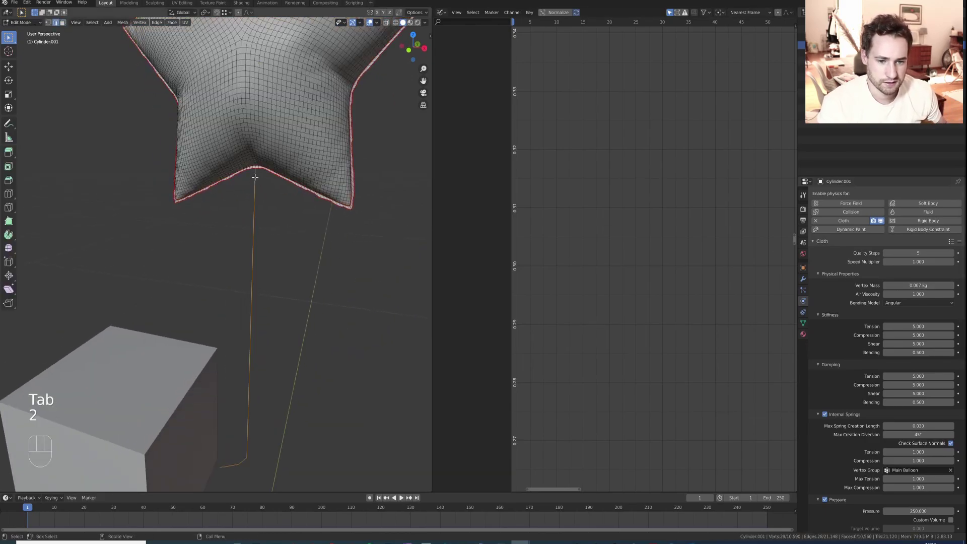
scroll(273, 181, up, 2)
shift+middle_drag(271, 190, 288, 220)
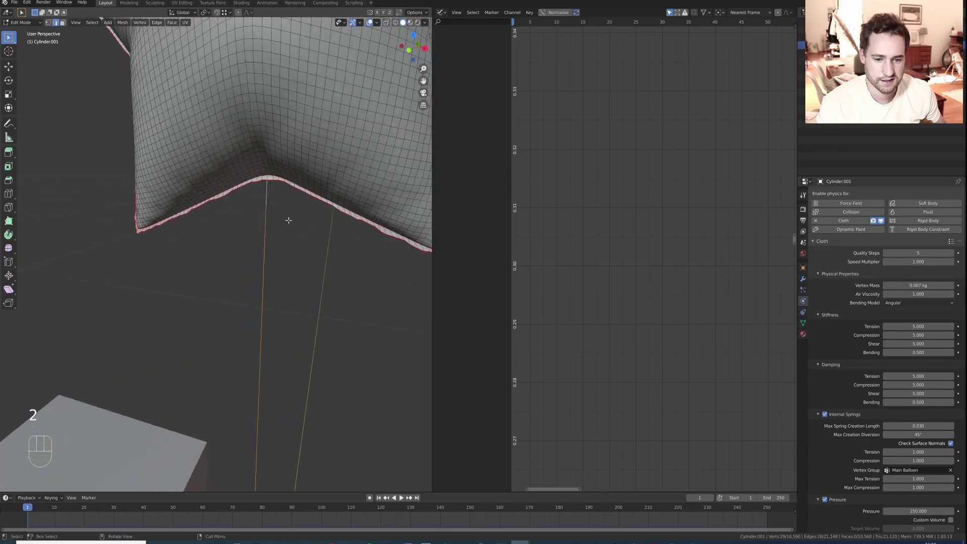
key(e)
key(x)
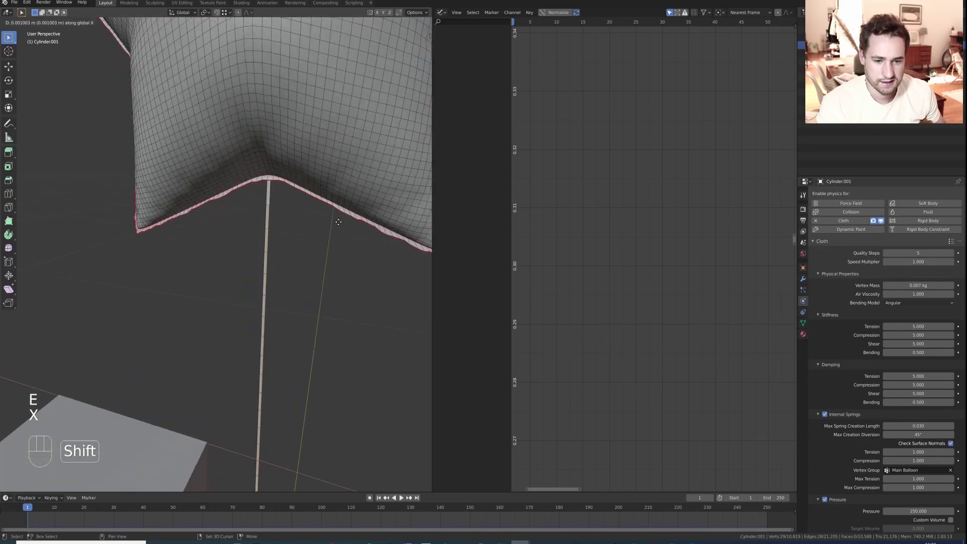
click(343, 222)
scroll(273, 193, up, 2)
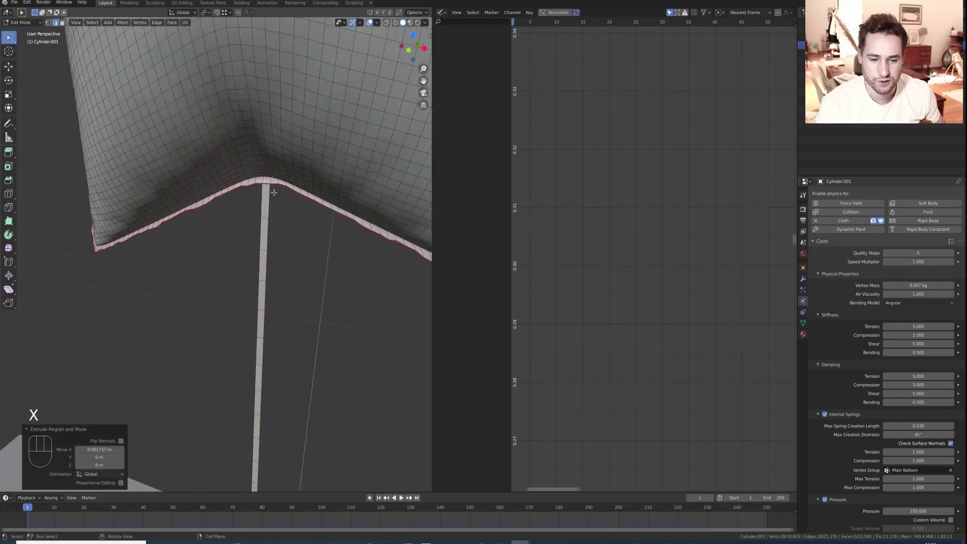
Merge the string strip's loose top vertex with the neighbouring star rim vertex using At Last, then return to Object Mode.
key(1)
click(274, 185)
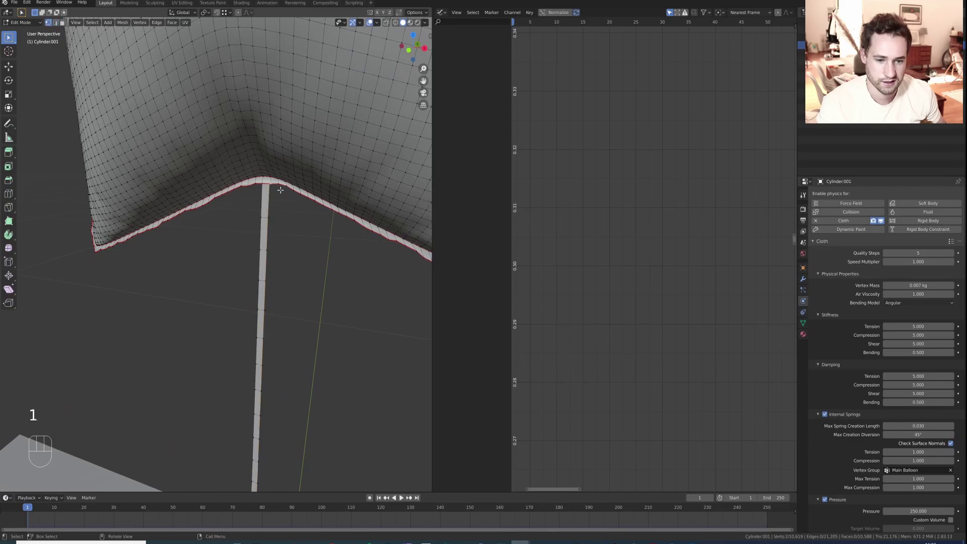
key(KP_Decimal)
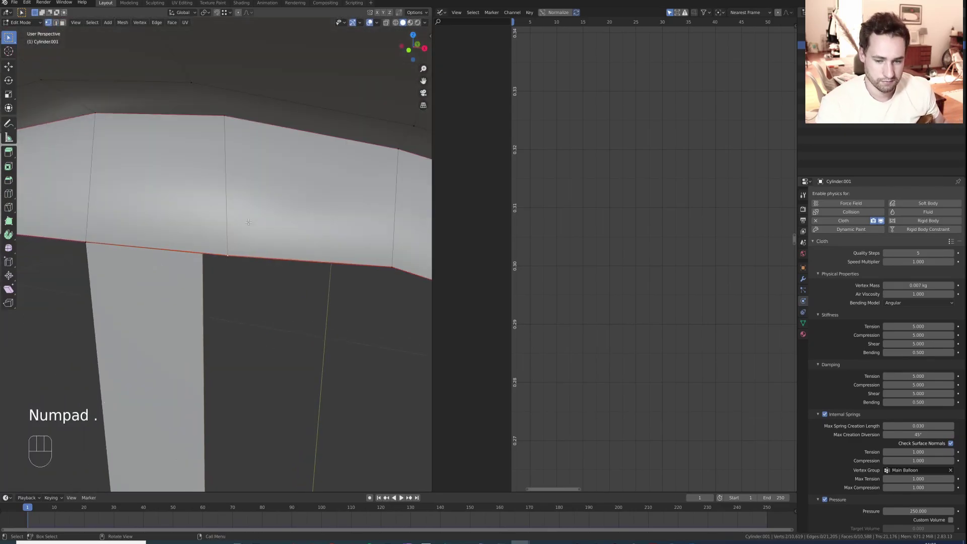
key(m)
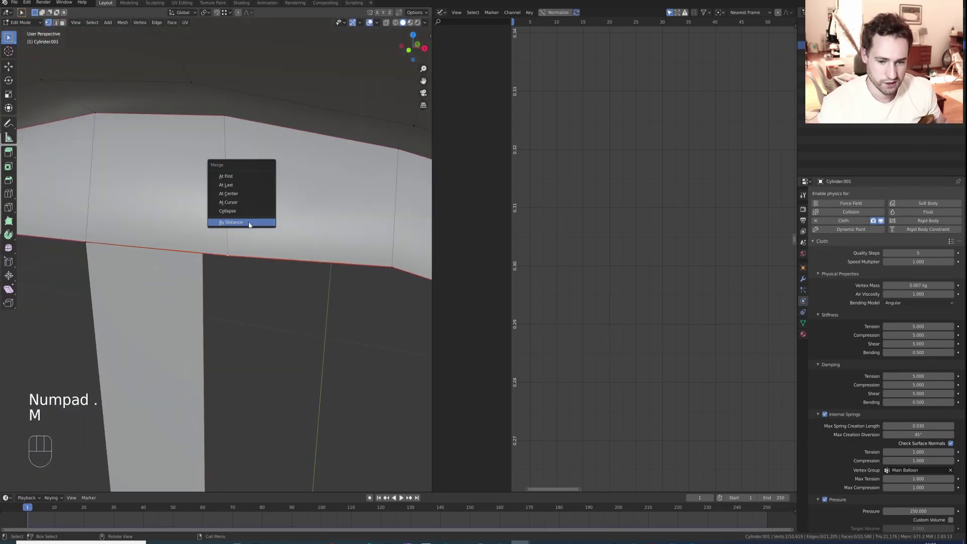
click(242, 186)
scroll(259, 303, down, 10)
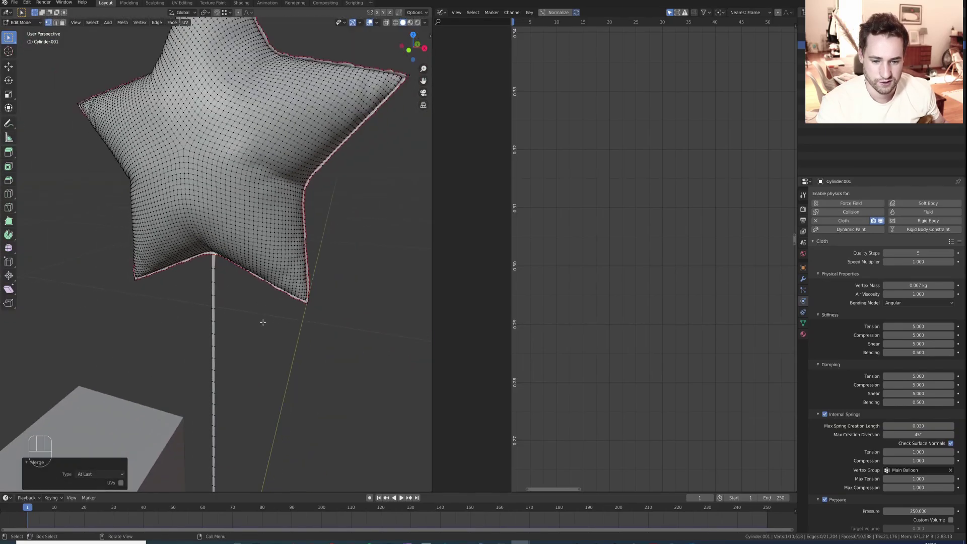
shift+middle_drag(262, 323, 296, 152)
key(Tab)
Play the cloth simulation to examine how the balloon rises and tugs on its widened string.
scroll(291, 218, down, 6)
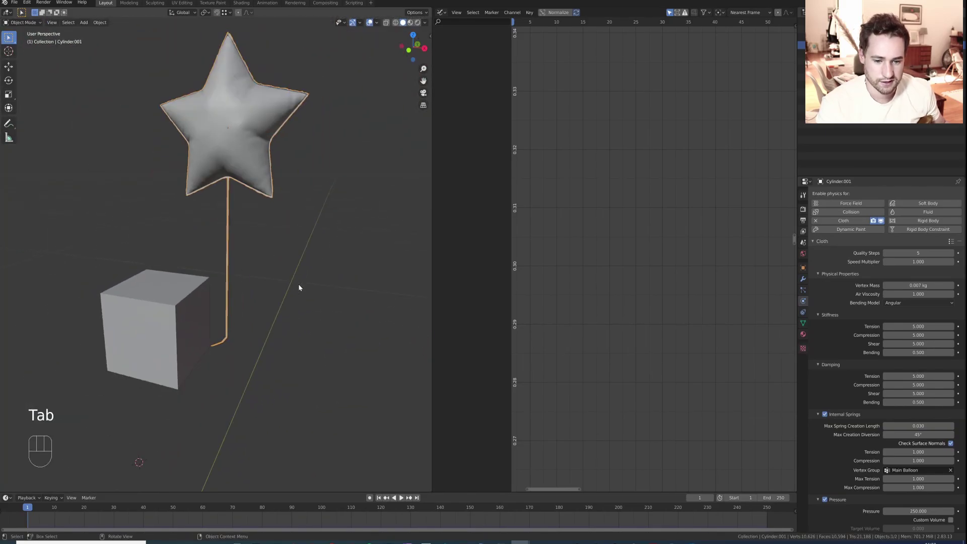
key(space)
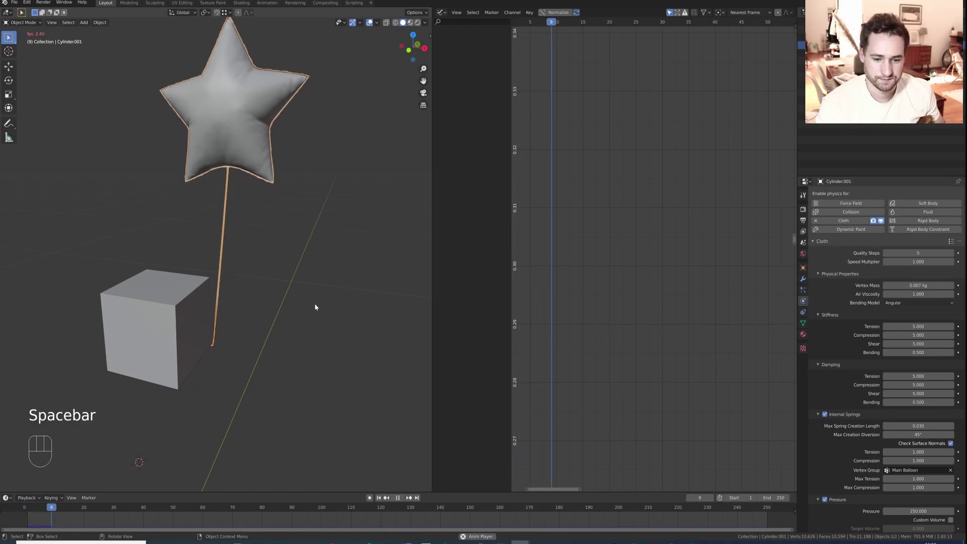
scroll(309, 302, down, 4)
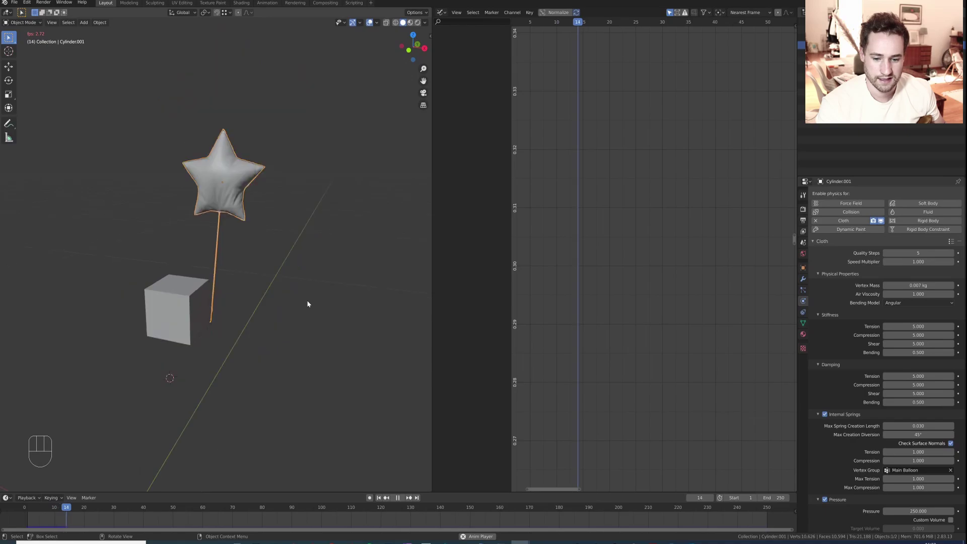
middle_drag(292, 301, 265, 282)
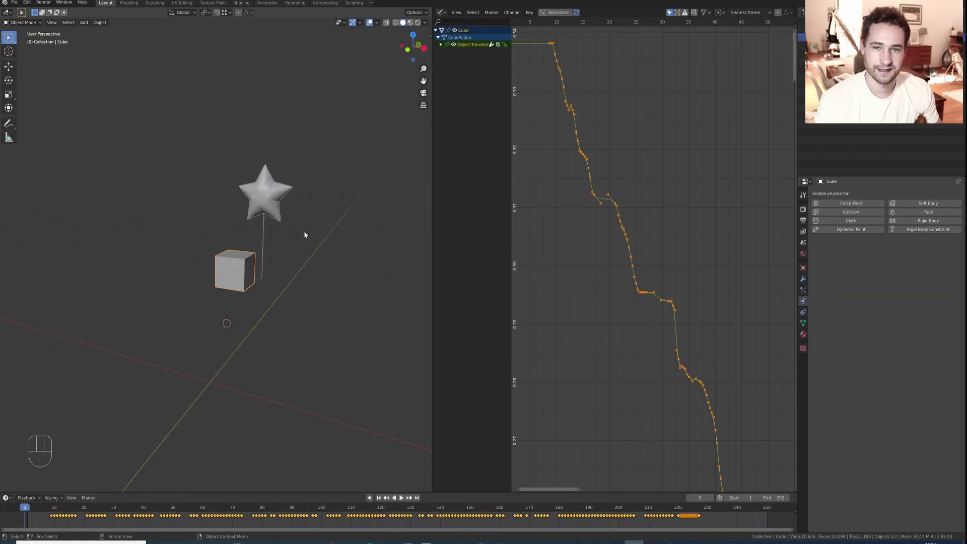
Play back the cube's animation and examine from several angles and distances how the balloon and string follow it.
mouse_move(302, 236)
middle_down()
mouse_move(294, 232)
mouse_move(301, 246)
middle_up()
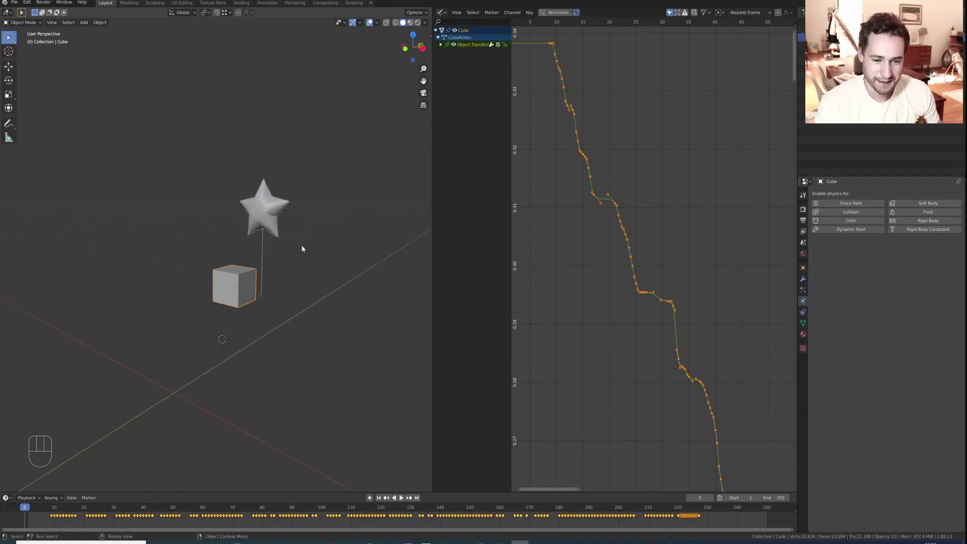
scroll(304, 247, up, 1)
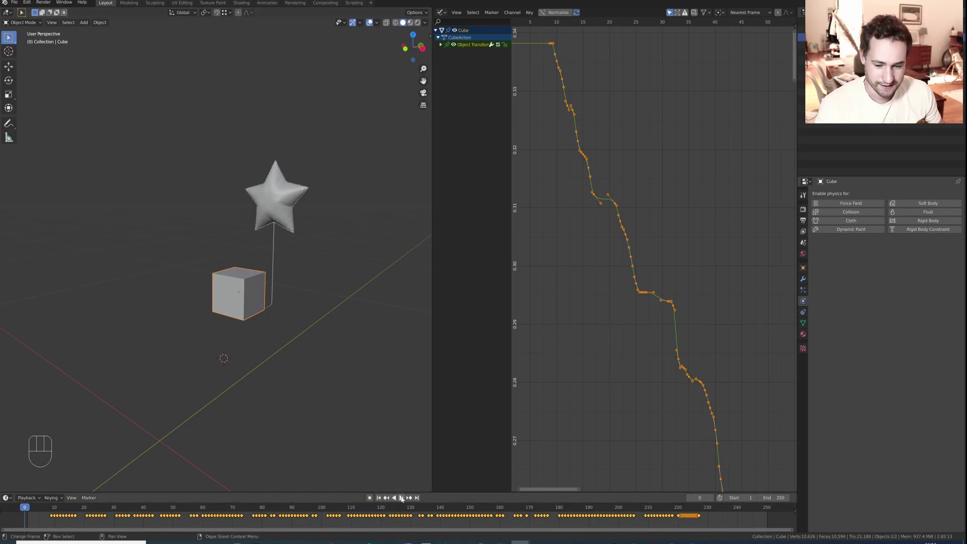
scroll(330, 363, down, 1)
shift+middle_drag(264, 349, 298, 348)
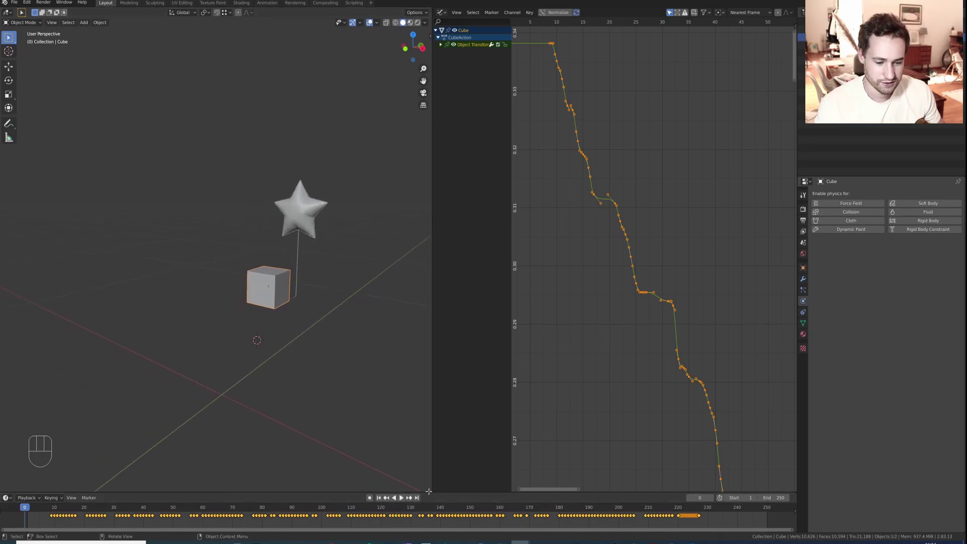
click(403, 498)
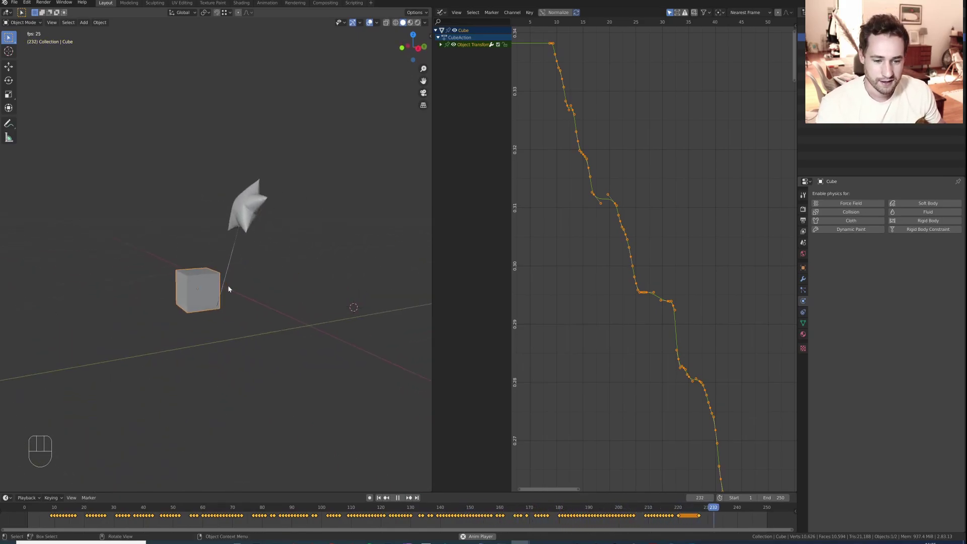
key(KP_Decimal)
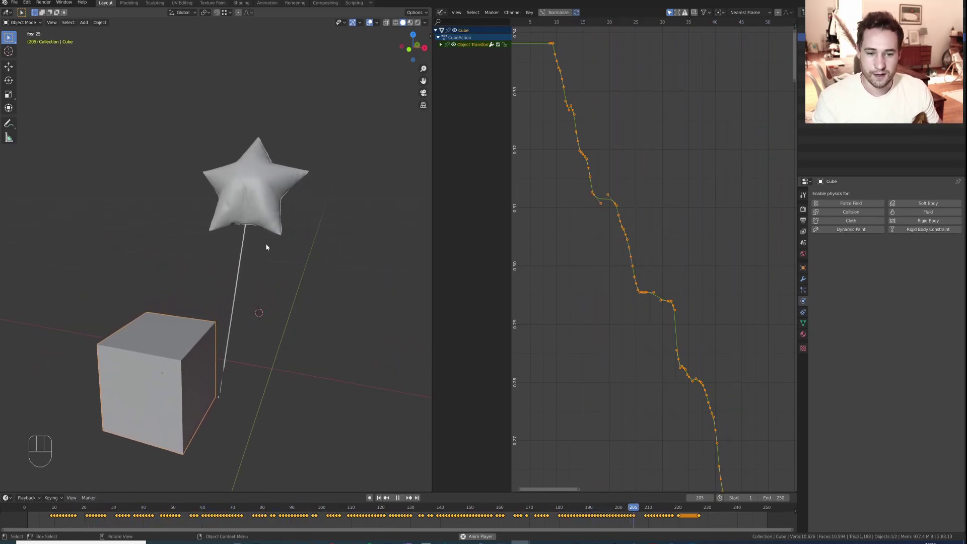
scroll(268, 248, down, 5)
middle_drag(258, 259, 242, 255)
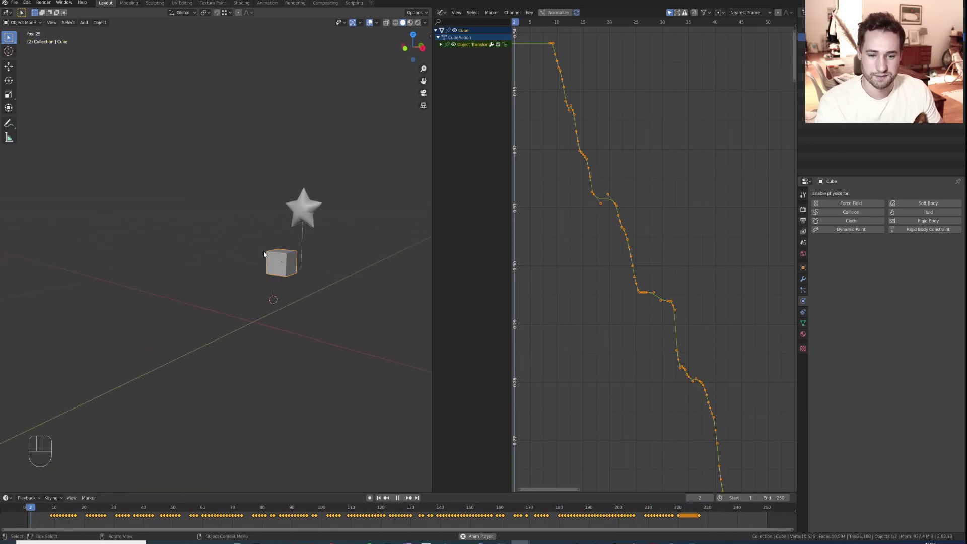
scroll(264, 216, up, 6)
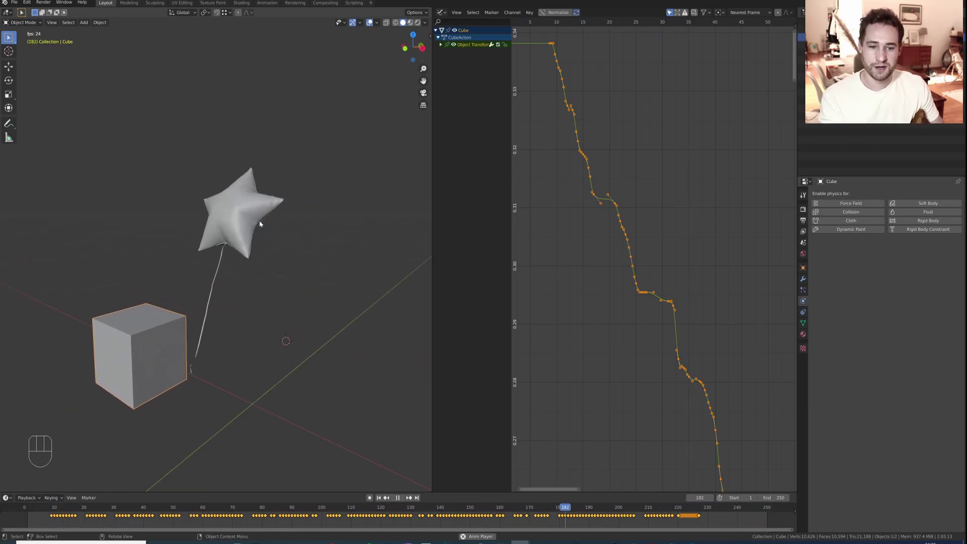
Watch the looping playback from nearer and farther views to judge how the string pulls the balloon after the cube.
scroll(261, 224, up, 4)
scroll(200, 219, down, 4)
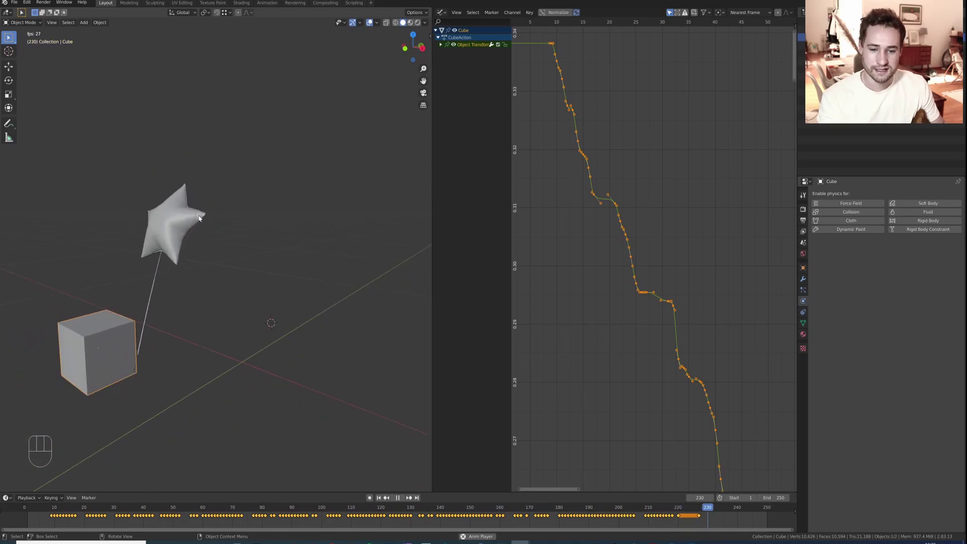
scroll(198, 216, down, 2)
shift+middle_drag(194, 221, 244, 221)
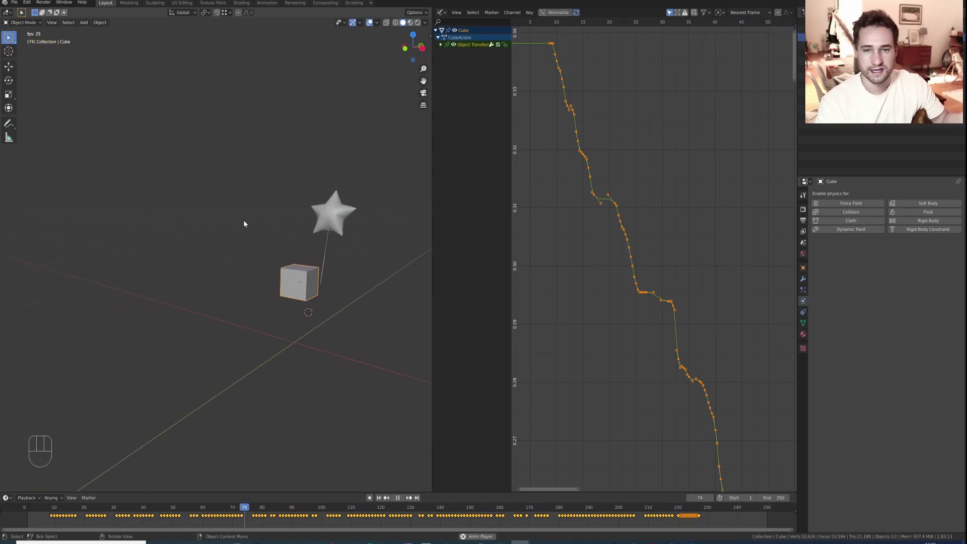
shift+middle_drag(243, 219, 197, 273)
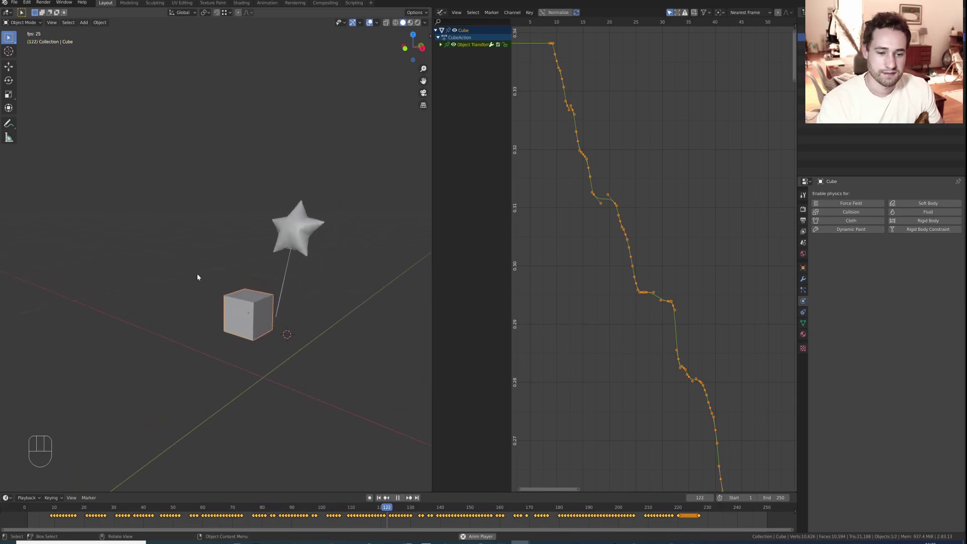
Select the star balloon with its string and compare it with the gold foil 1000 balloons reference photo in the image viewer.
click(263, 261)
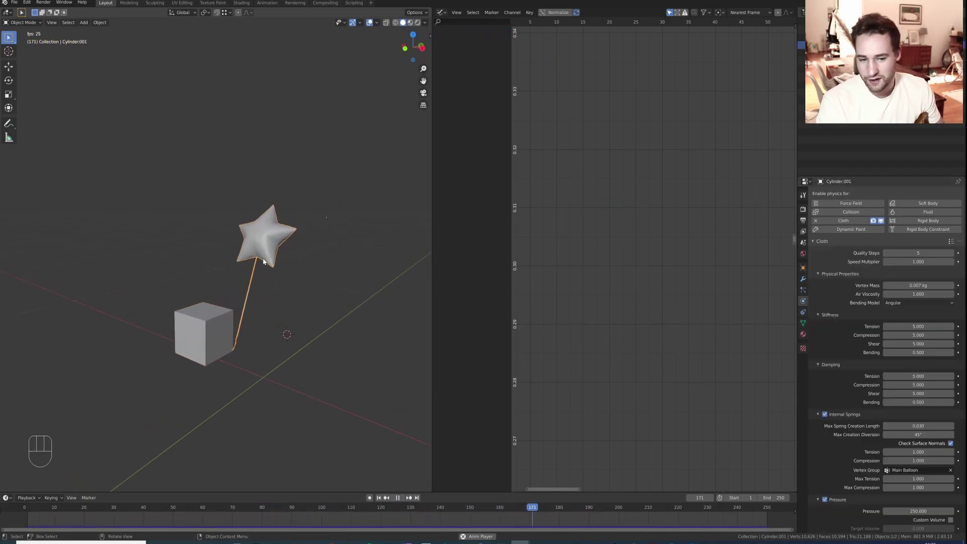
middle_drag(250, 268, 213, 247)
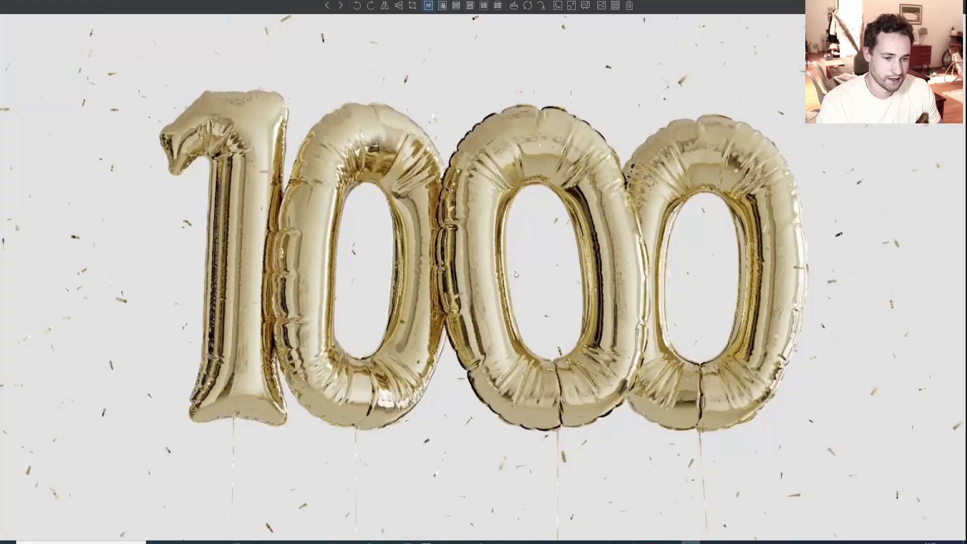
scroll(539, 280, down, 4)
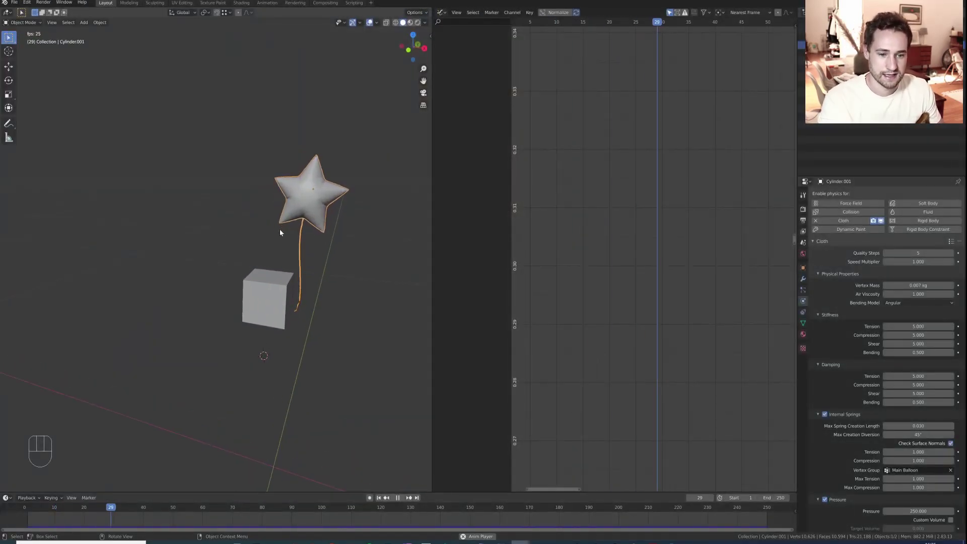
Stop playback at frame 54 and switch the viewport to Rendered shading to inspect the balloon, string and cube.
key(z)
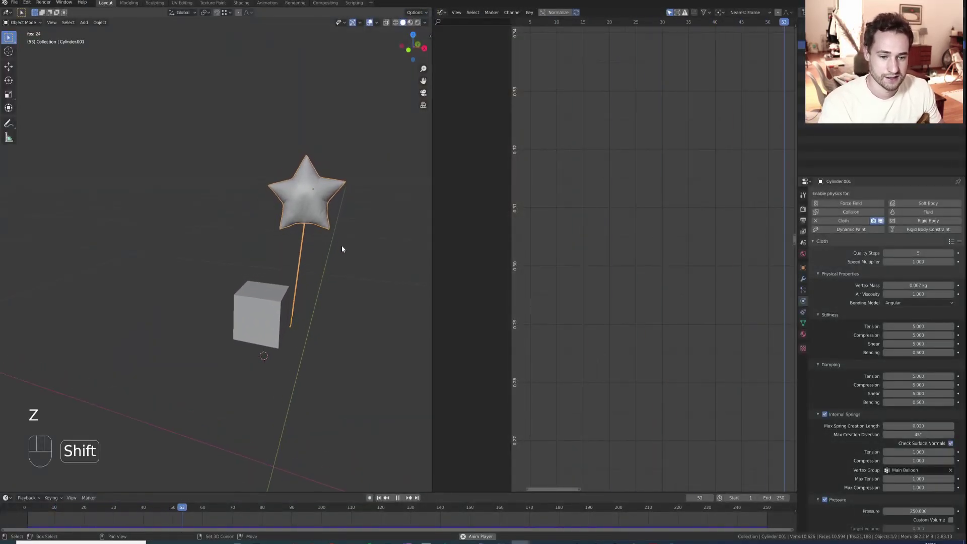
key(space)
click(185, 504)
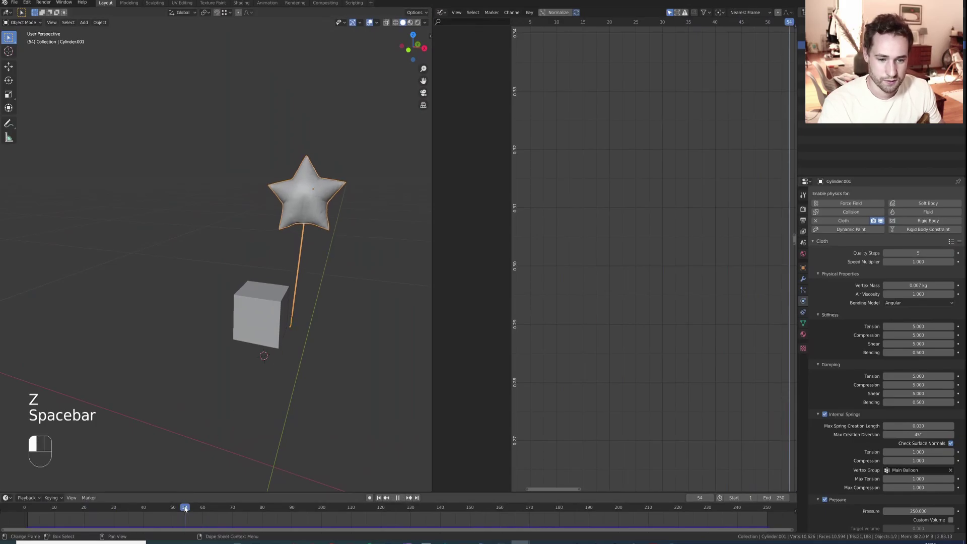
key(z)
click(309, 267)
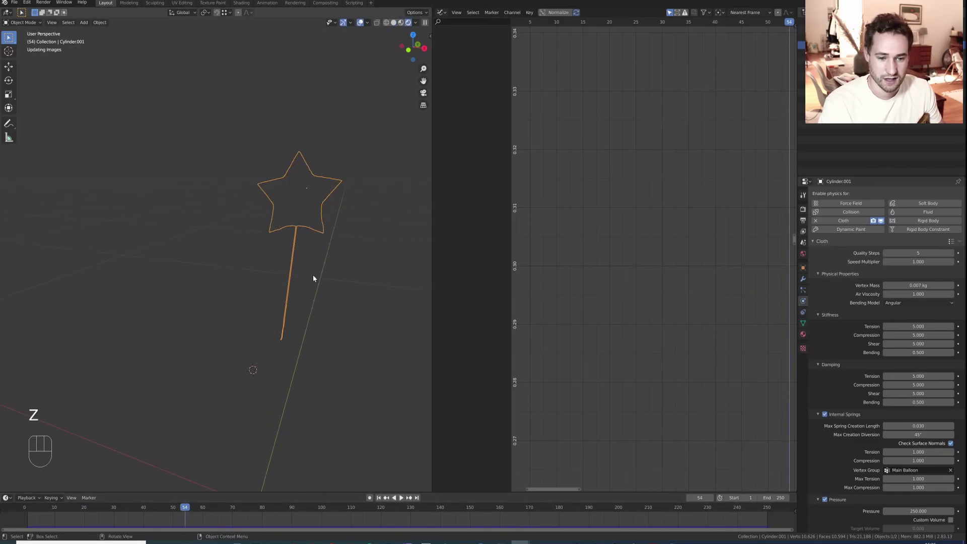
middle_drag(327, 294, 378, 222)
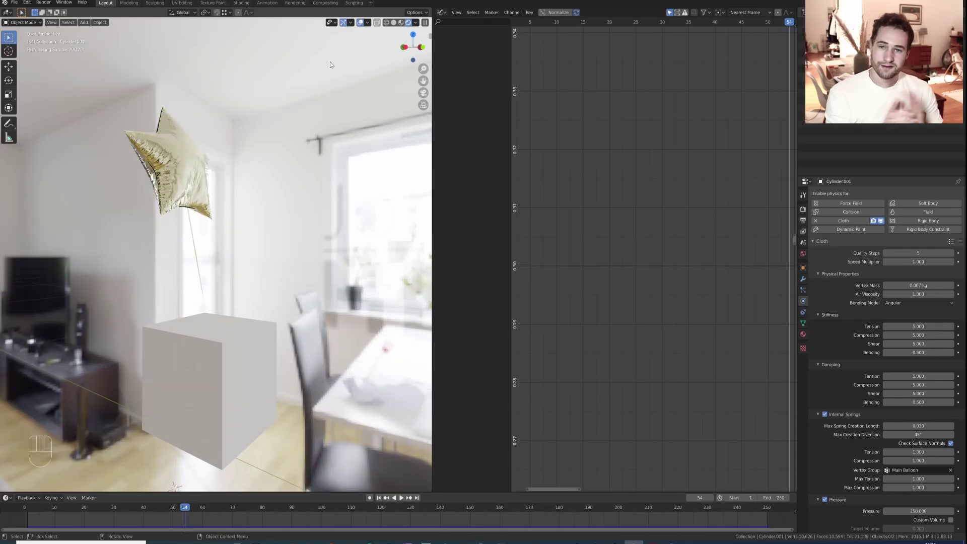